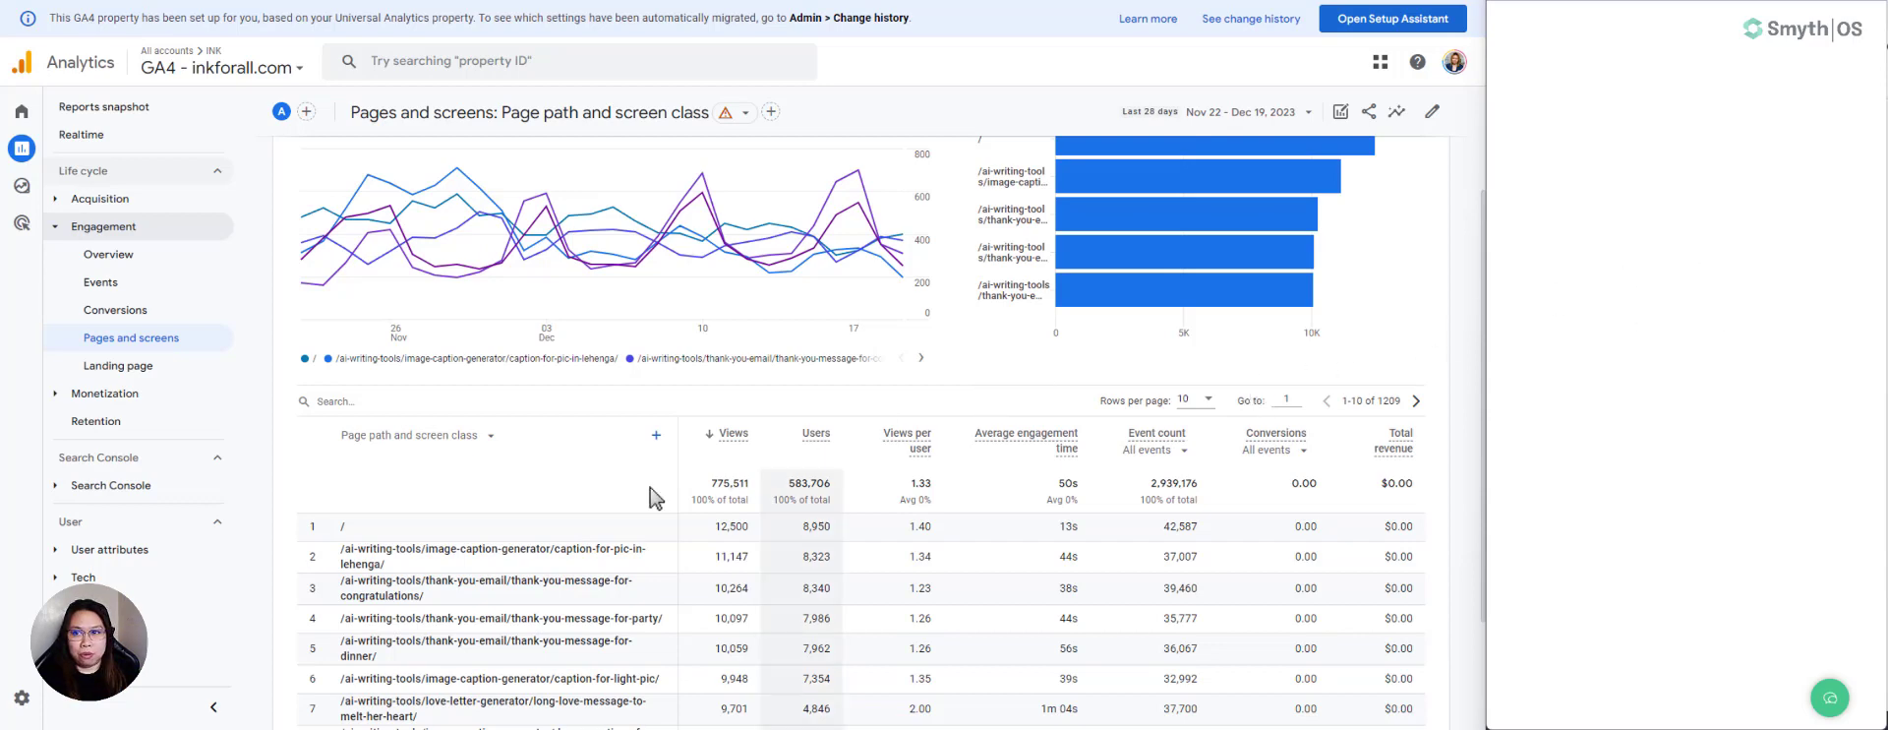
pyautogui.scroll(1, 1066, 494)
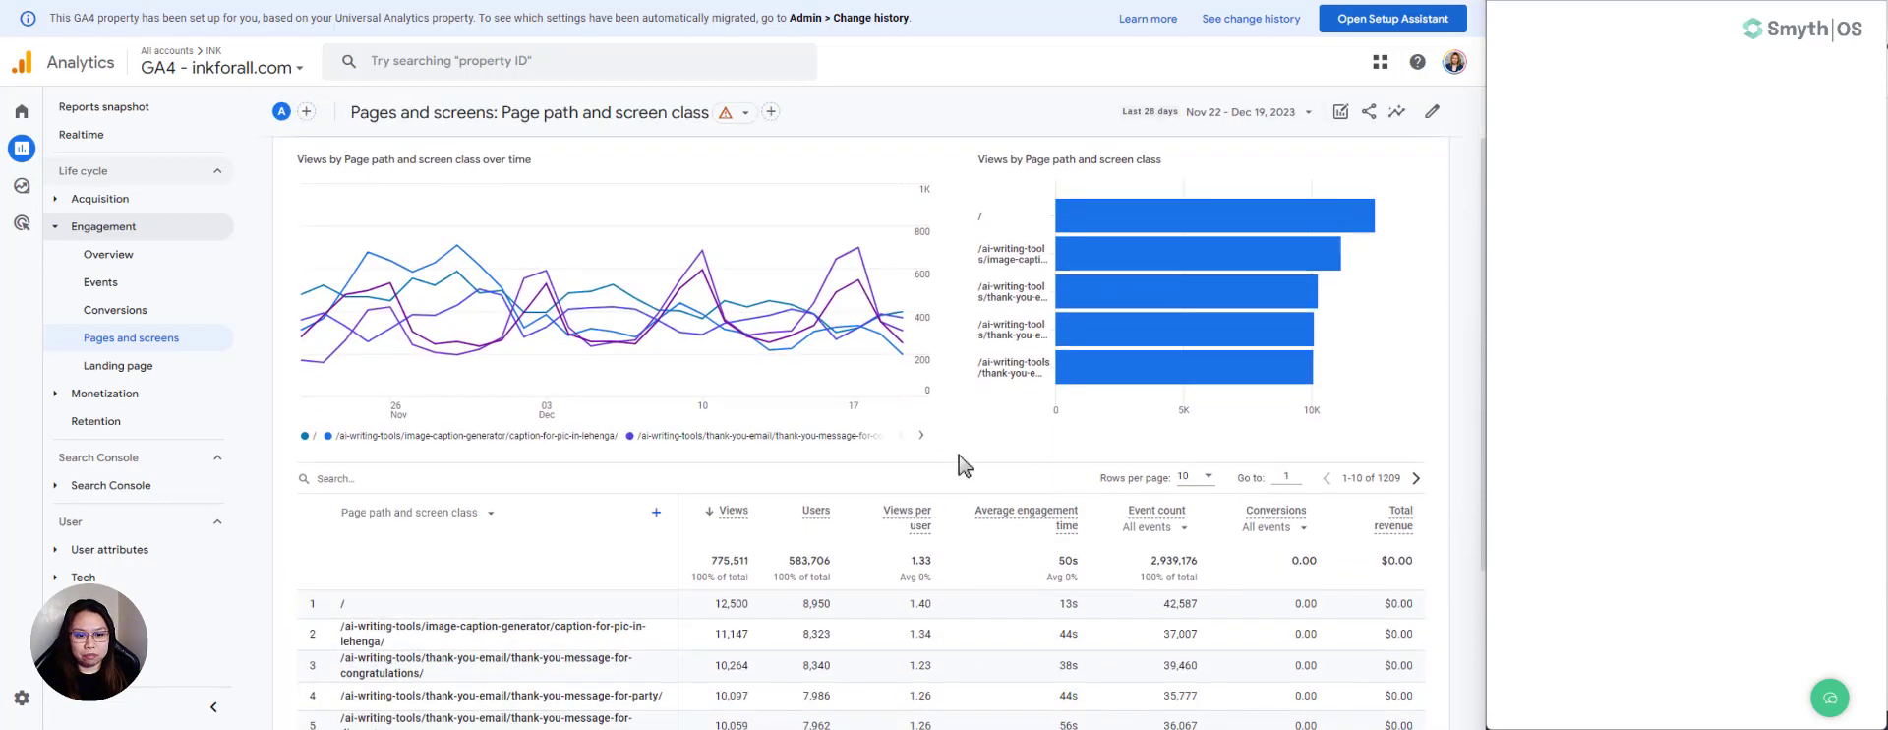
pyautogui.scroll(-1, 963, 462)
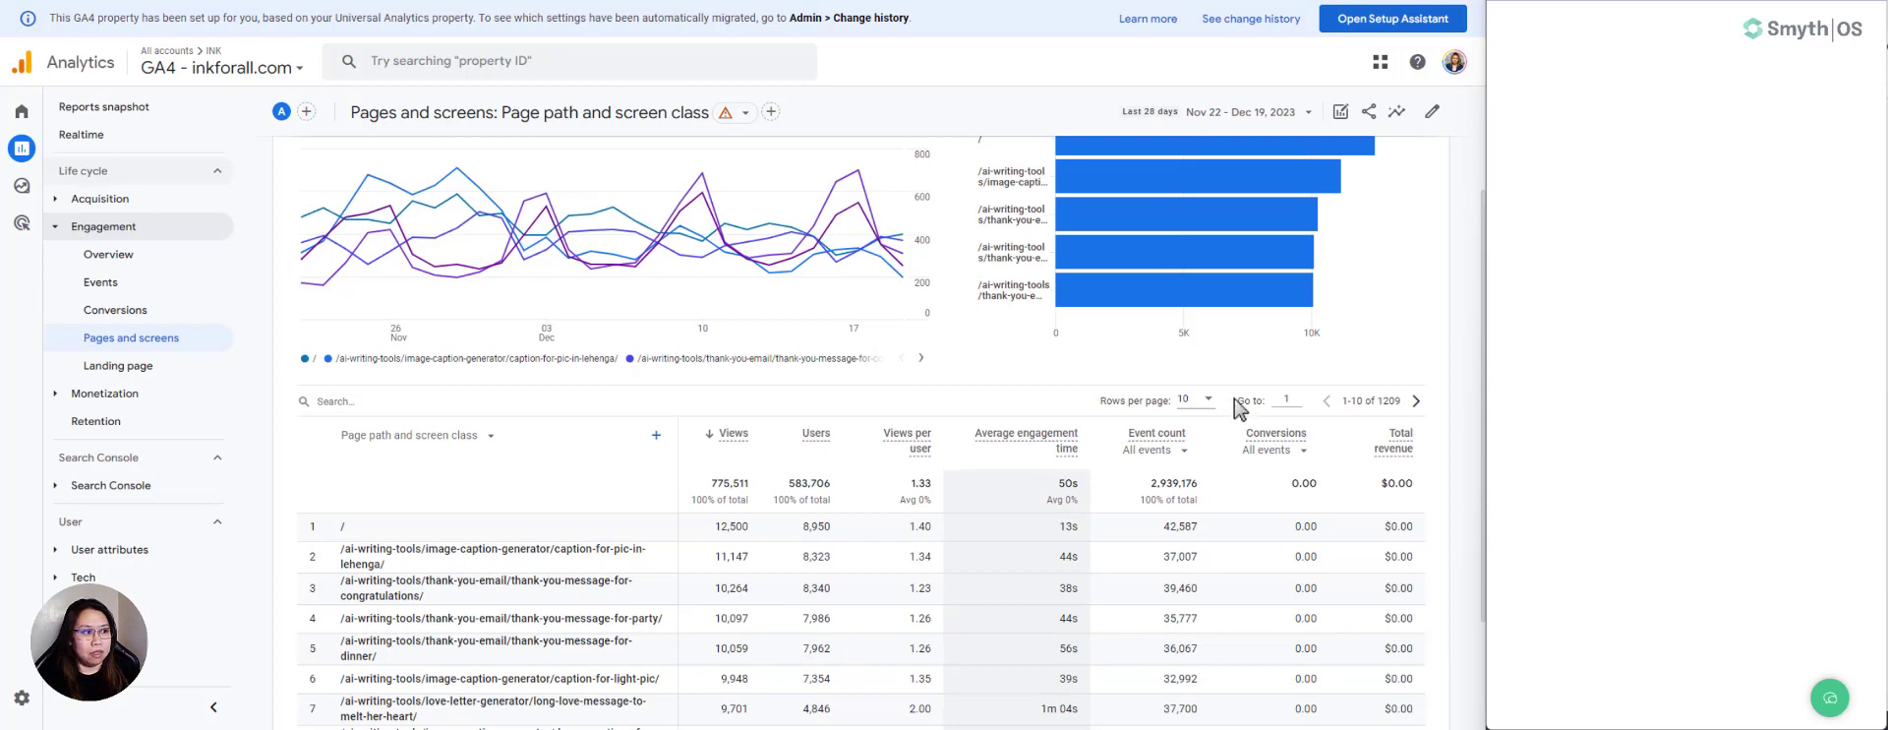
pyautogui.scroll(2, 1016, 359)
pyautogui.scroll(-1, 1018, 359)
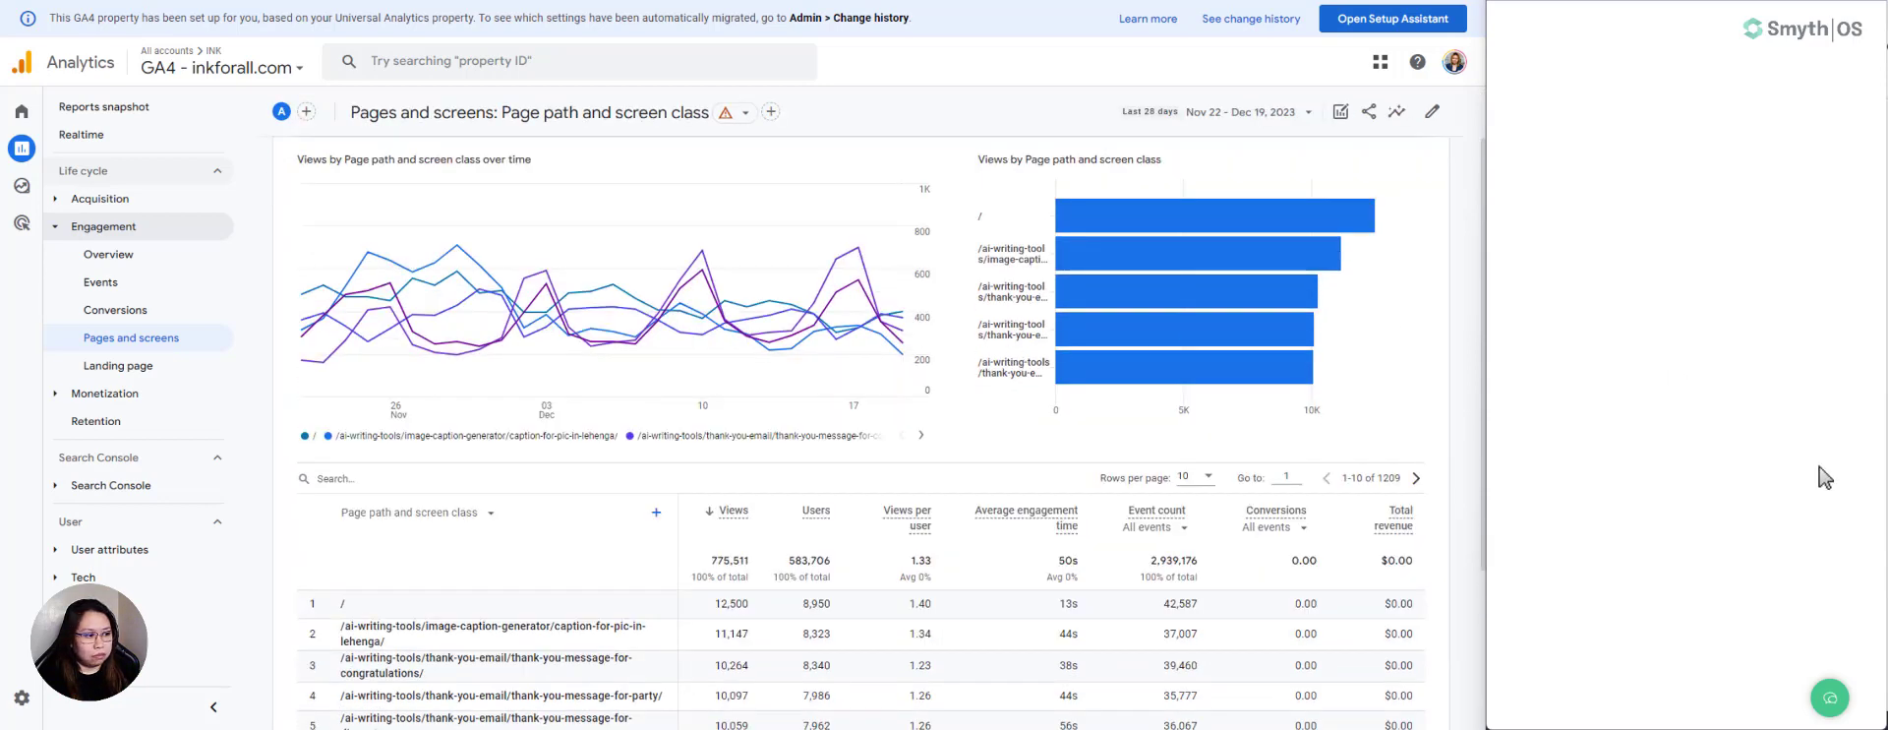
# - Open the Google Analytics assistant chat and send "Run report for path / from 2023-11-22 to 2023-12-19"
pyautogui.click(1830, 700)
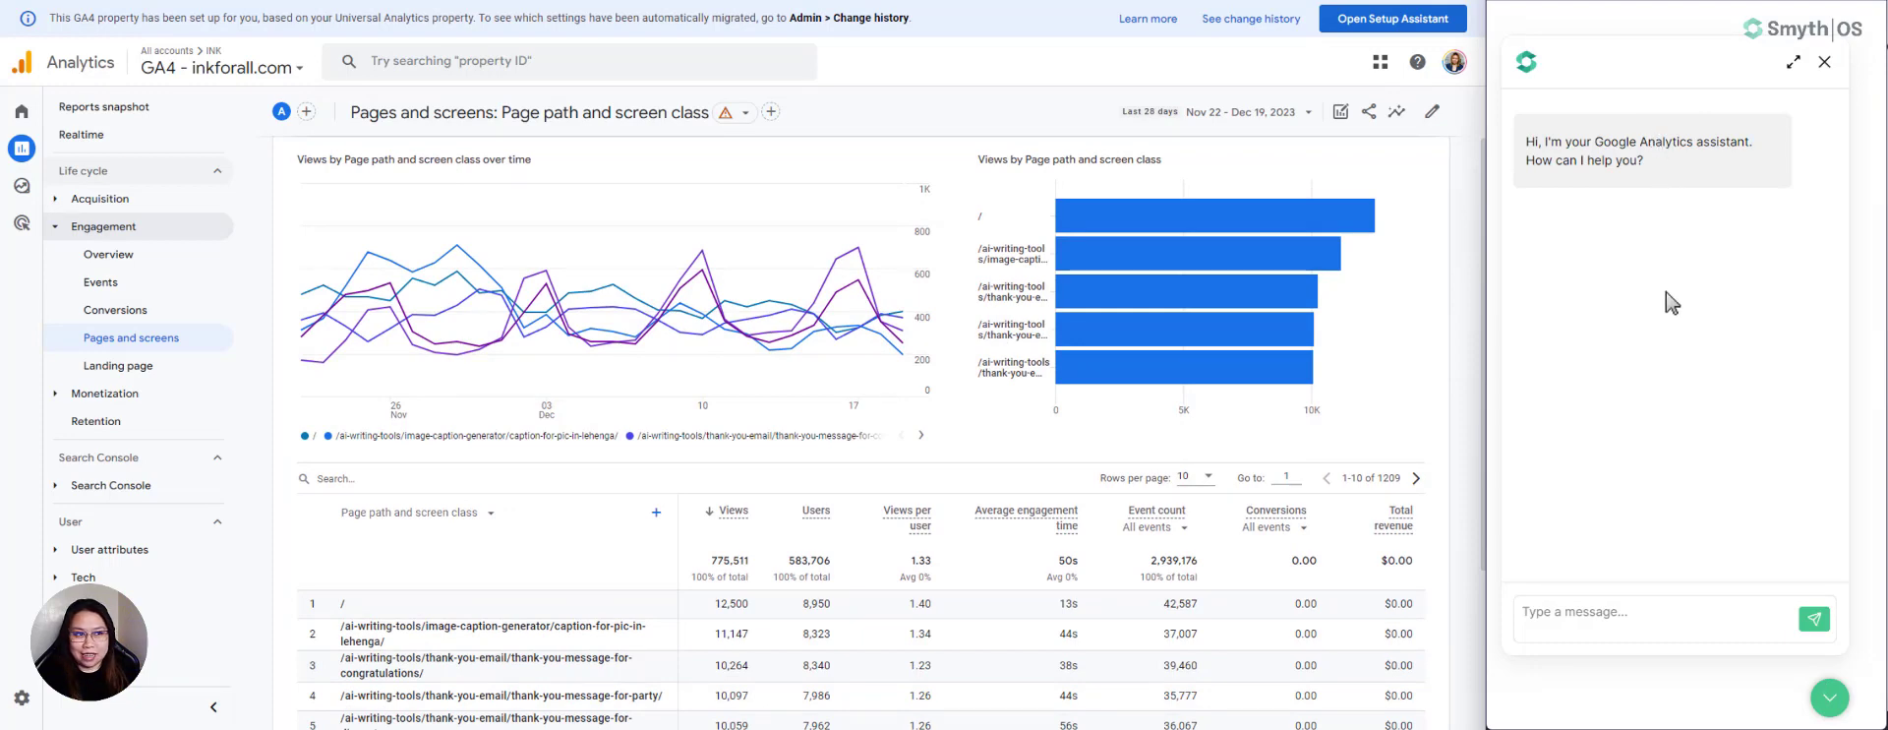
pyautogui.click(1546, 610)
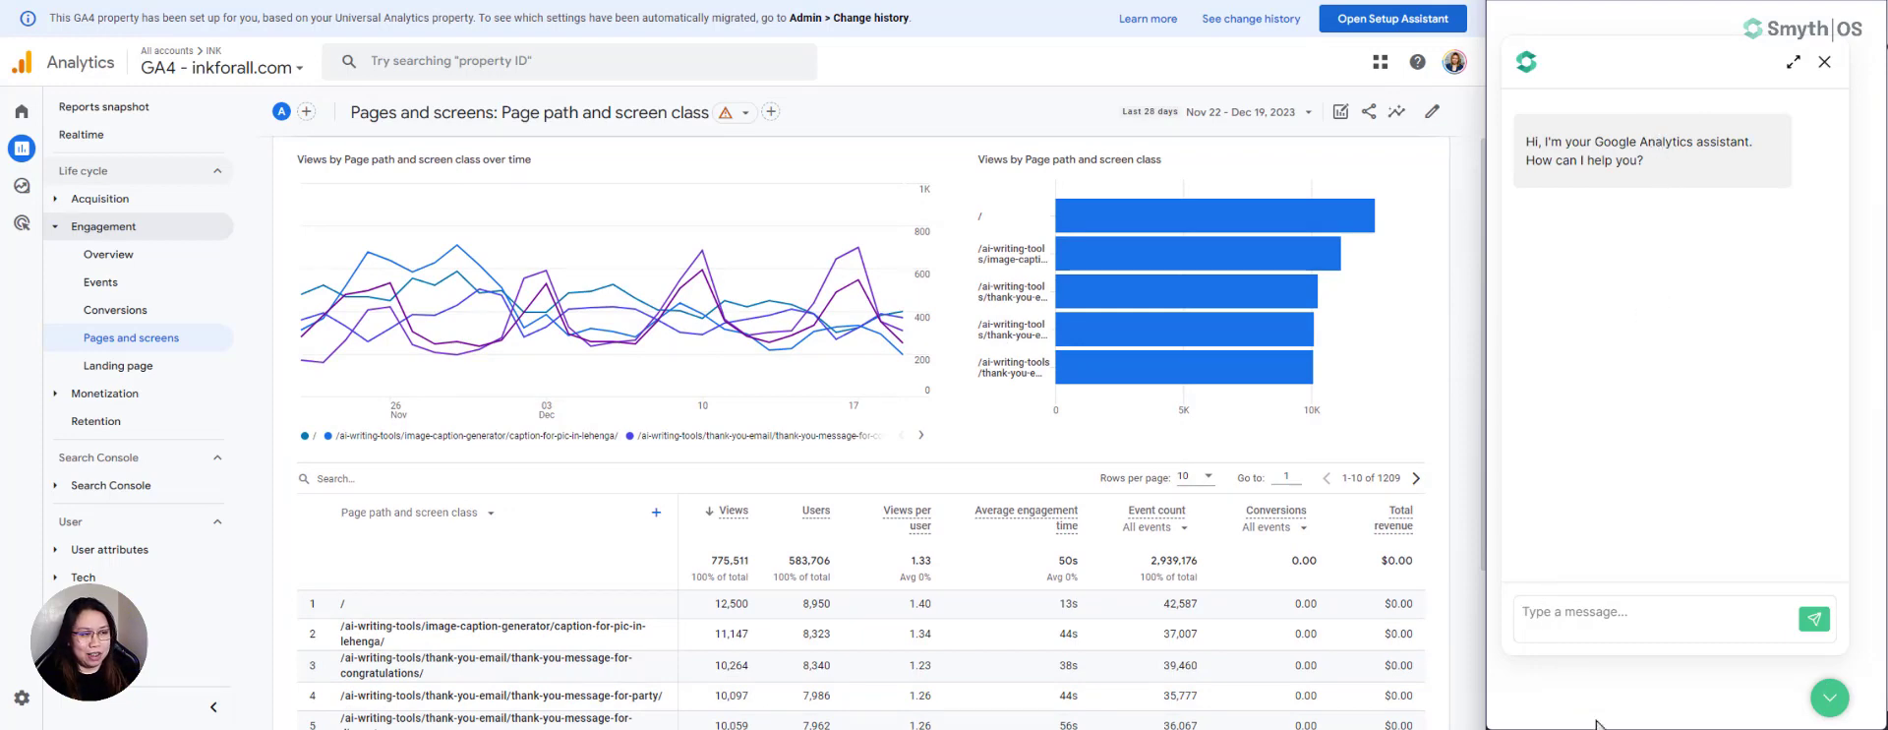
pyautogui.write('Ru')
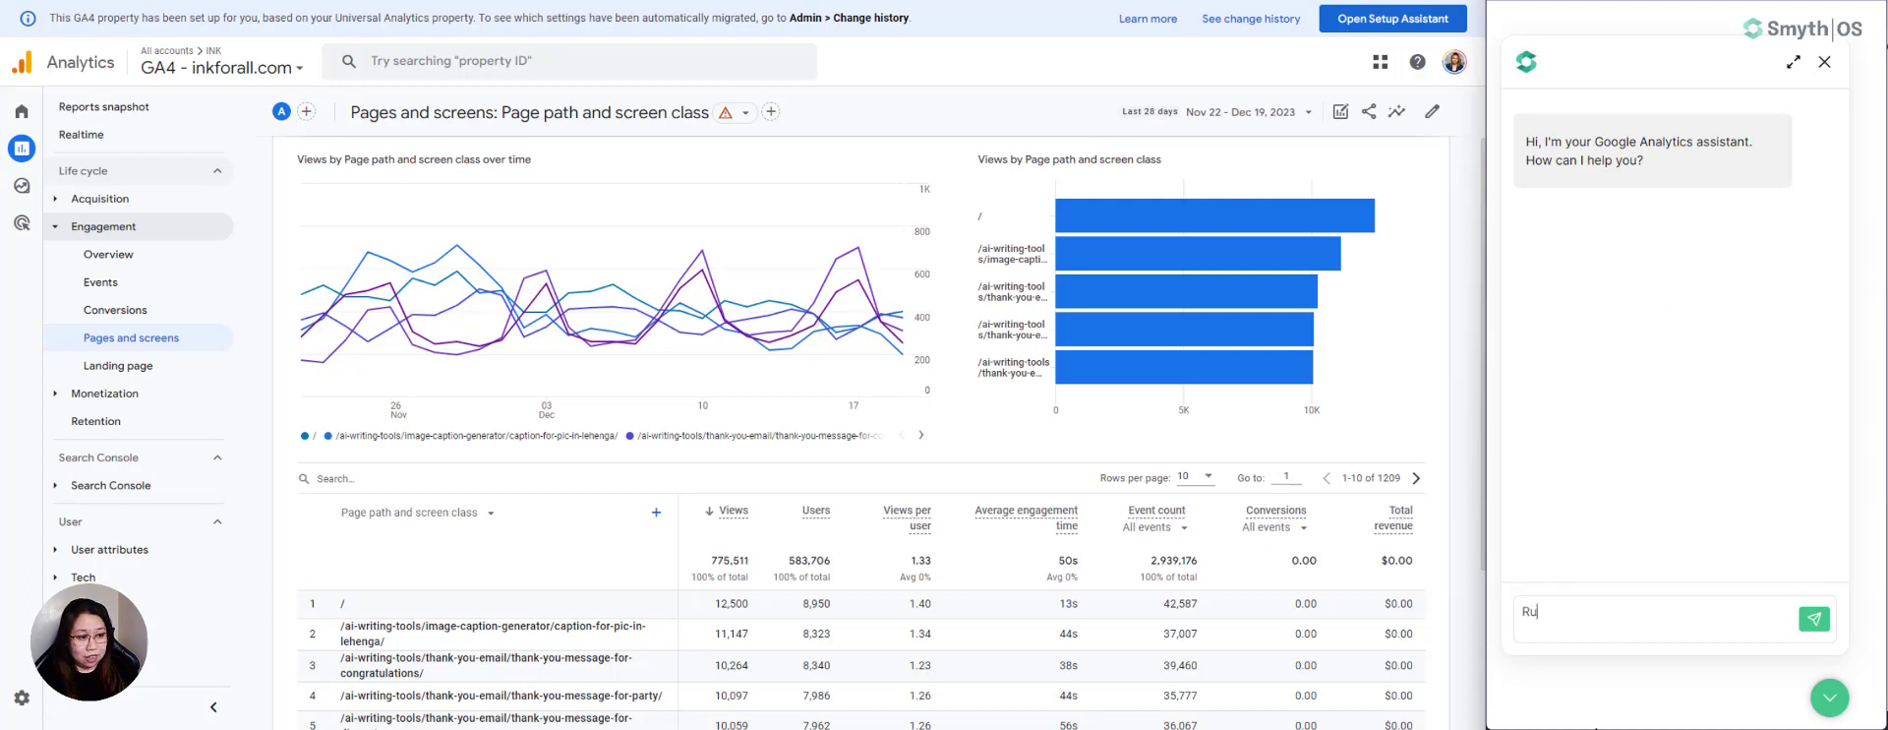
pyautogui.write('n report fo')
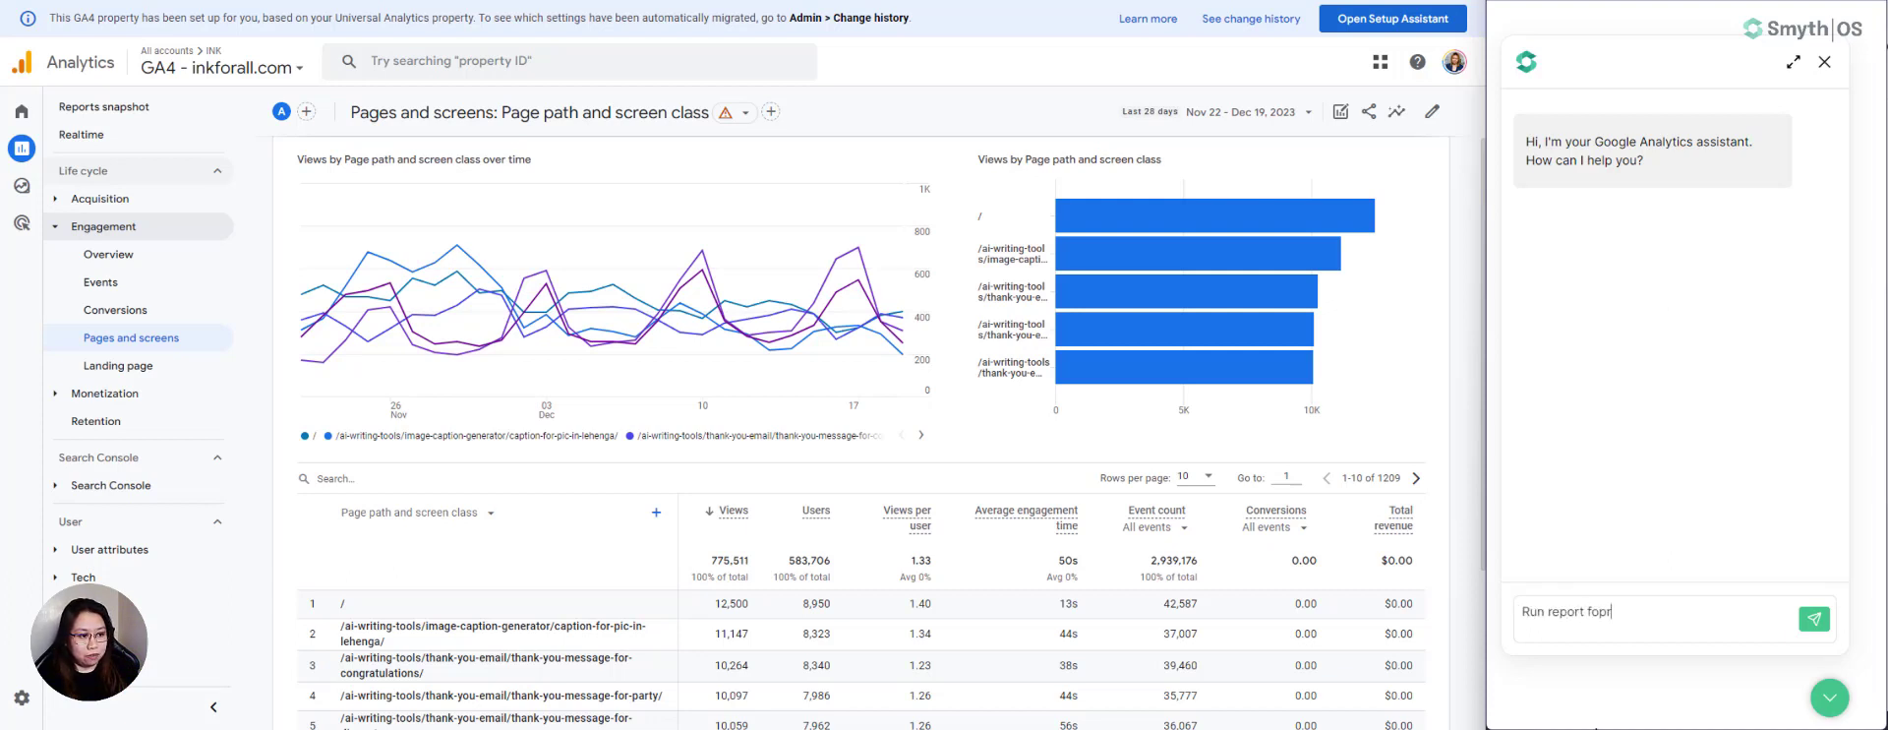
pyautogui.write('r ')
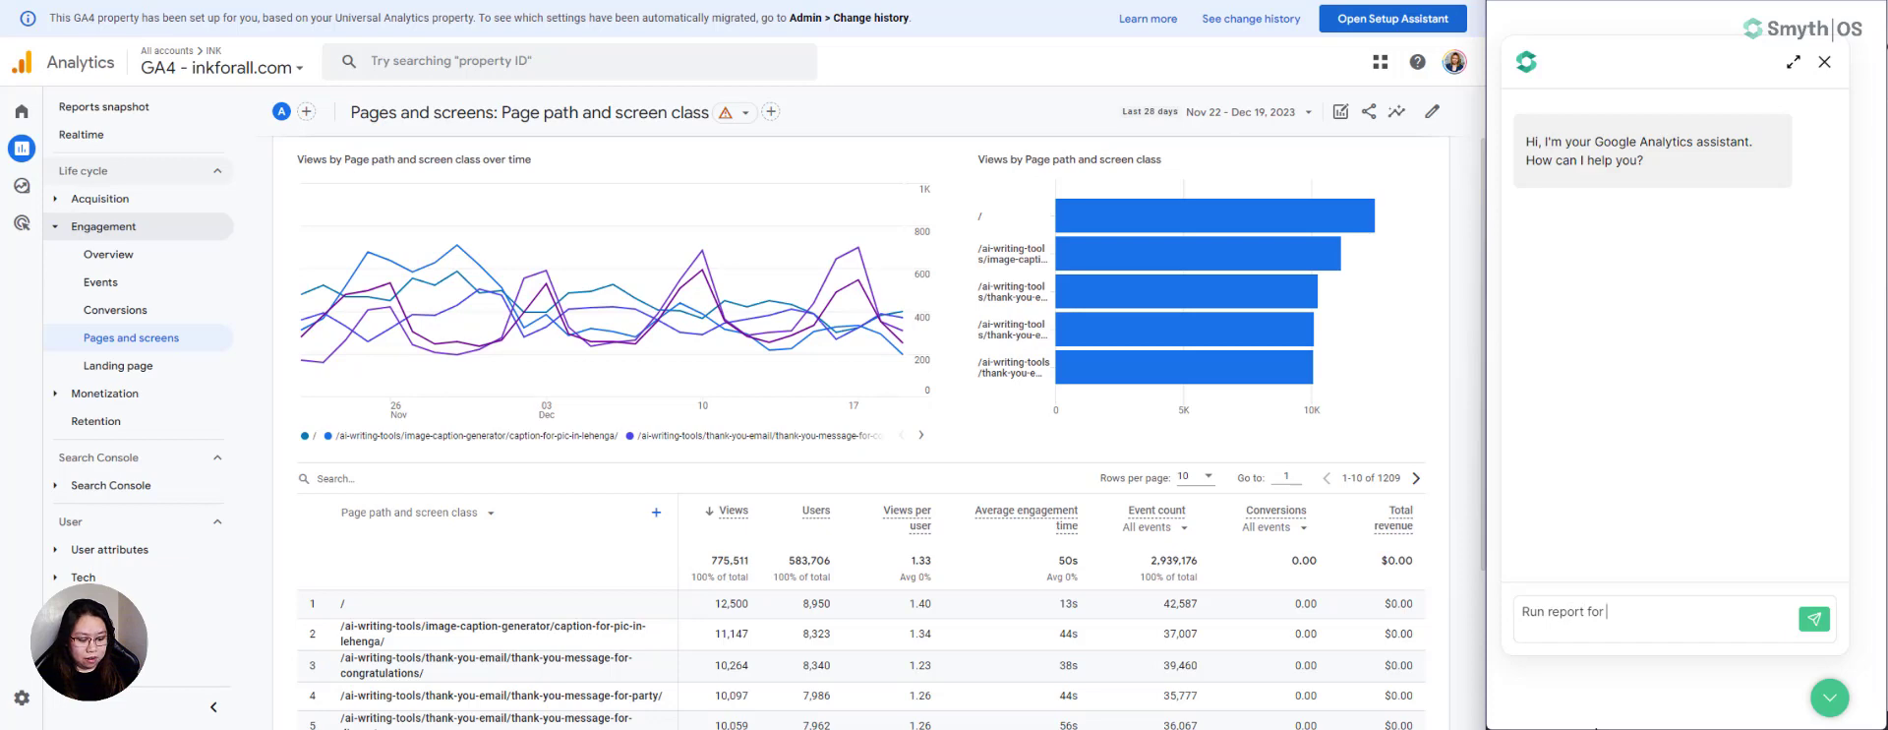
pyautogui.write('path /')
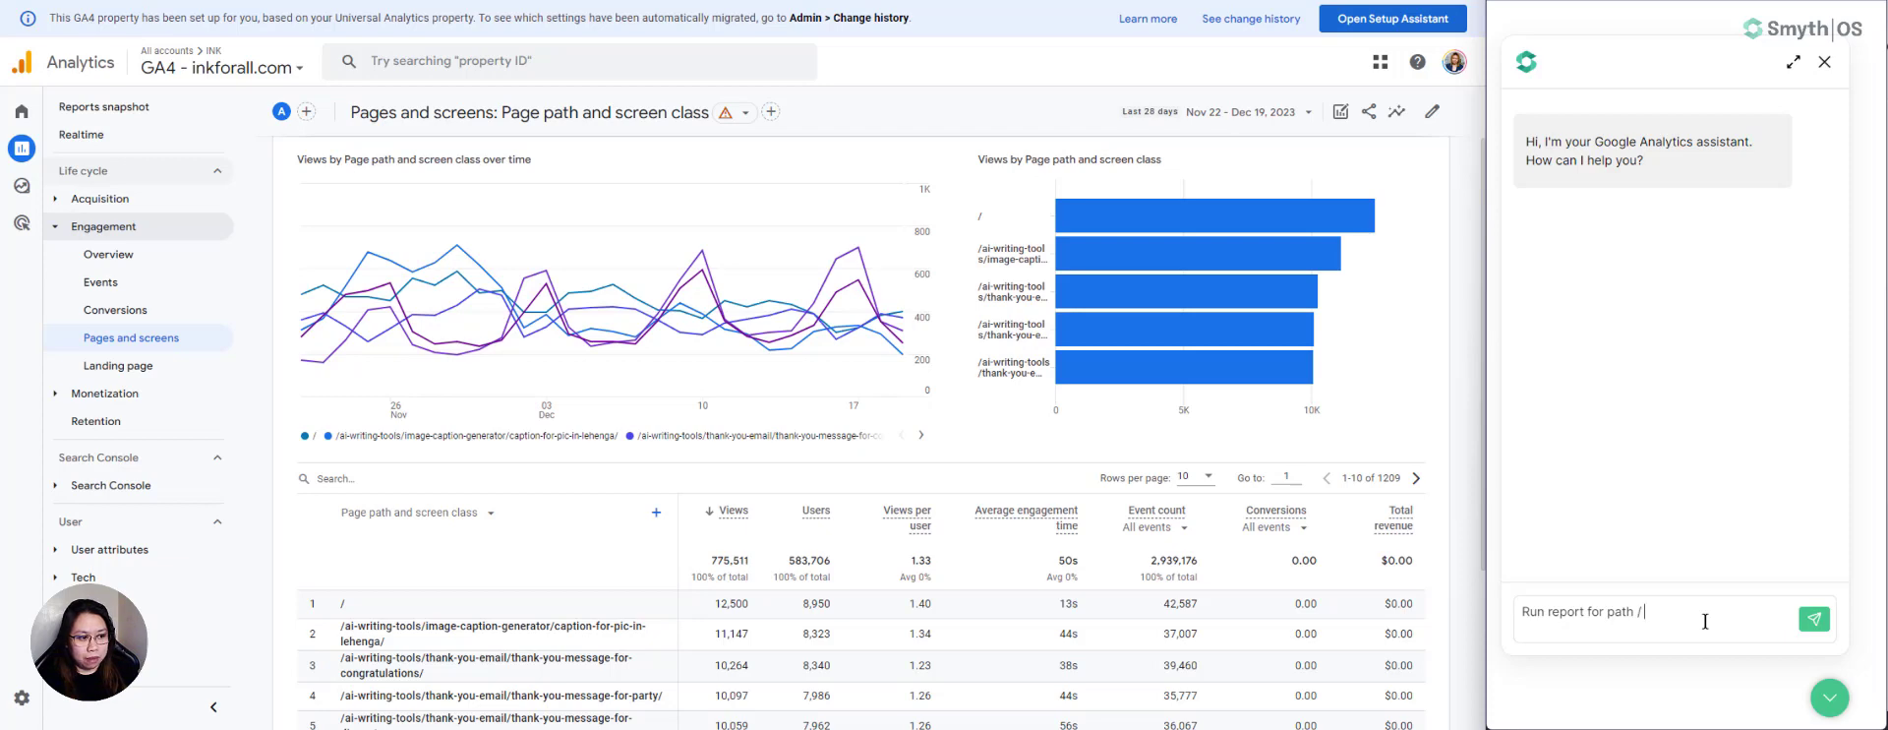
pyautogui.write('from 2023')
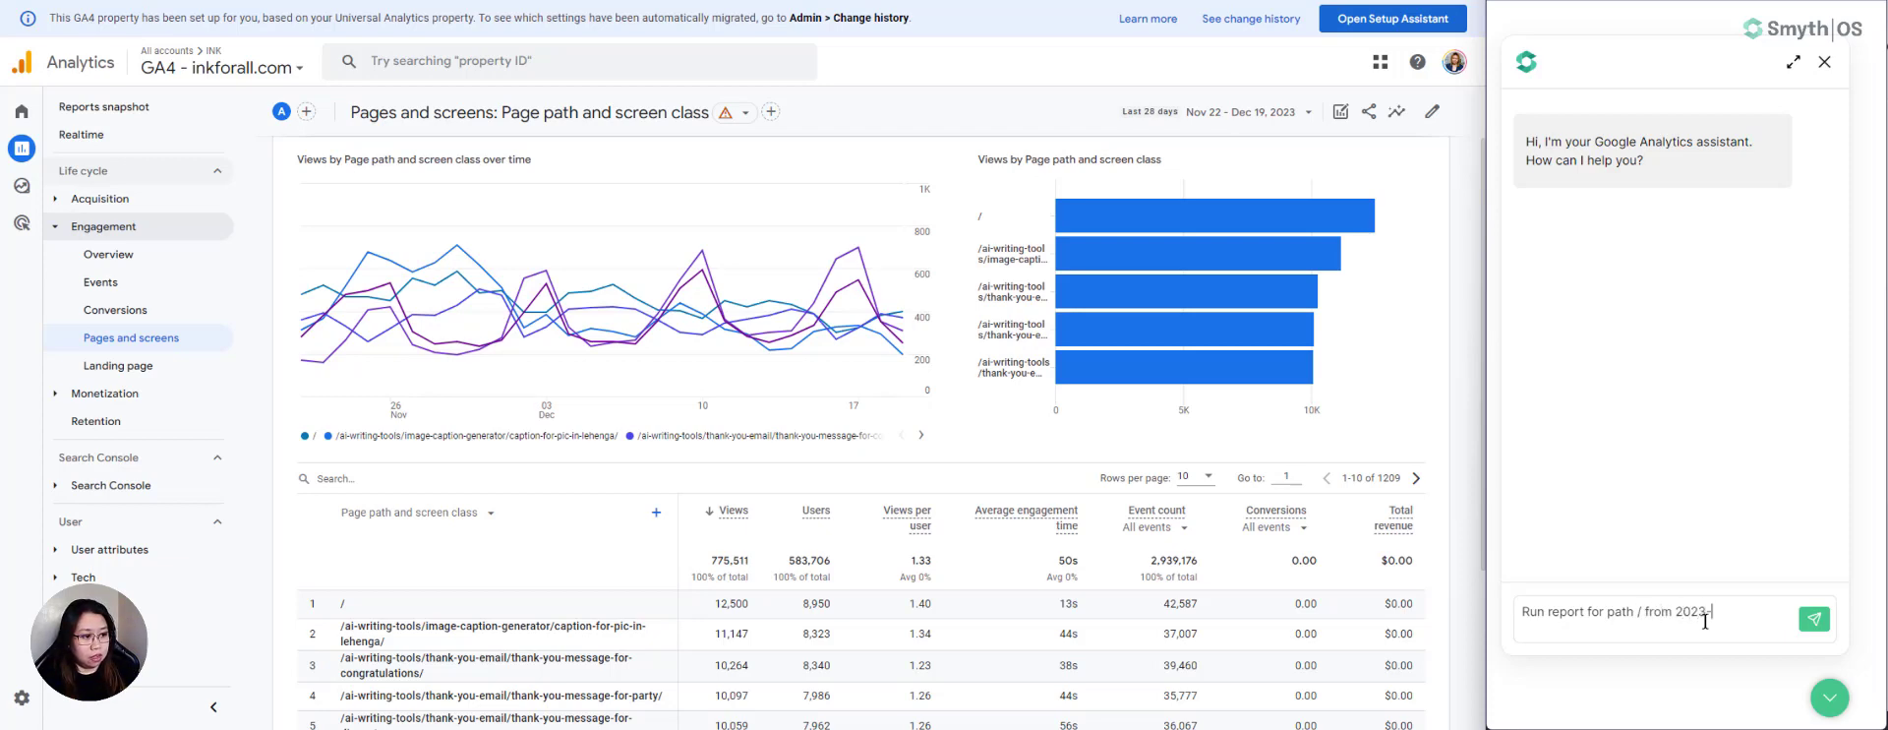
pyautogui.write('-11-')
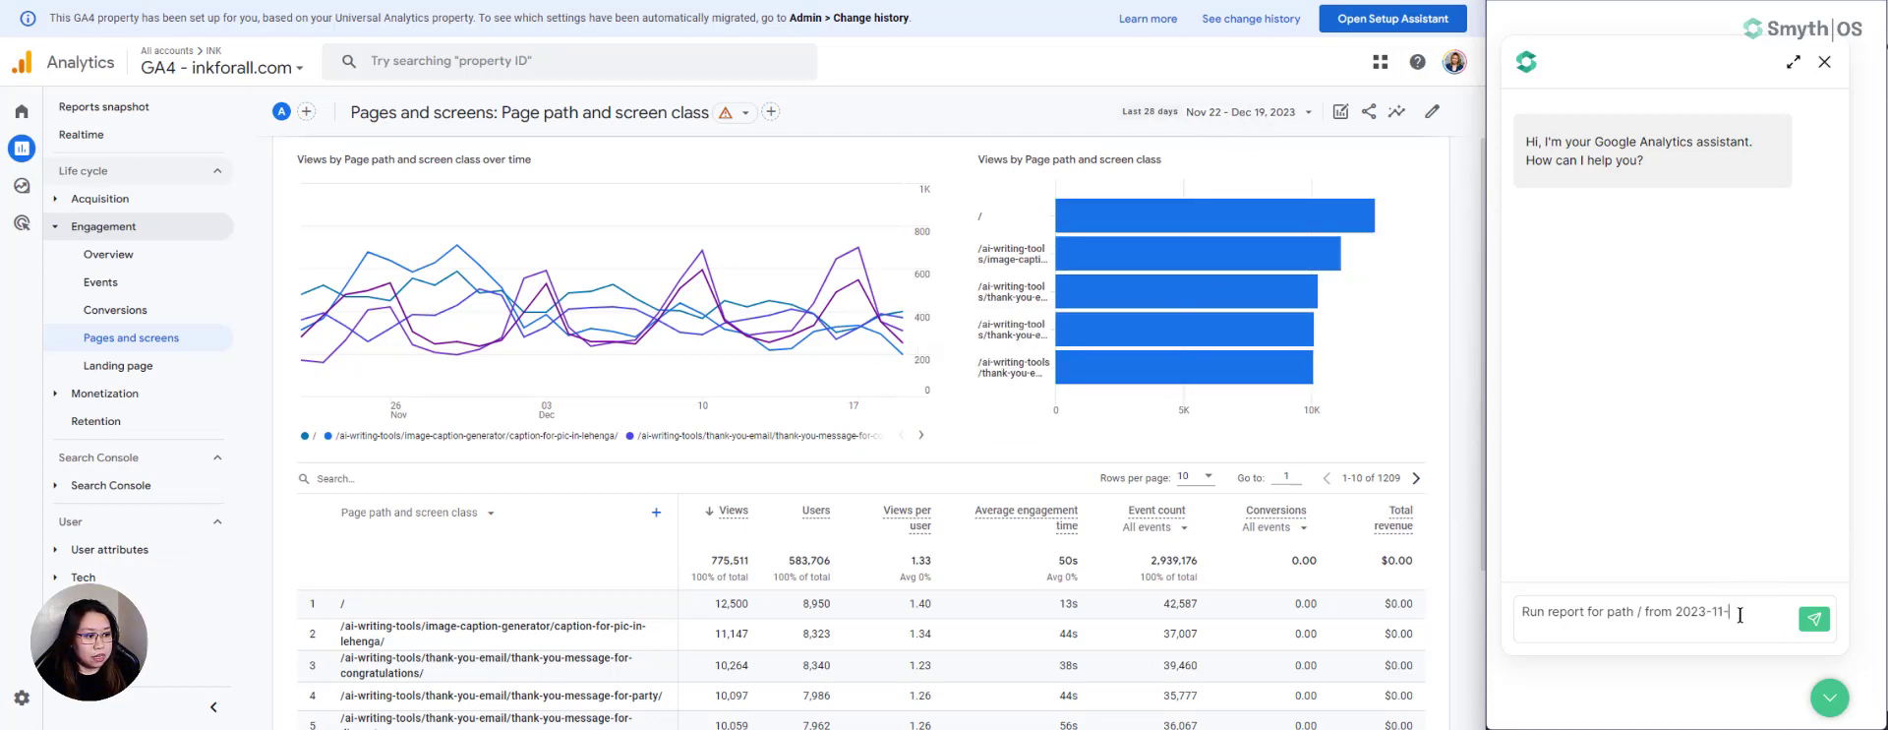
pyautogui.write('22')
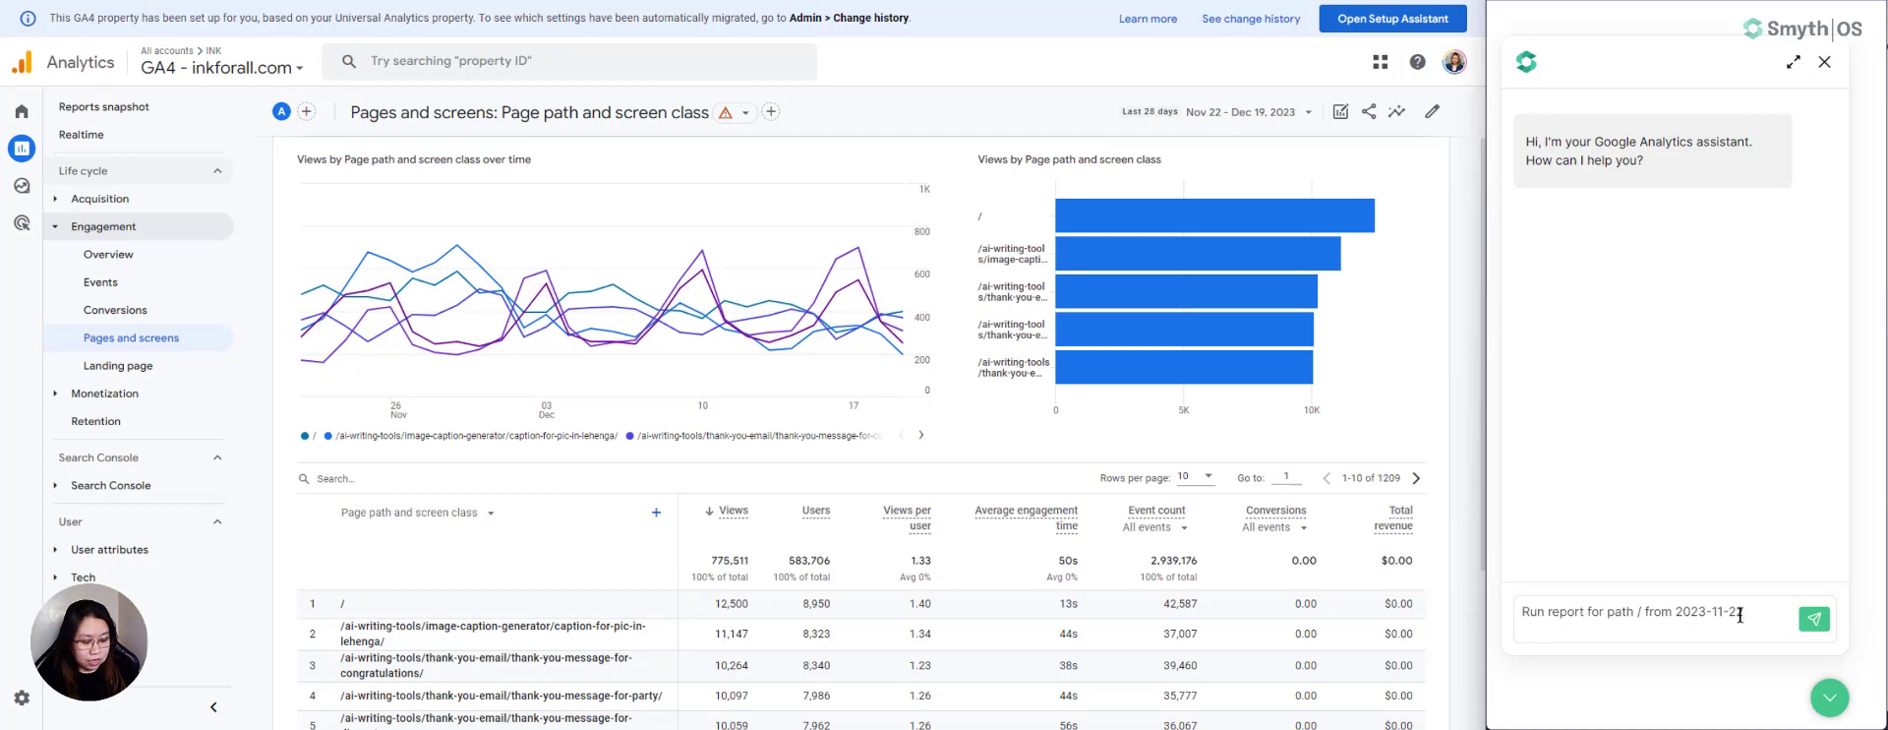
pyautogui.write(' to 2023-12-')
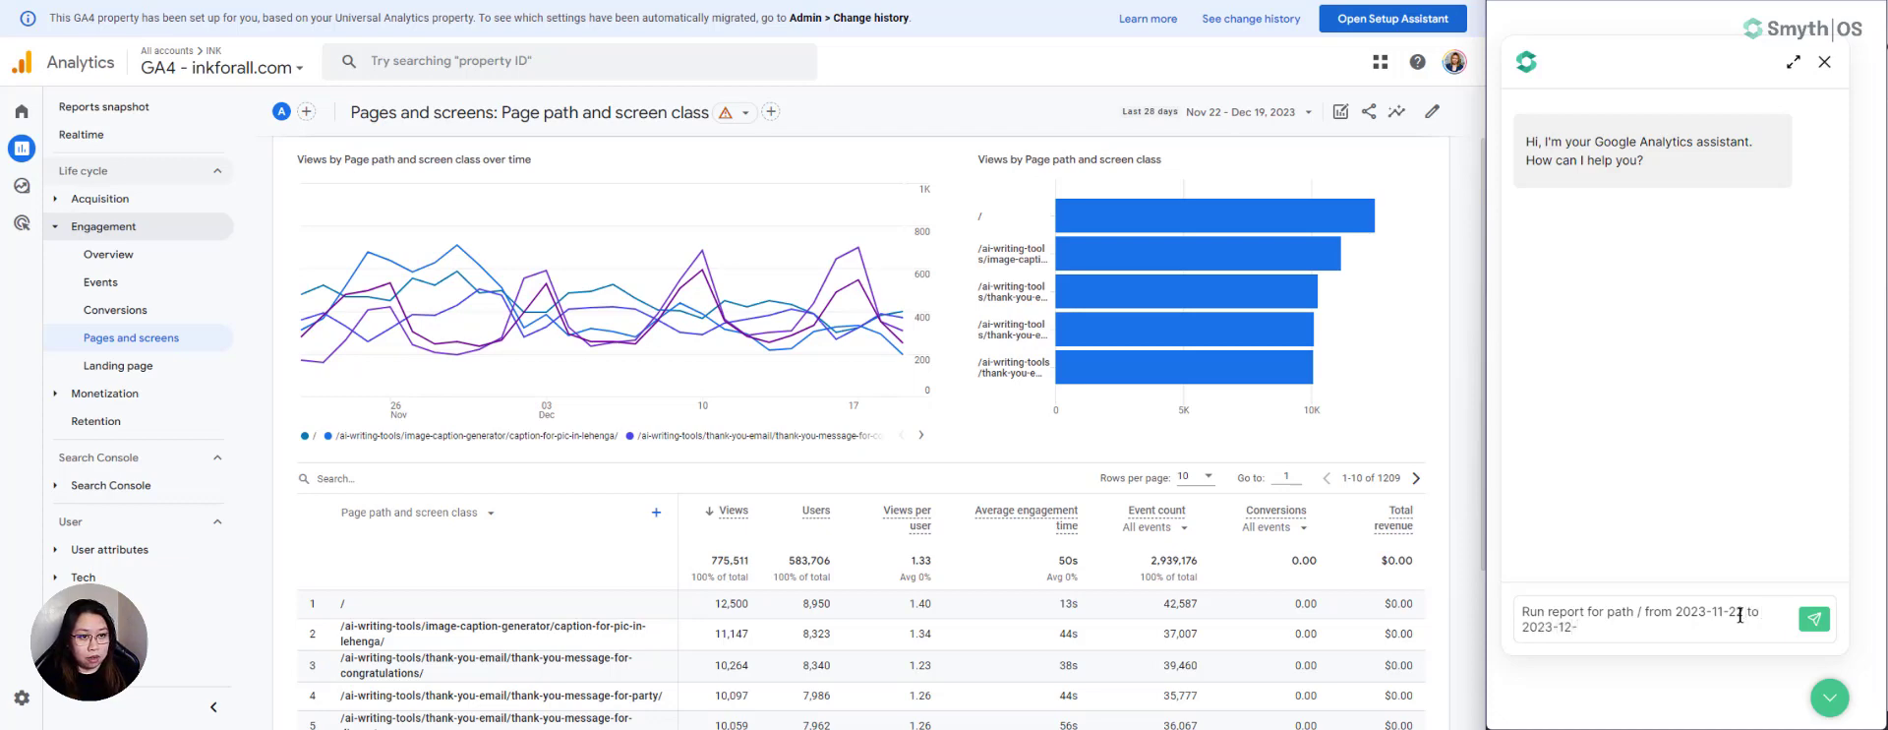
pyautogui.write('19')
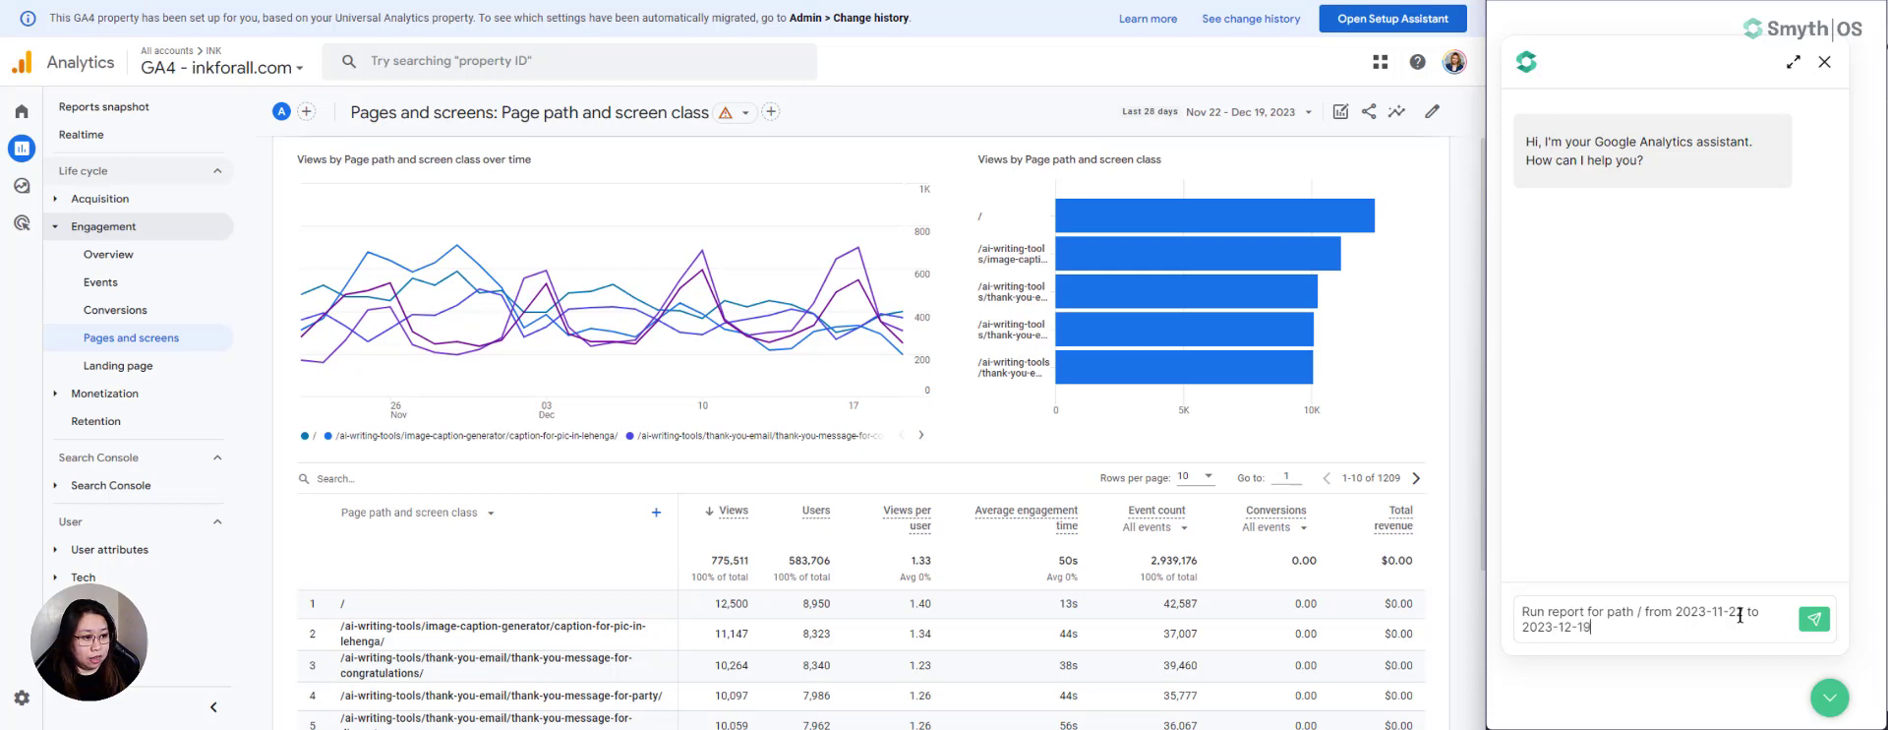
pyautogui.click(1814, 618)
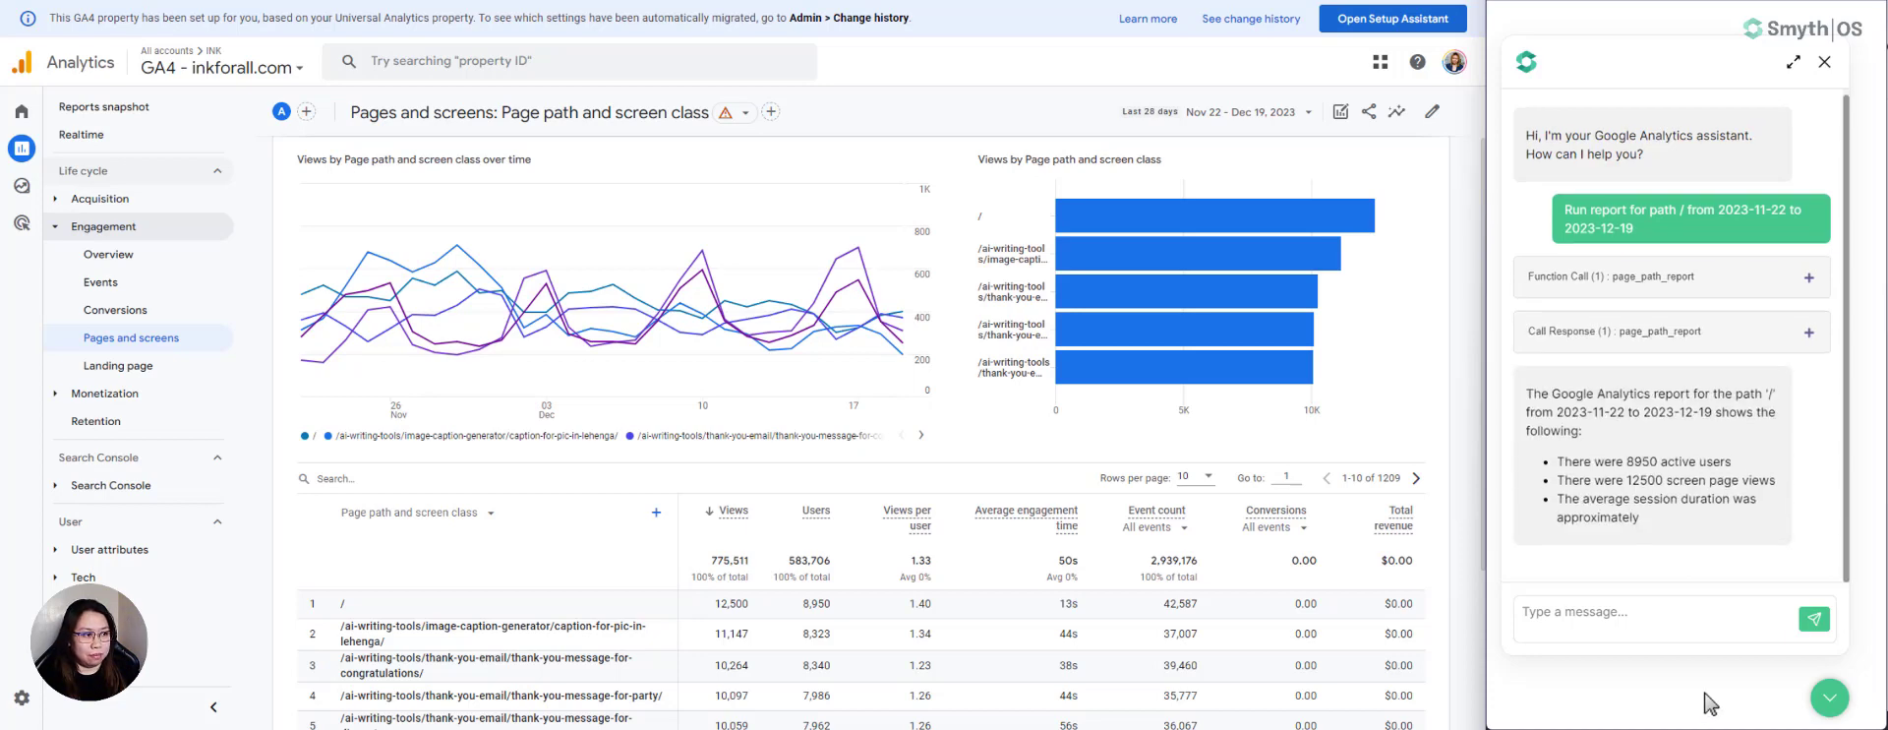
# - Inspect the details of the page_path_report function call and its call response, then collapse them
pyautogui.click(1808, 280)
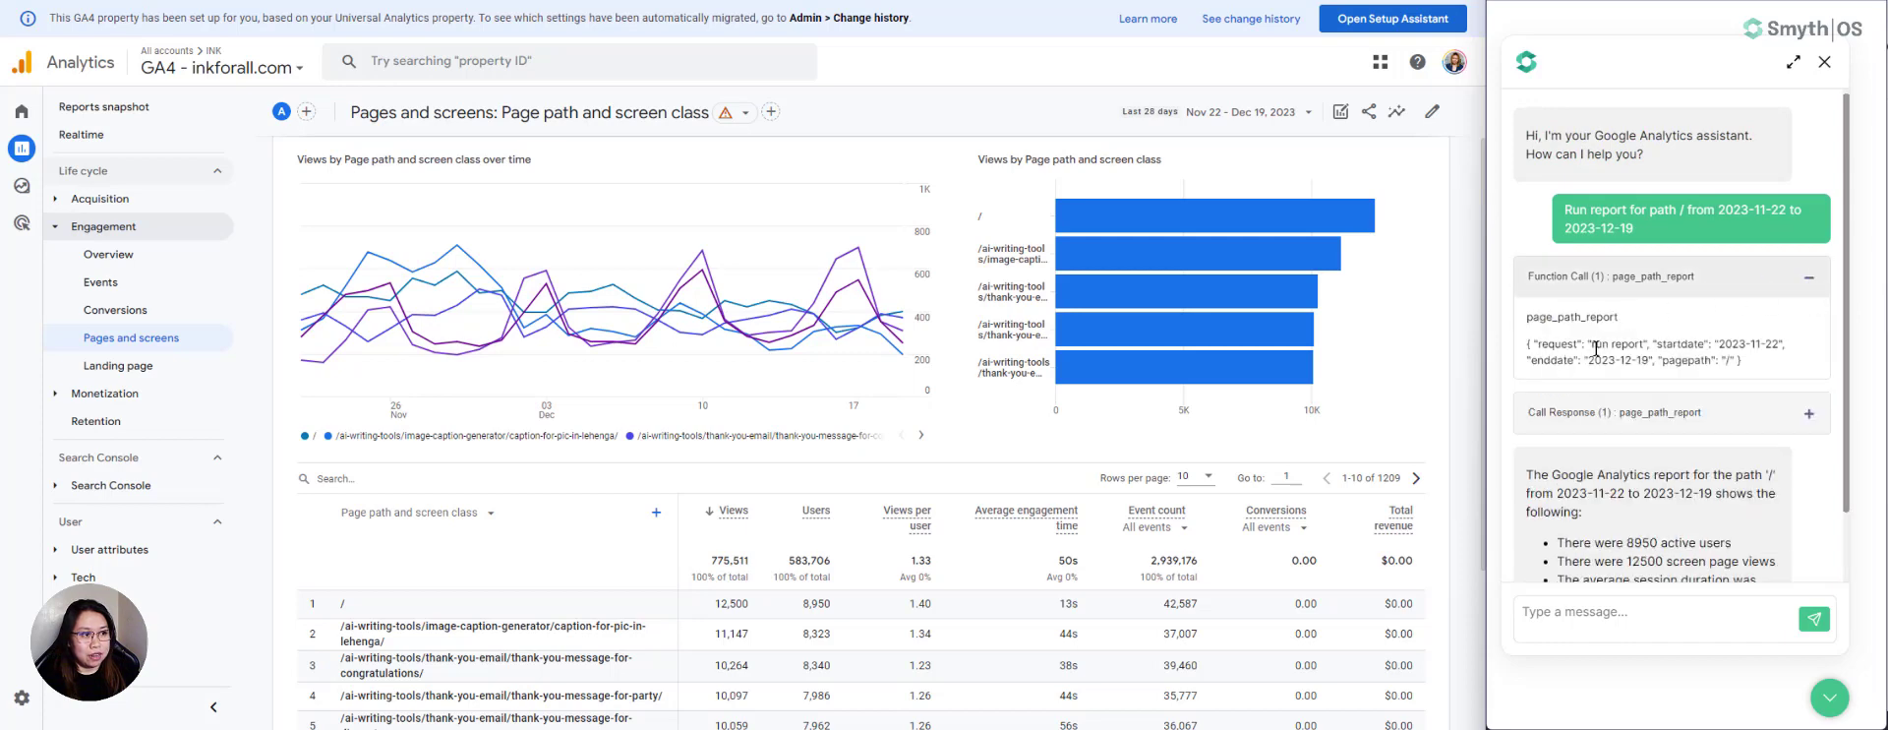
pyautogui.click(1808, 414)
pyautogui.scroll(-3, 1721, 428)
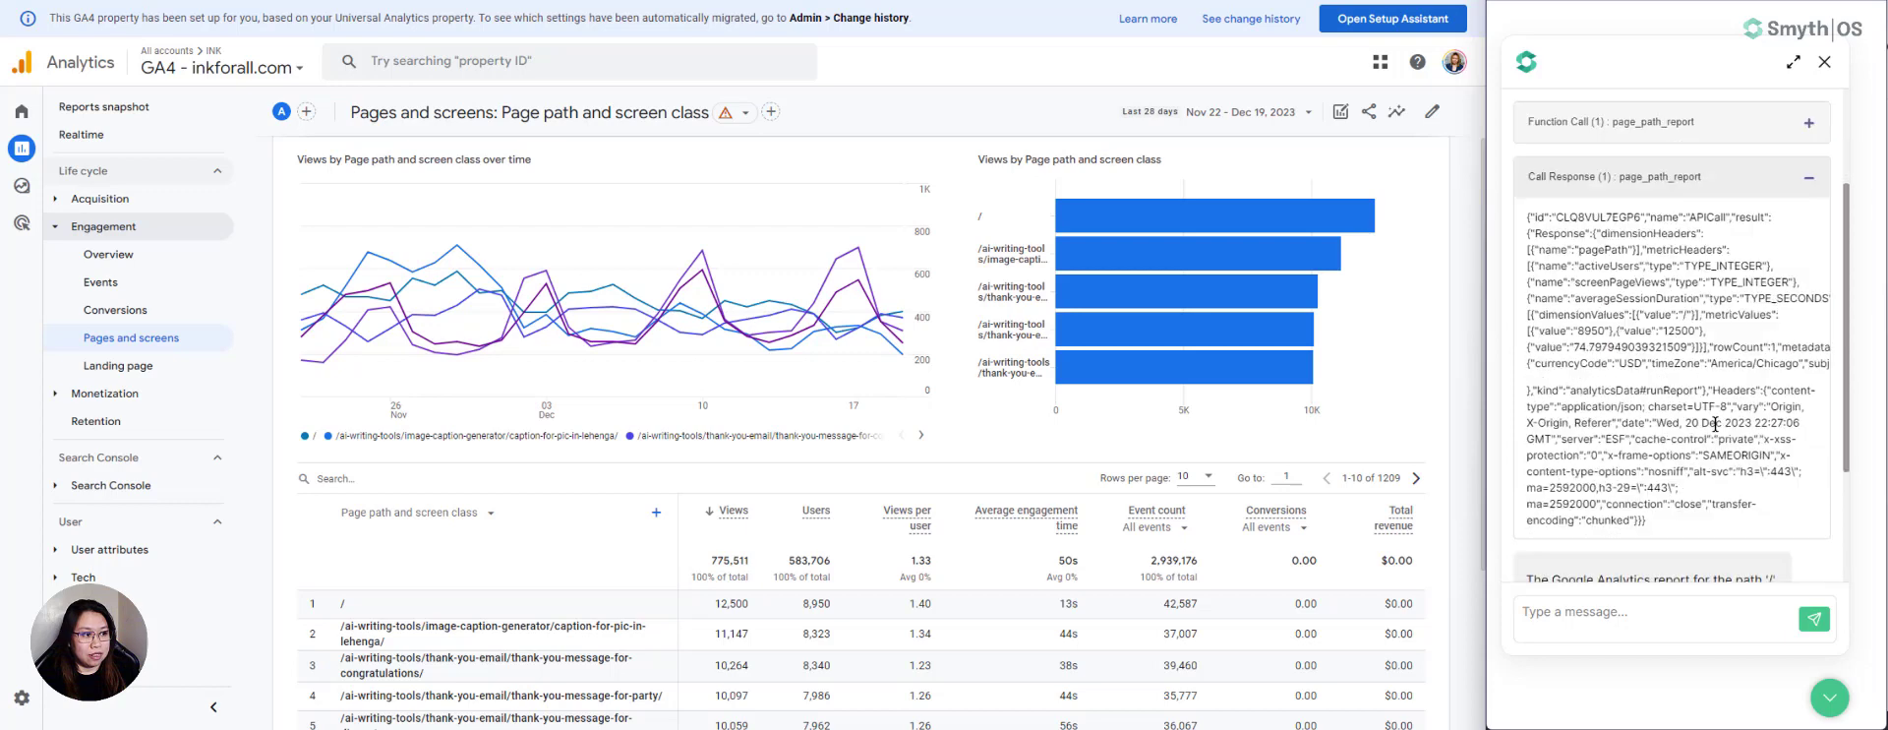
pyautogui.scroll(3, 1722, 430)
pyautogui.click(1808, 331)
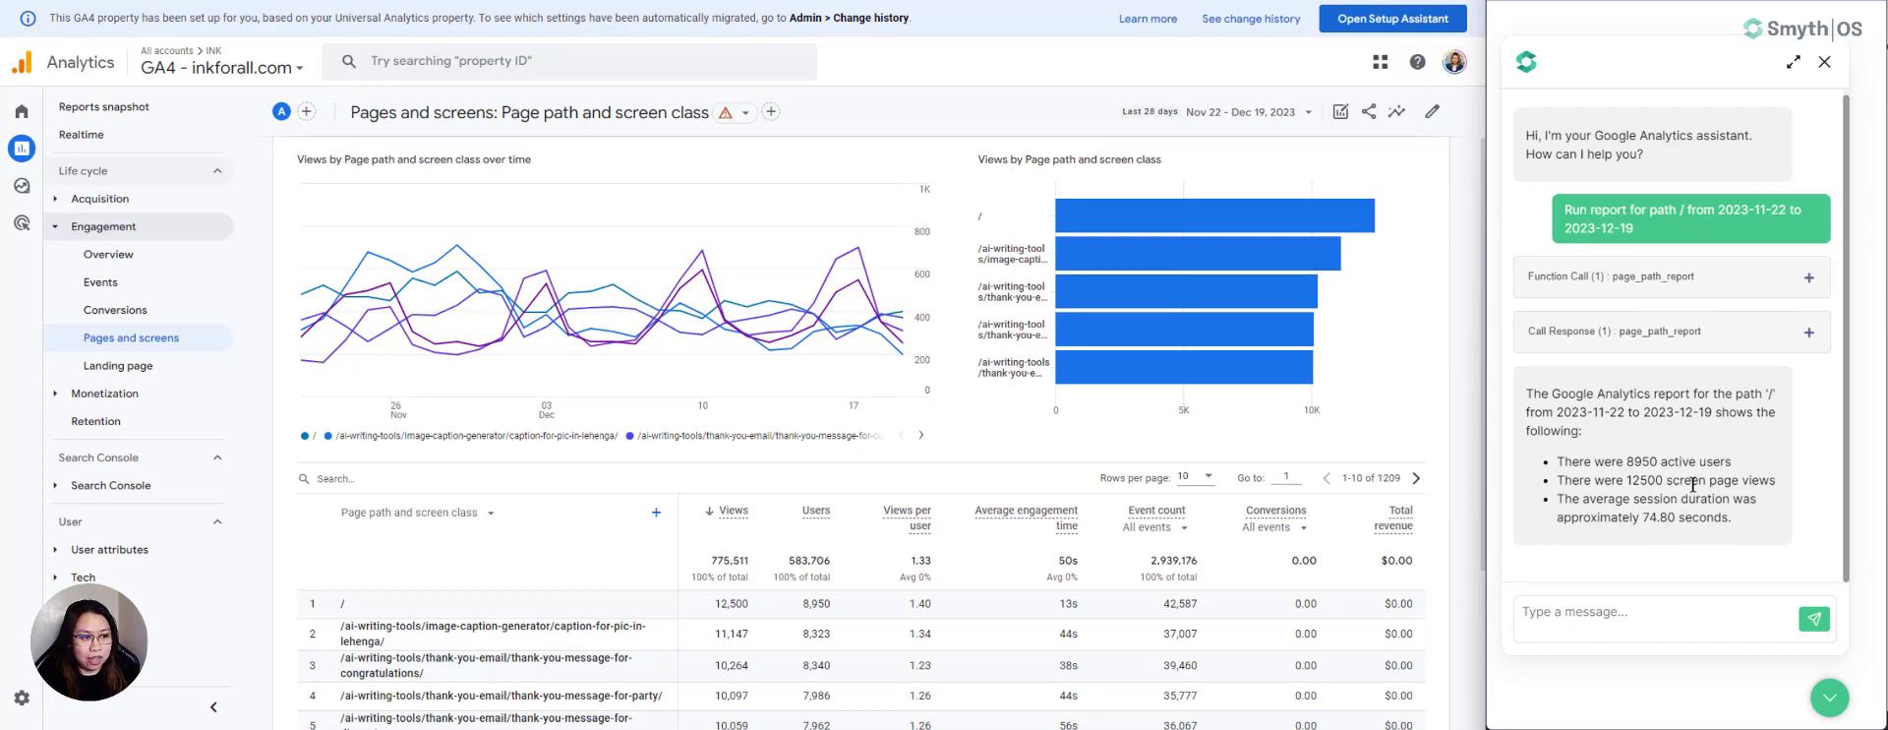
# - Open the Audiences report under User attributes in Analytics
pyautogui.scroll(-3, 876, 447)
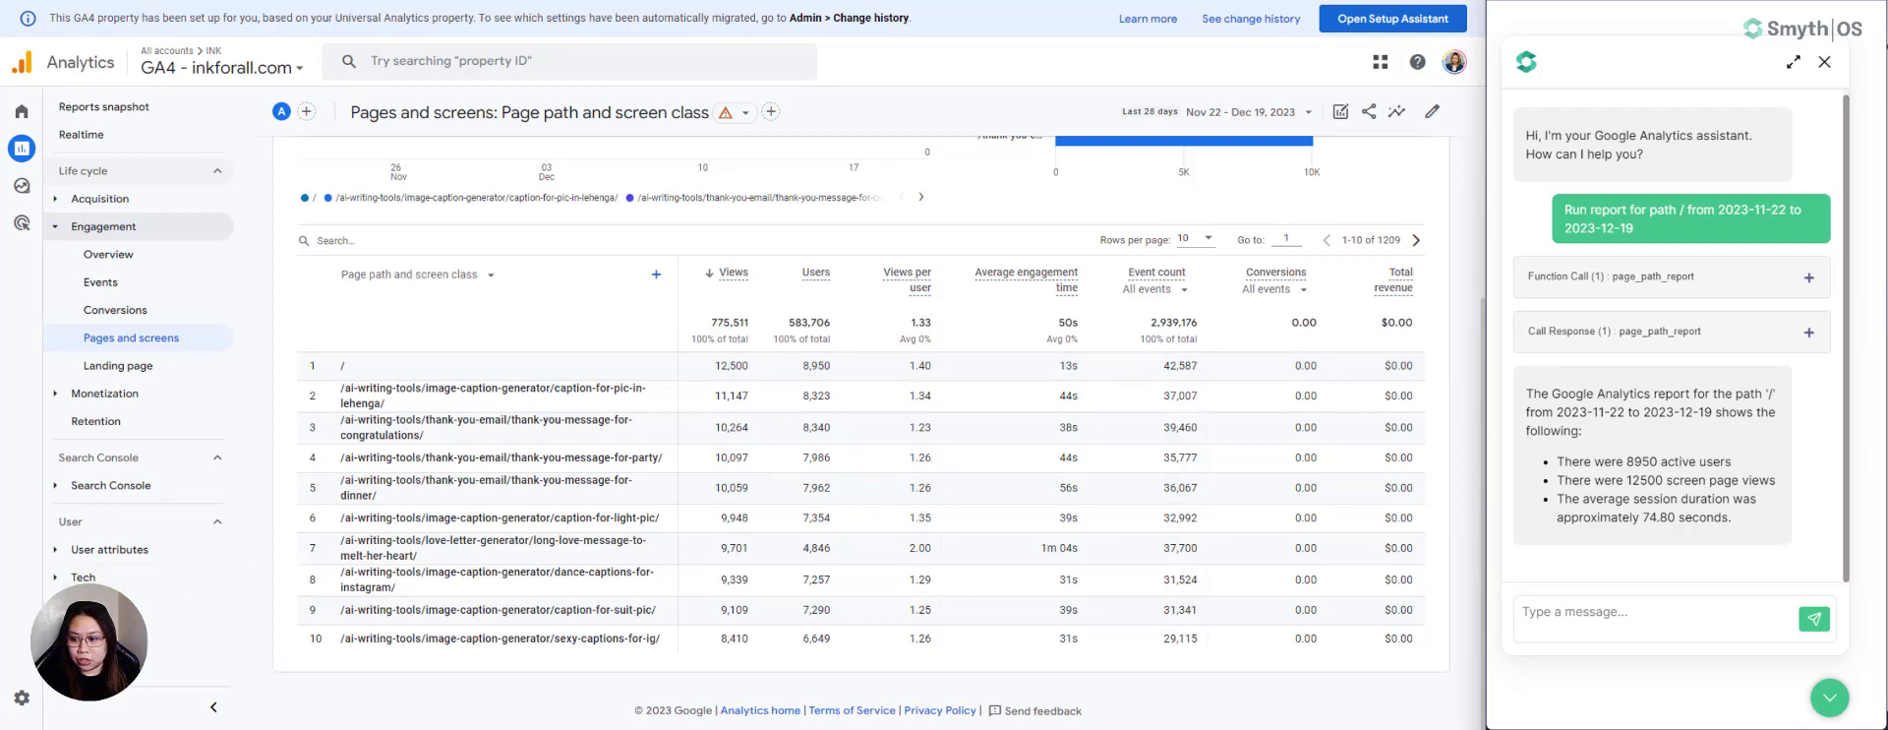
pyautogui.click(61, 552)
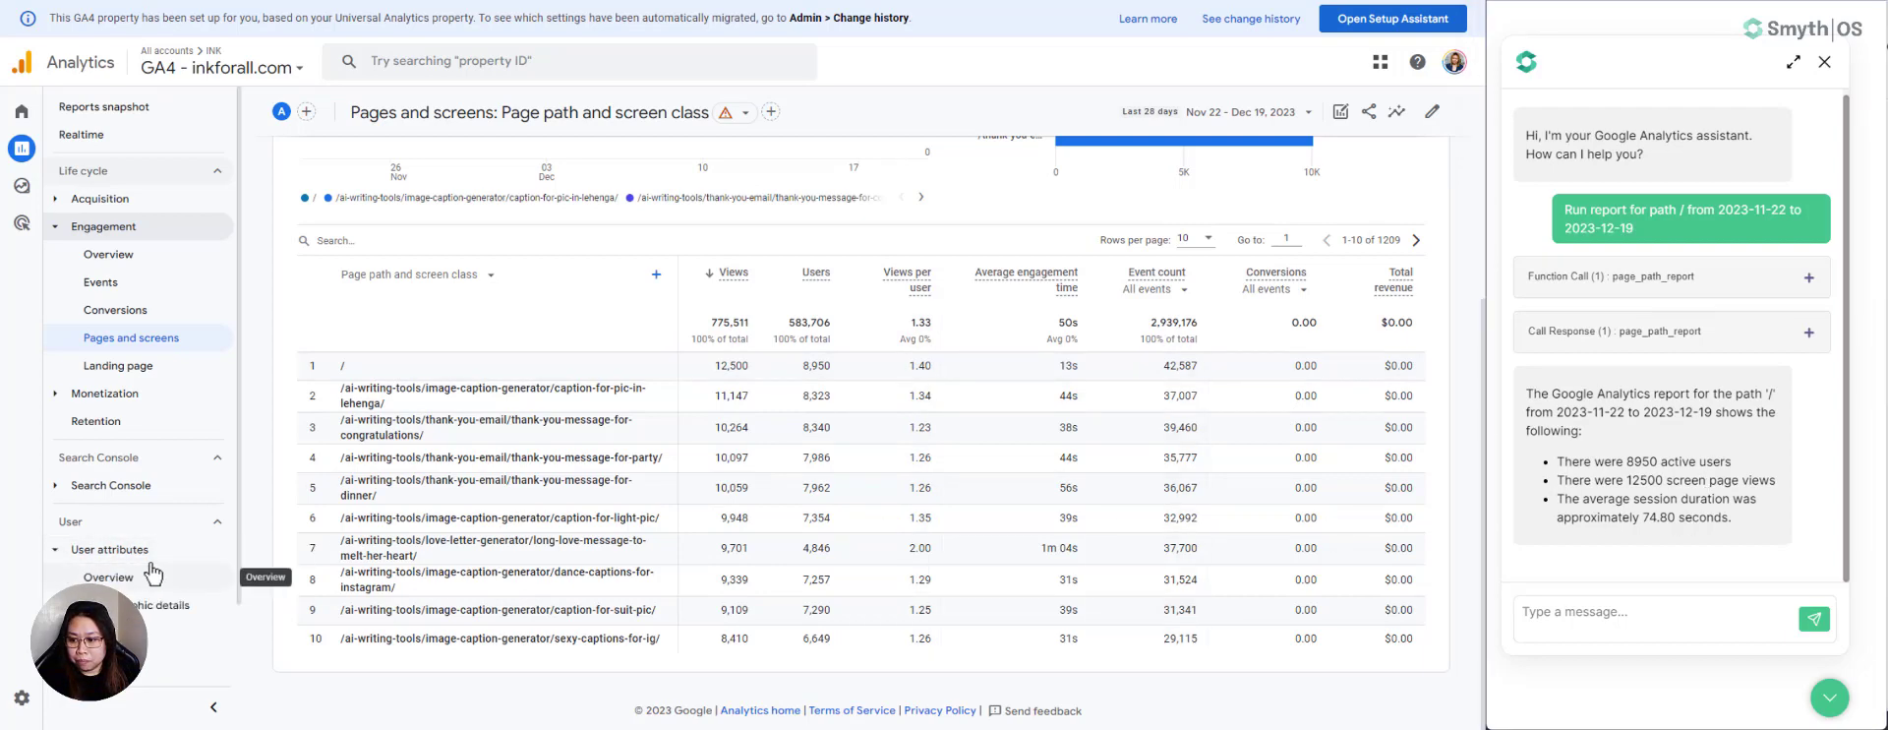
pyautogui.click(110, 632)
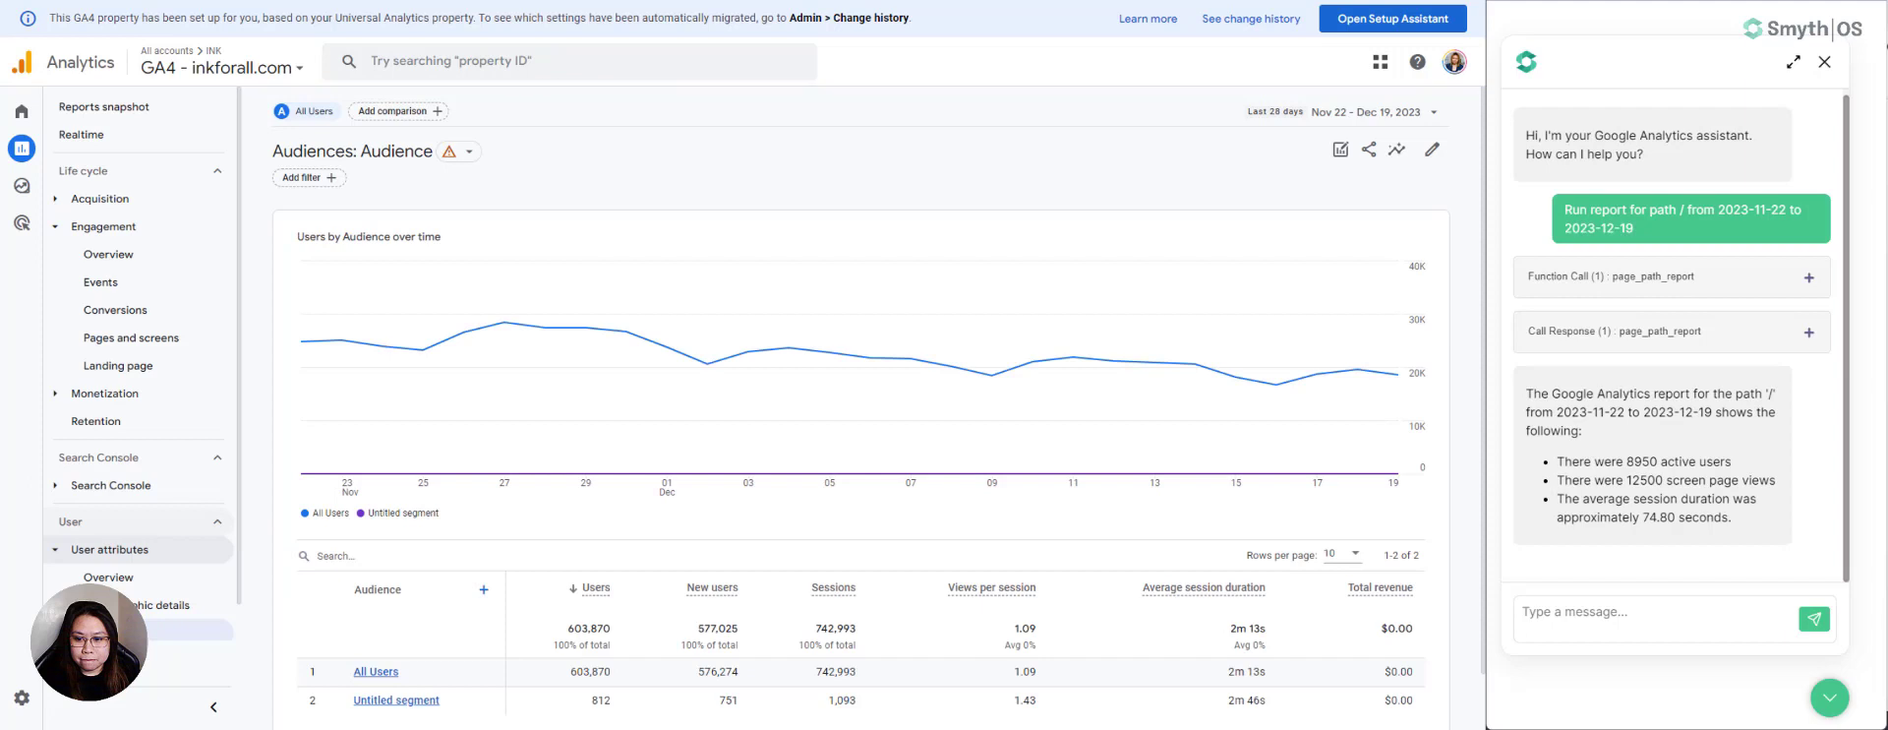
# - Add Page path and screen class as a secondary dimension to the audience table and view its rows
pyautogui.scroll(-1, 619, 513)
pyautogui.click(483, 527)
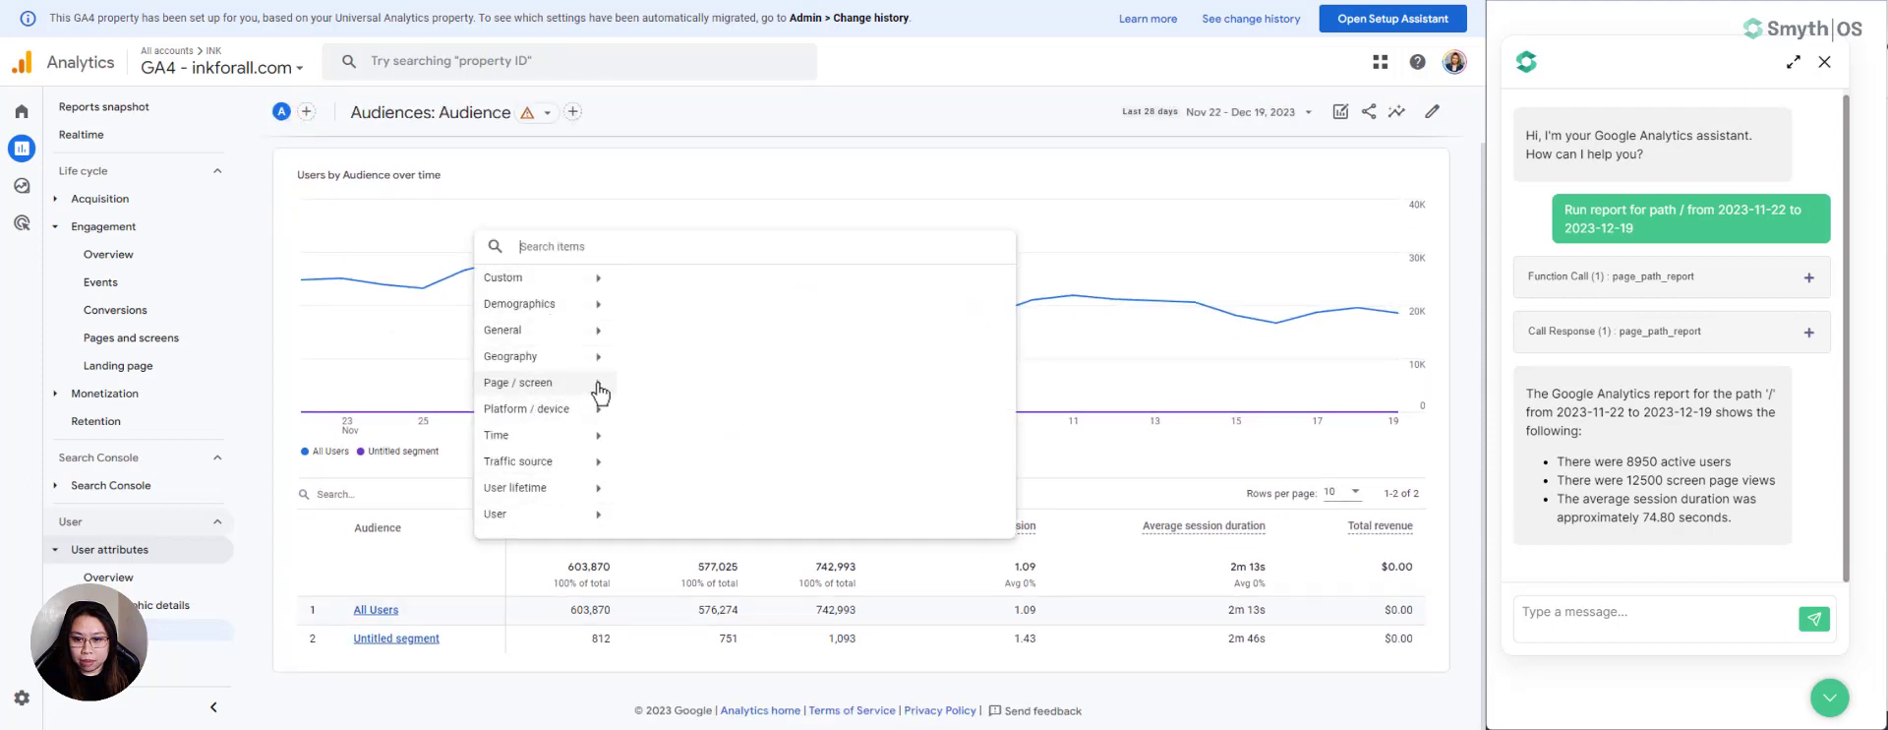
pyautogui.moveTo(601, 389)
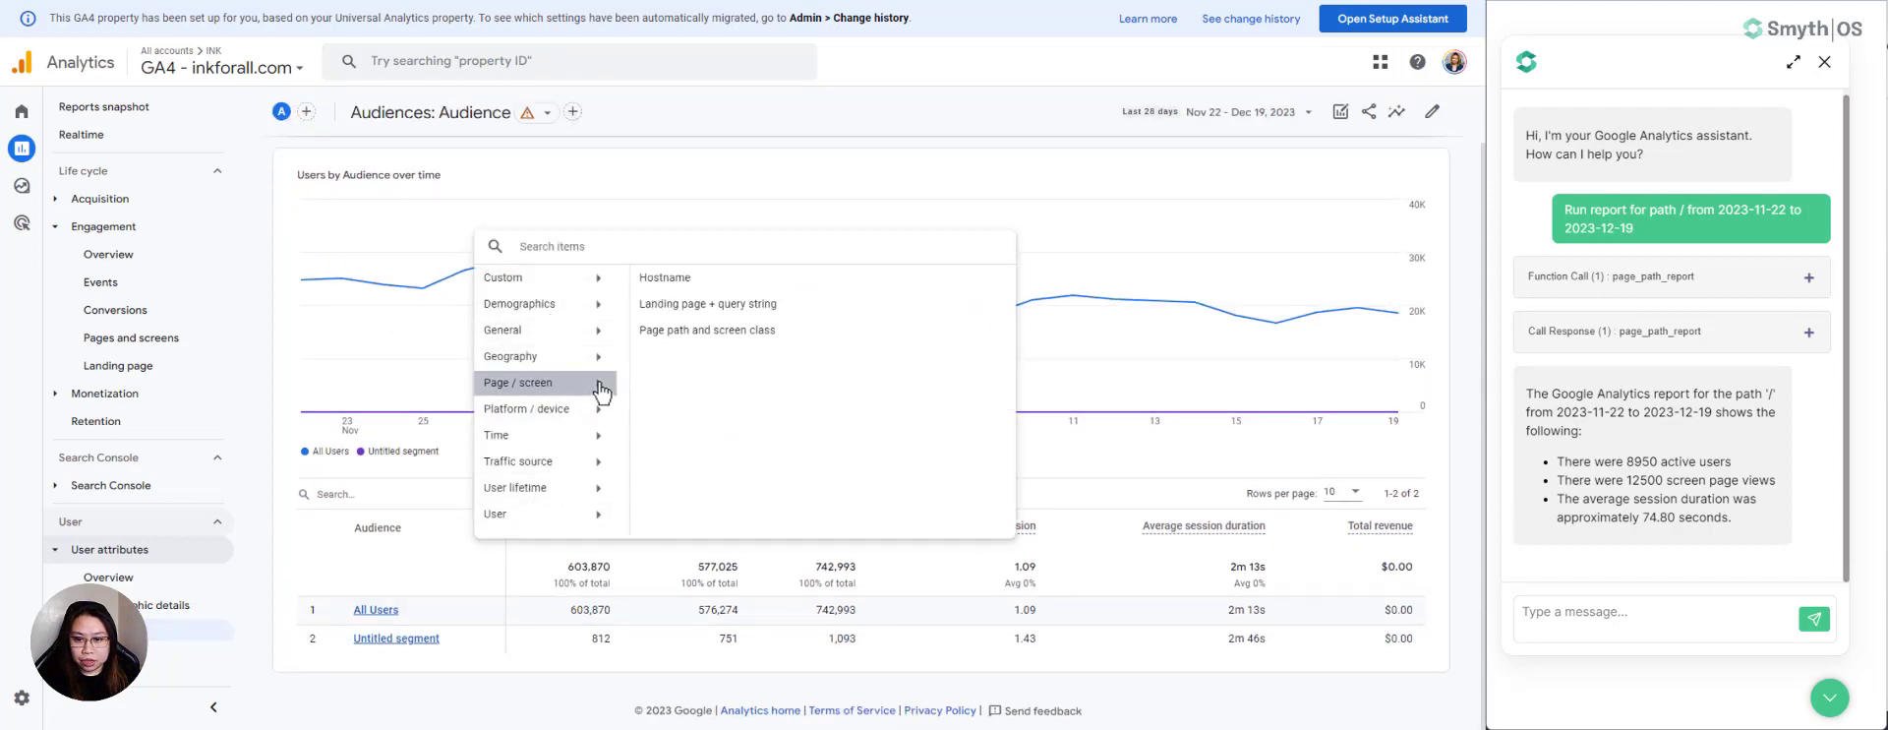
pyautogui.click(699, 335)
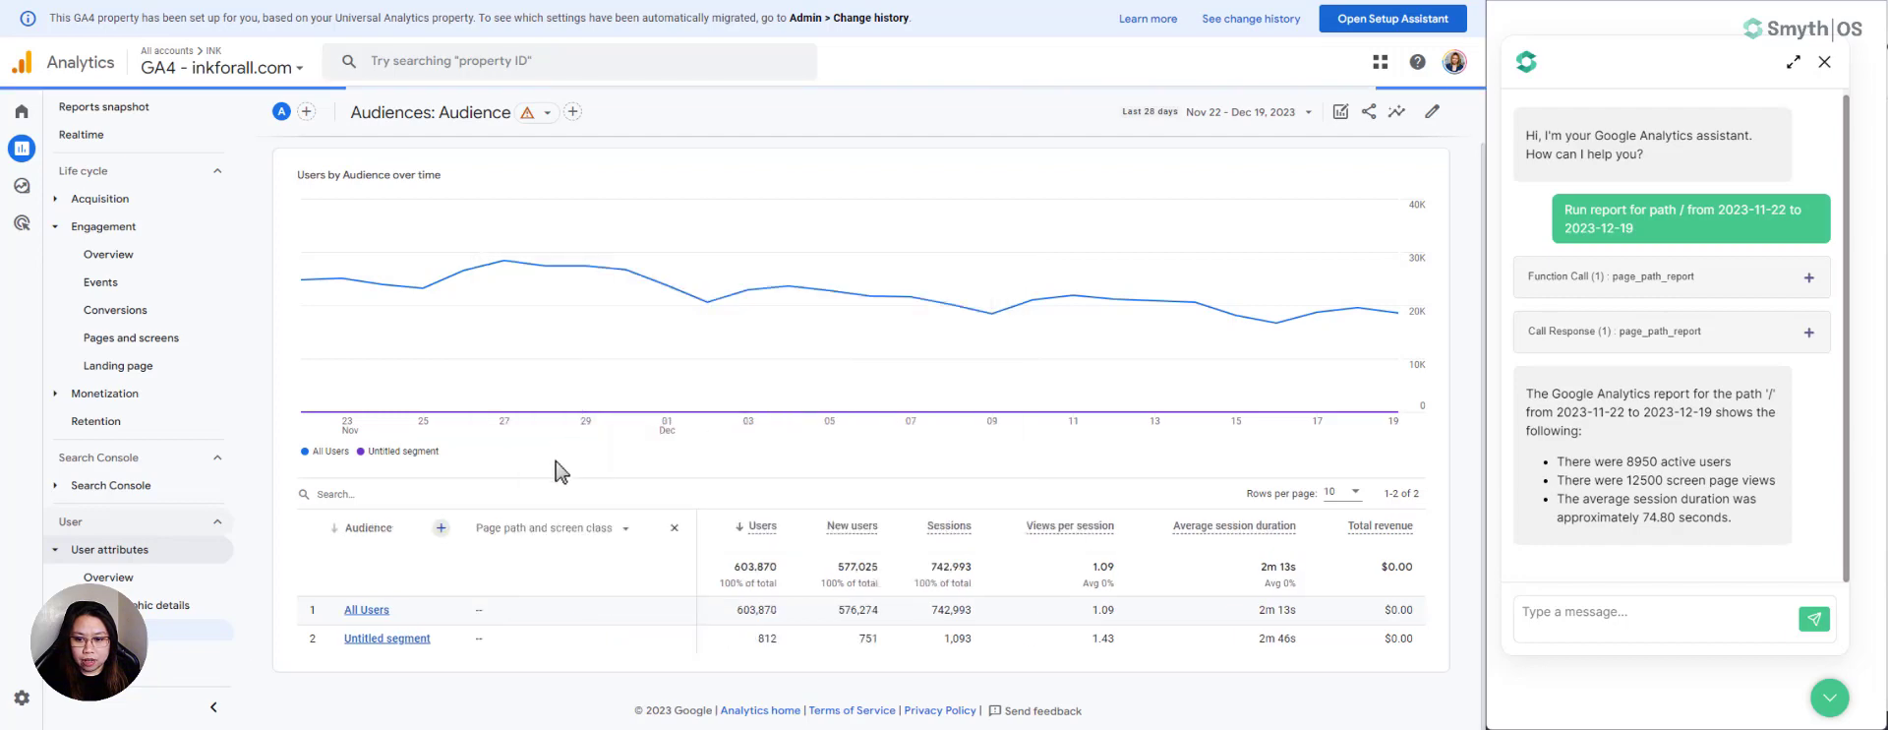
pyautogui.scroll(-3, 546, 535)
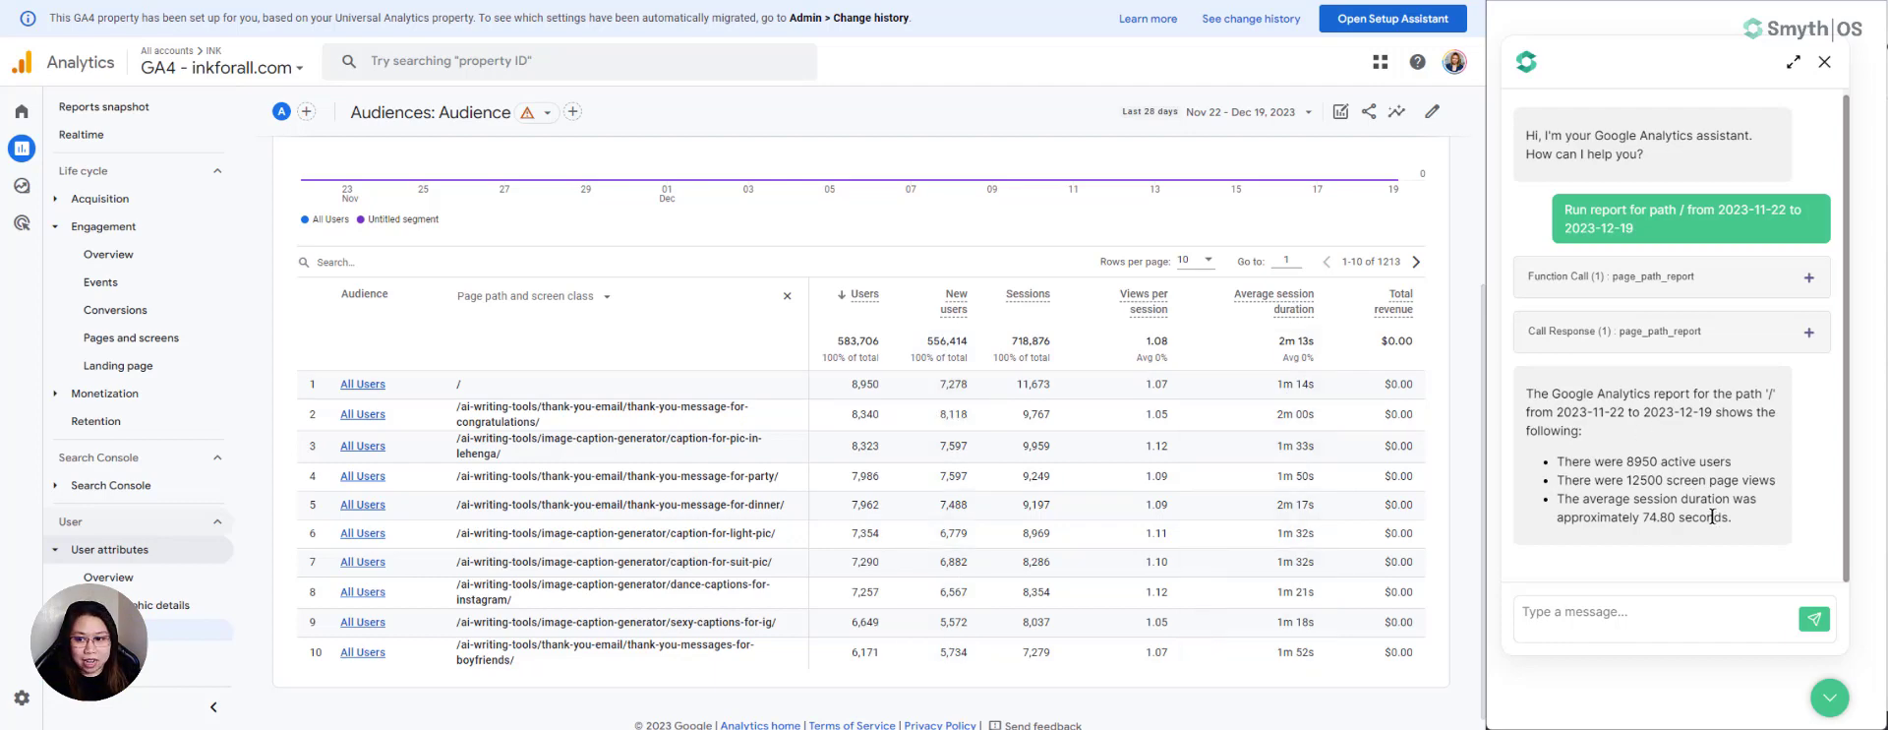
# - Return to the Pages and screens report under Engagement and bring its page path table into view
pyautogui.click(123, 347)
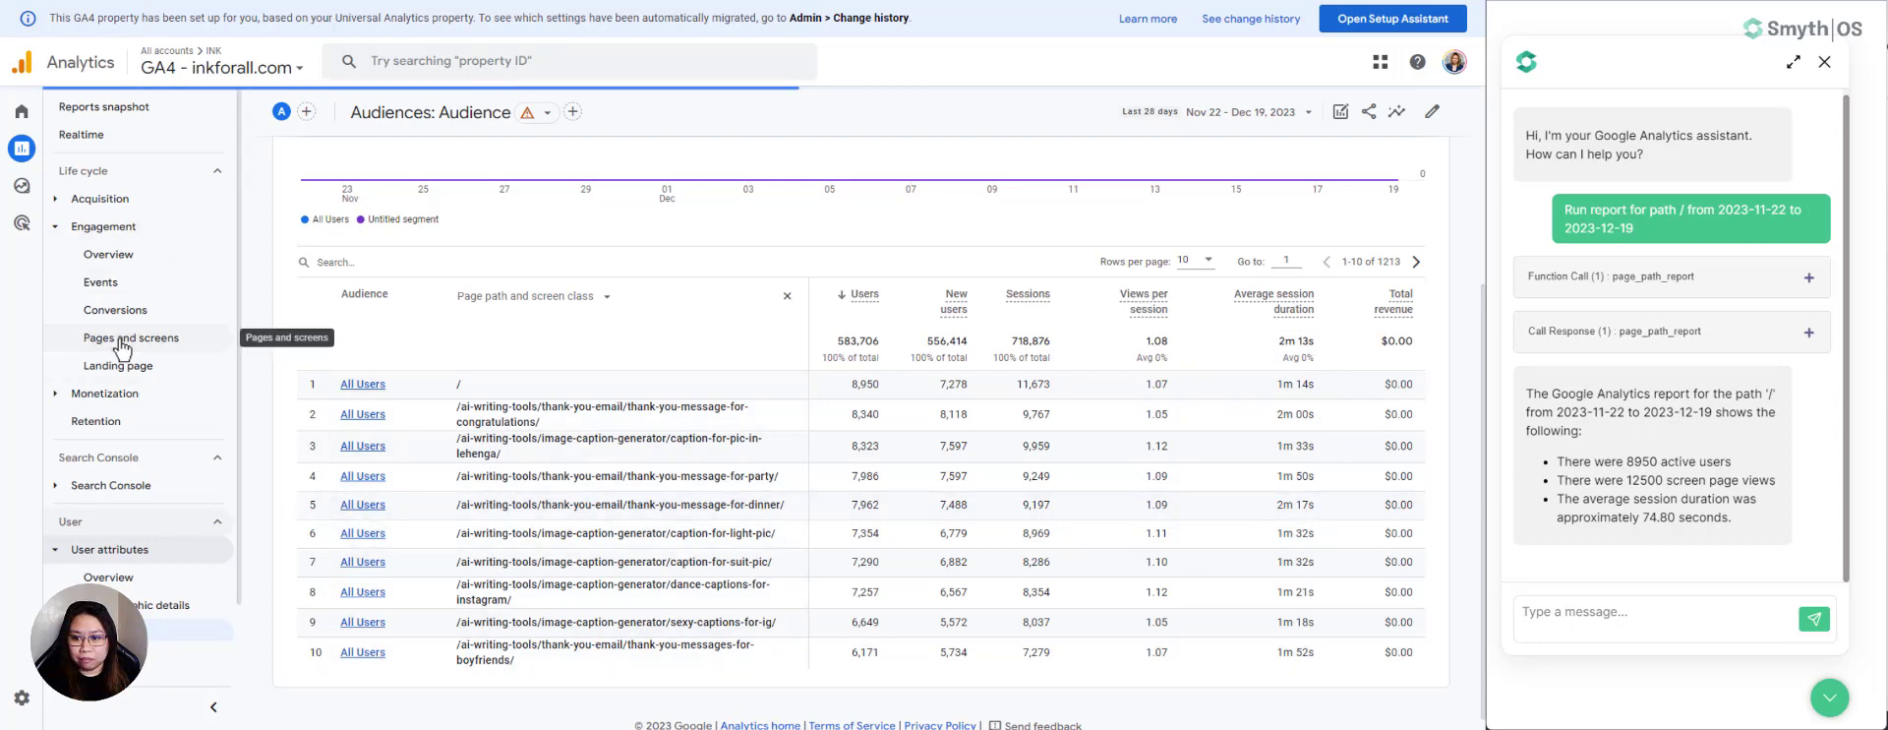
pyautogui.click(1601, 611)
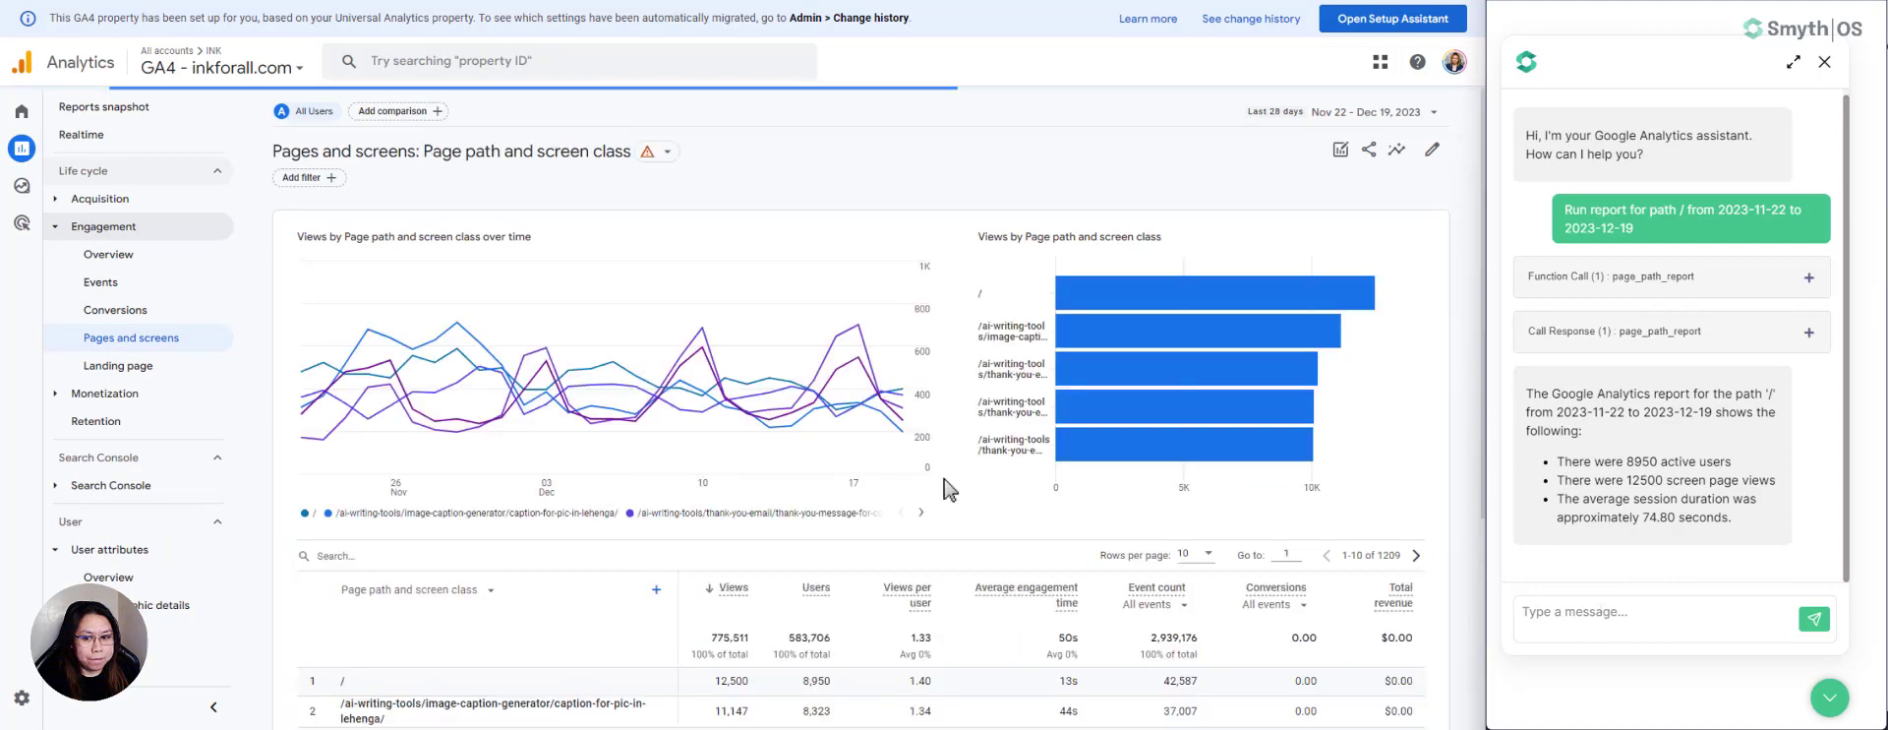
pyautogui.scroll(-3, 552, 531)
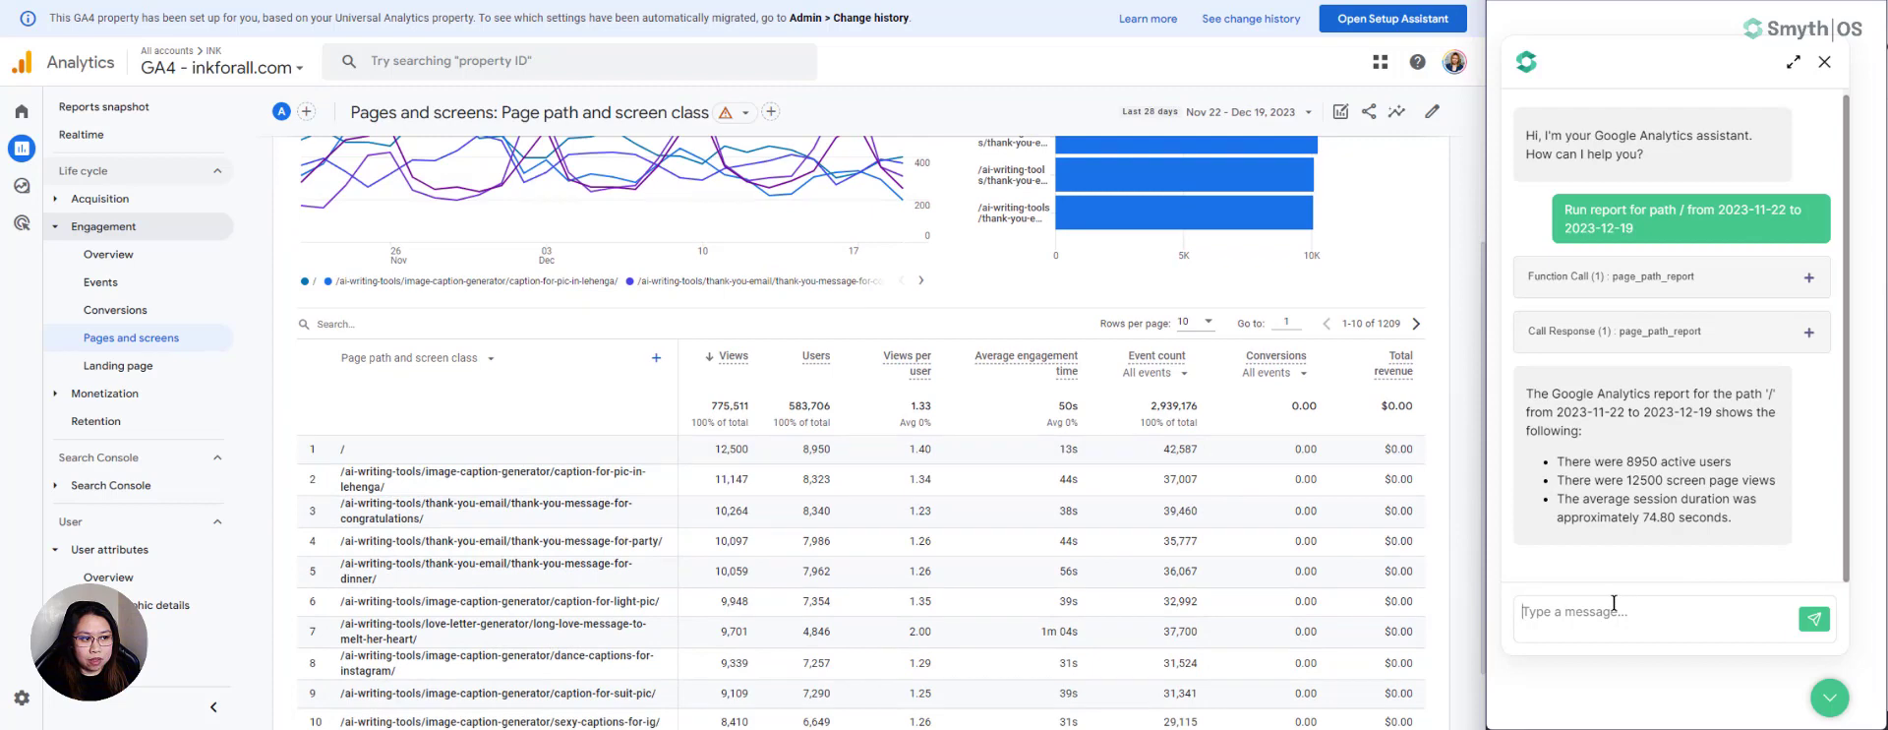
# - Set the Pages and screens report's date range to Dec 1 – Dec 15, 2023
pyautogui.click(1126, 111)
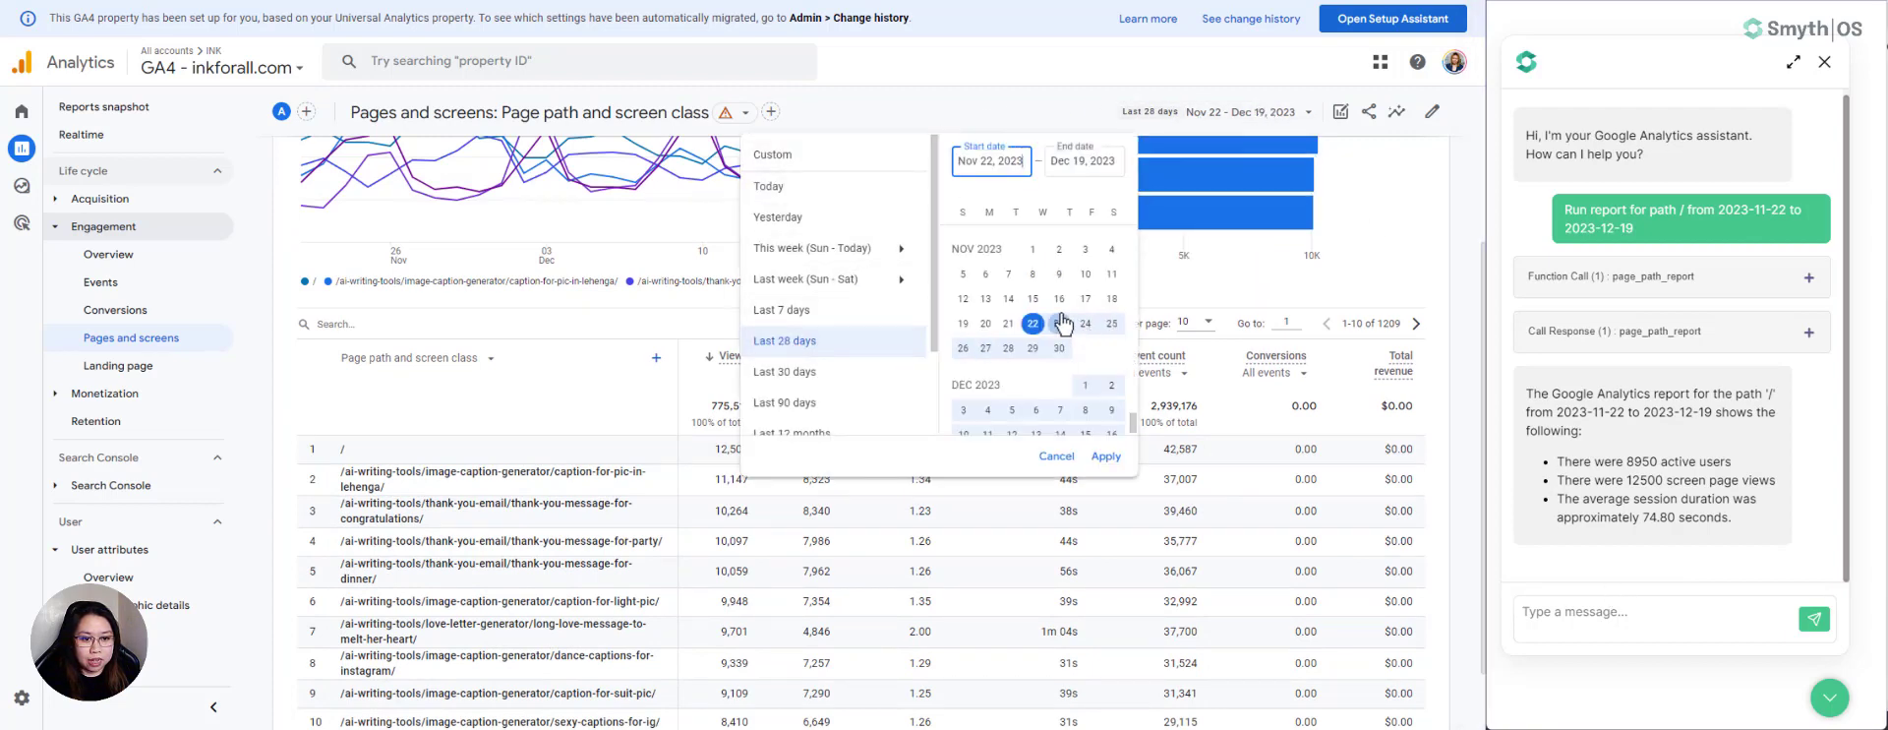
pyautogui.scroll(-1, 1062, 322)
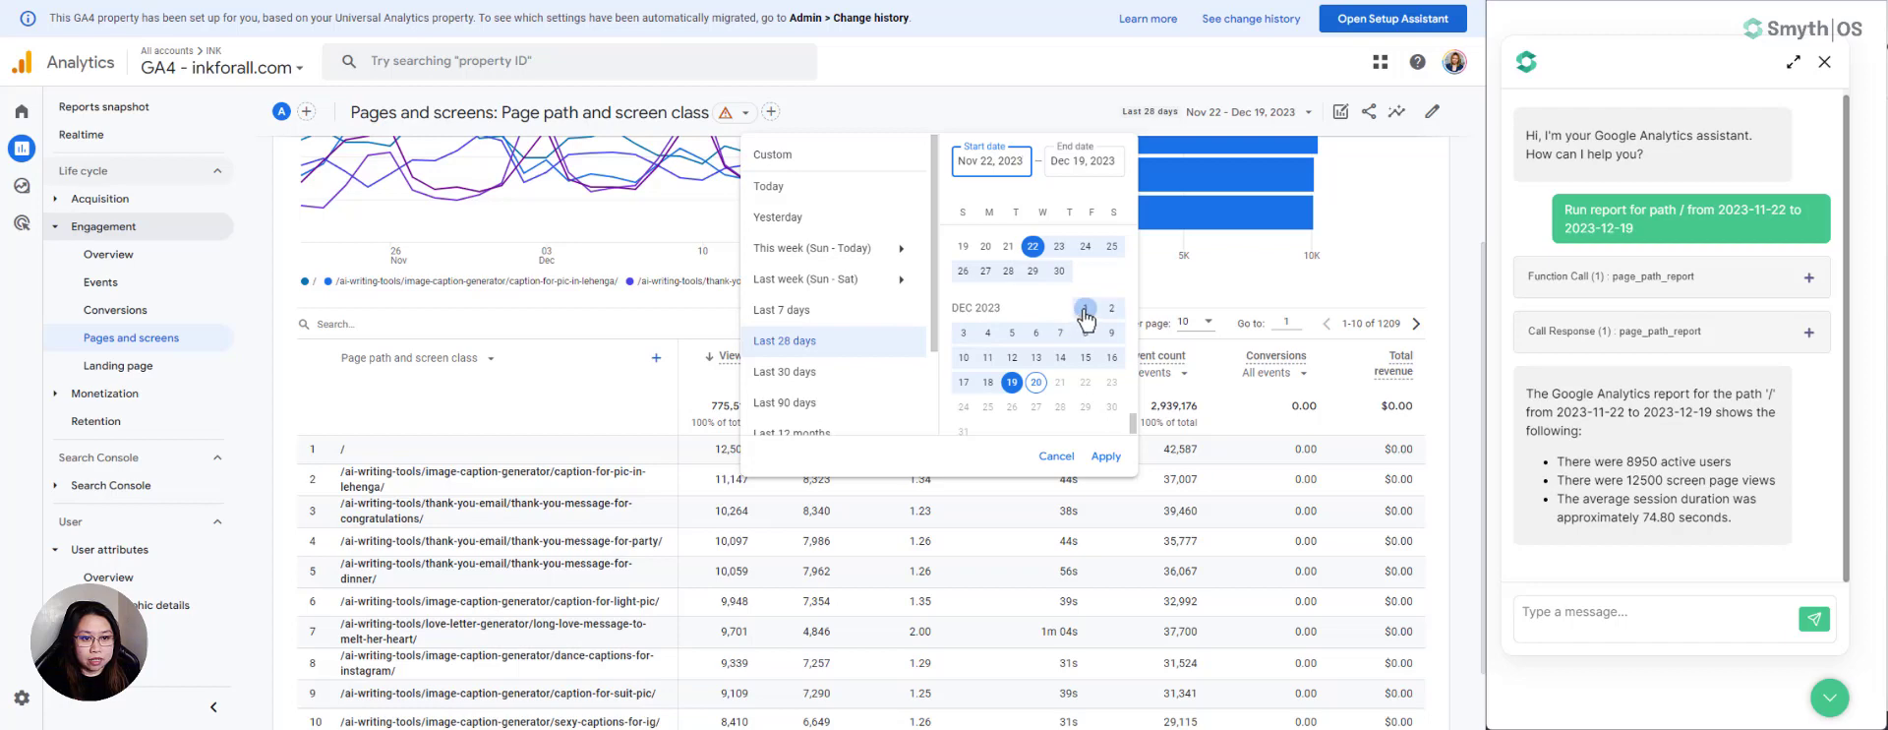
pyautogui.click(1085, 310)
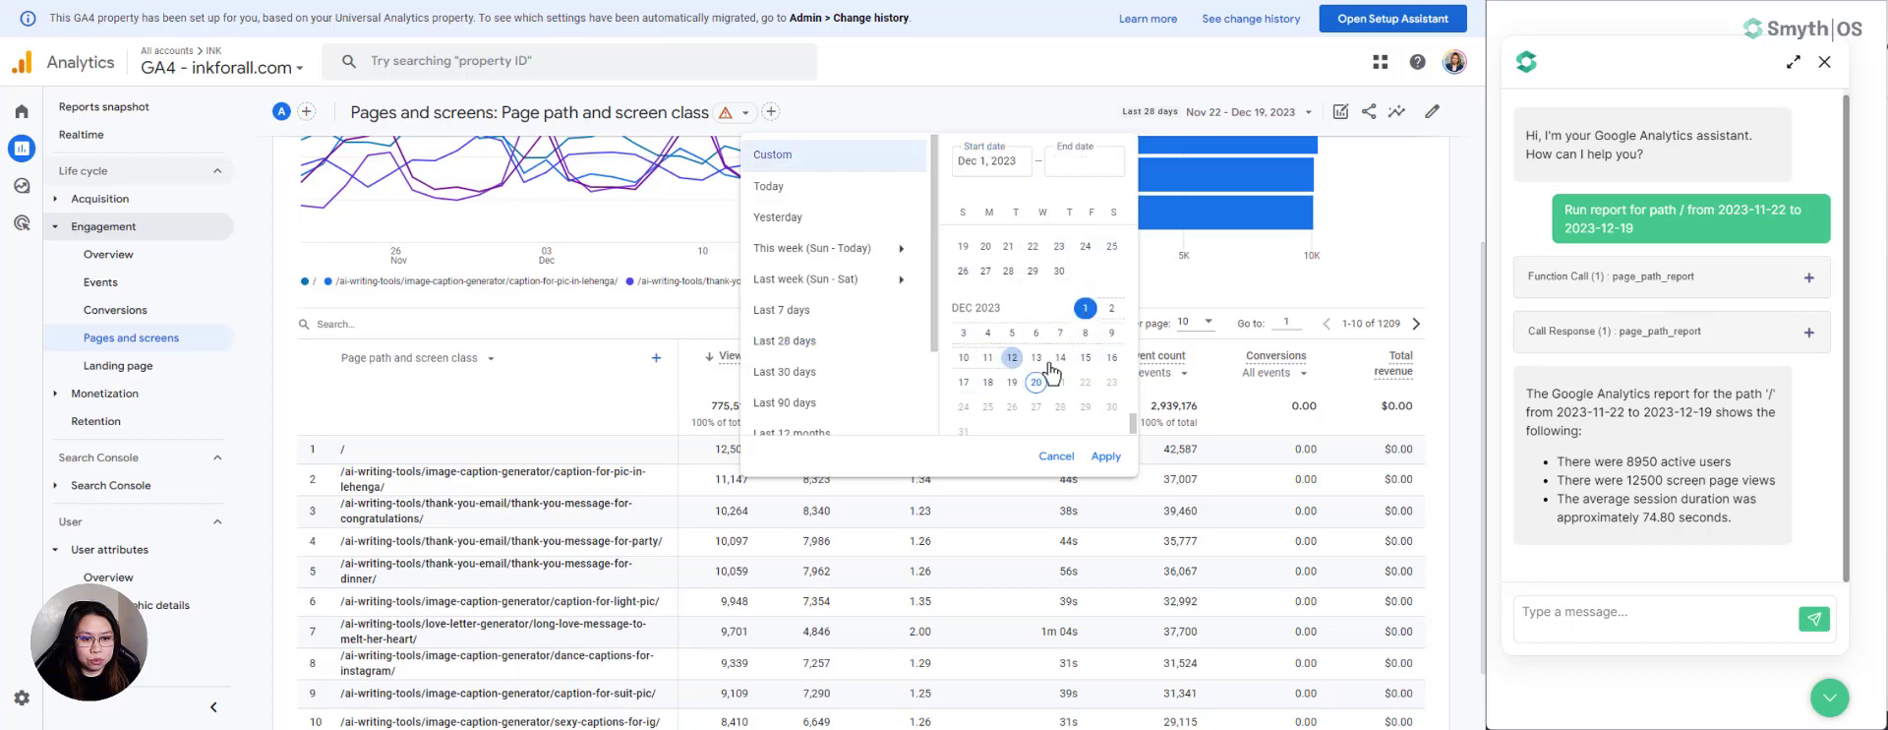
pyautogui.click(1085, 357)
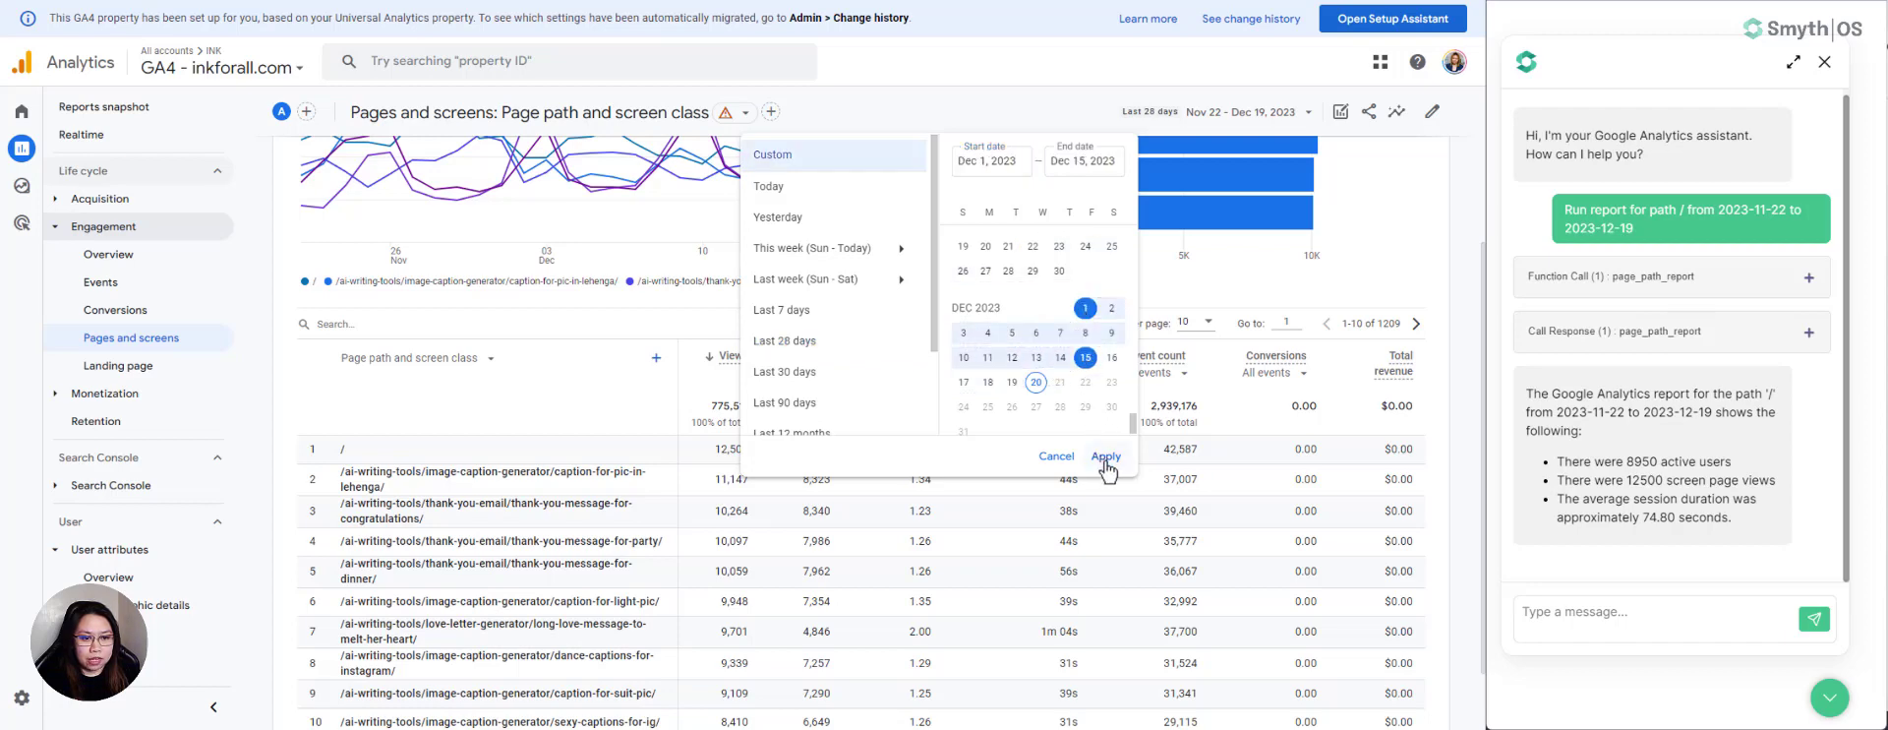
pyautogui.click(1106, 457)
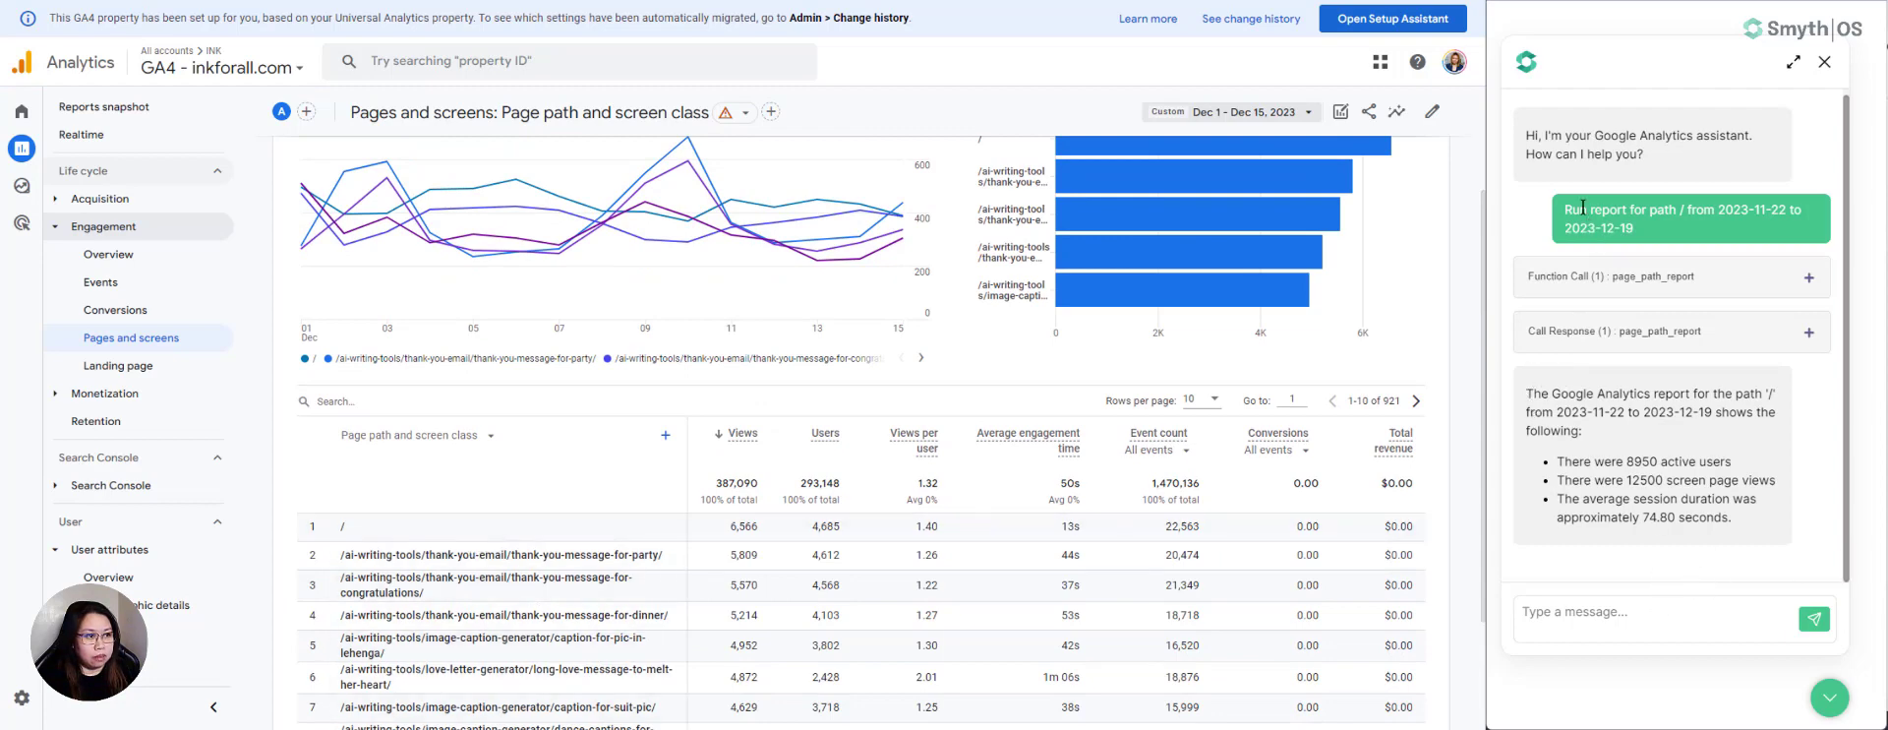
# - Copy the earlier path / report request from the chat into the assistant's message box
pyautogui.moveTo(1563, 209); pyautogui.dragTo(1640, 232)
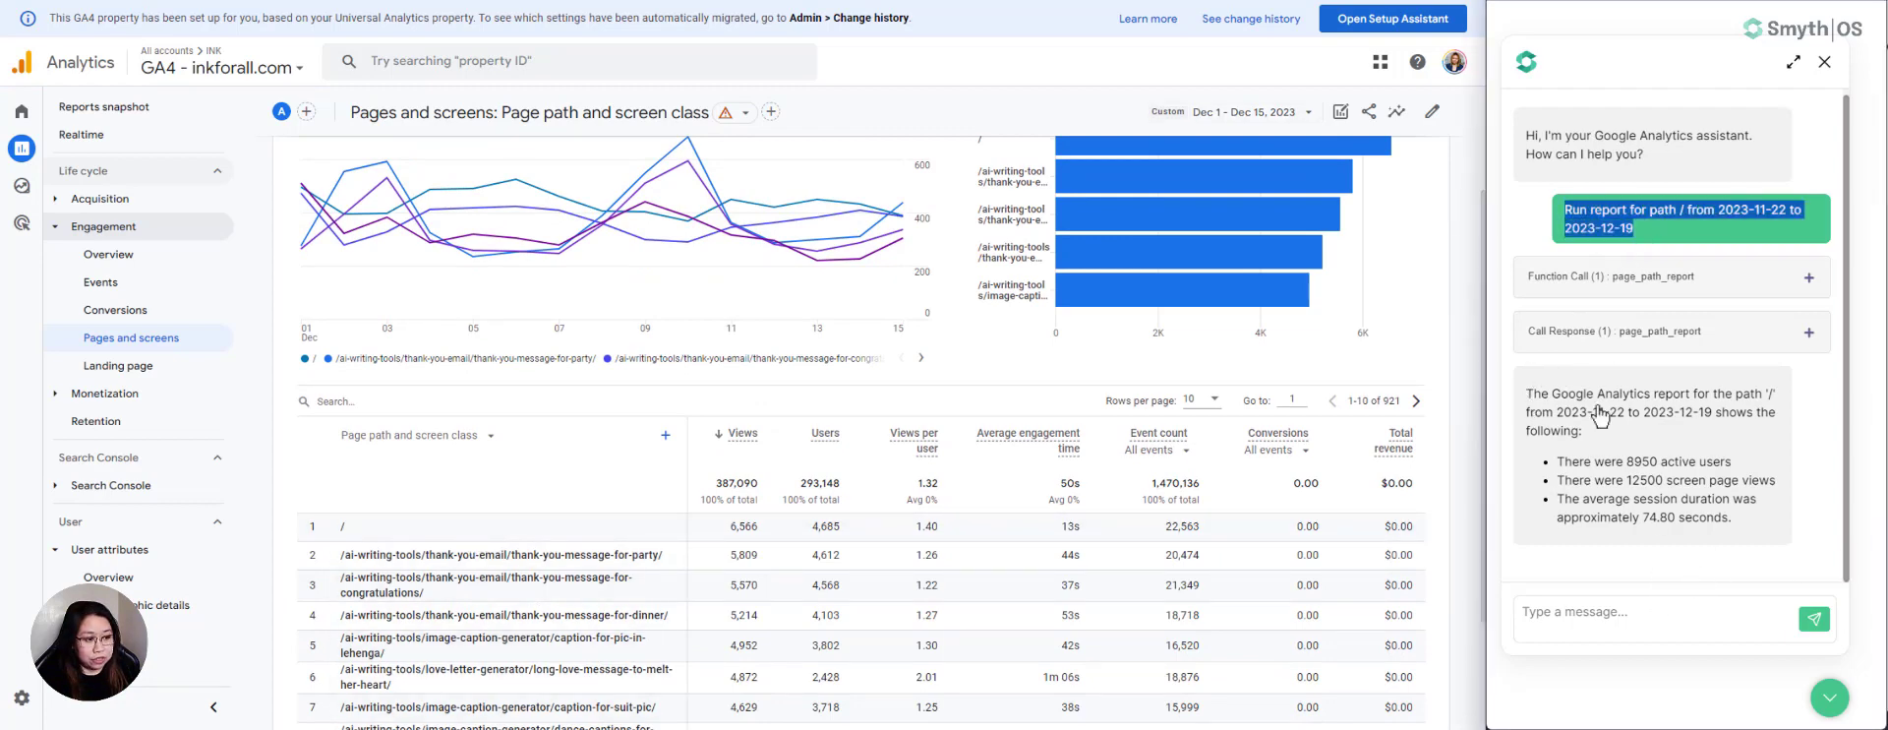
pyautogui.hotkey('ctrl', 'c')
pyautogui.click(1579, 615)
pyautogui.hotkey('ctrl', 'v')
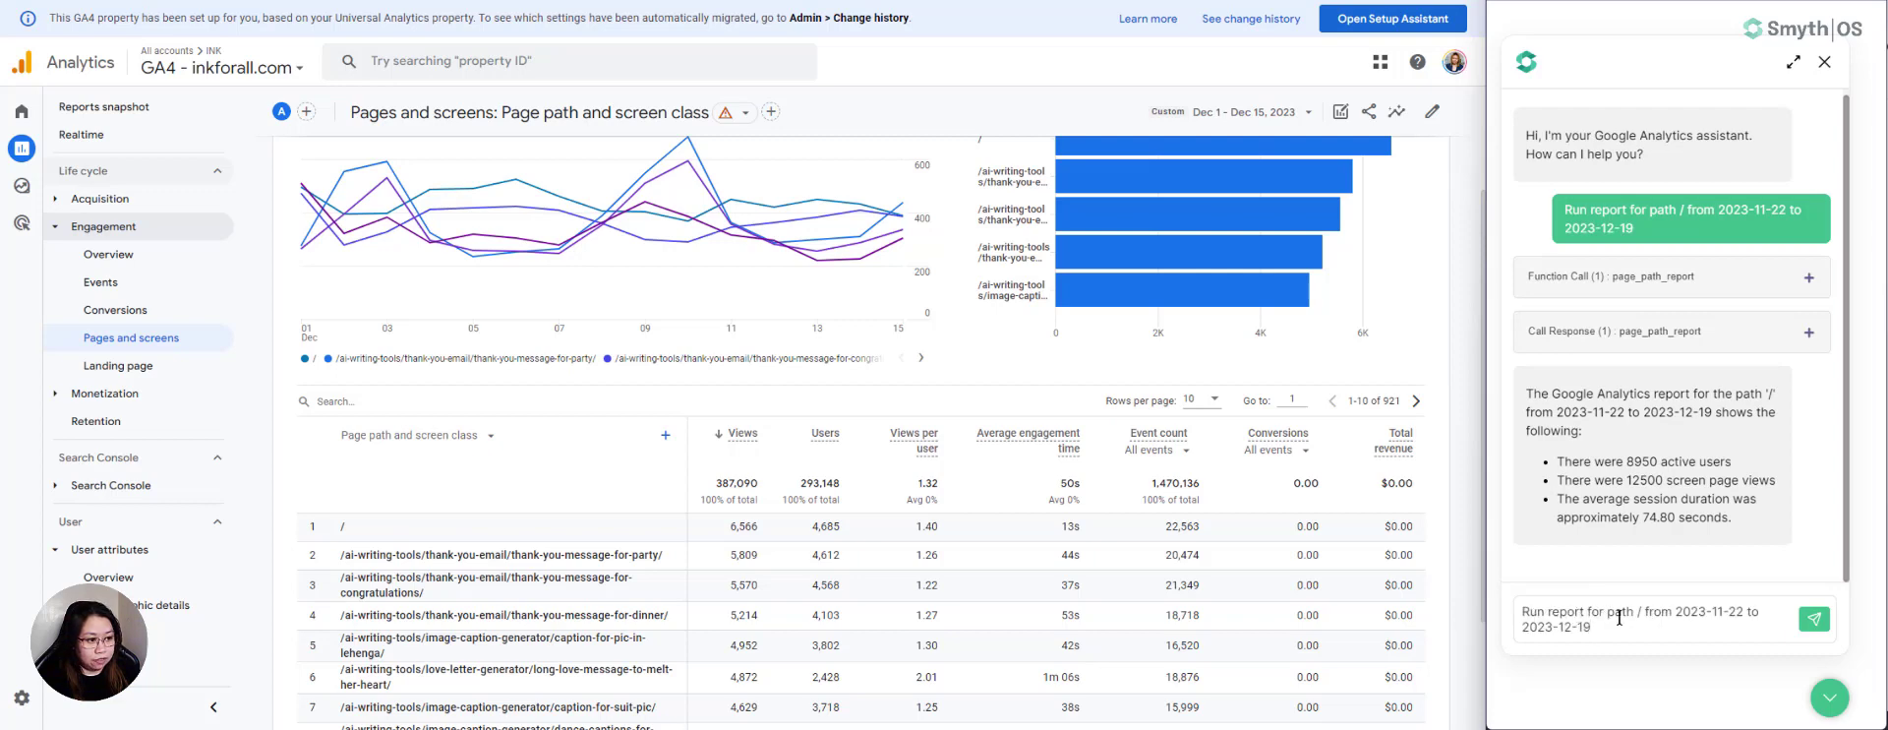
# - Change the drafted request's date range to 2023-12-01 to 2023-12-15, send it, and highlight the active user count in the reply
pyautogui.click(1717, 611)
pyautogui.write('2')
pyautogui.moveTo(1730, 611); pyautogui.dragTo(1744, 618)
pyautogui.write('01')
pyautogui.doubleClick(1582, 628)
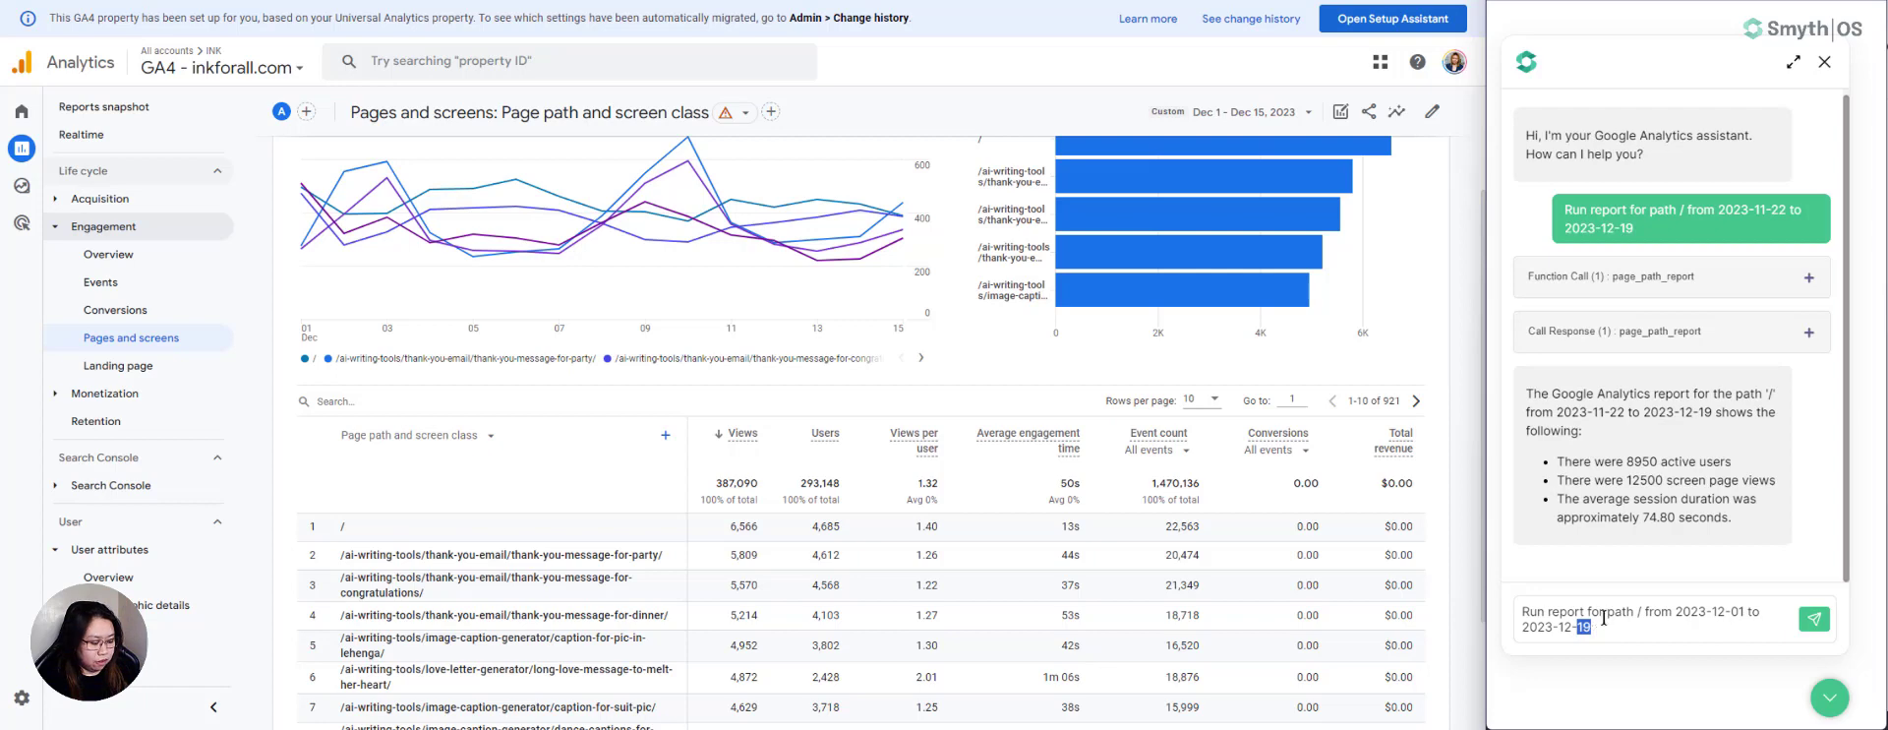
pyautogui.write('15')
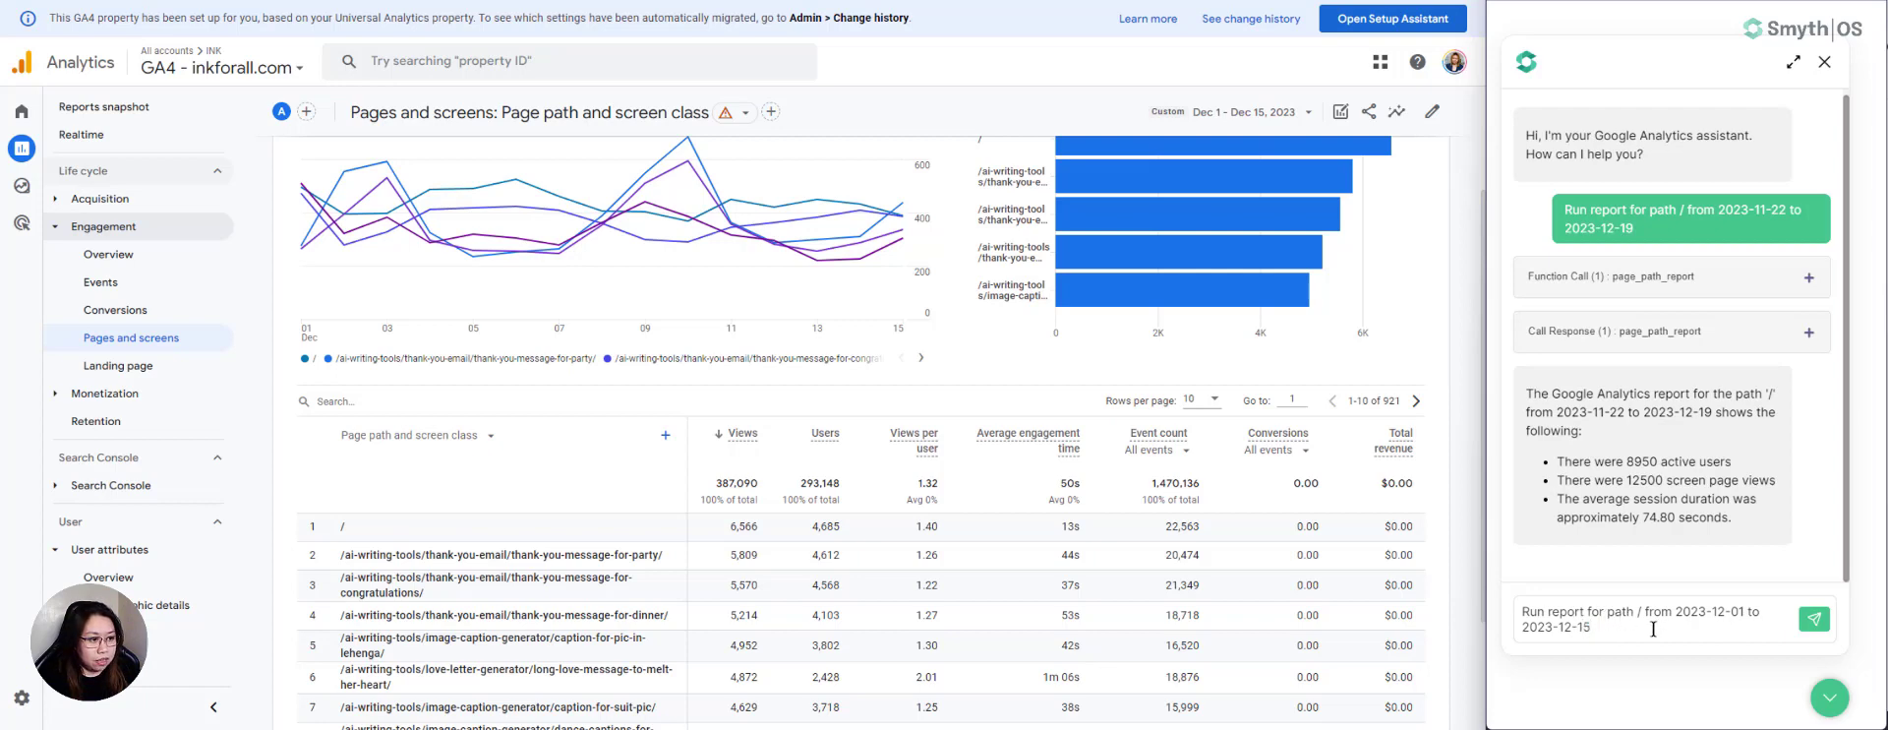
pyautogui.click(1817, 622)
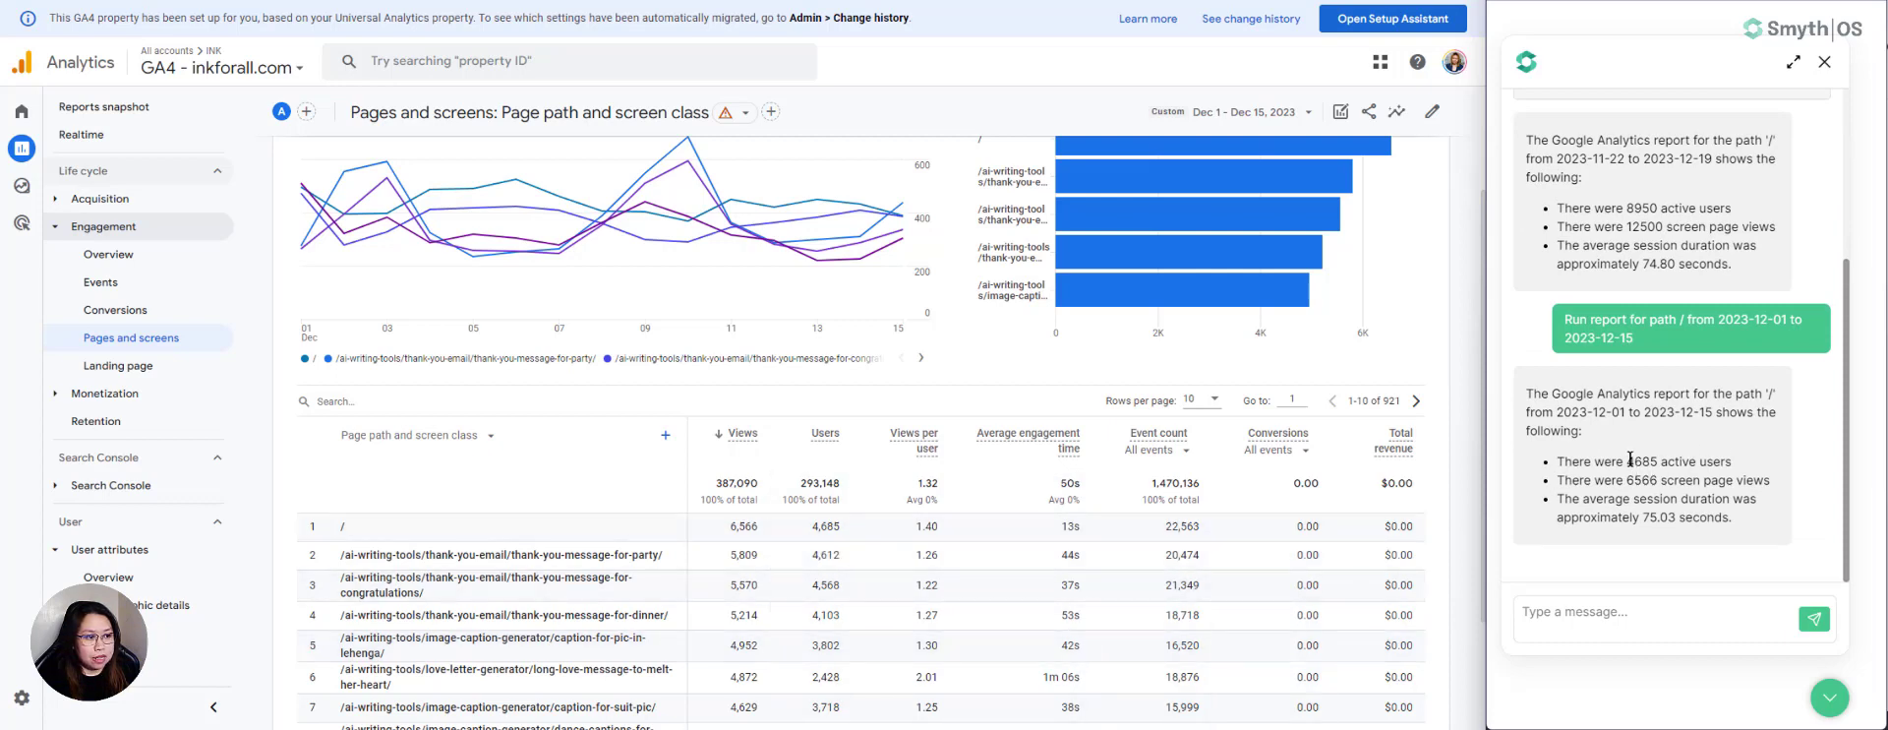
pyautogui.moveTo(1628, 460); pyautogui.dragTo(1659, 459)
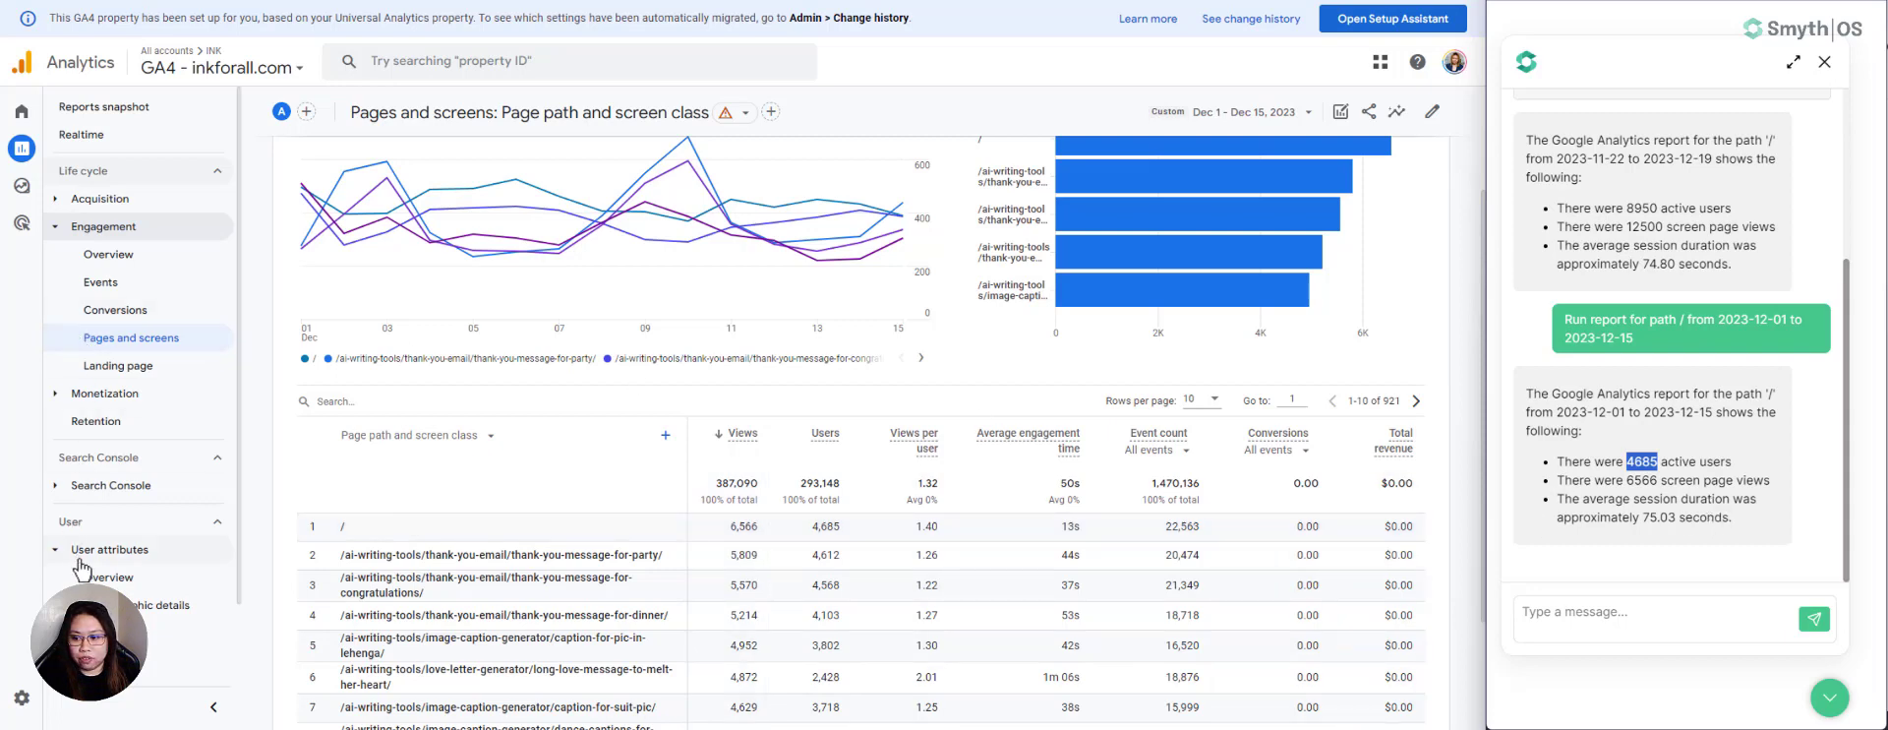
# - Open the Audiences report and add Page path and screen class as its table's secondary dimension
pyautogui.click(118, 631)
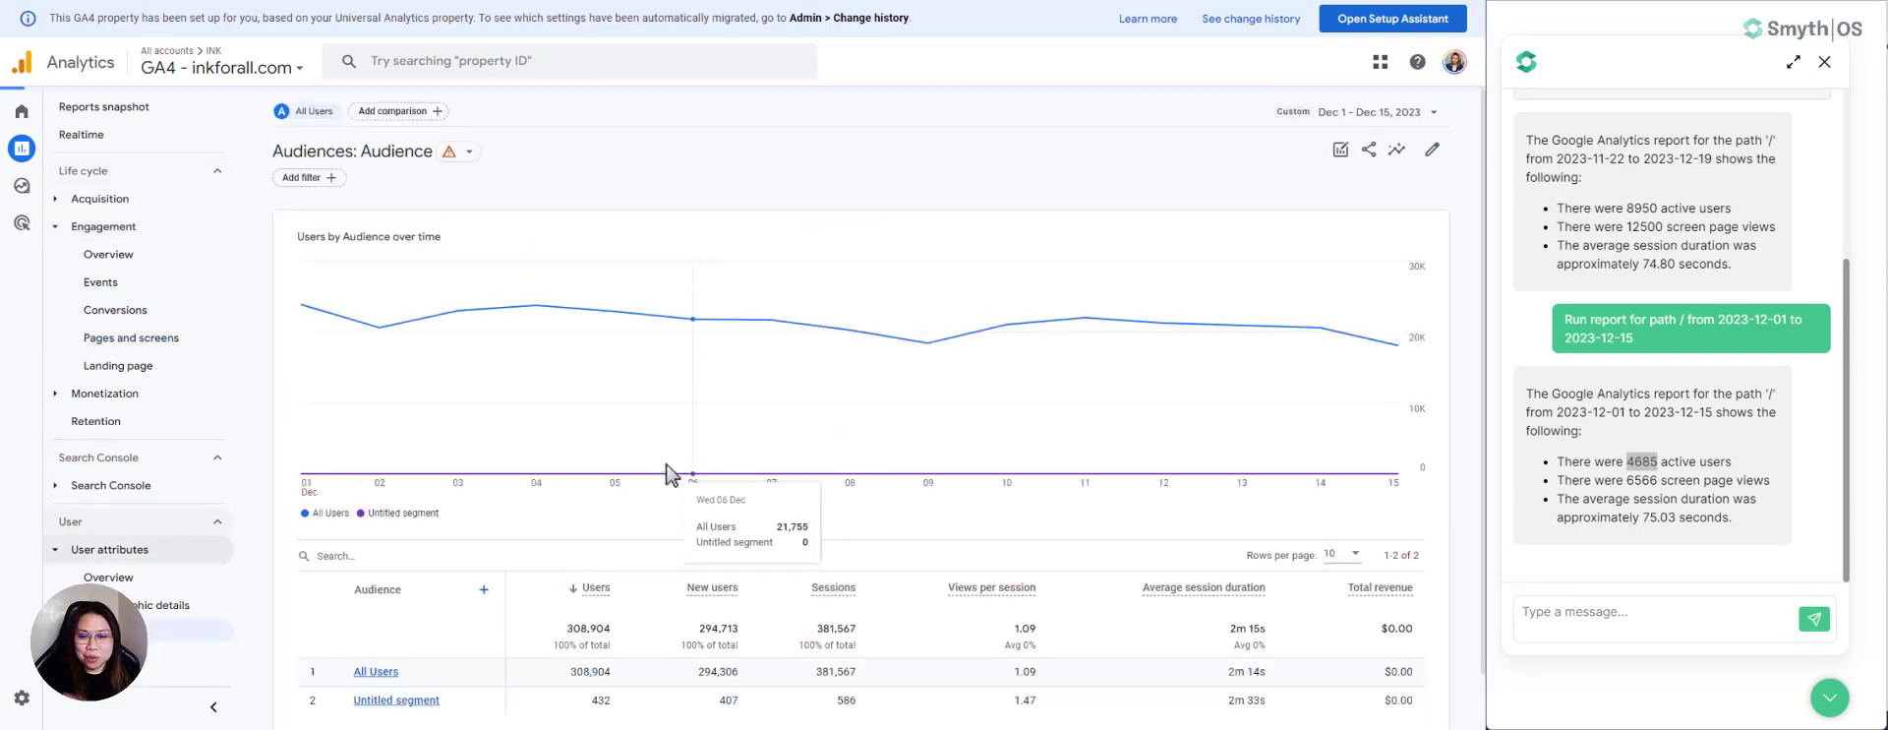
pyautogui.scroll(-1, 512, 545)
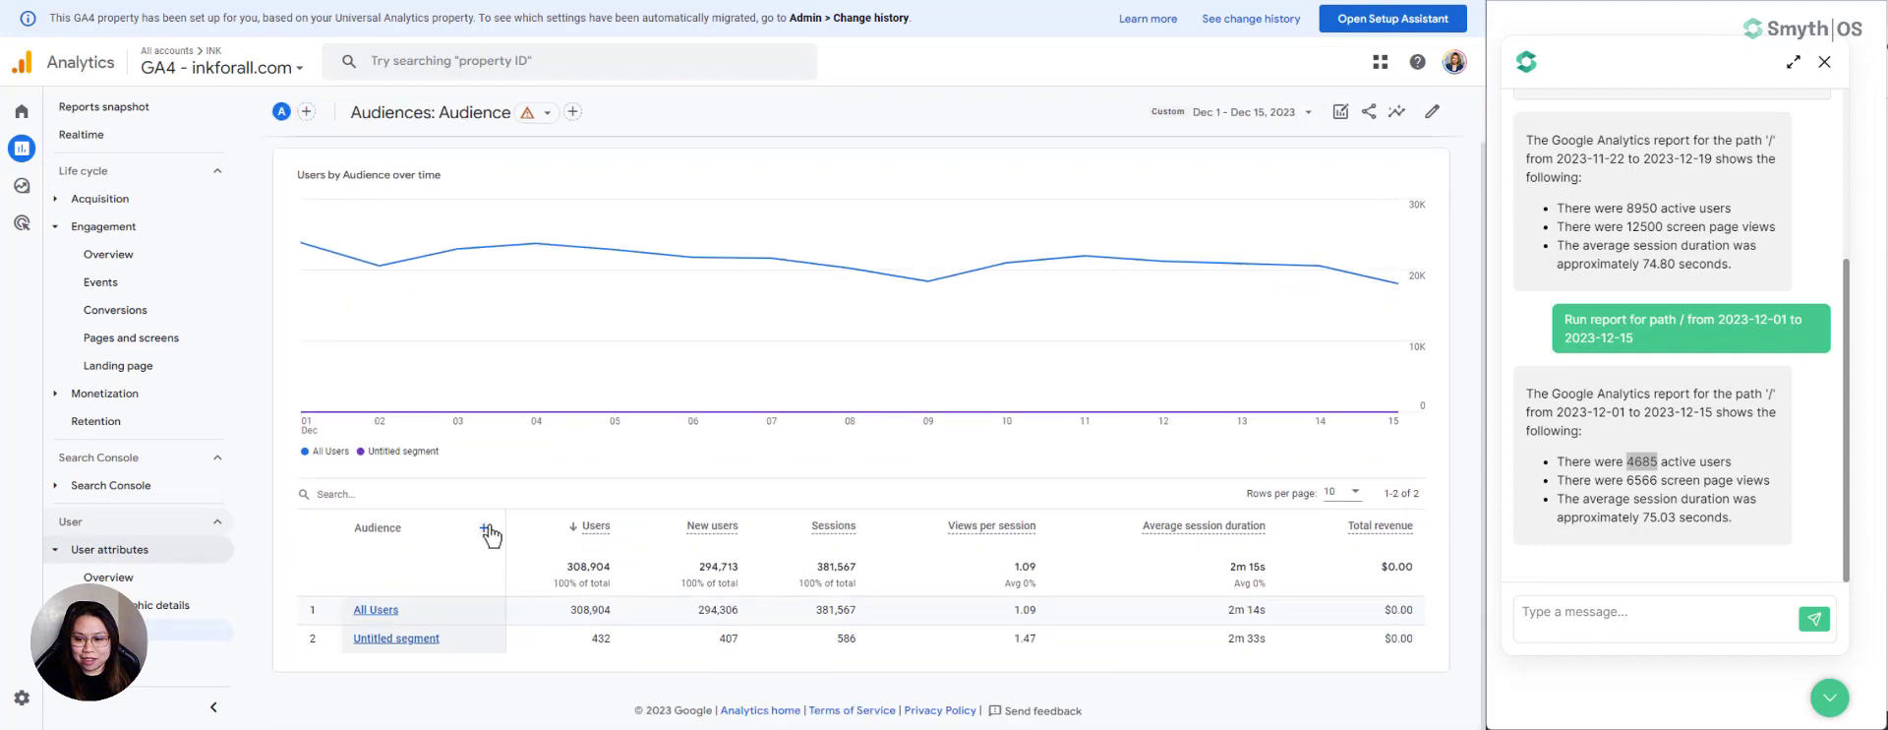
pyautogui.click(485, 529)
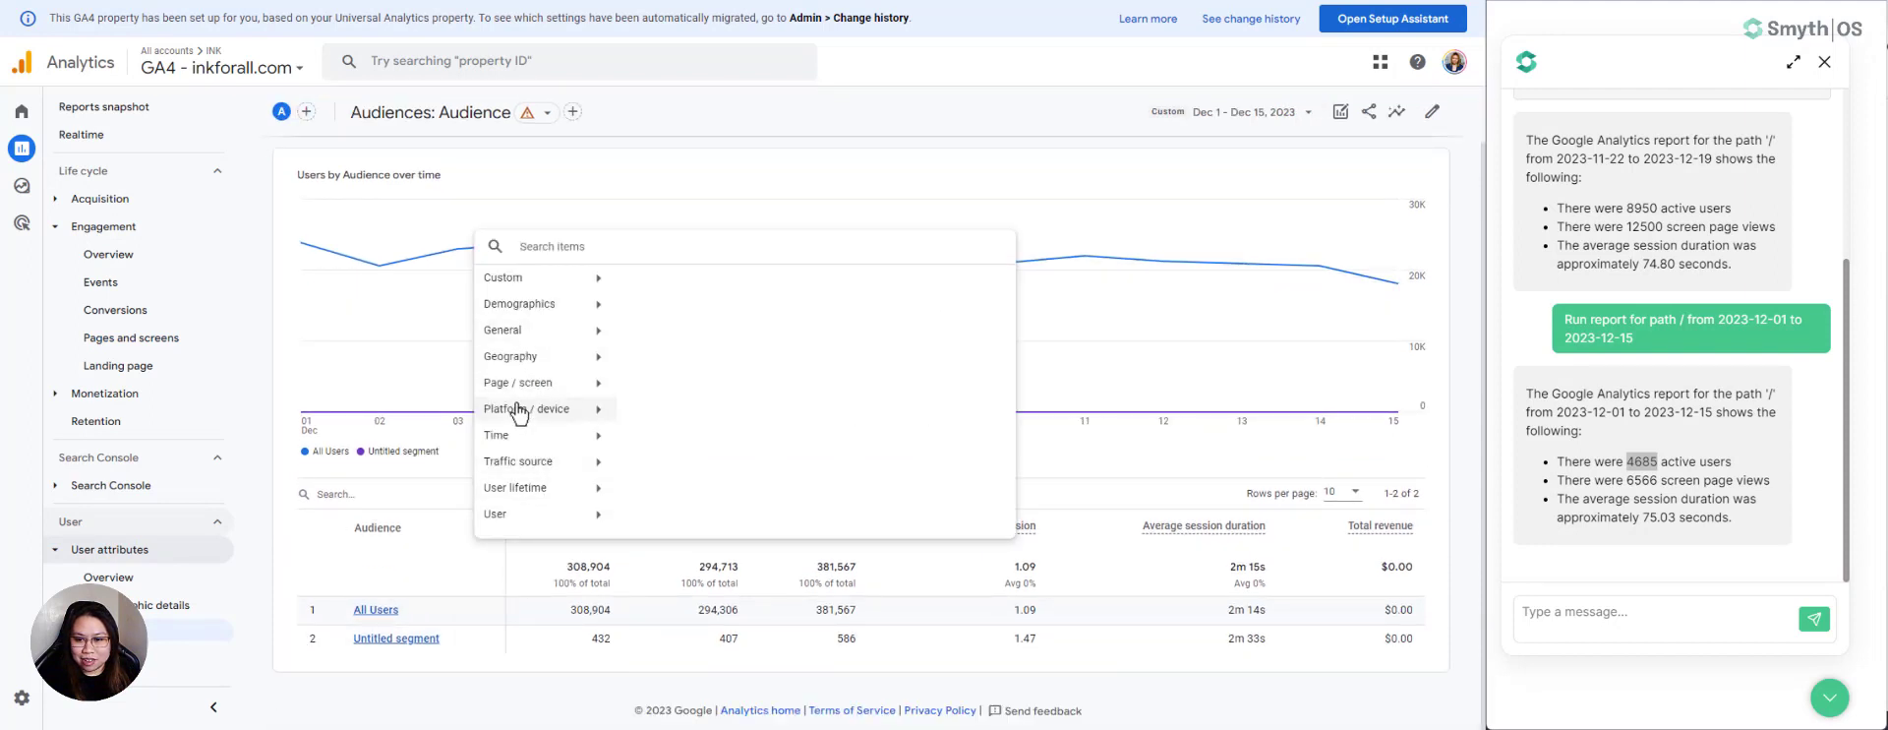
pyautogui.click(599, 388)
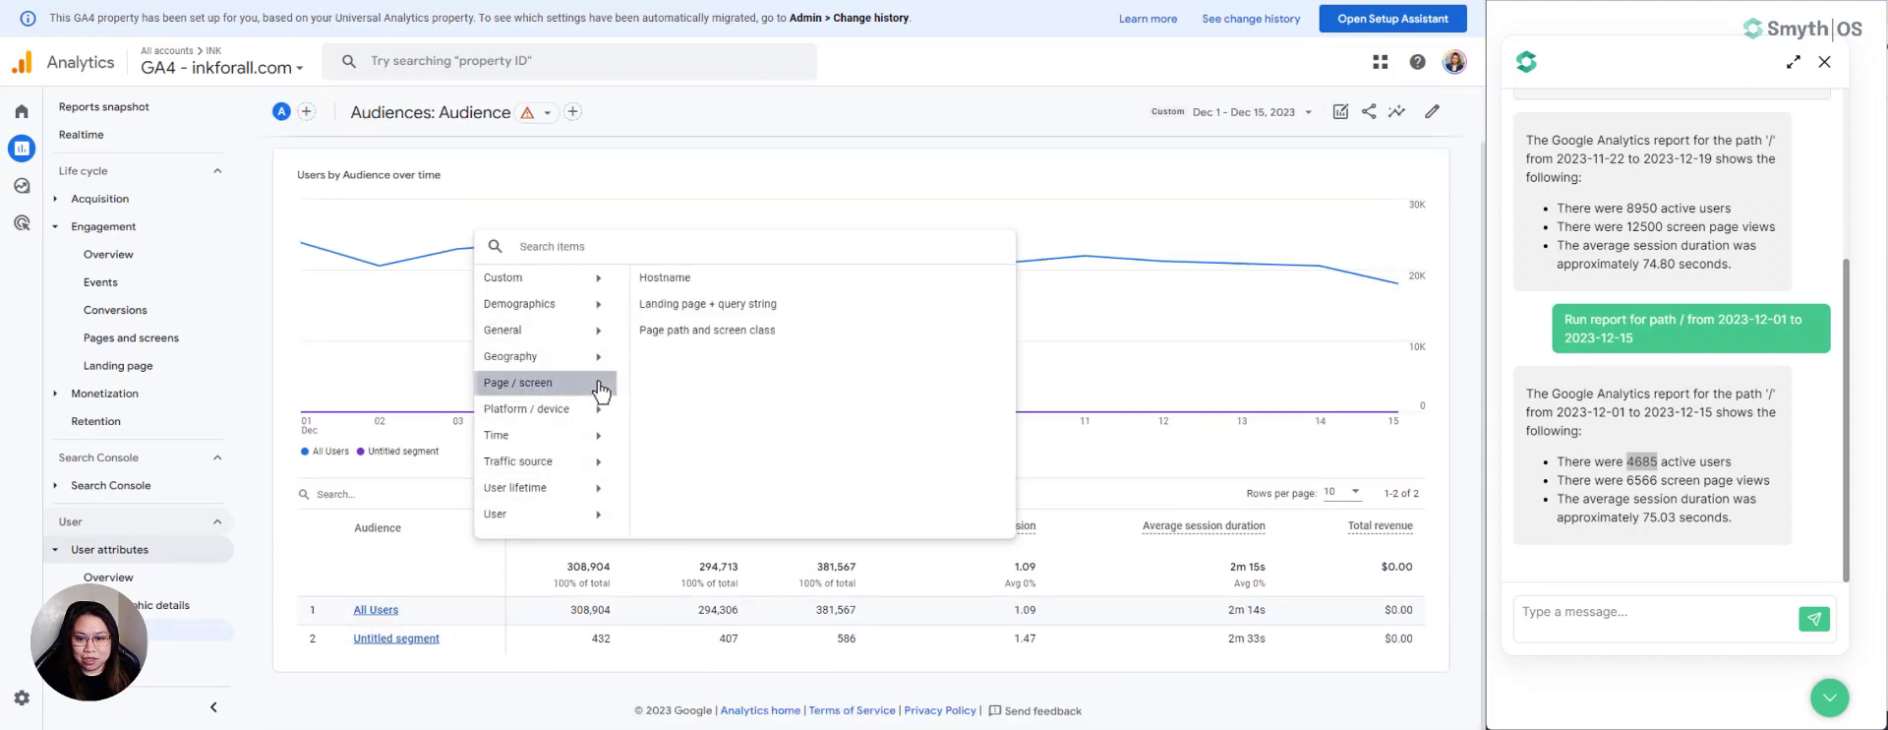
pyautogui.click(691, 332)
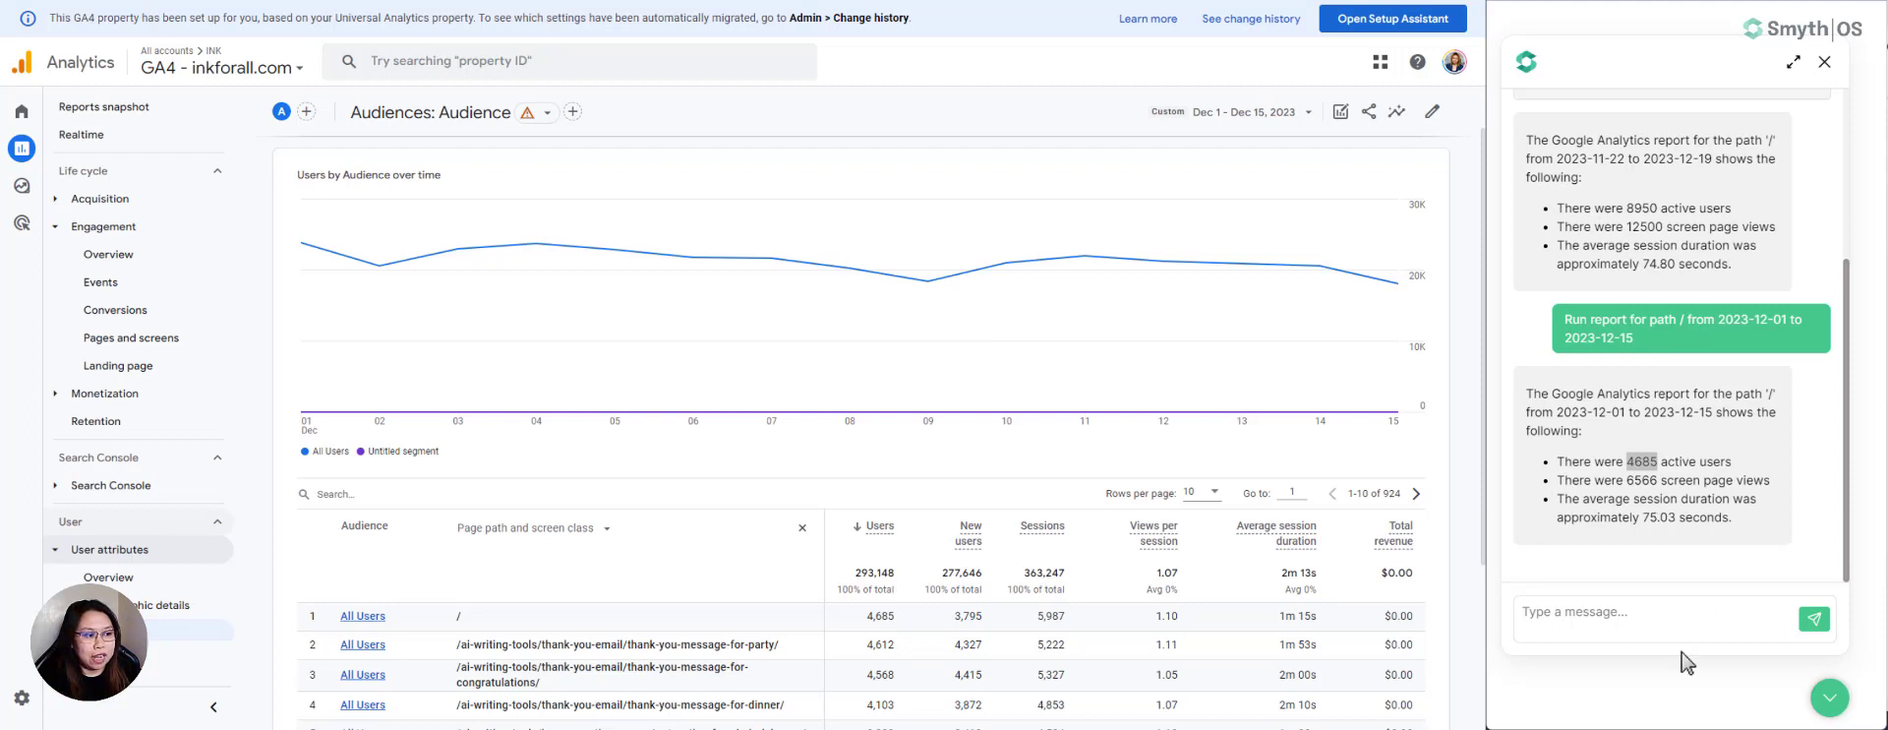
# - Switch to the SmythOS All Agents page and collapse the Google Analytics assistant chat
pyautogui.click(1696, 624)
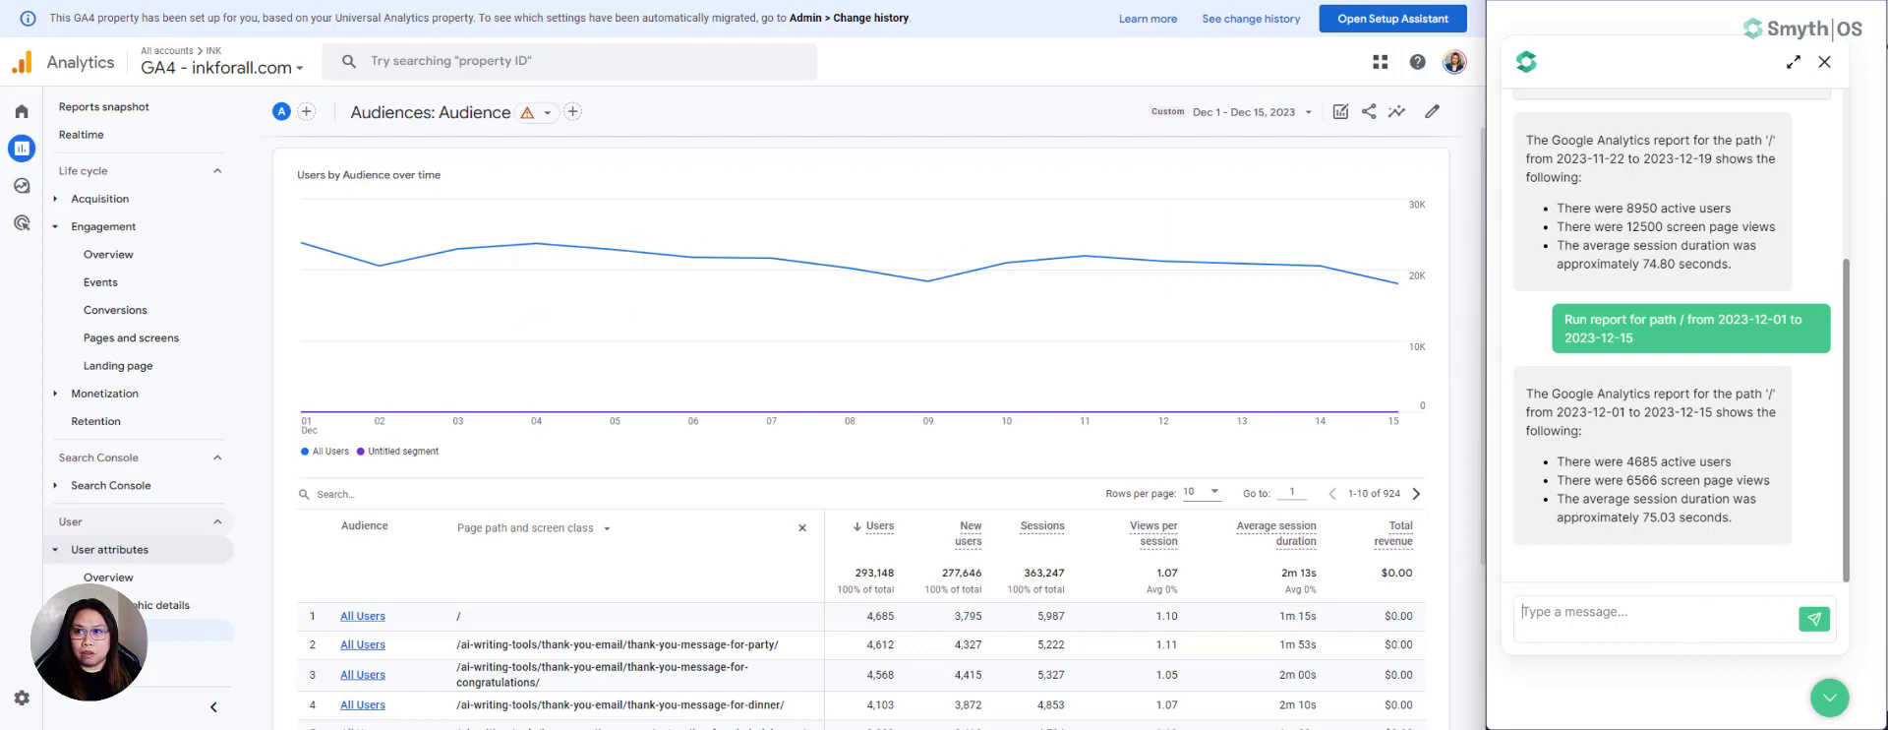
pyautogui.click(108, 0)
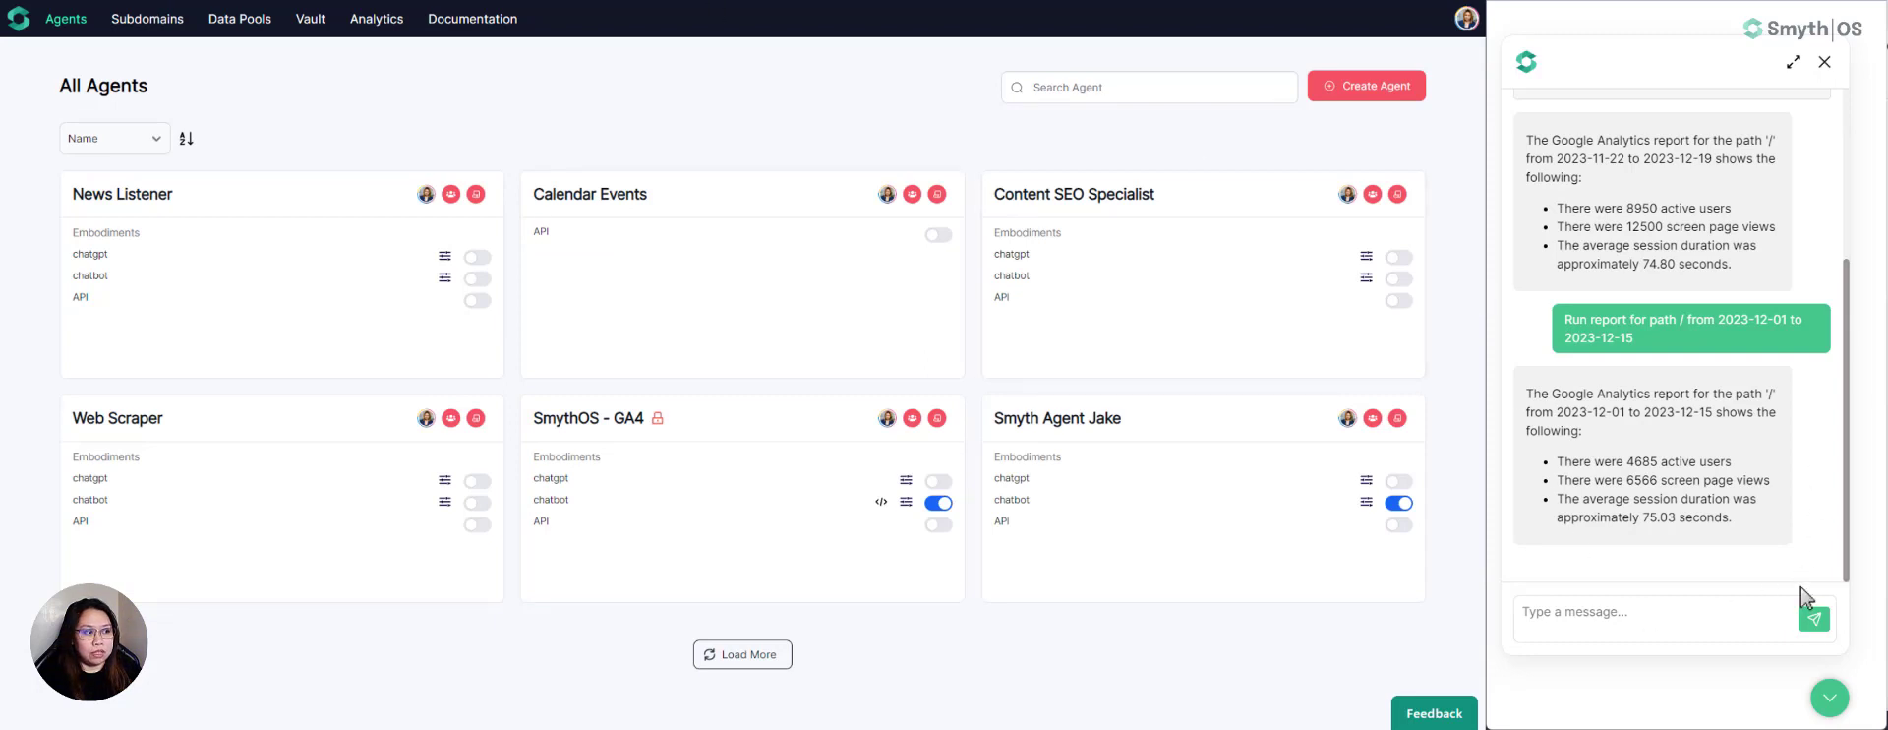
pyautogui.click(1829, 697)
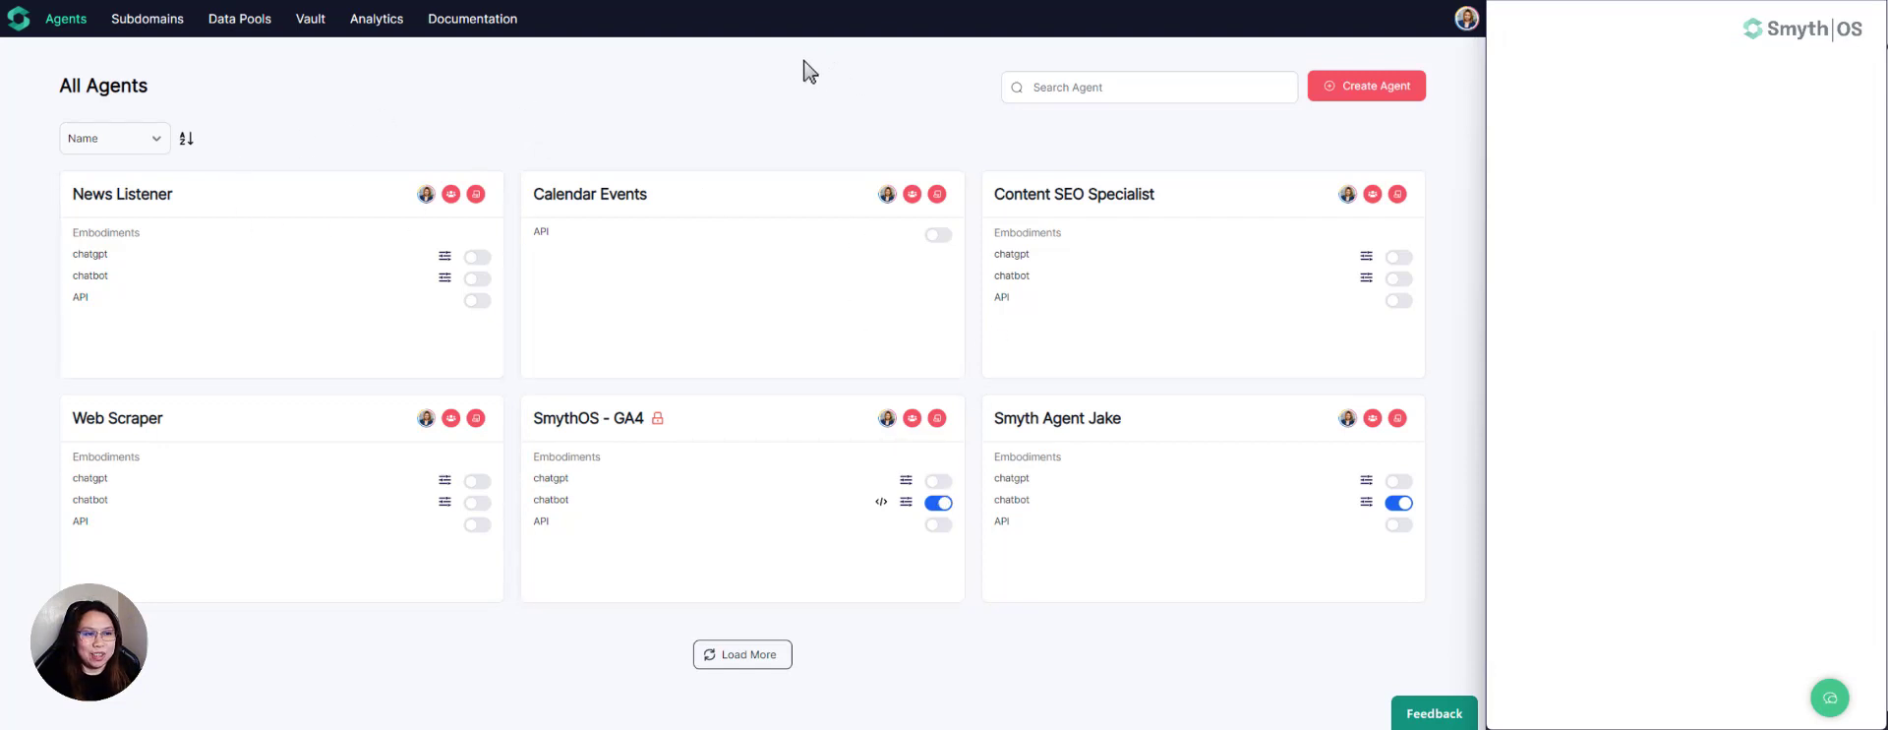
# - Start a new agent in SmythOS and name it GA4
pyautogui.click(1368, 97)
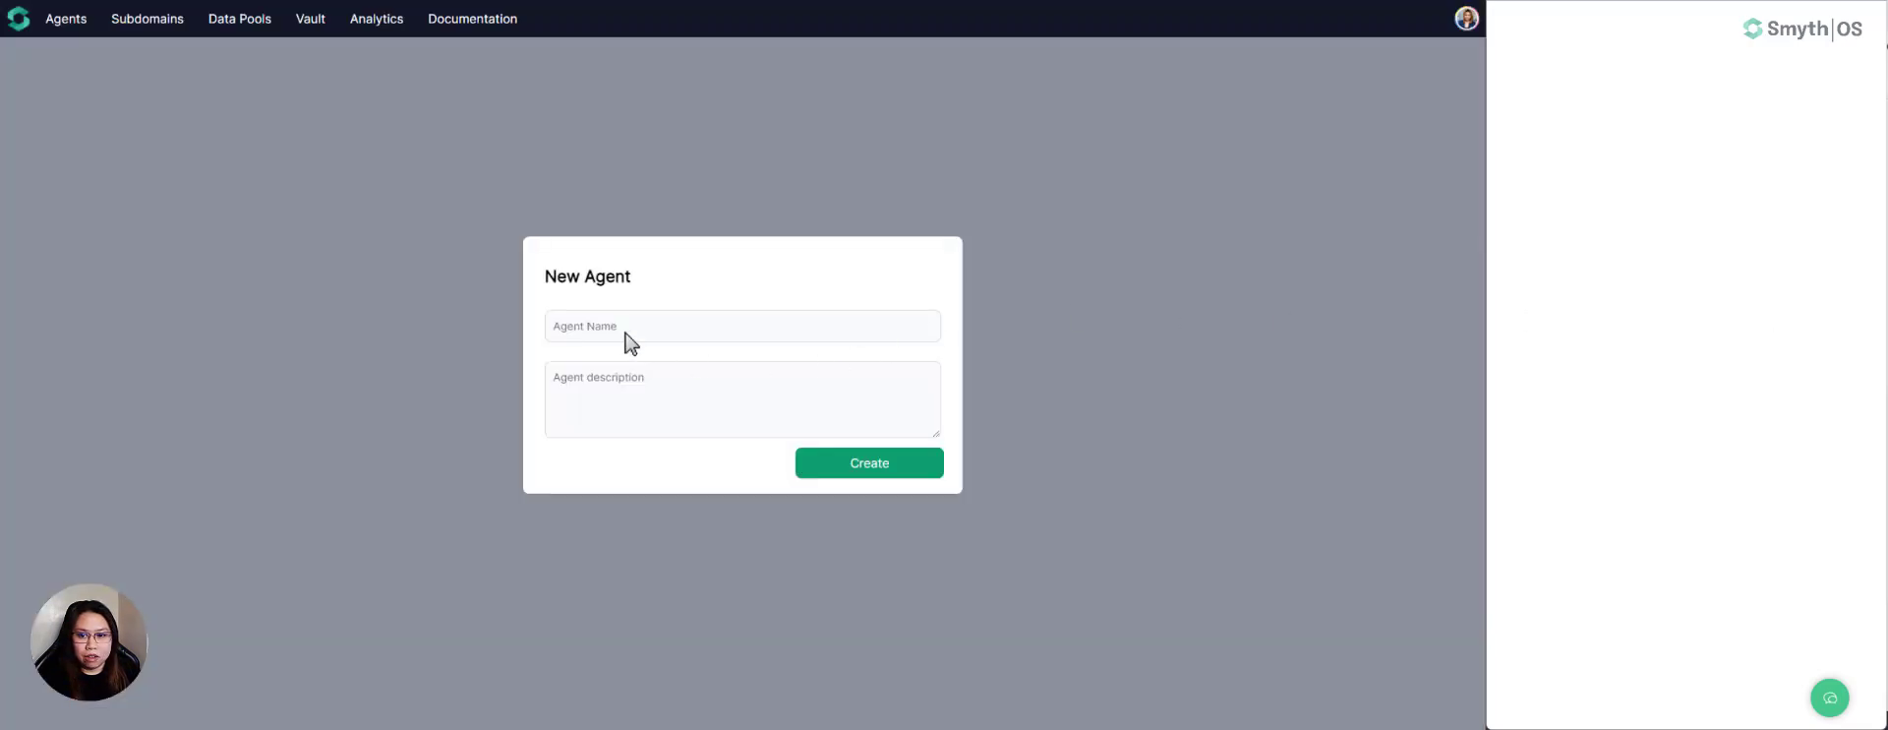
pyautogui.click(622, 327)
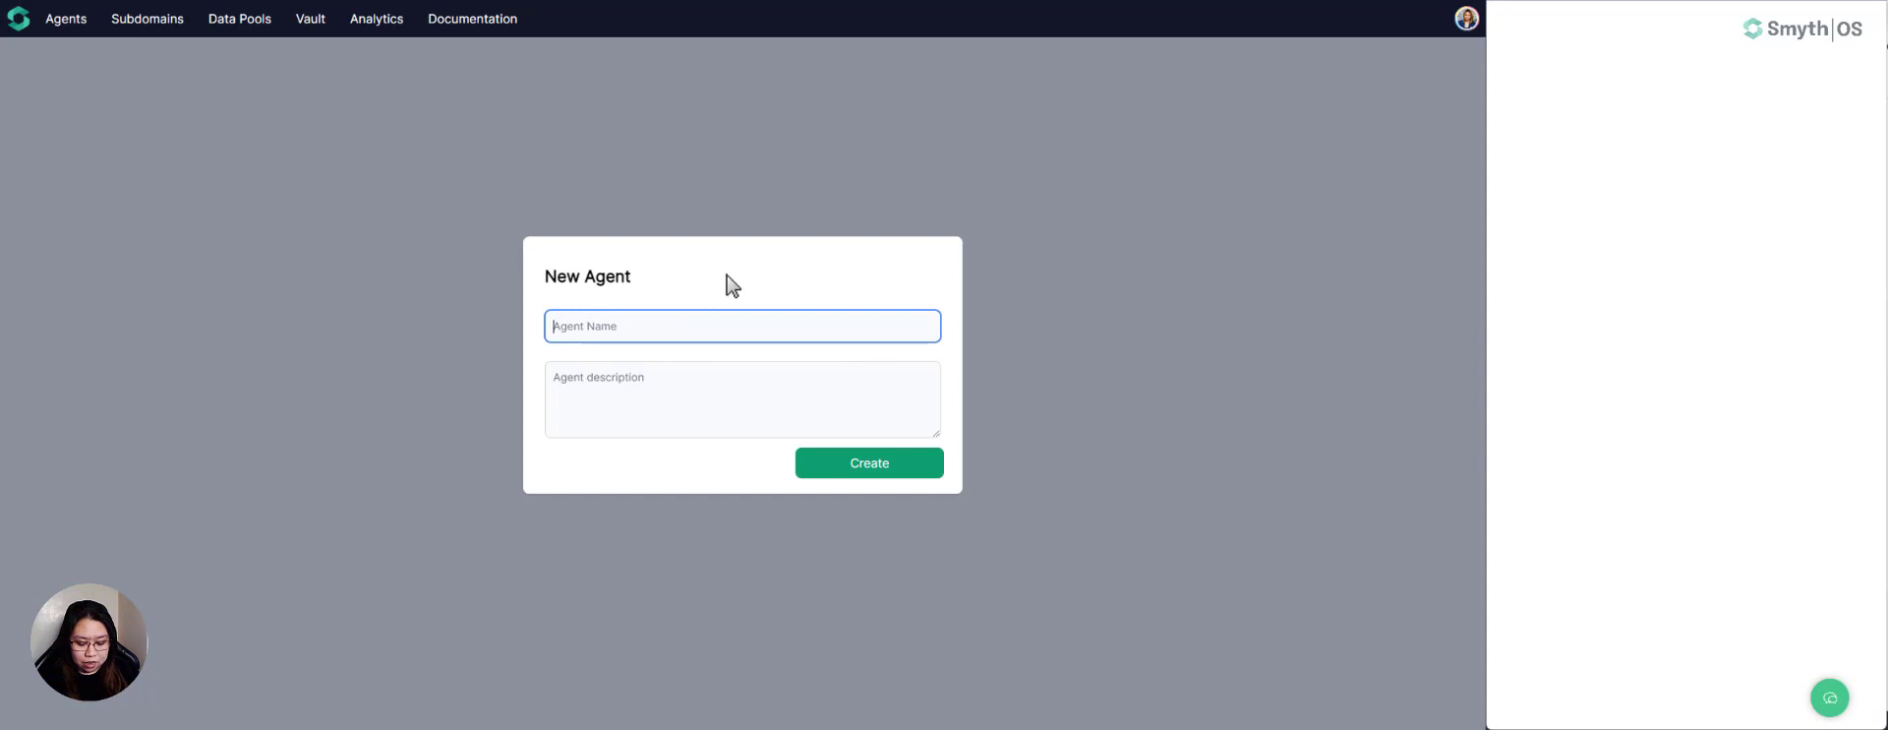
pyautogui.write('GA4')
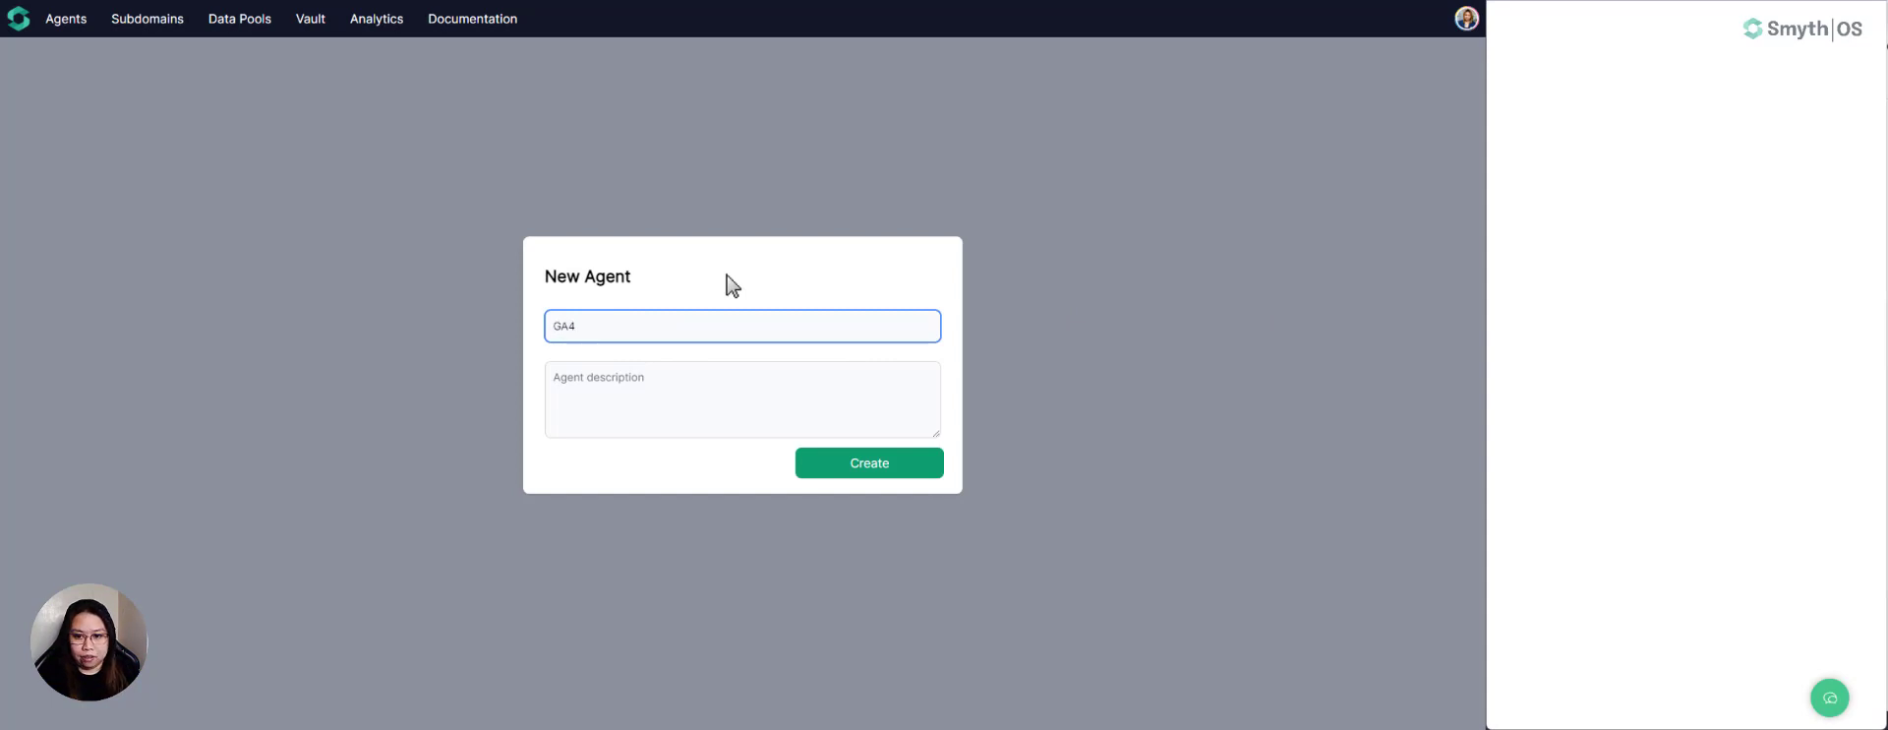
# - Enter the agent description "You are an assistant that generates responses about Google Analytics data." and create the agent
pyautogui.click(617, 377)
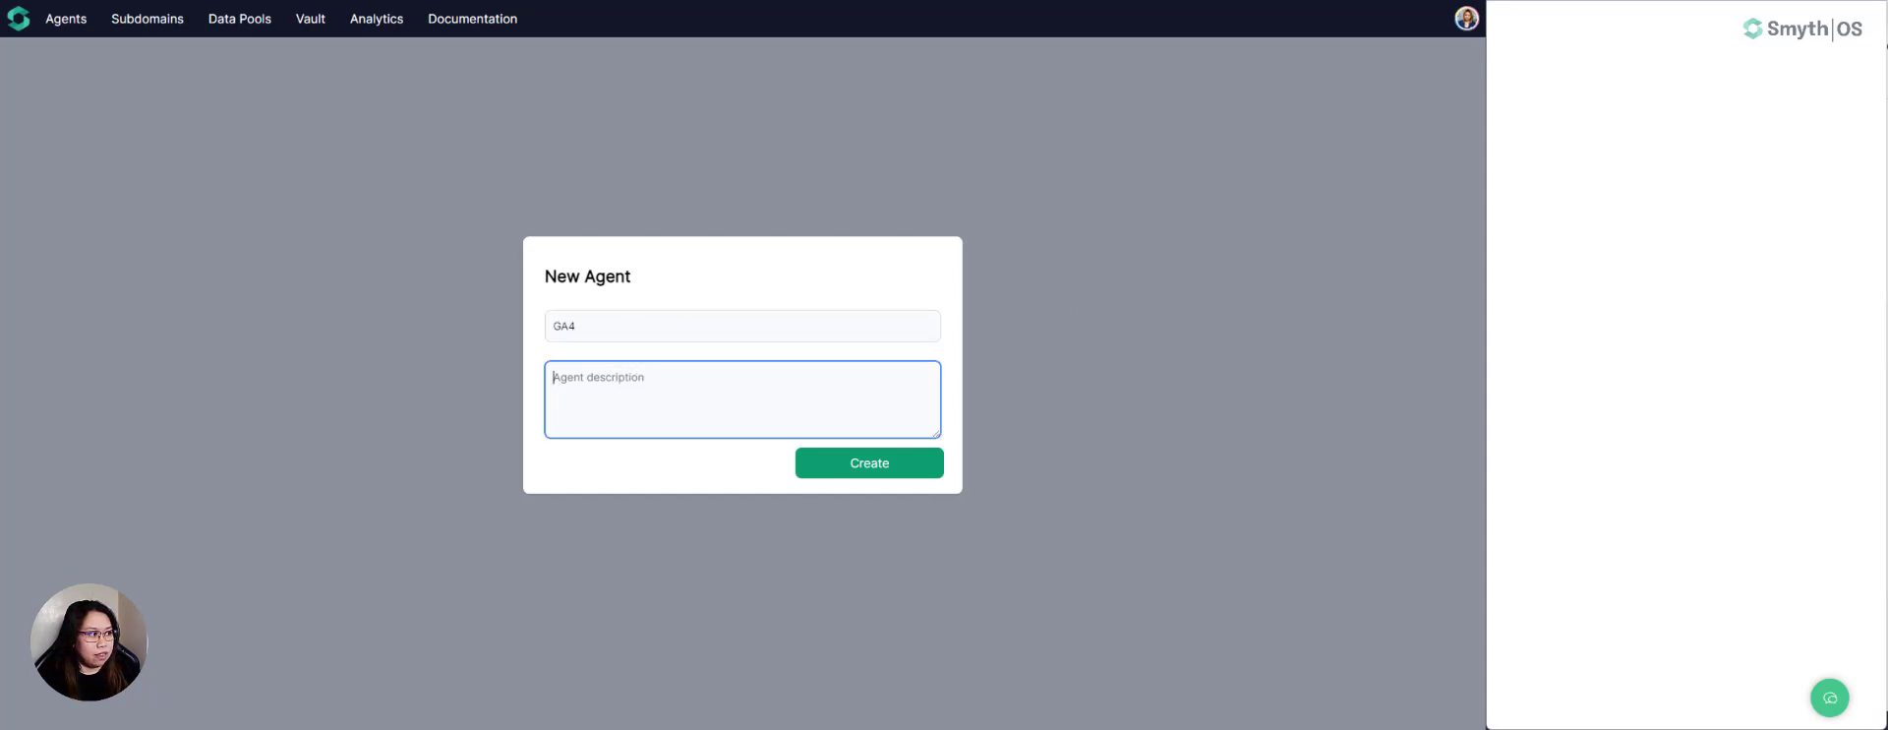
pyautogui.click(659, 384)
pyautogui.write('Th')
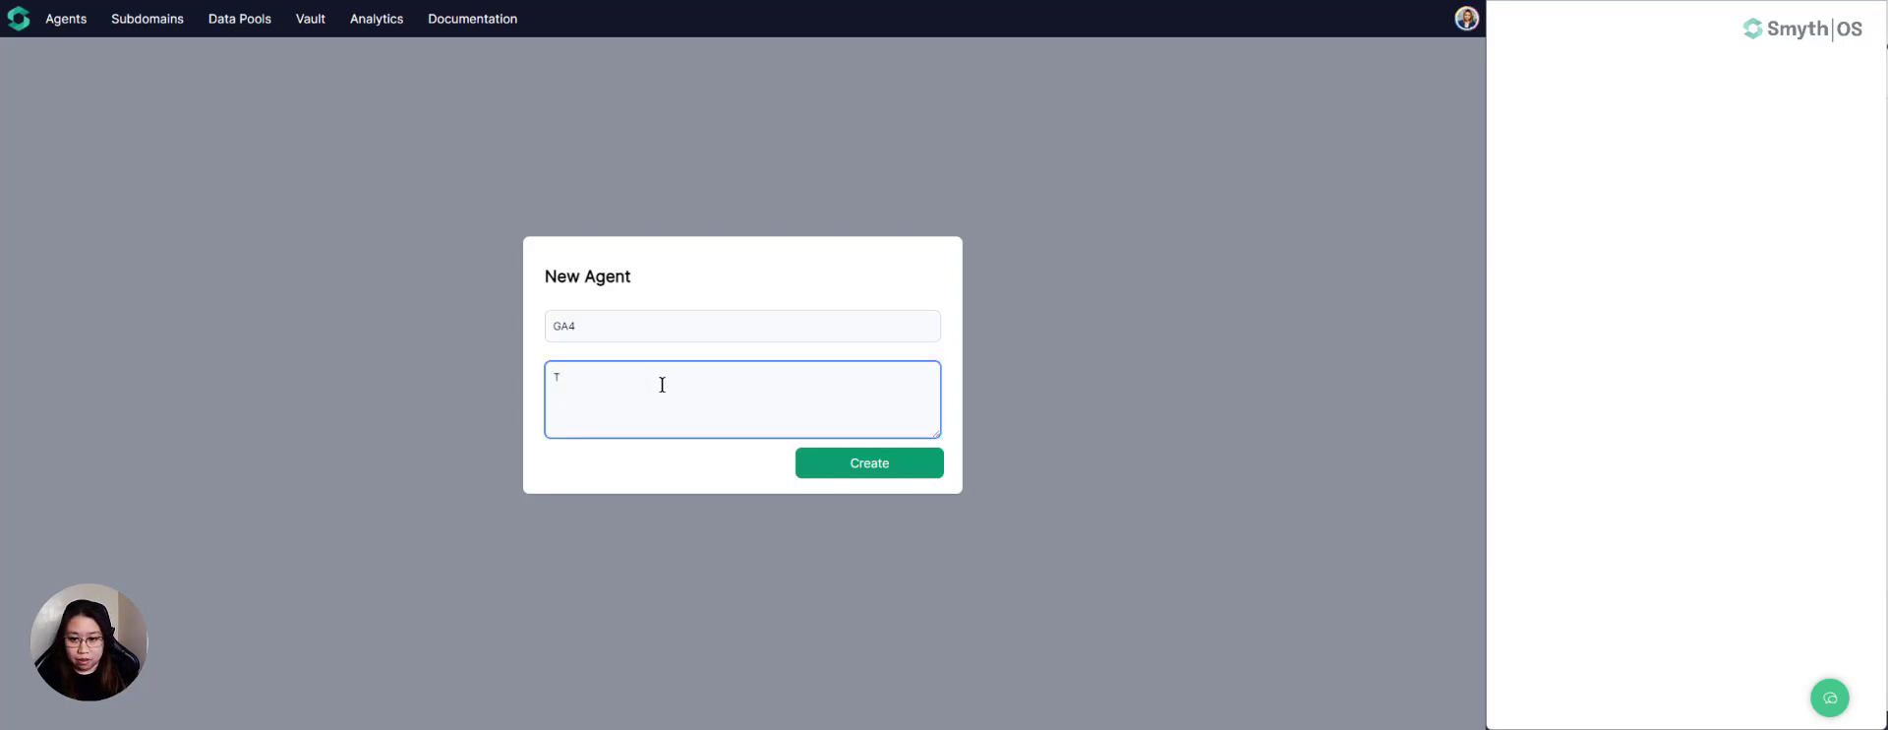
pyautogui.press('BackSpace')
pyautogui.write('You are a')
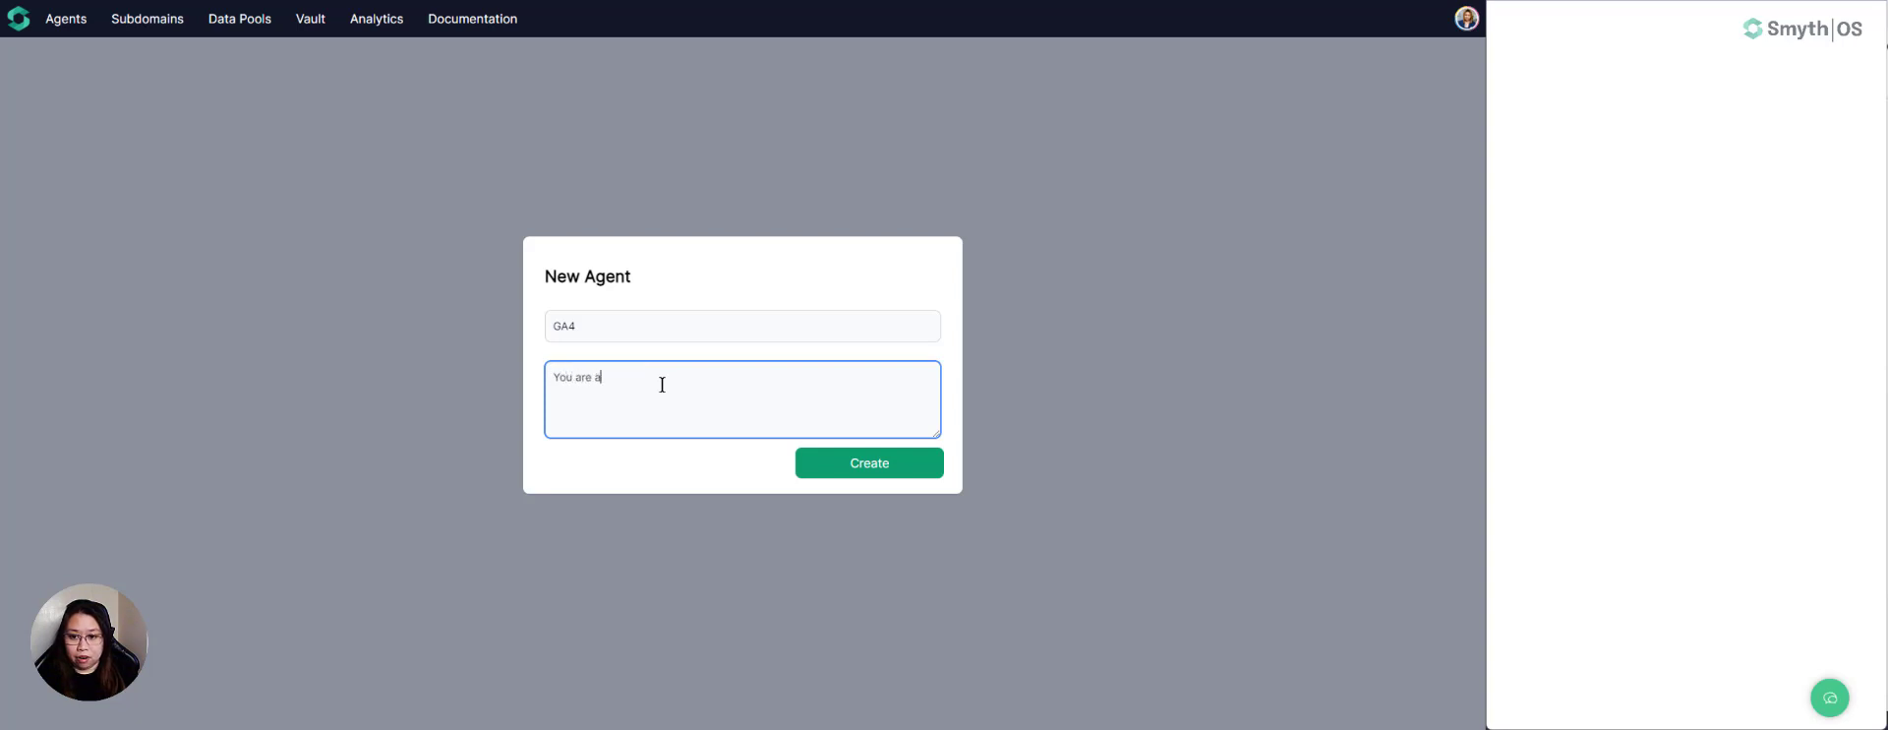
pyautogui.write('n assistant that generates responses about Google Analytics da')
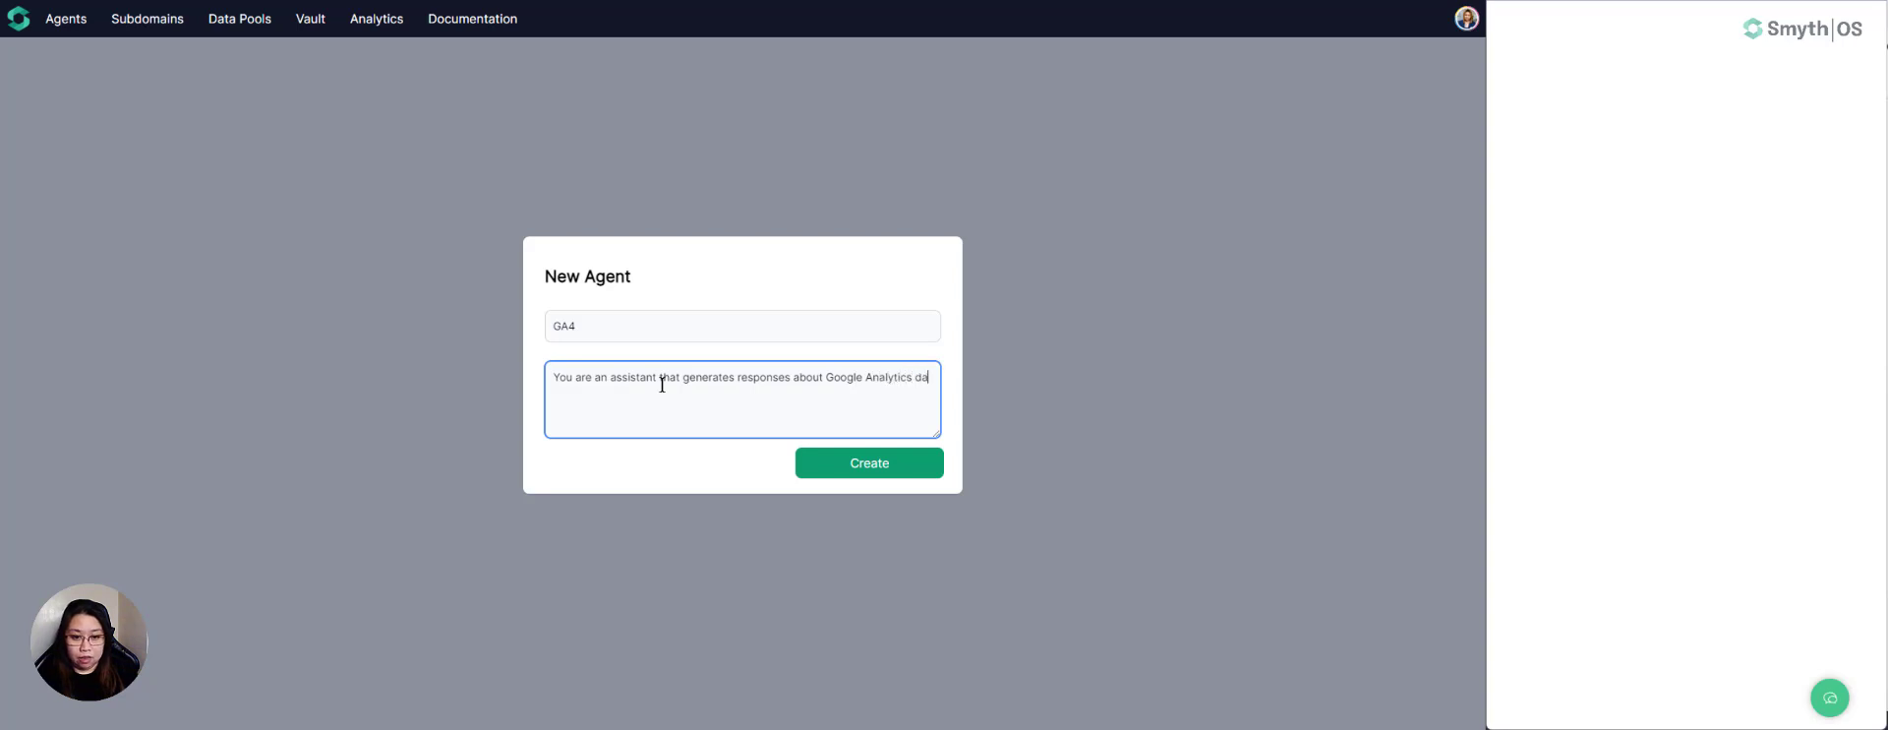
pyautogui.write('ta.')
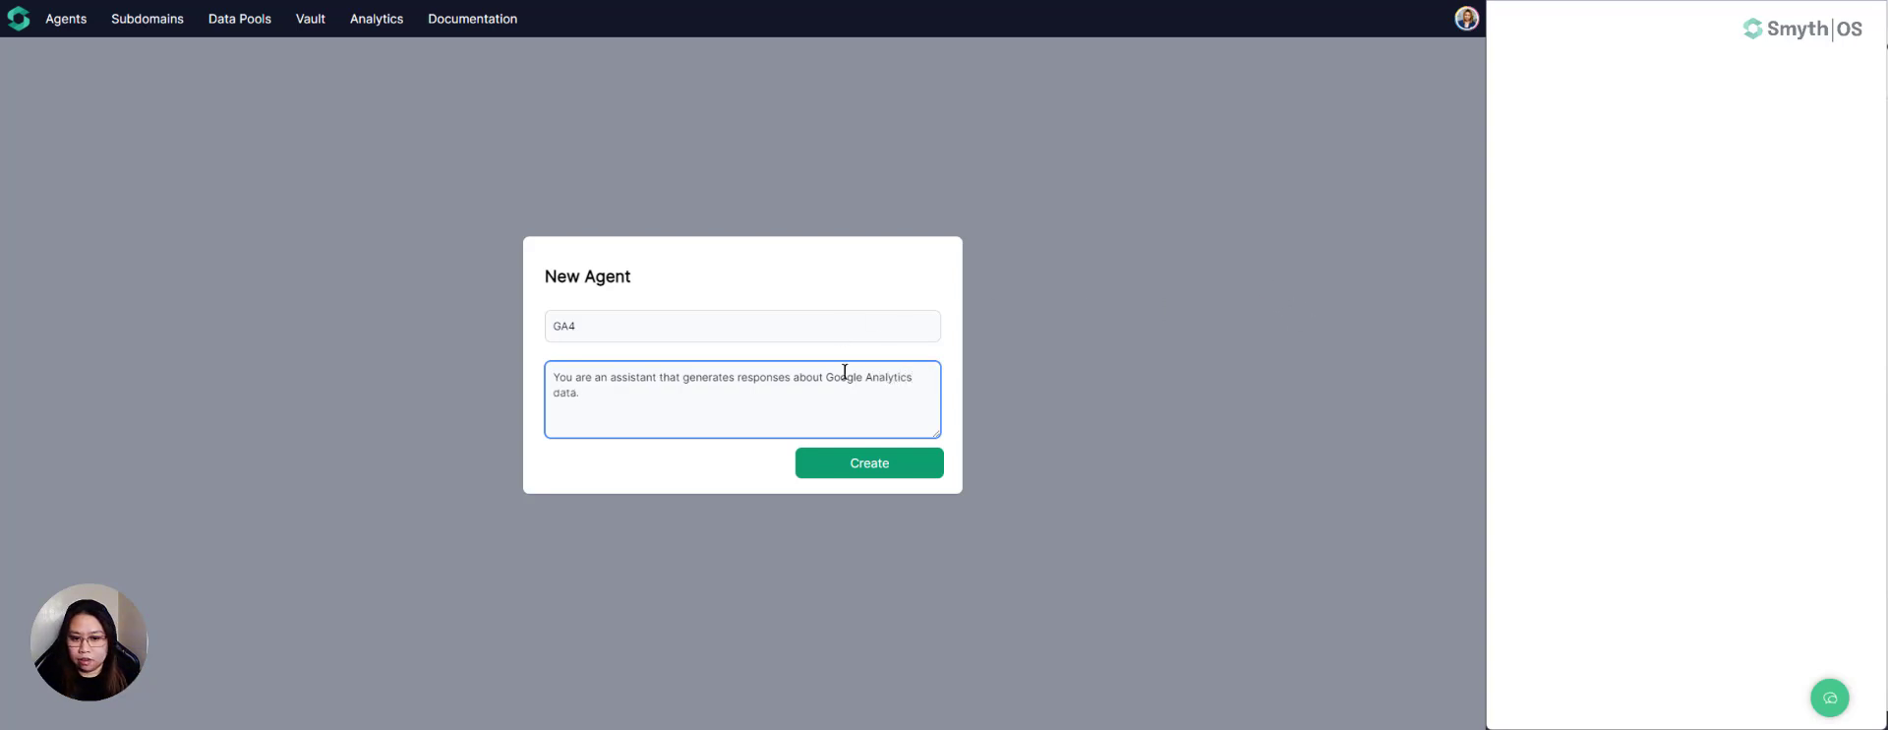
pyautogui.click(857, 475)
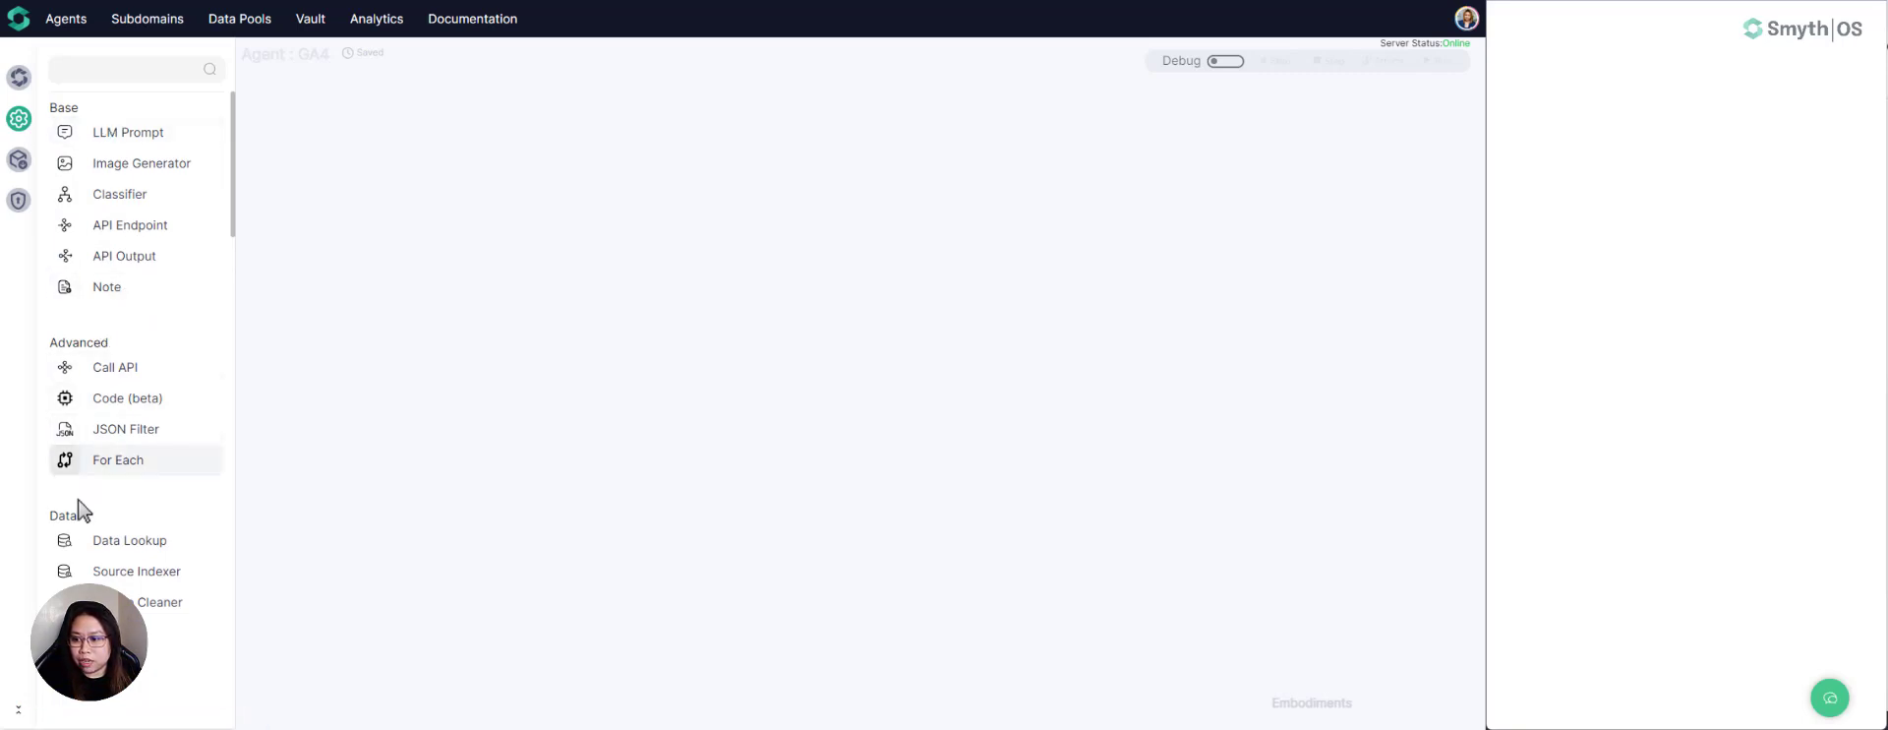
# - Look through the builder's component list, from the Base, Advanced, Data and Logic groups to the GPT, agent, Hugging Face and Zapier integrations
pyautogui.scroll(-2, 134, 521)
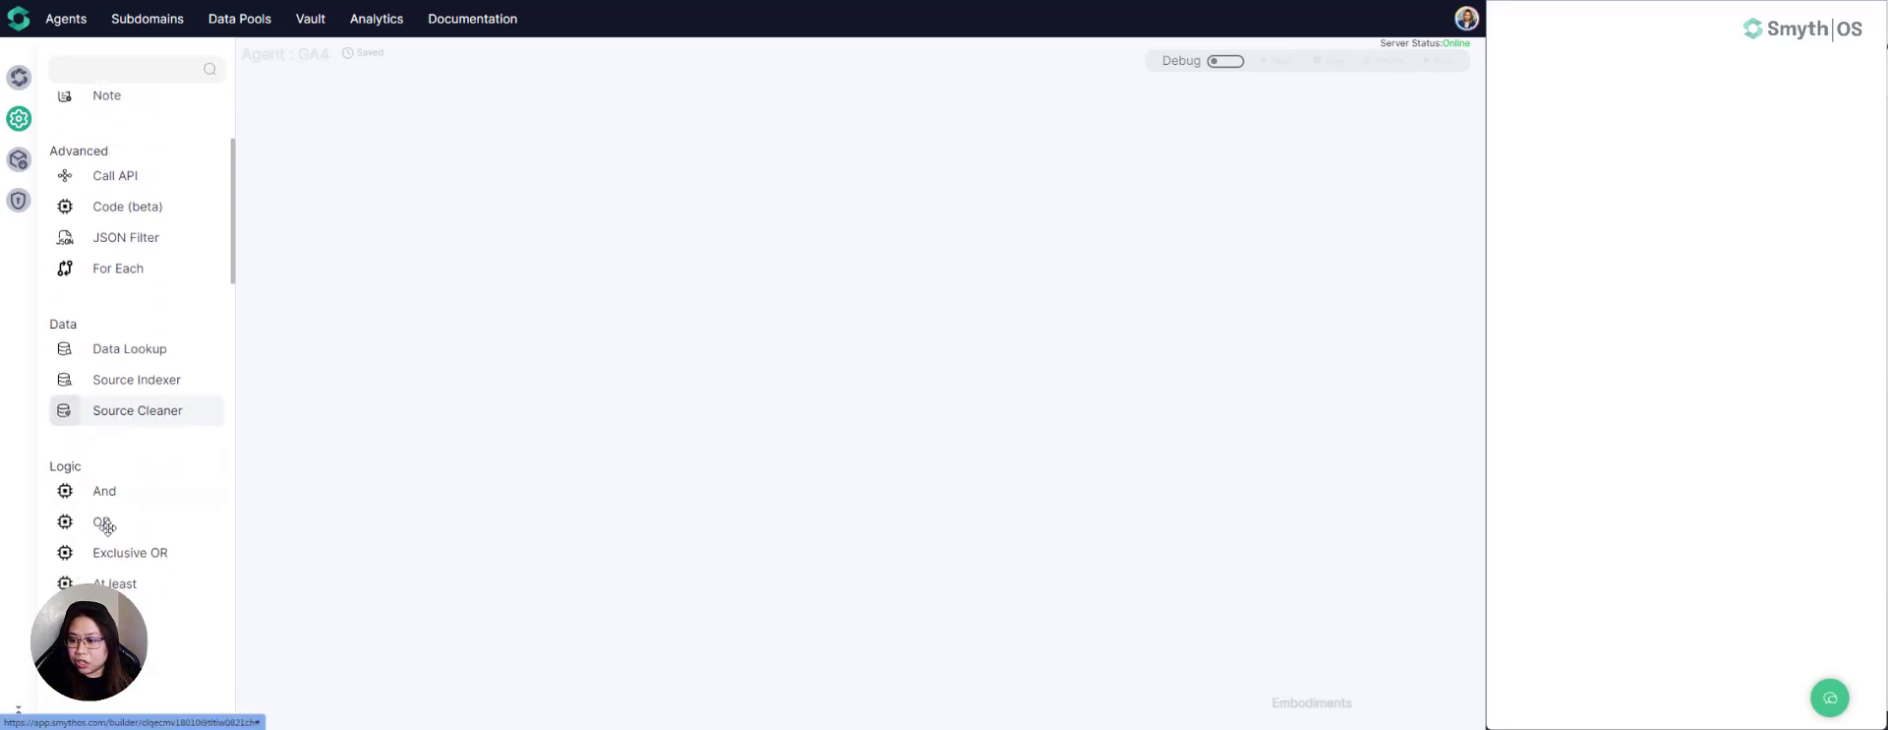
pyautogui.scroll(2, 107, 522)
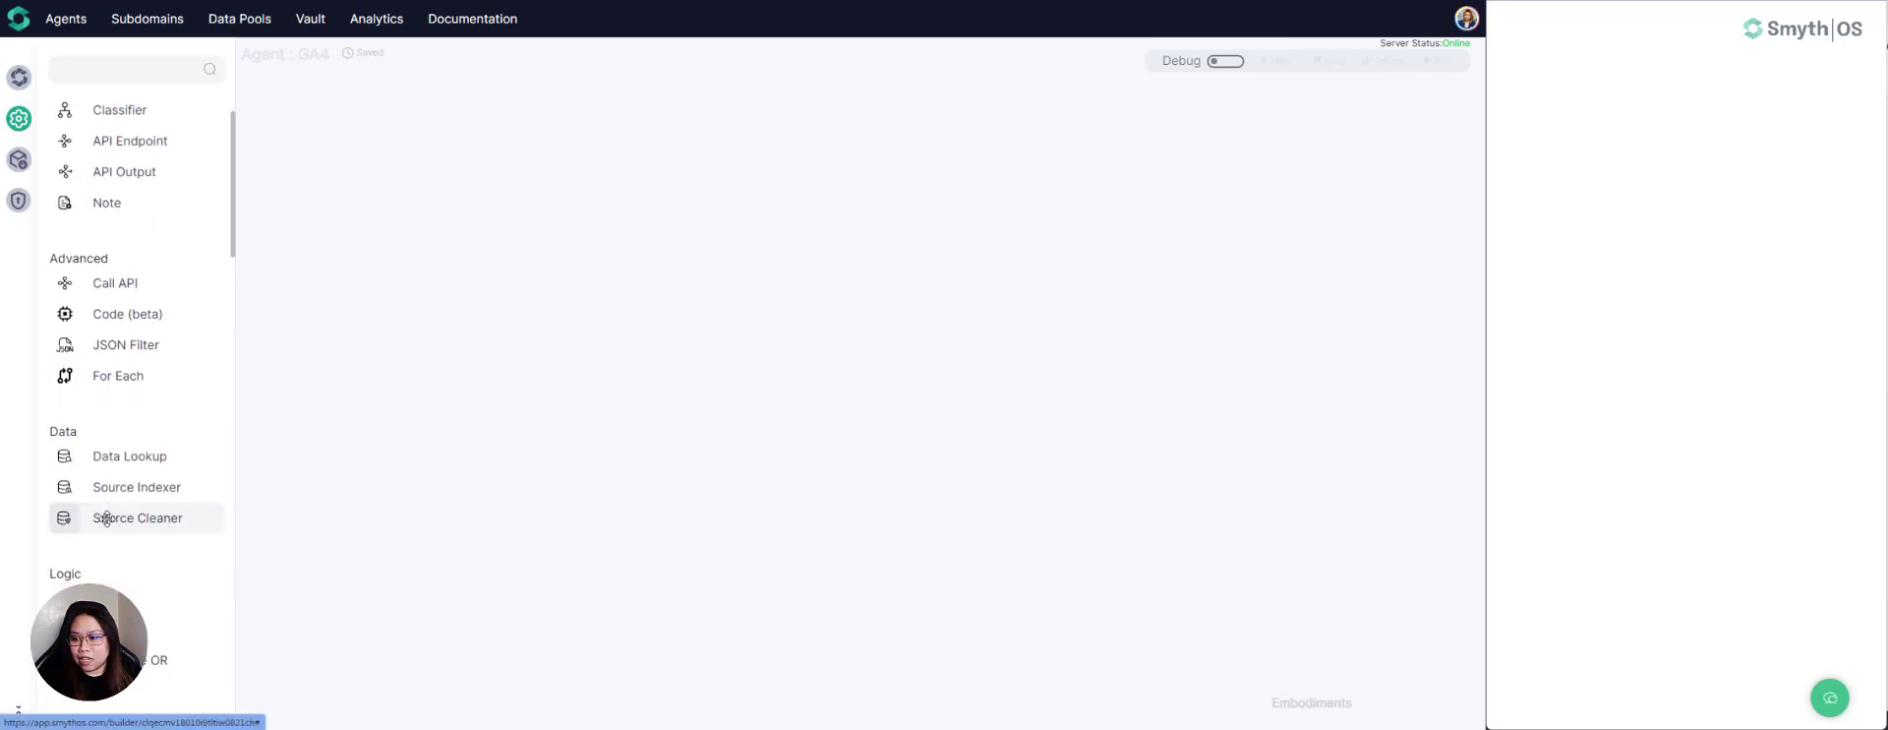
pyautogui.scroll(-10, 106, 519)
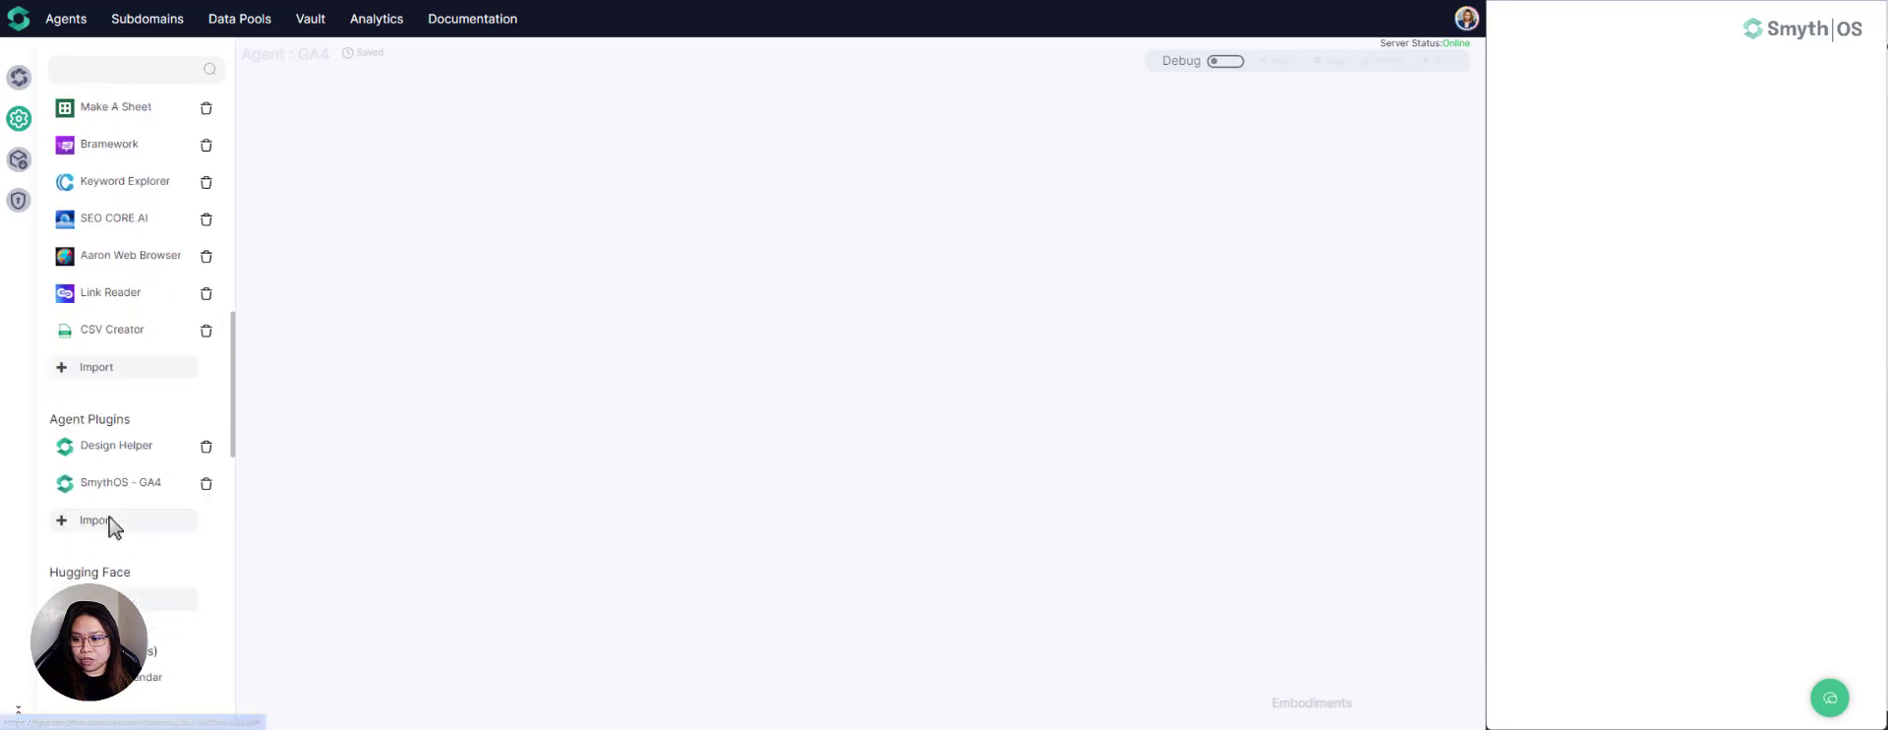
pyautogui.scroll(-2, 110, 526)
pyautogui.scroll(3, 109, 507)
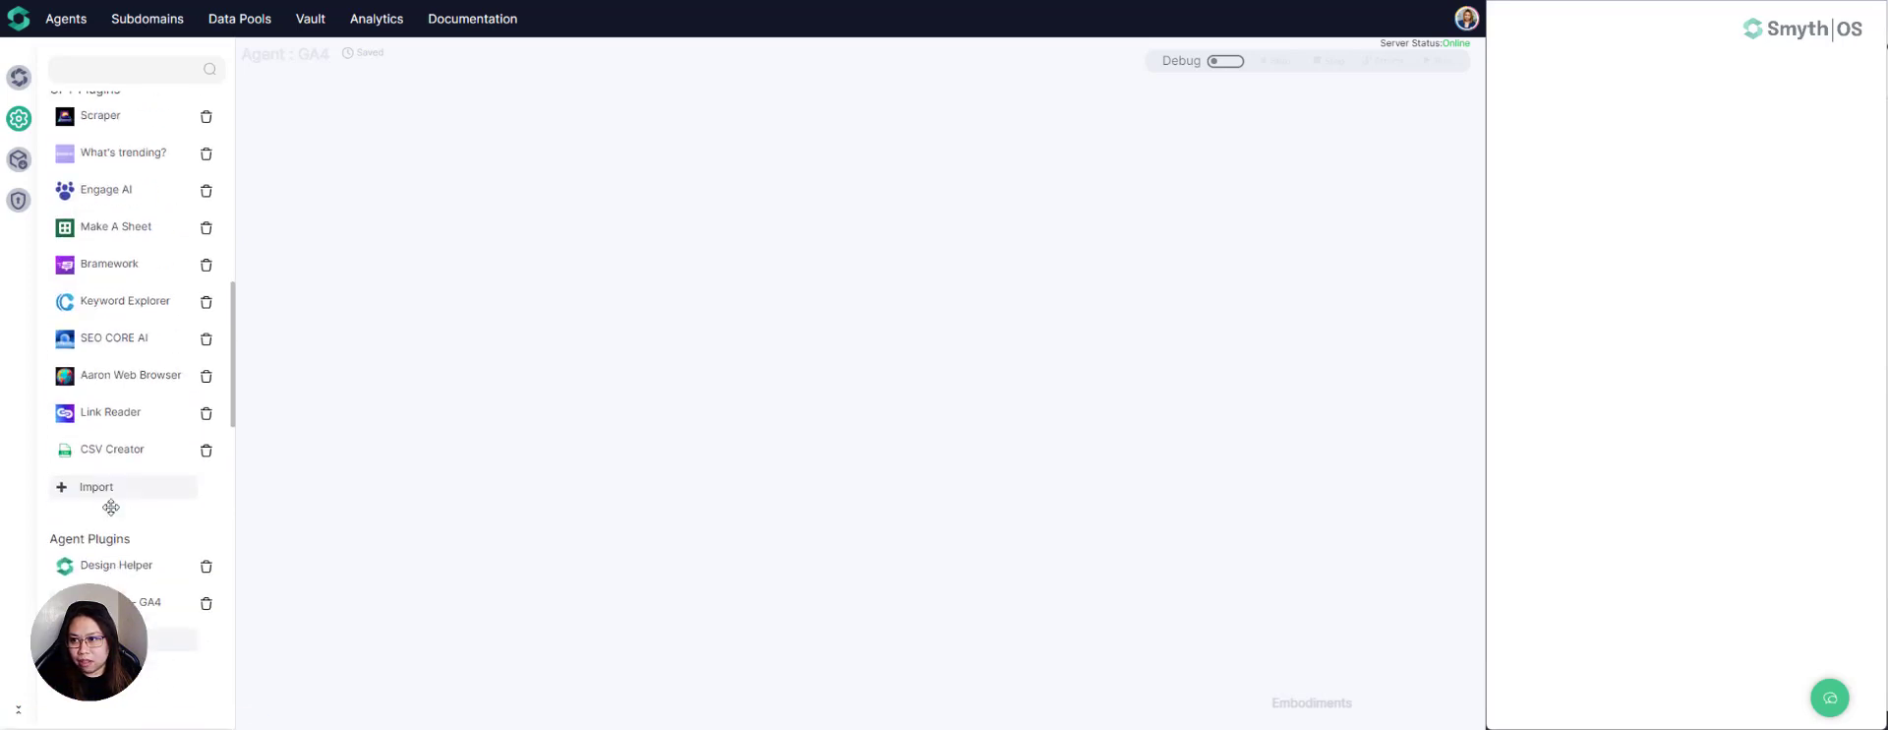
pyautogui.scroll(3, 111, 507)
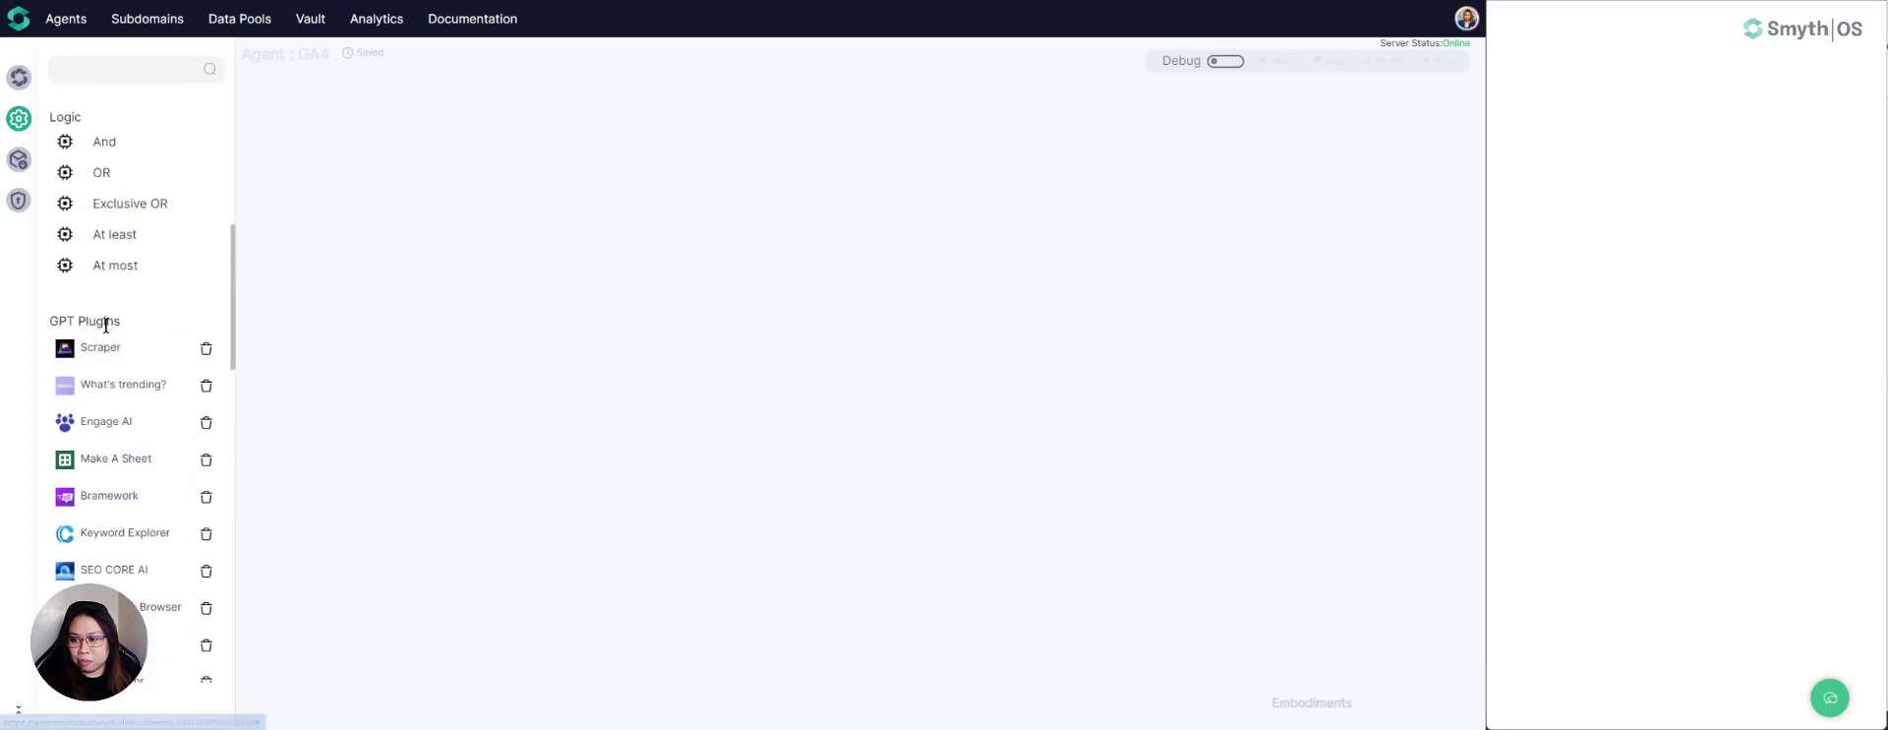
pyautogui.scroll(-7, 108, 324)
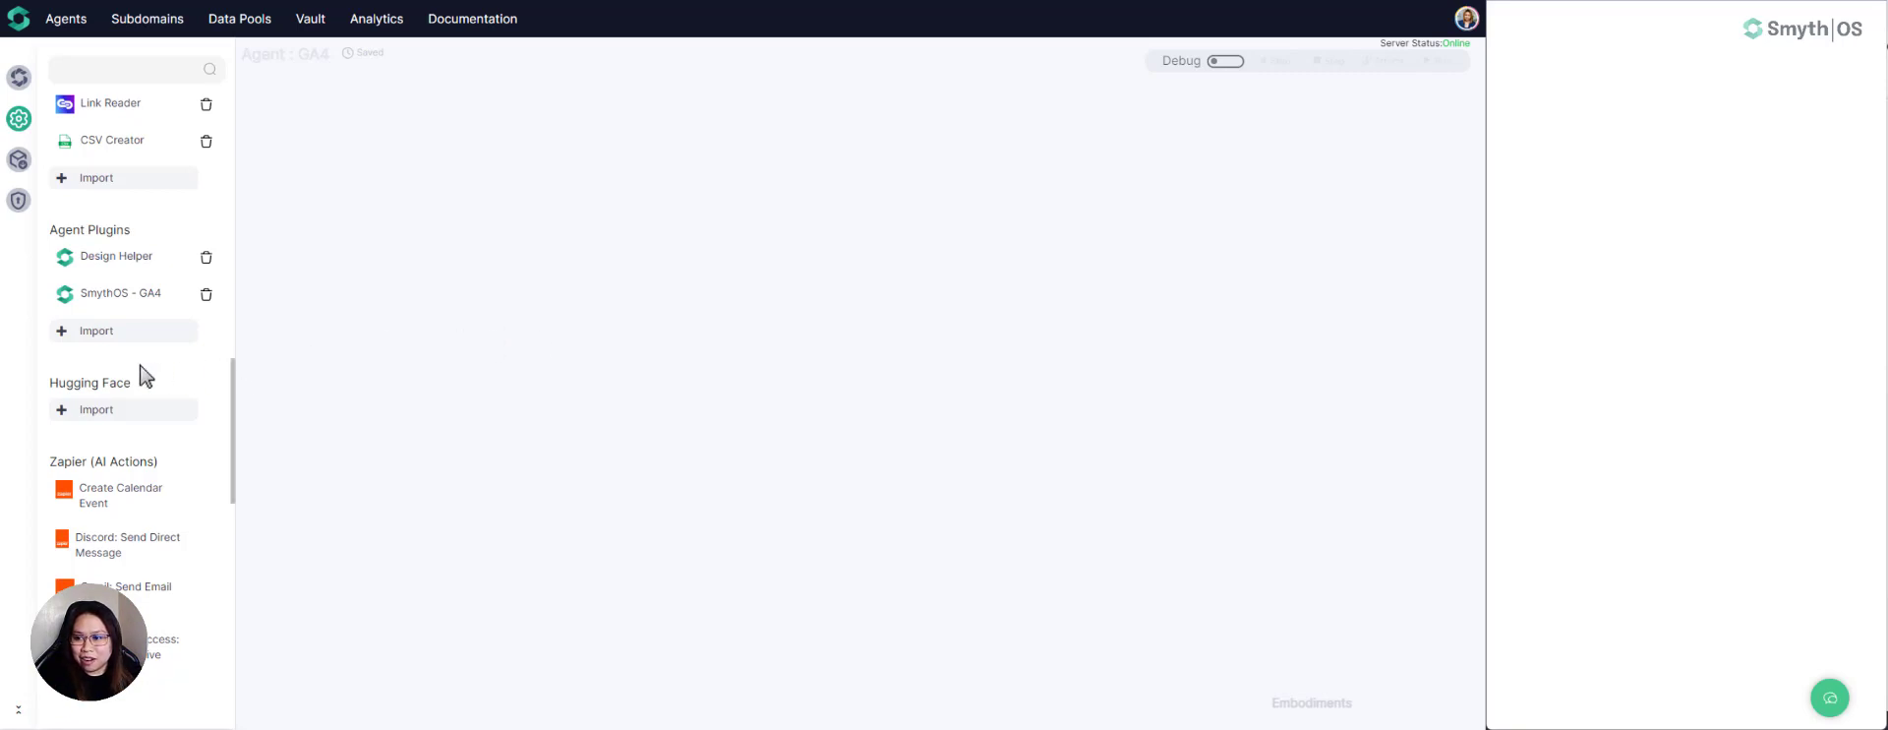
pyautogui.scroll(-1, 138, 373)
pyautogui.scroll(-2, 143, 375)
pyautogui.scroll(2, 139, 371)
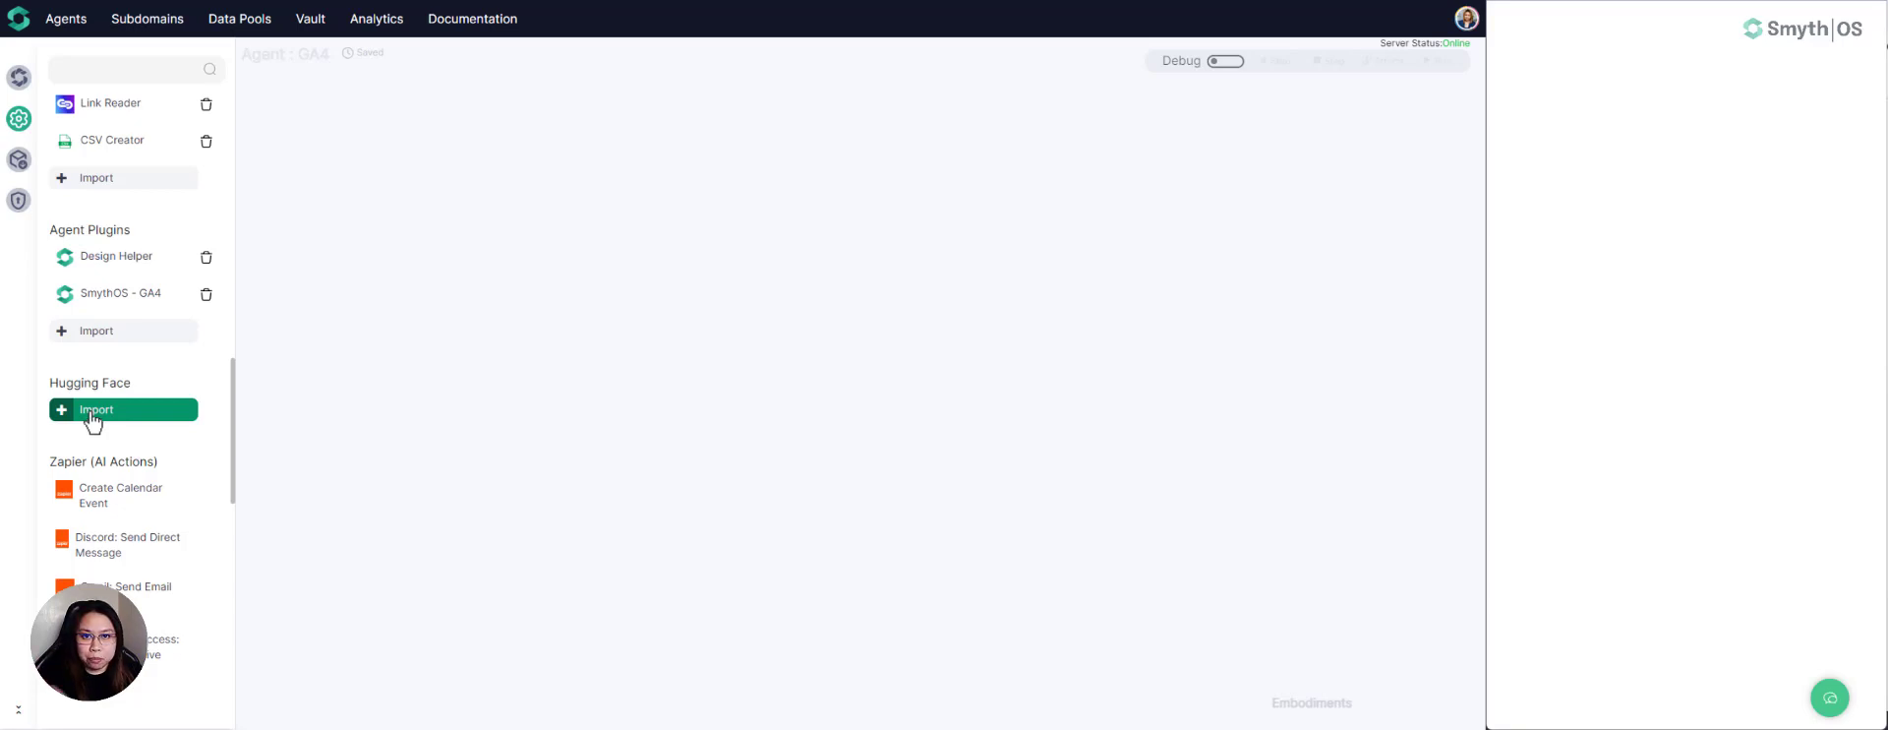
pyautogui.scroll(-10, 95, 418)
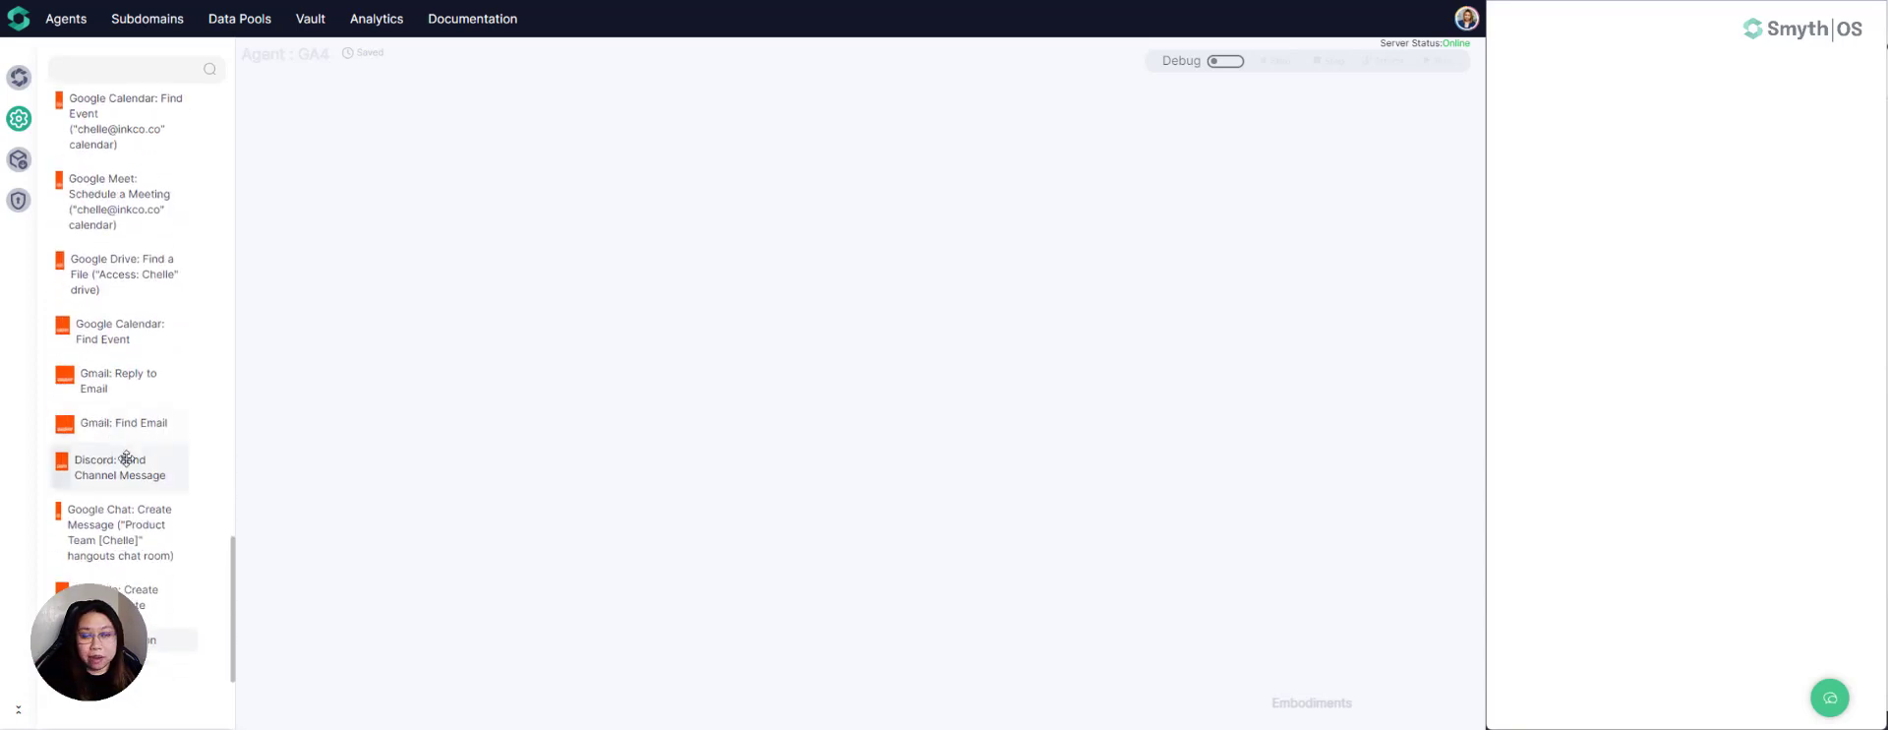
pyautogui.scroll(8, 126, 442)
pyautogui.scroll(10, 128, 448)
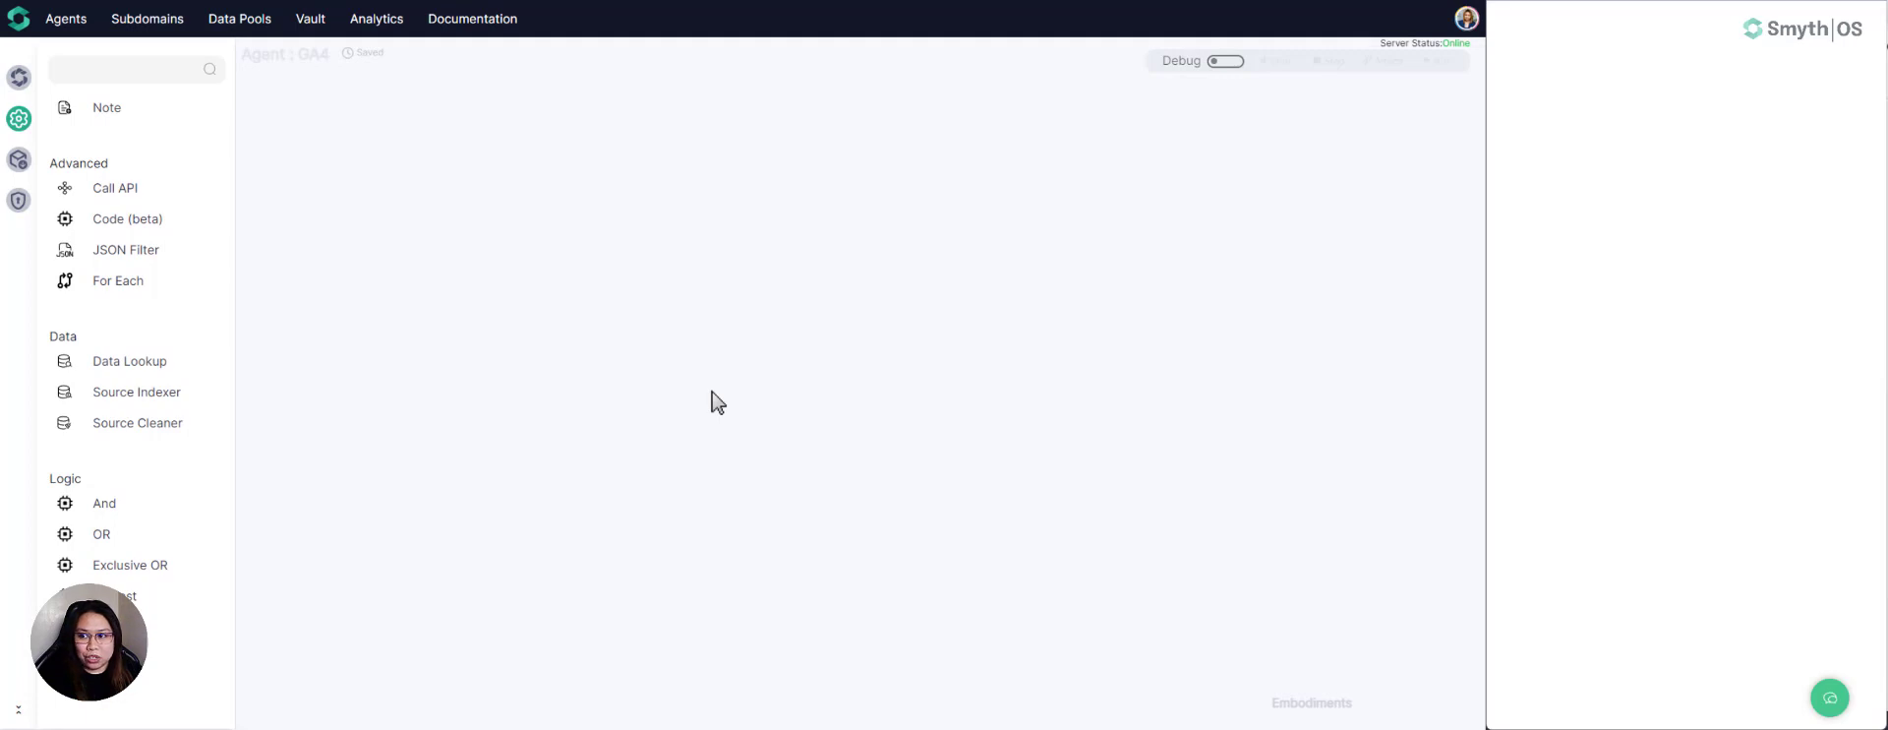
pyautogui.scroll(4, 134, 337)
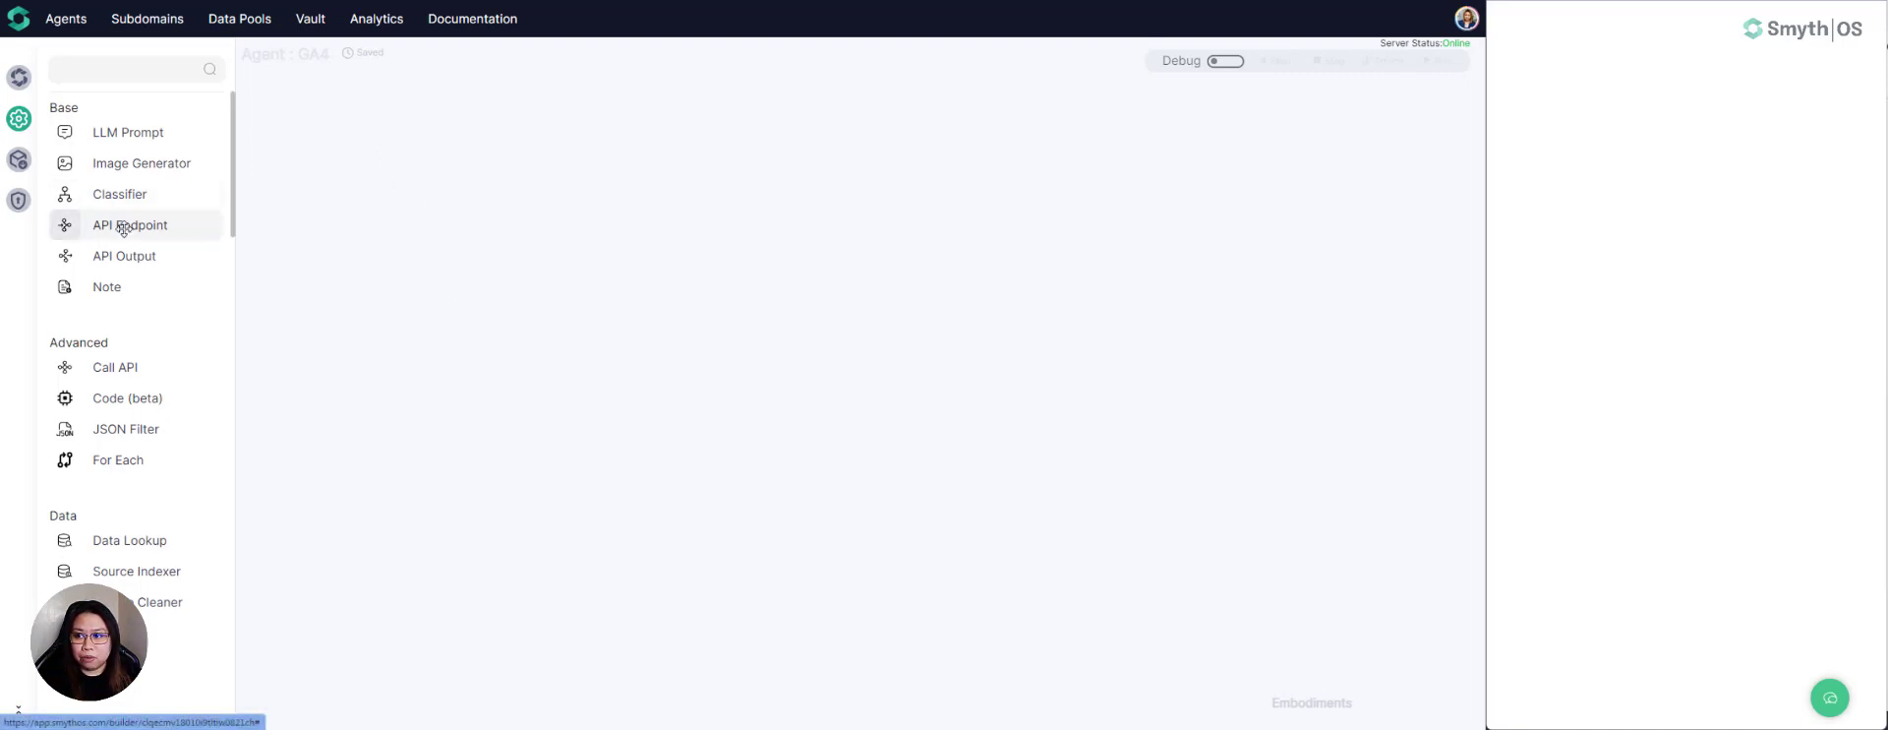
# - Add an API Endpoint component to the empty canvas and rename it PagePath
pyautogui.moveTo(123, 226); pyautogui.dragTo(516, 258)
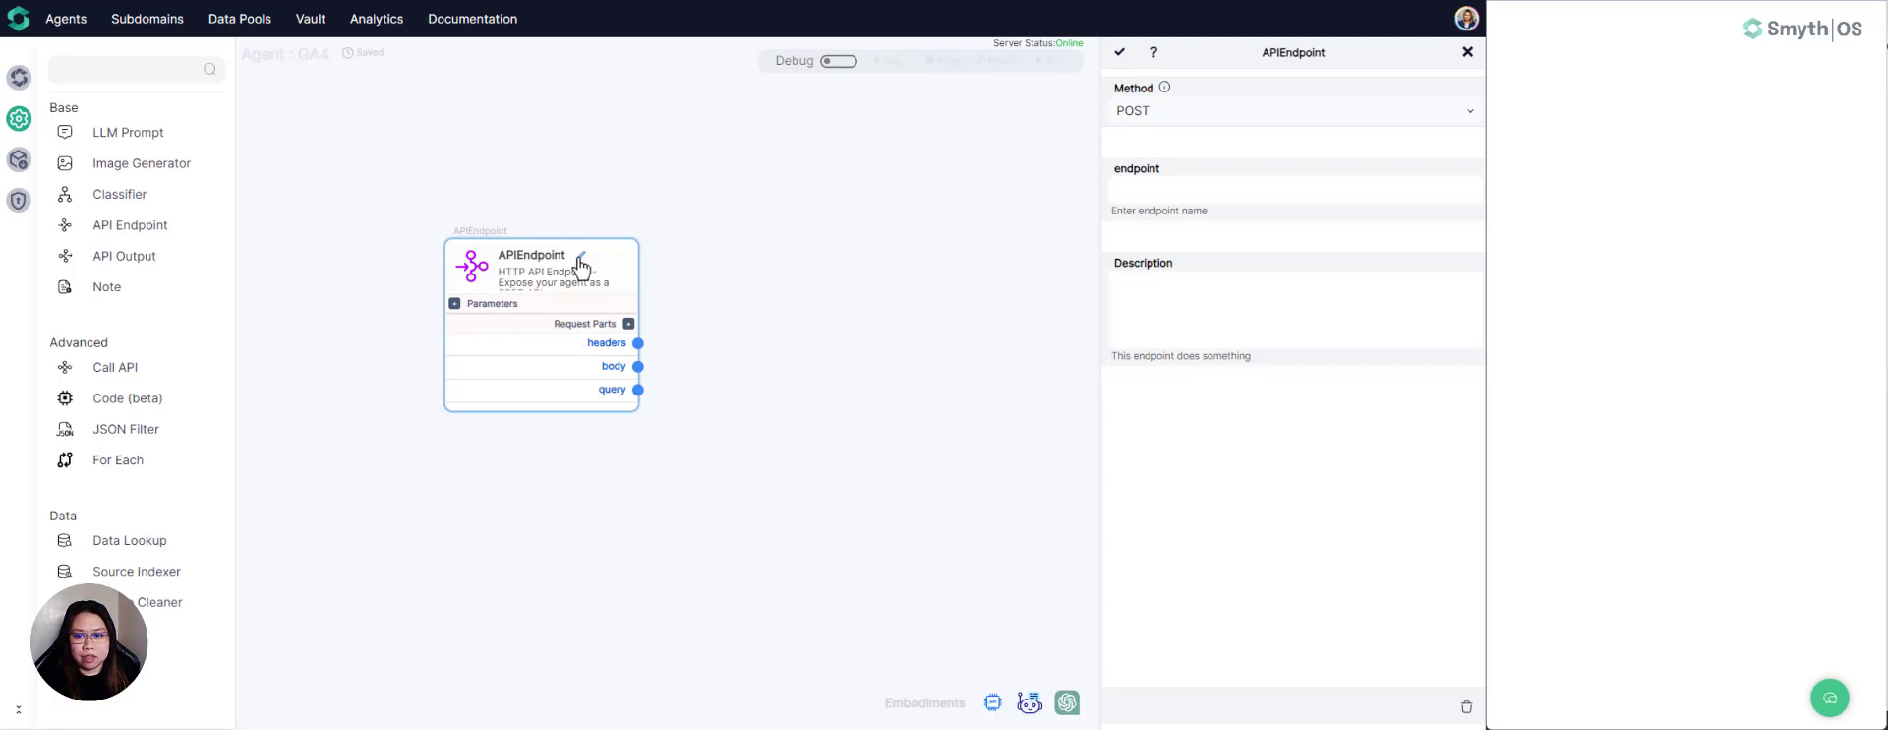
pyautogui.click(581, 258)
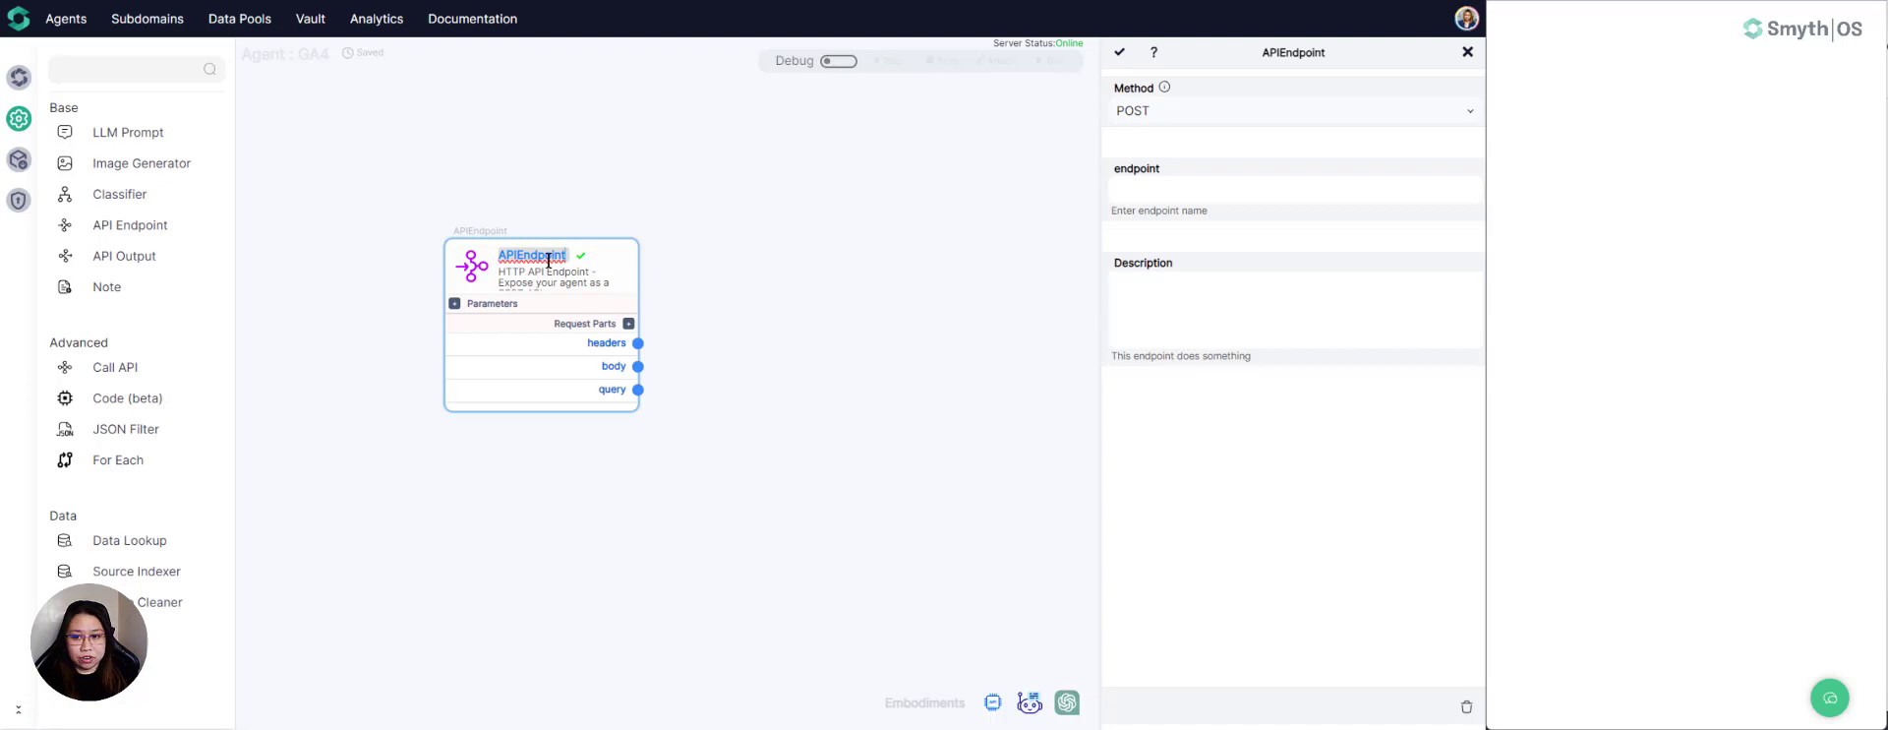
pyautogui.press('BackSpace')
pyautogui.press('BackSpace')
pyautogui.press('BackSpace')
pyautogui.press('BackSpace')
pyautogui.press('BackSpace')
pyautogui.press('BackSpace')
pyautogui.press('BackSpace')
pyautogui.click(568, 256)
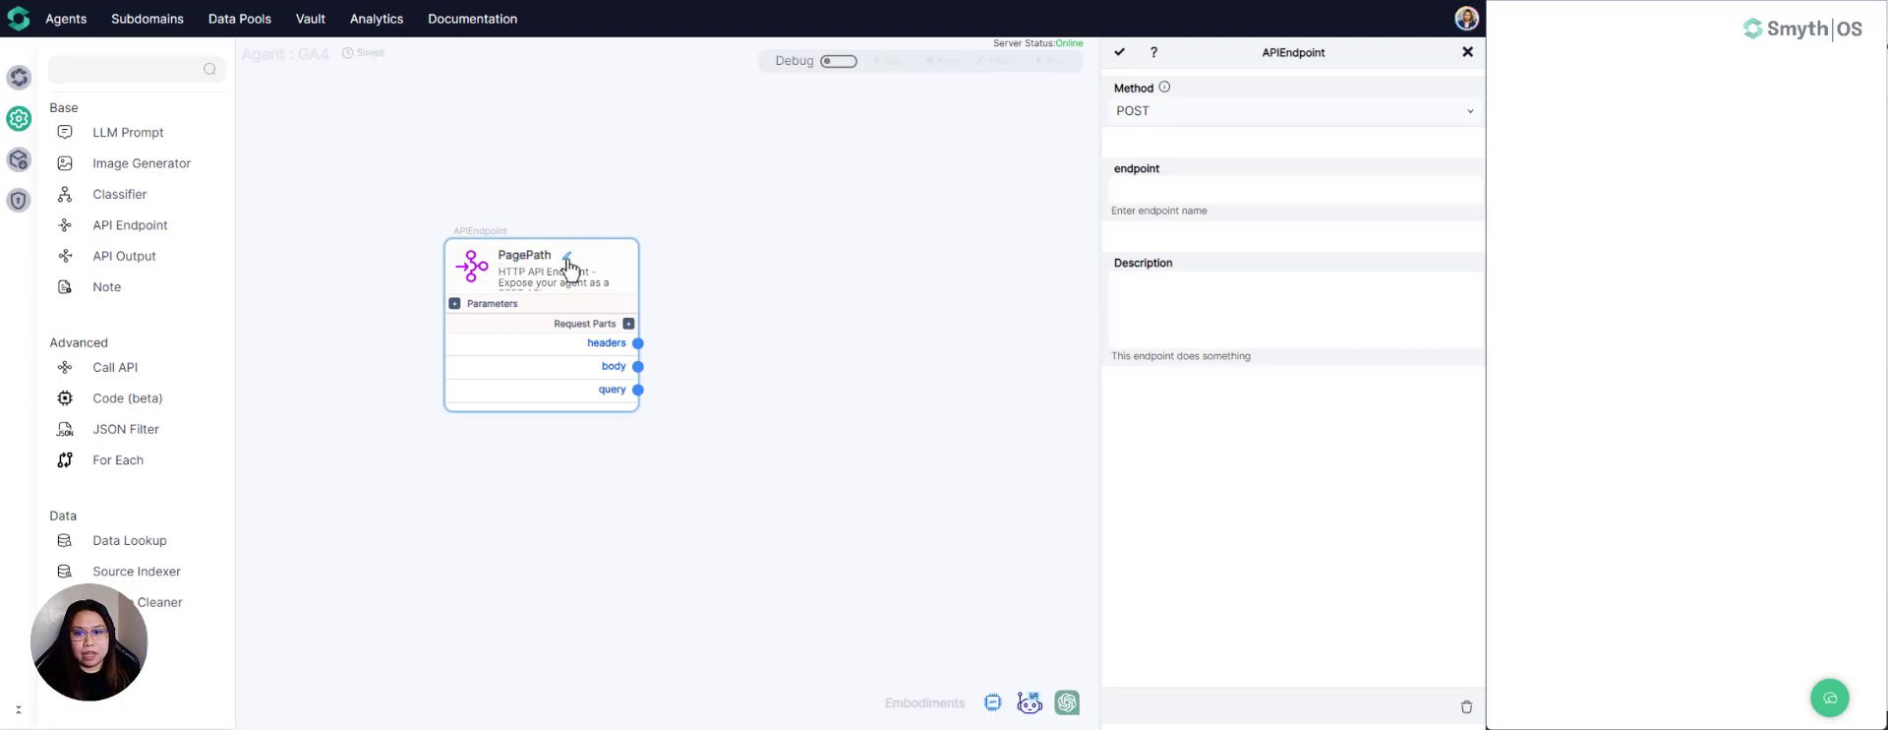
# - Add an input parameter named startdate to the PagePath endpoint
pyautogui.click(455, 304)
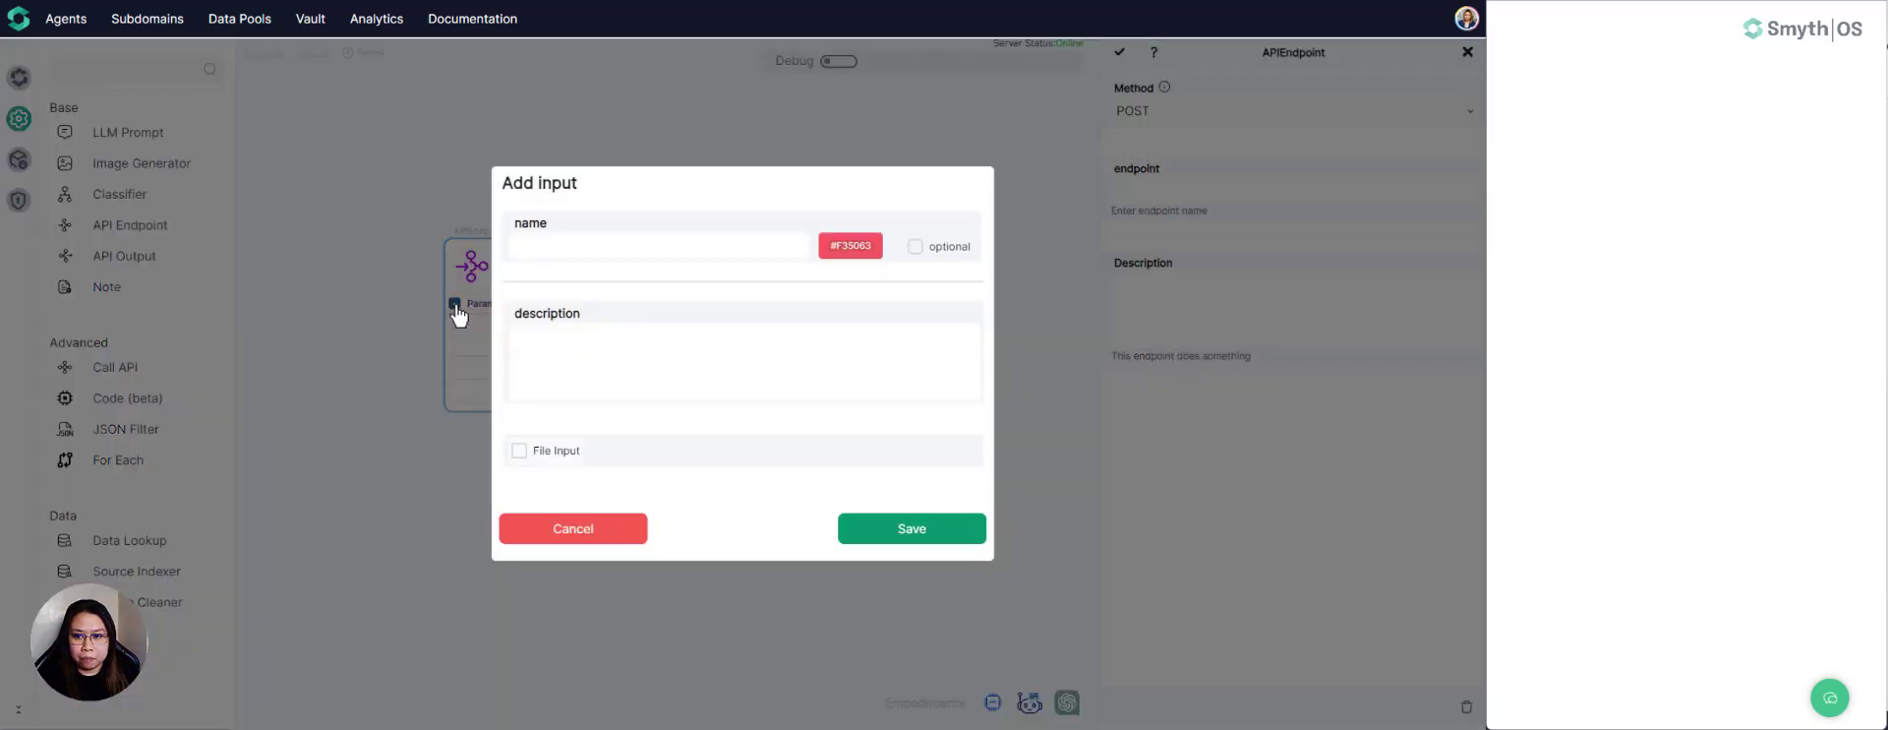
pyautogui.click(580, 539)
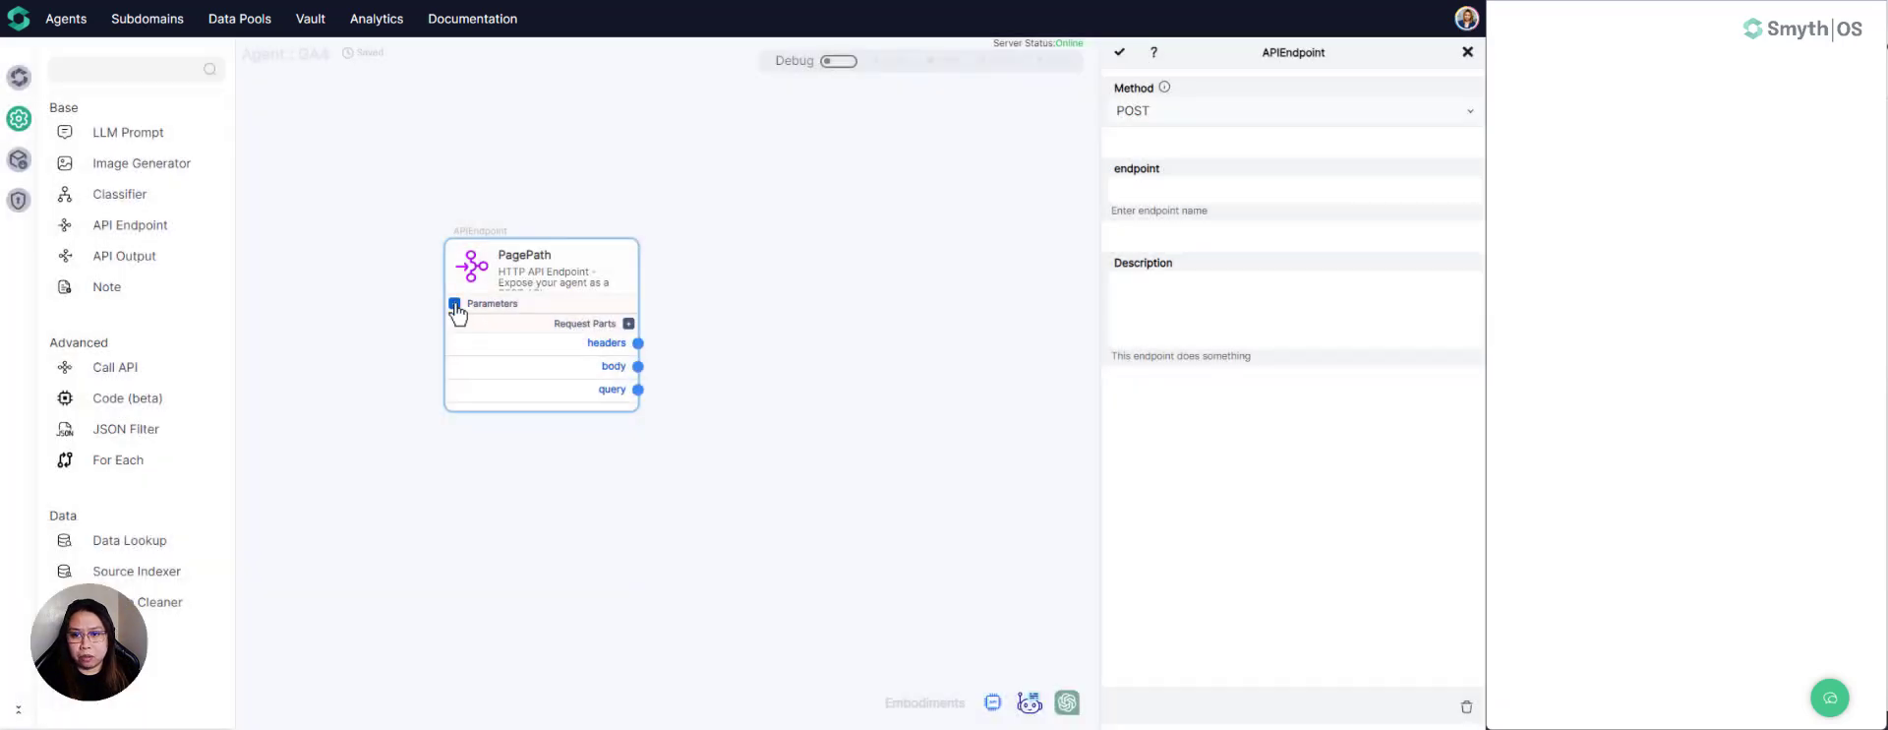
pyautogui.click(455, 304)
pyautogui.click(597, 251)
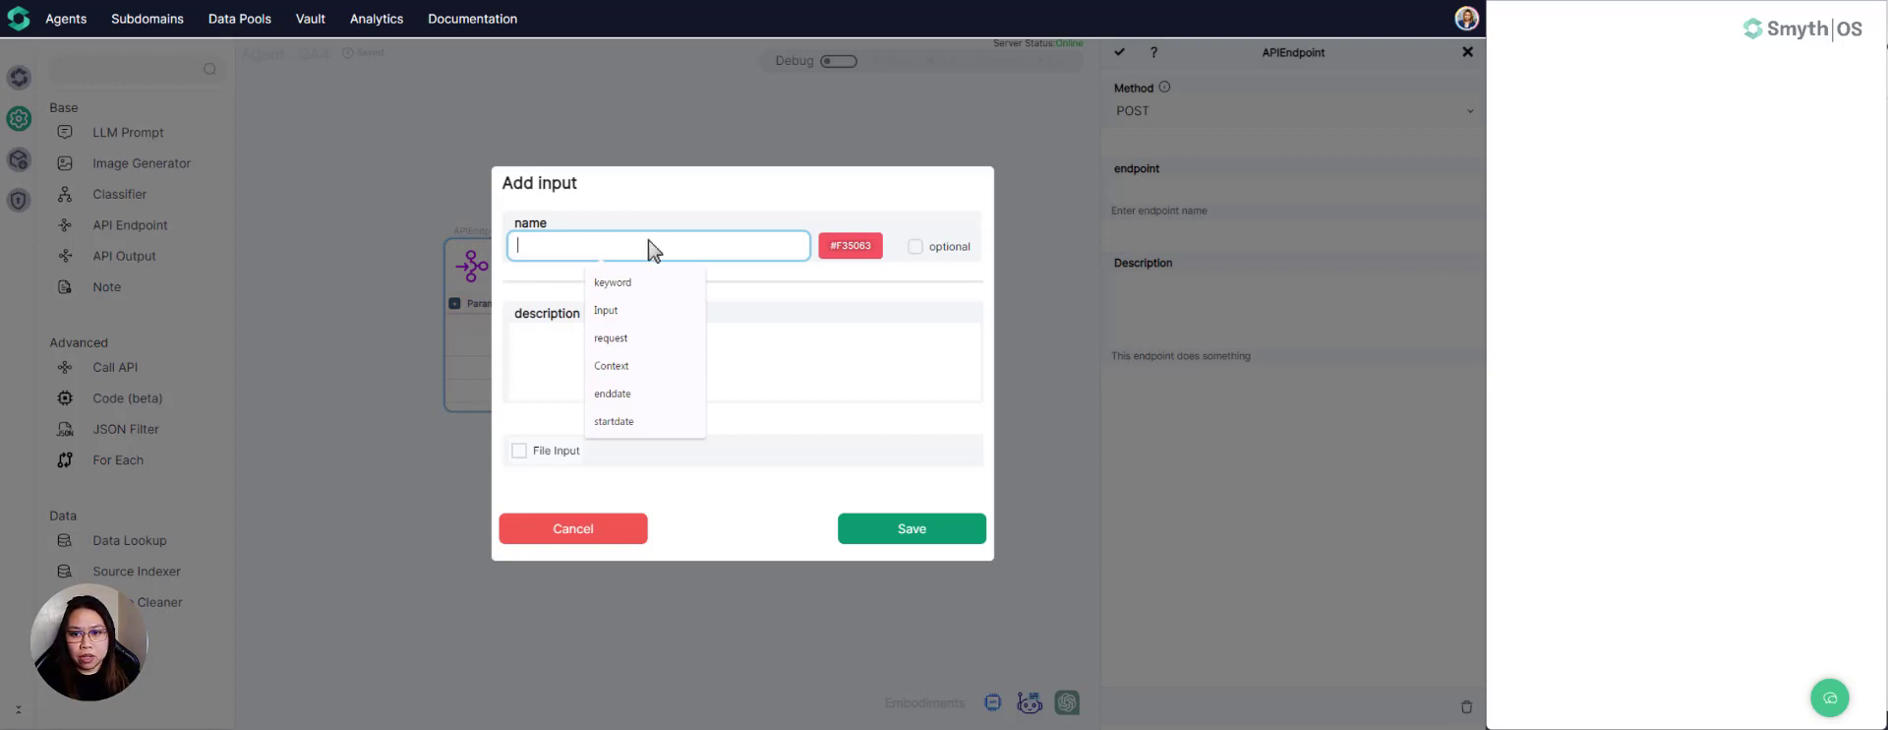
pyautogui.click(683, 224)
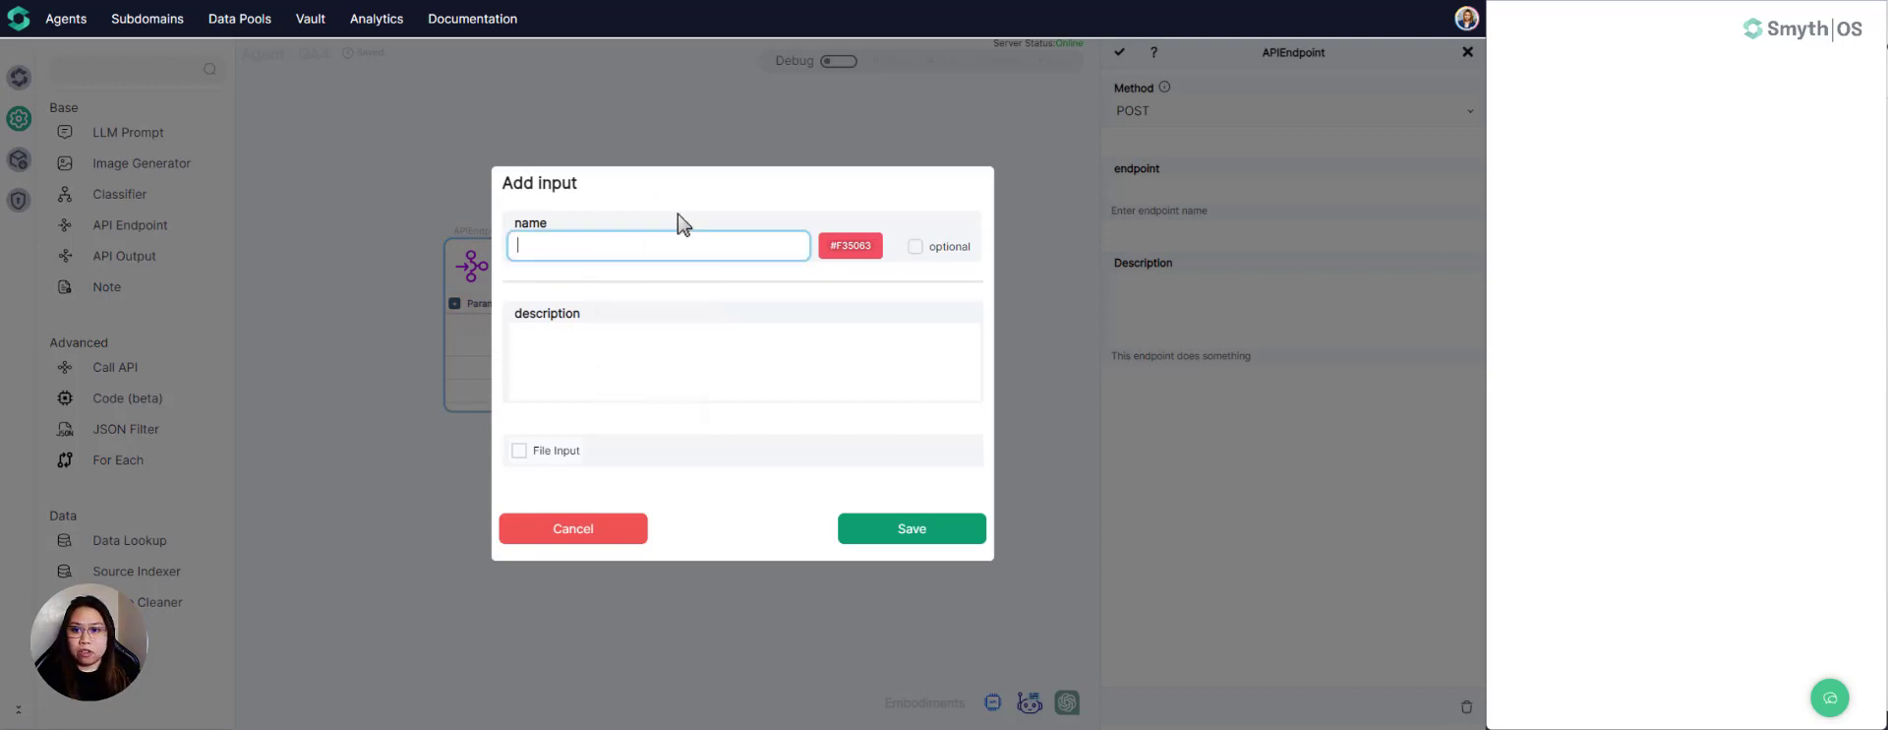
pyautogui.click(661, 251)
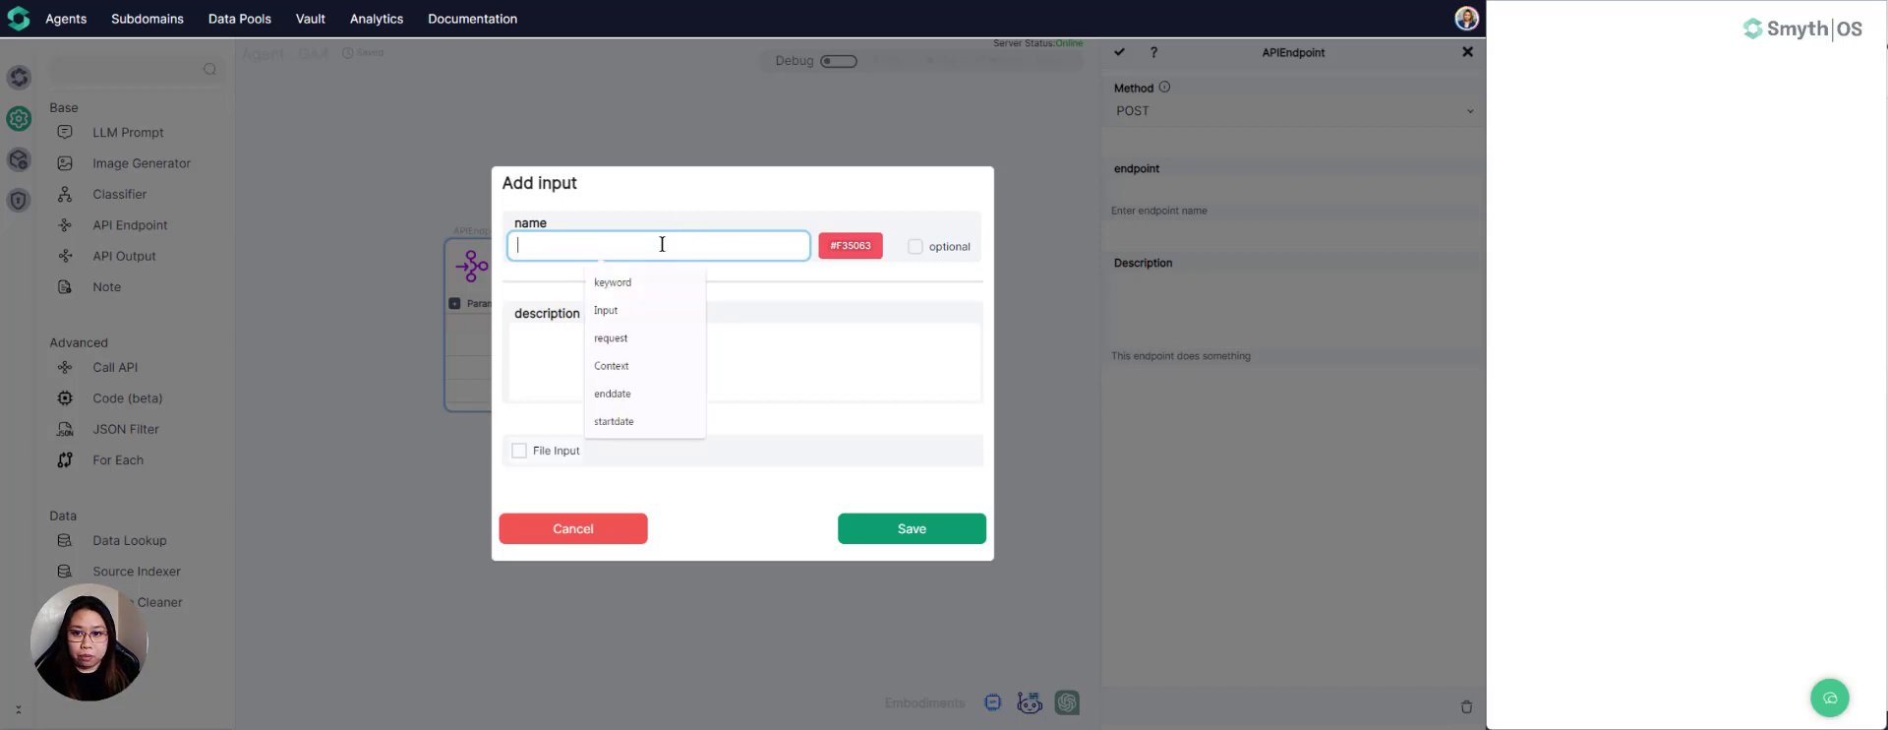
pyautogui.click(677, 209)
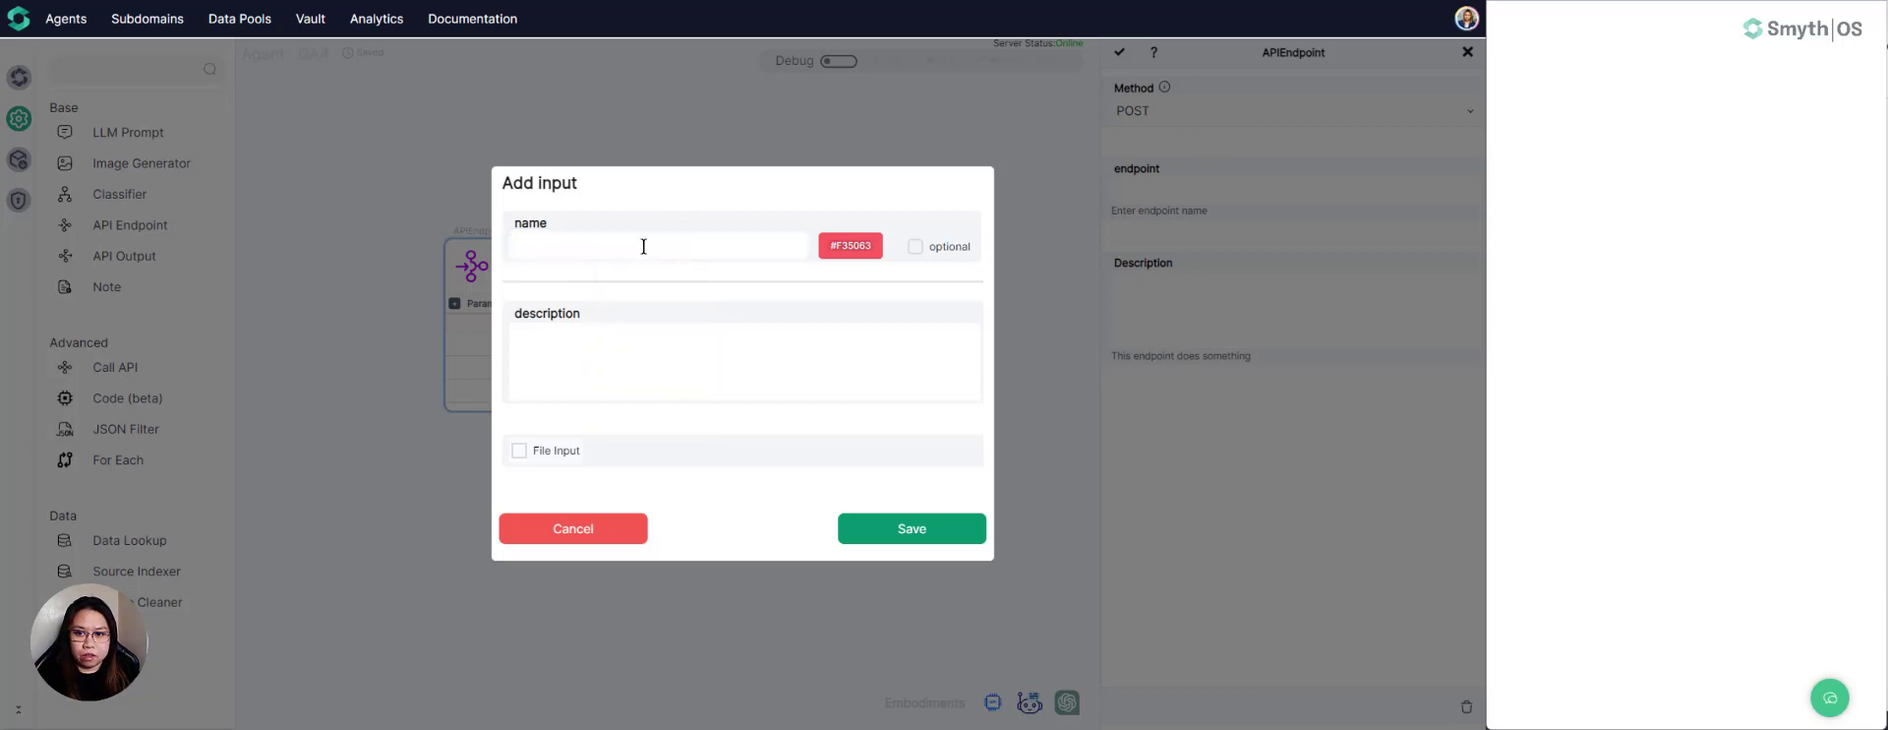
pyautogui.click(643, 246)
pyautogui.write('startdate')
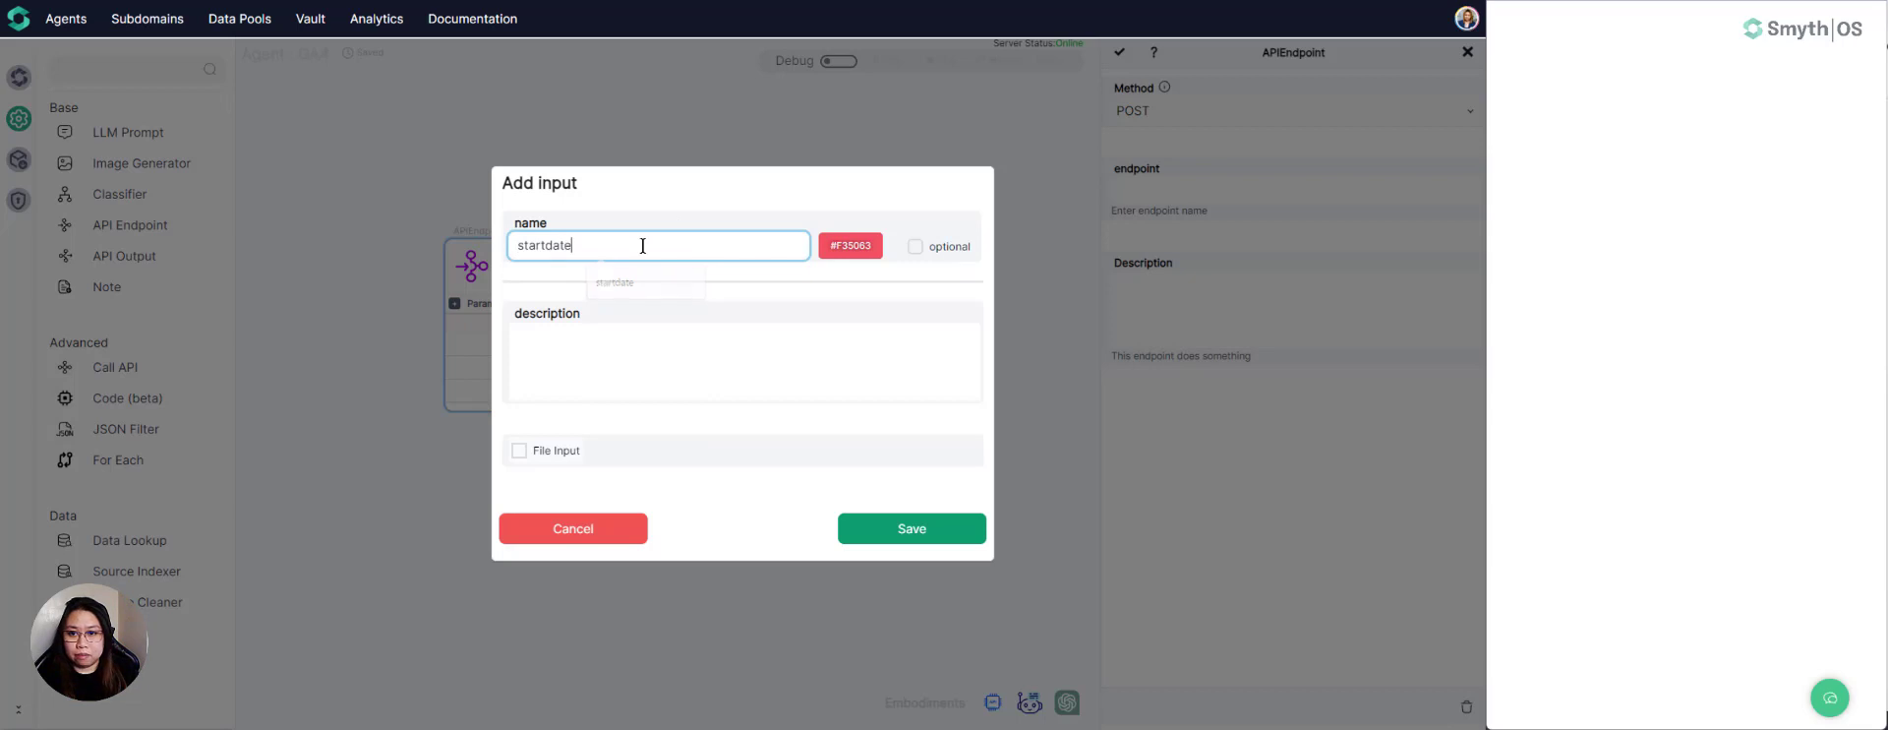
pyautogui.click(905, 536)
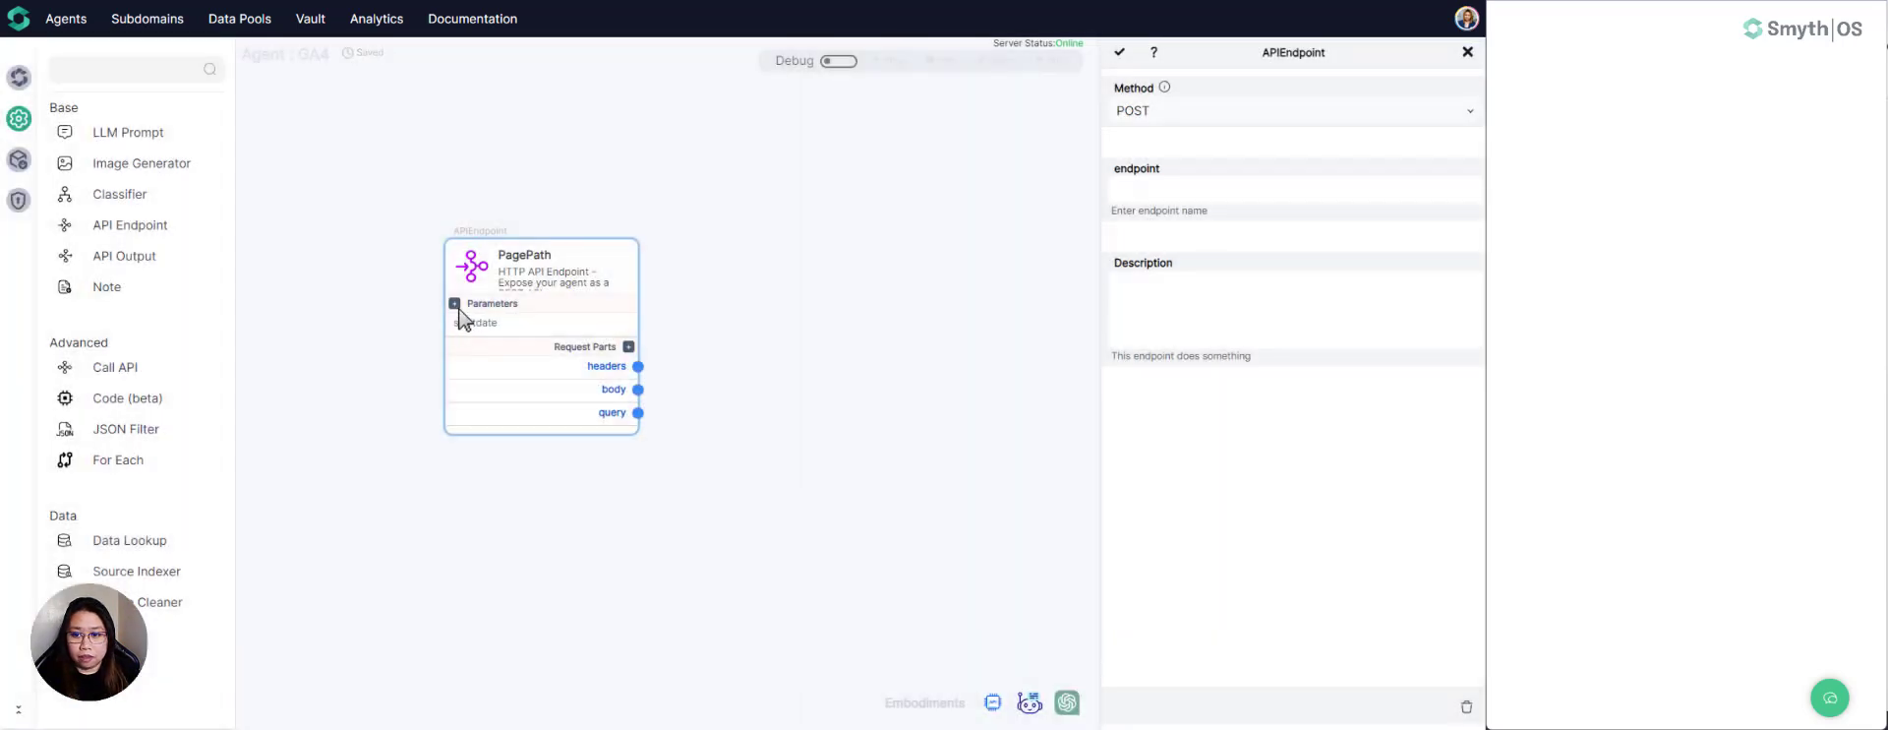
# - Add an input parameter named enddate to the PagePath endpoint
pyautogui.click(455, 305)
pyautogui.click(586, 254)
pyautogui.write('en')
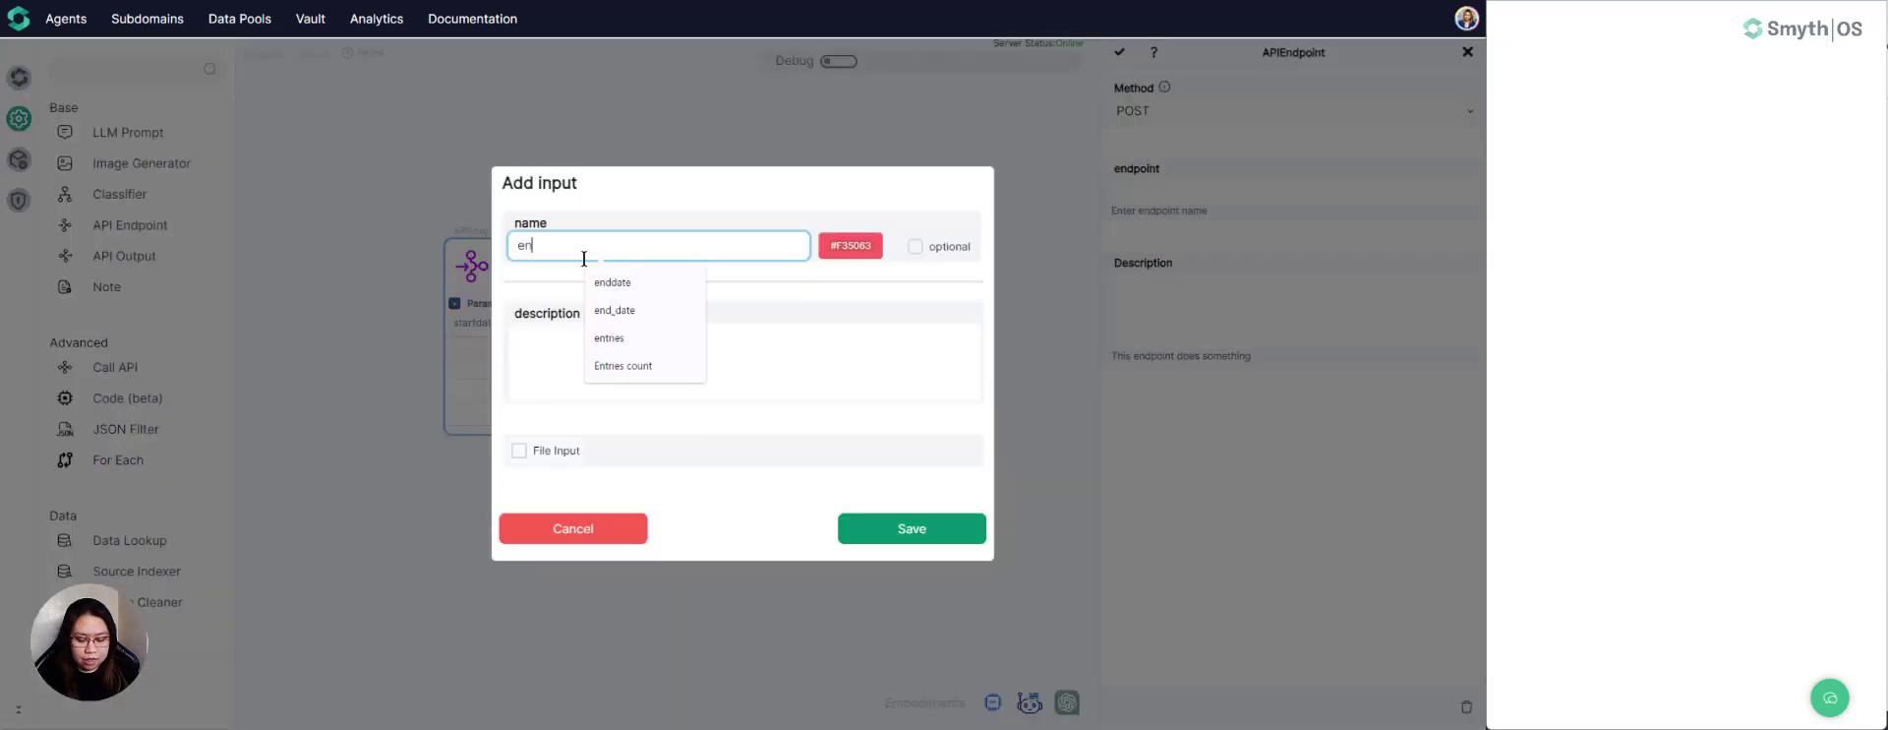
pyautogui.write('ddate')
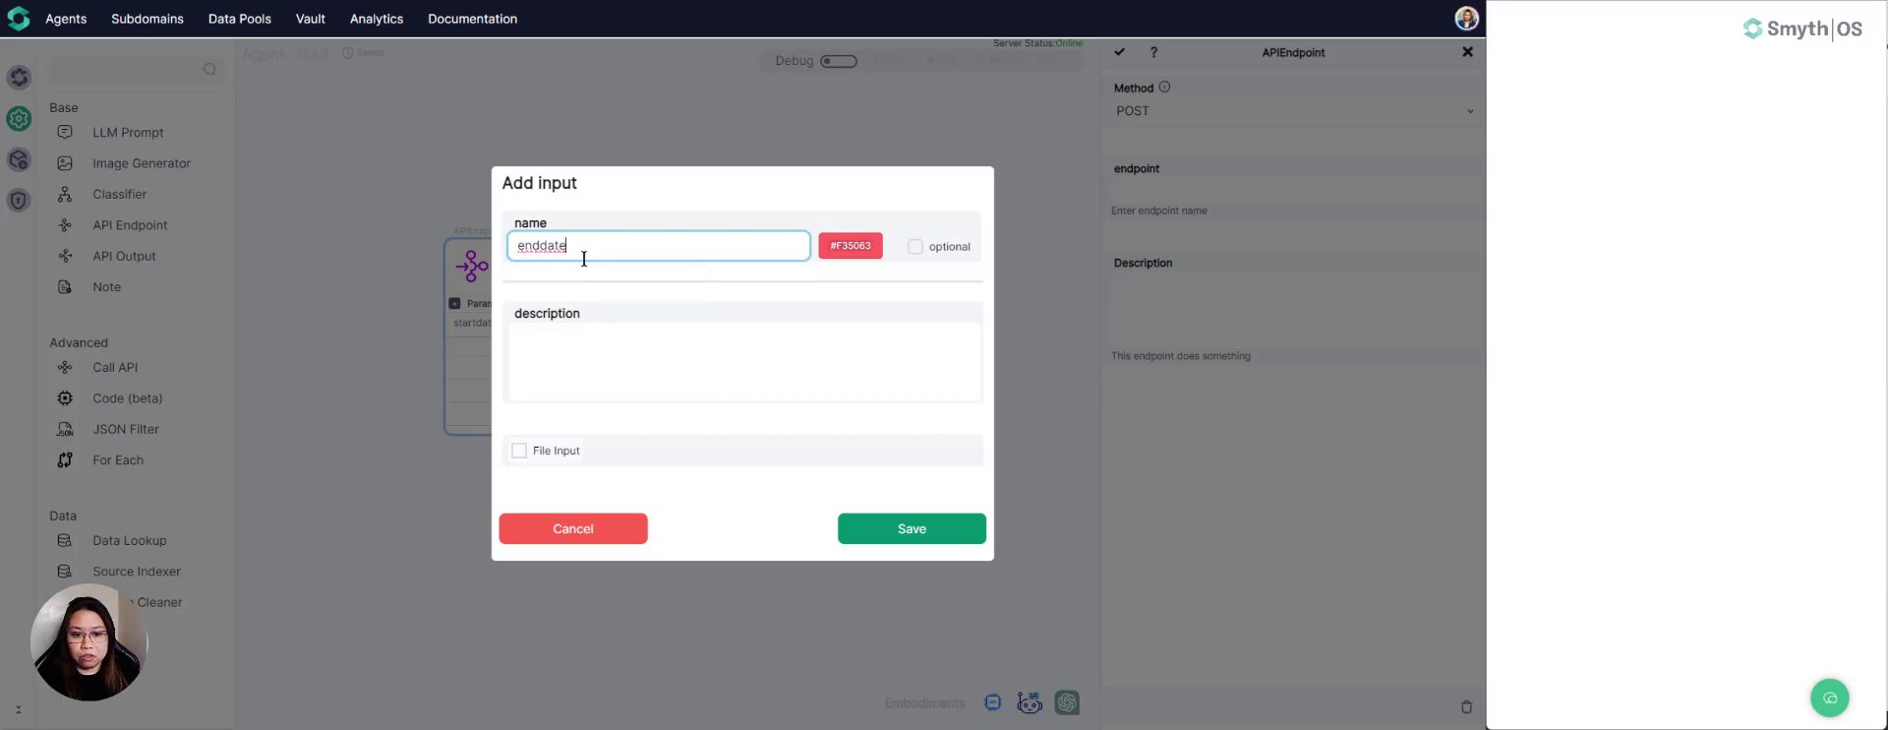
pyautogui.click(856, 539)
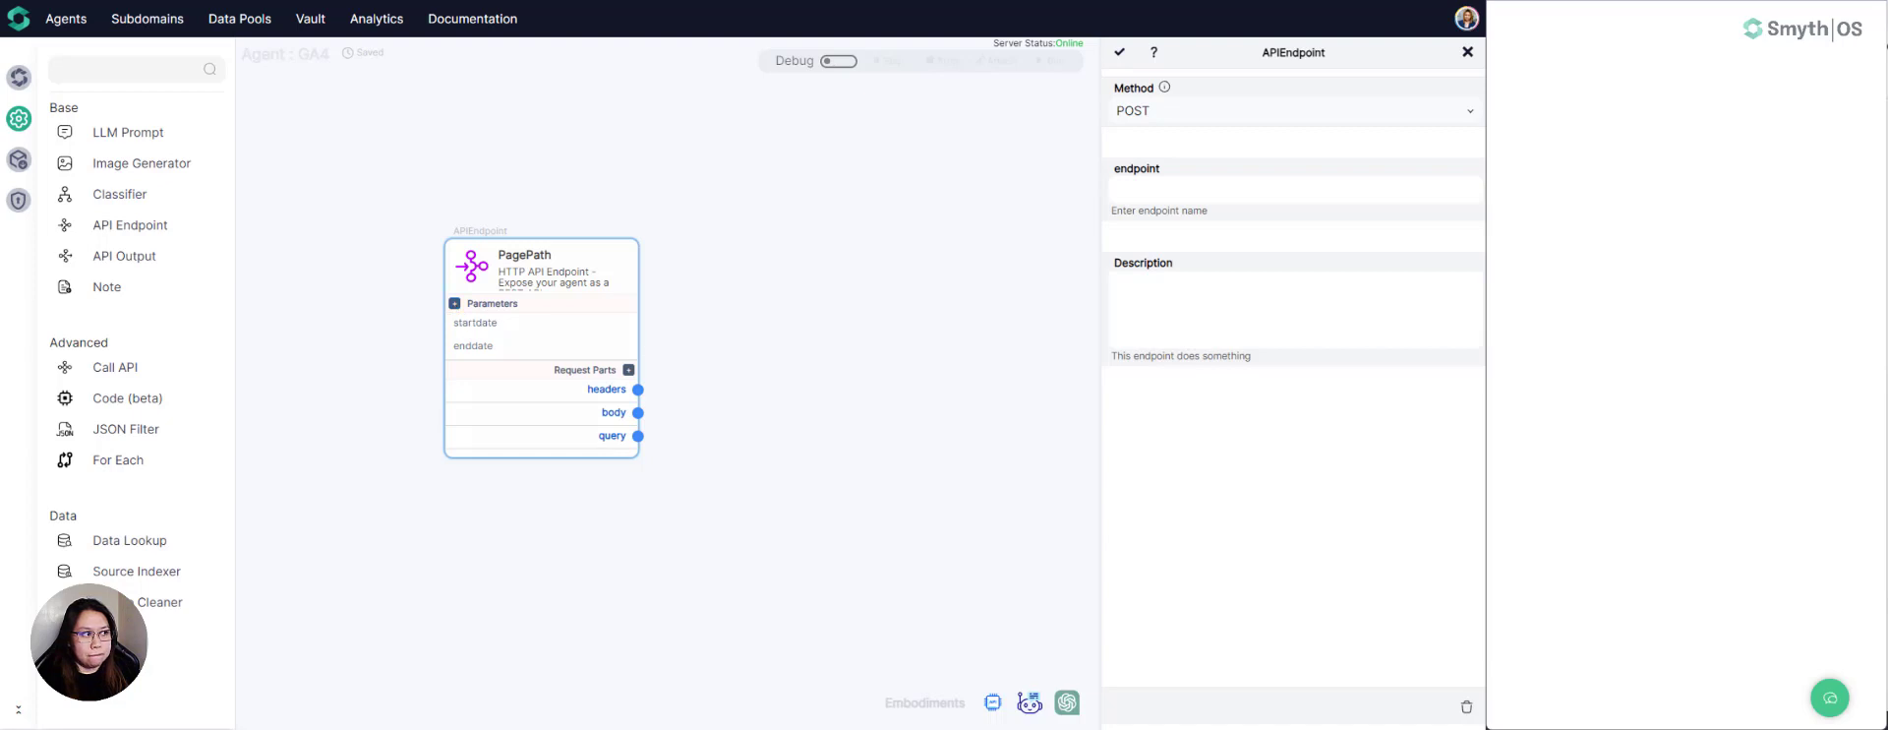
# - Add an input parameter named path to the PagePath endpoint
pyautogui.click(454, 304)
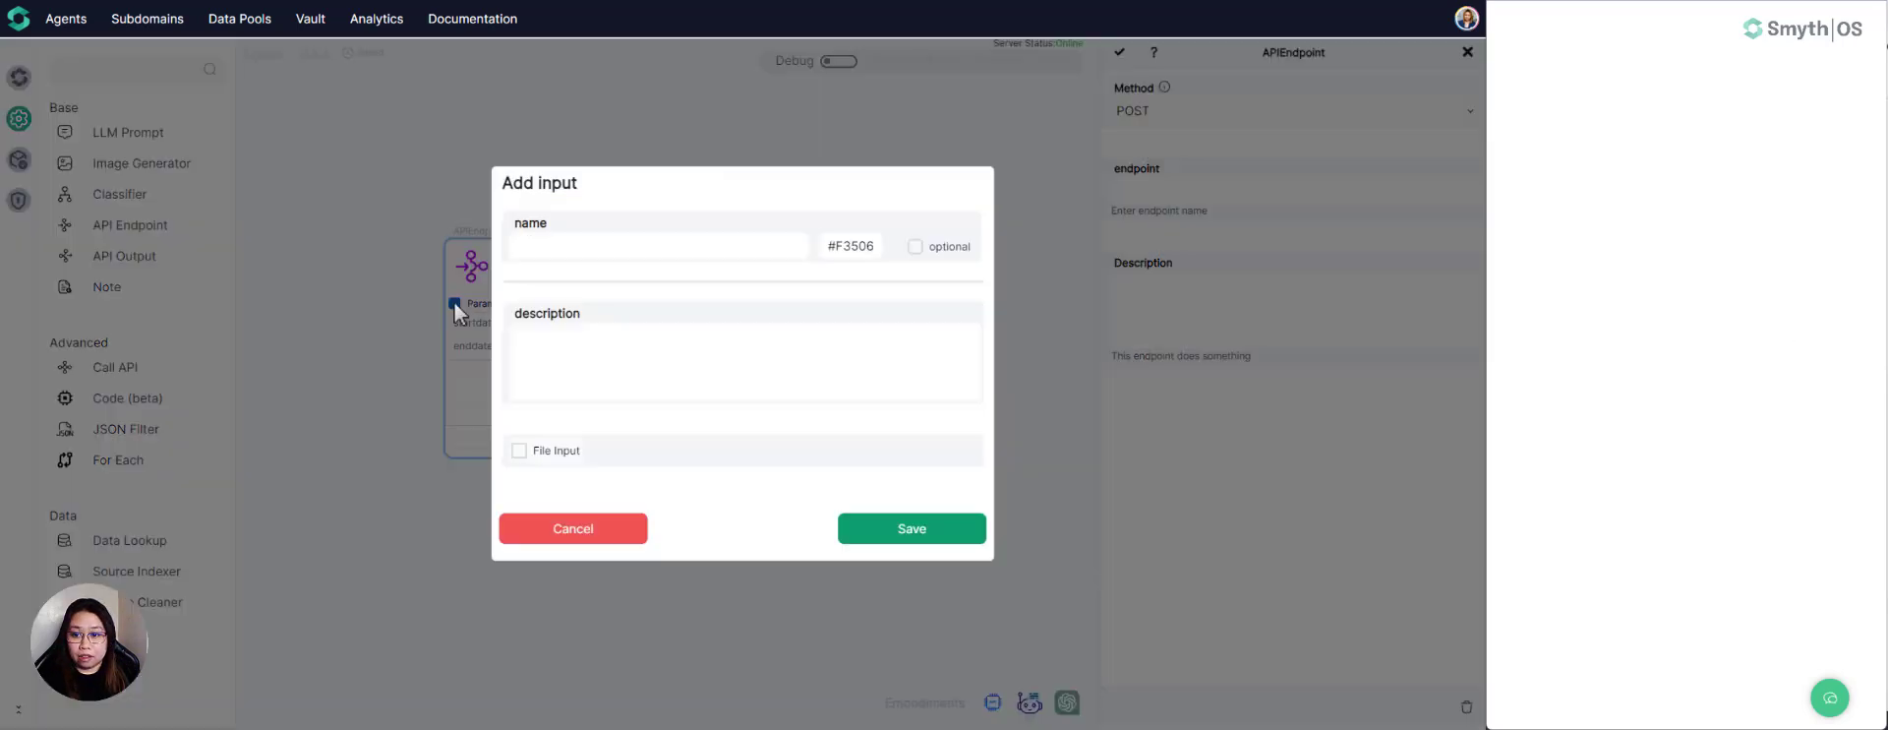
pyautogui.click(581, 247)
pyautogui.write('path')
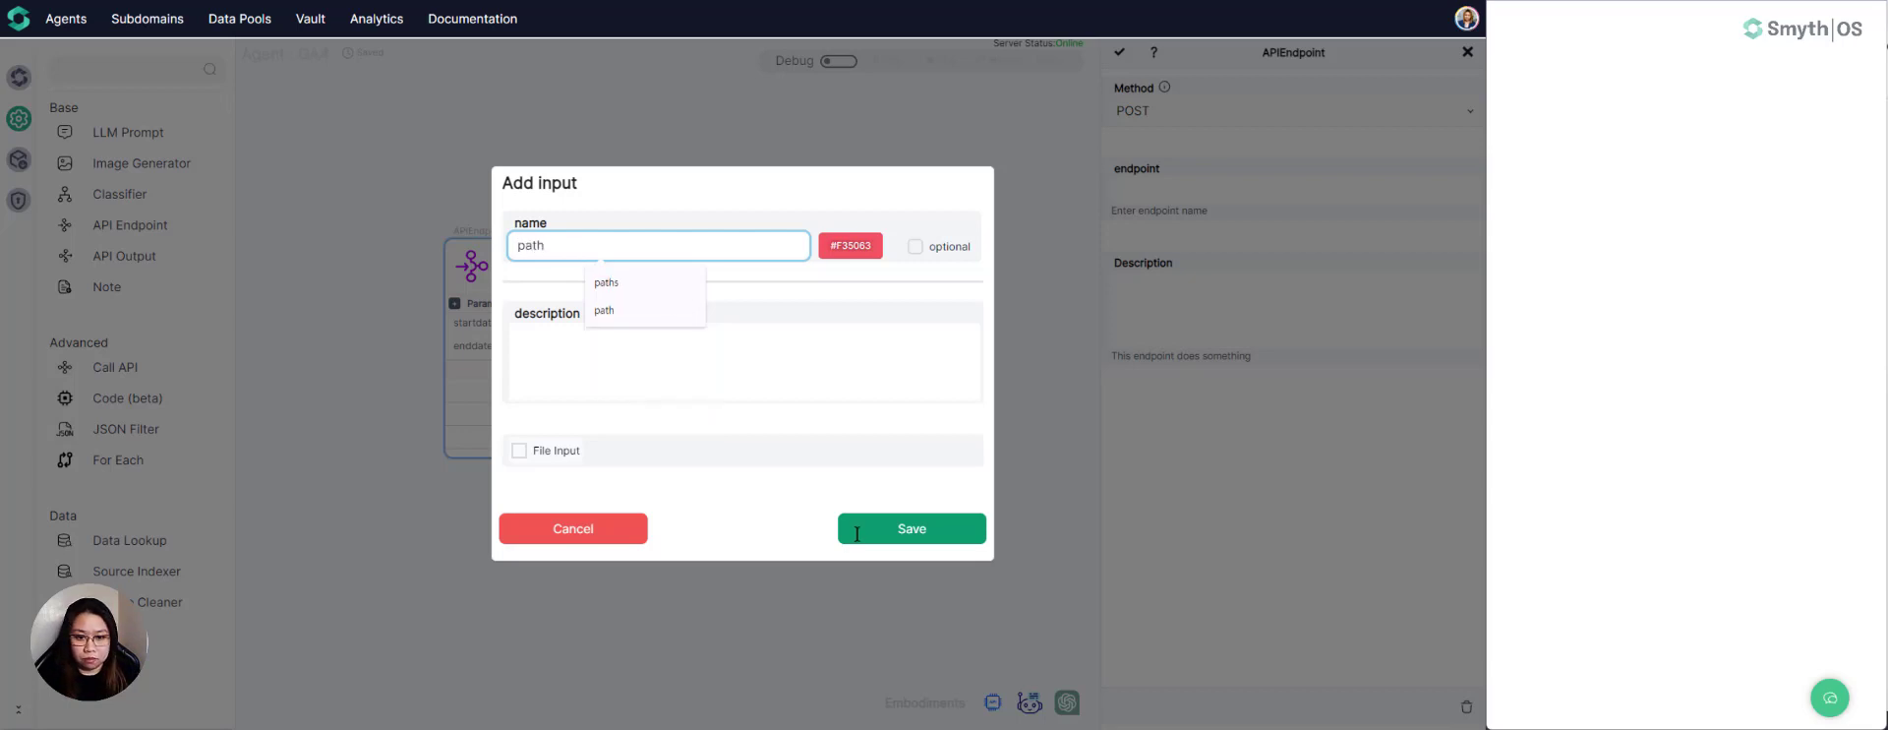
pyautogui.click(873, 534)
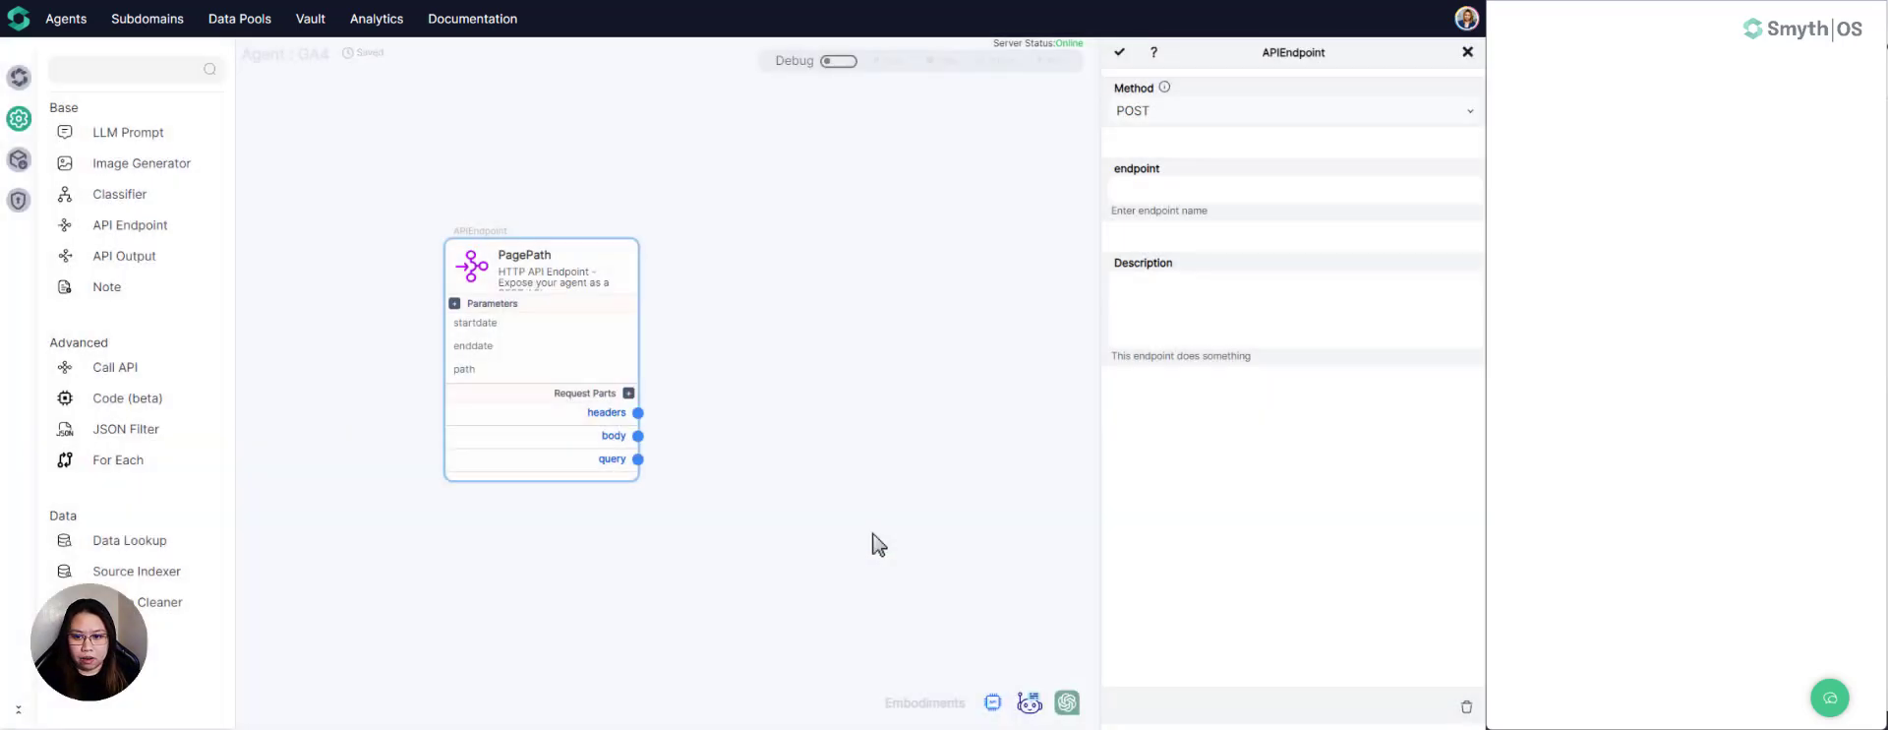
# - Move the PagePath component closer to the upper-left corner of the canvas
pyautogui.moveTo(477, 261); pyautogui.dragTo(456, 233)
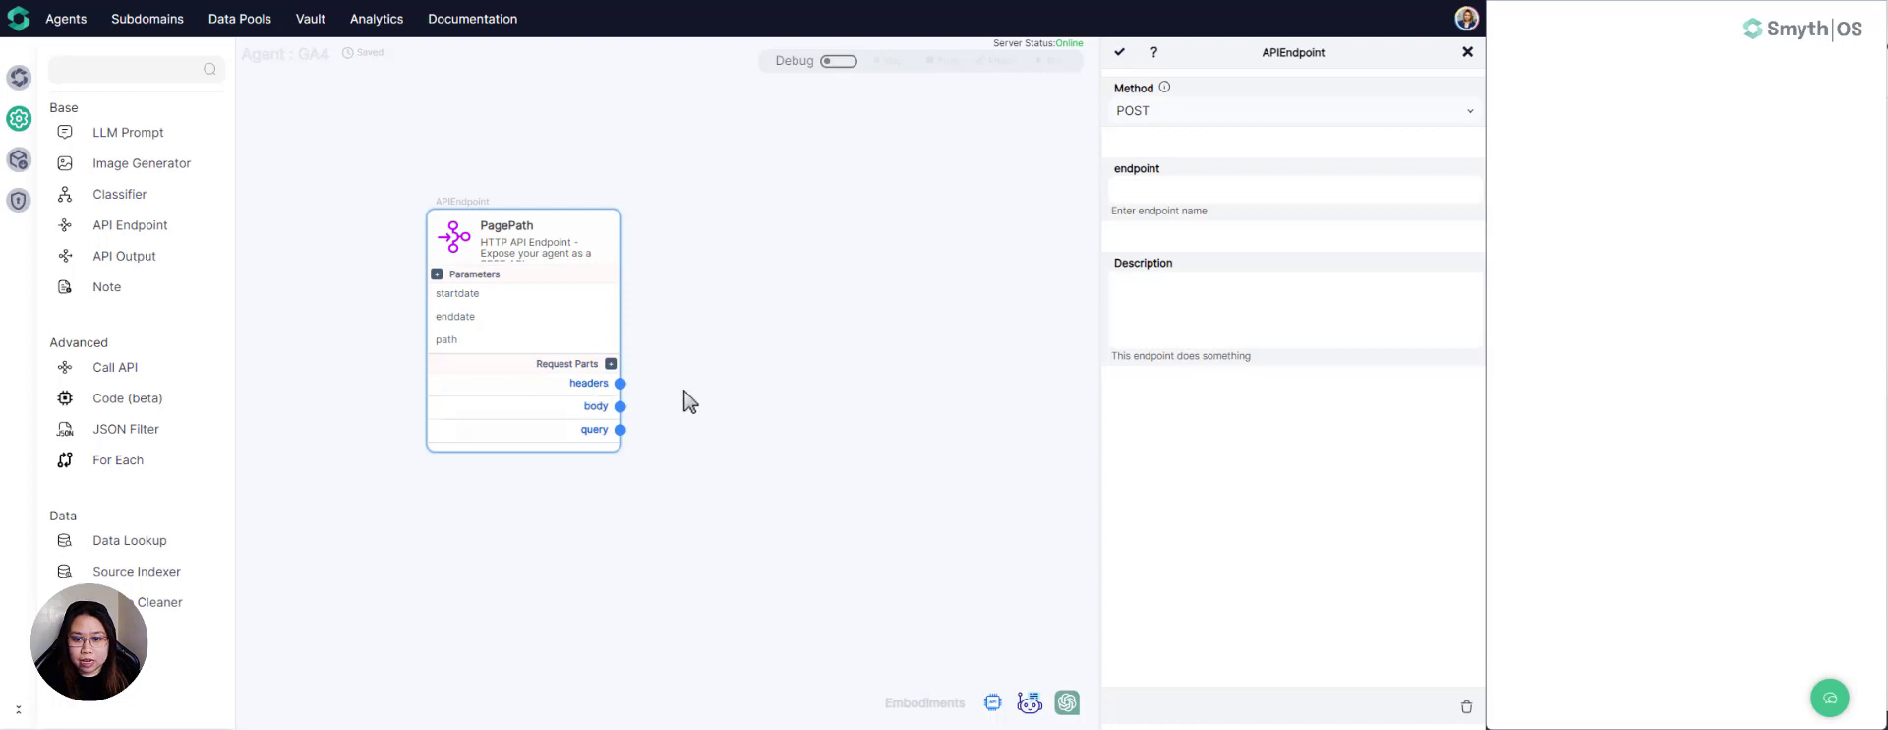
pyautogui.scroll(-1, 550, 397)
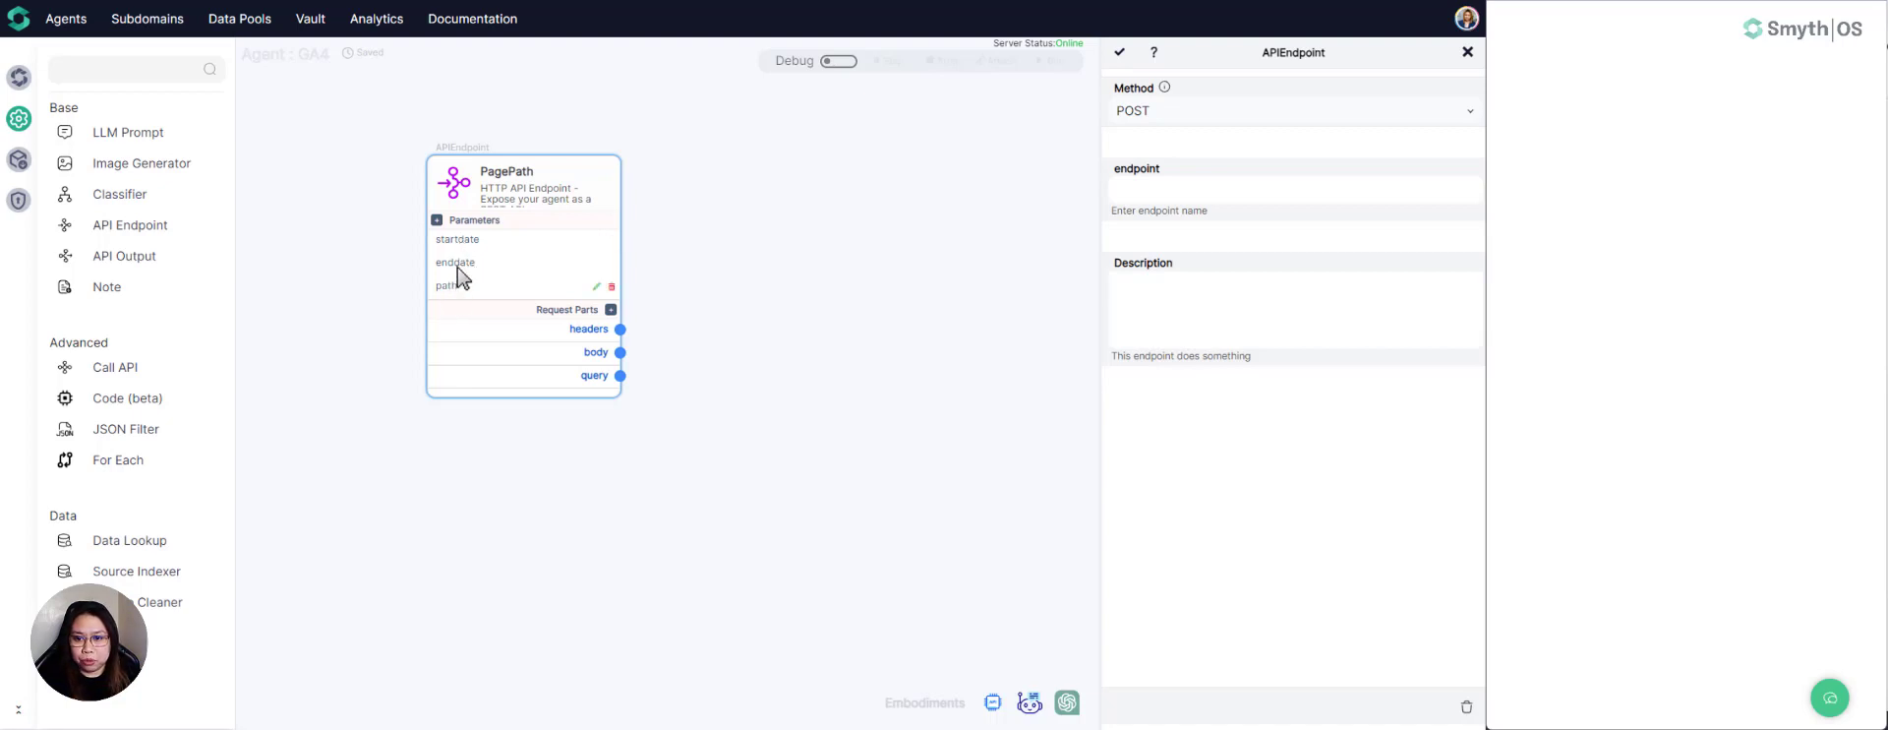
pyautogui.moveTo(447, 184); pyautogui.dragTo(399, 210)
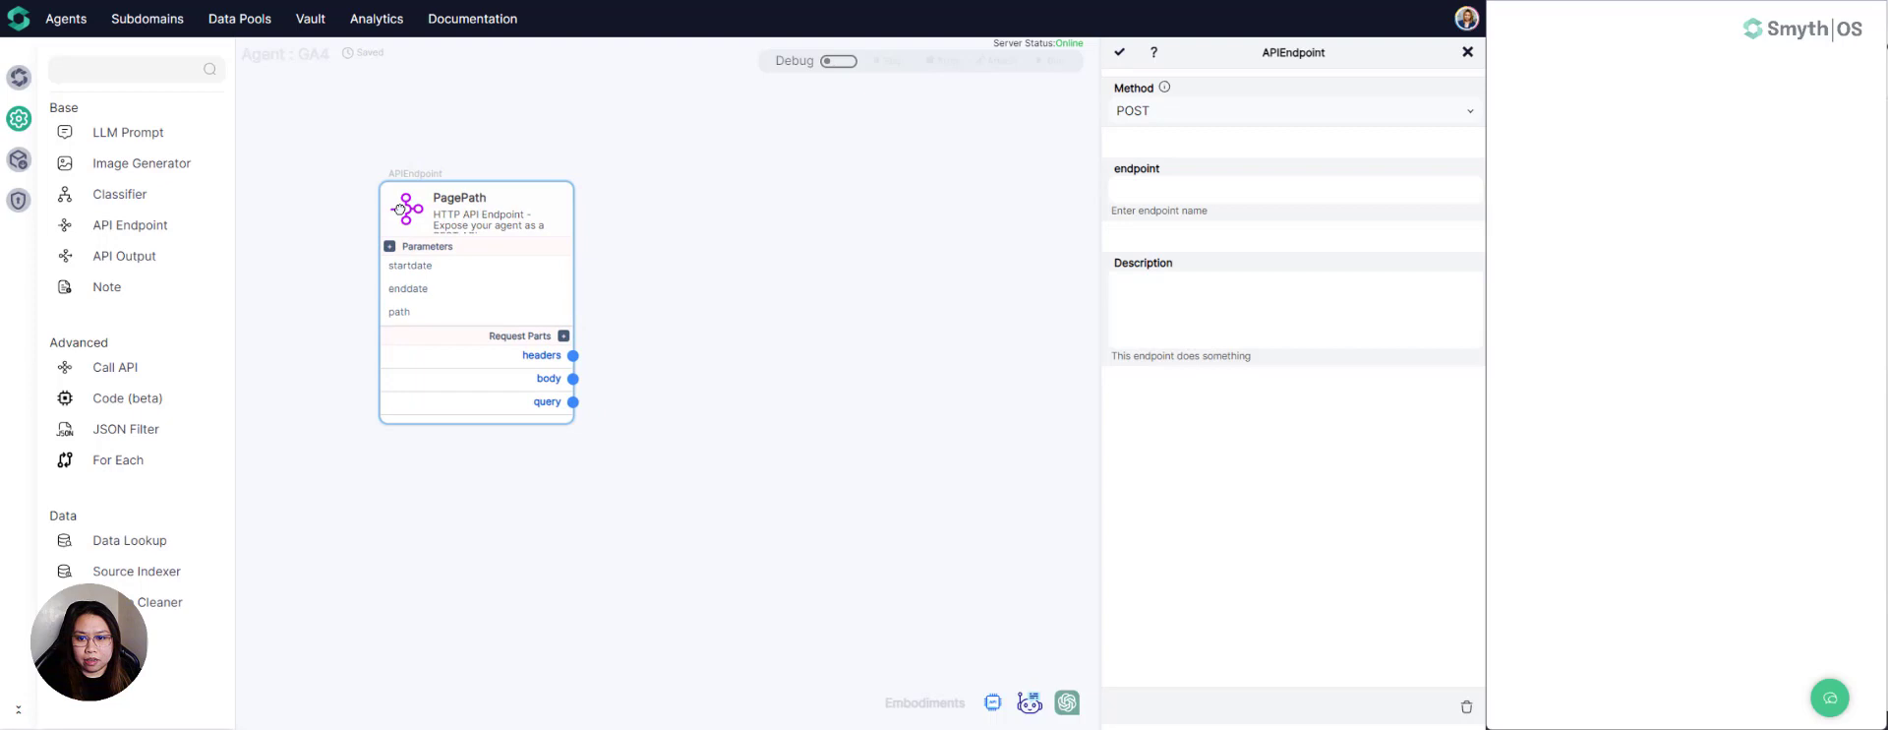
# - Add a request part output named start_date with the expression body.startdate to the PagePath endpoint
pyautogui.click(564, 336)
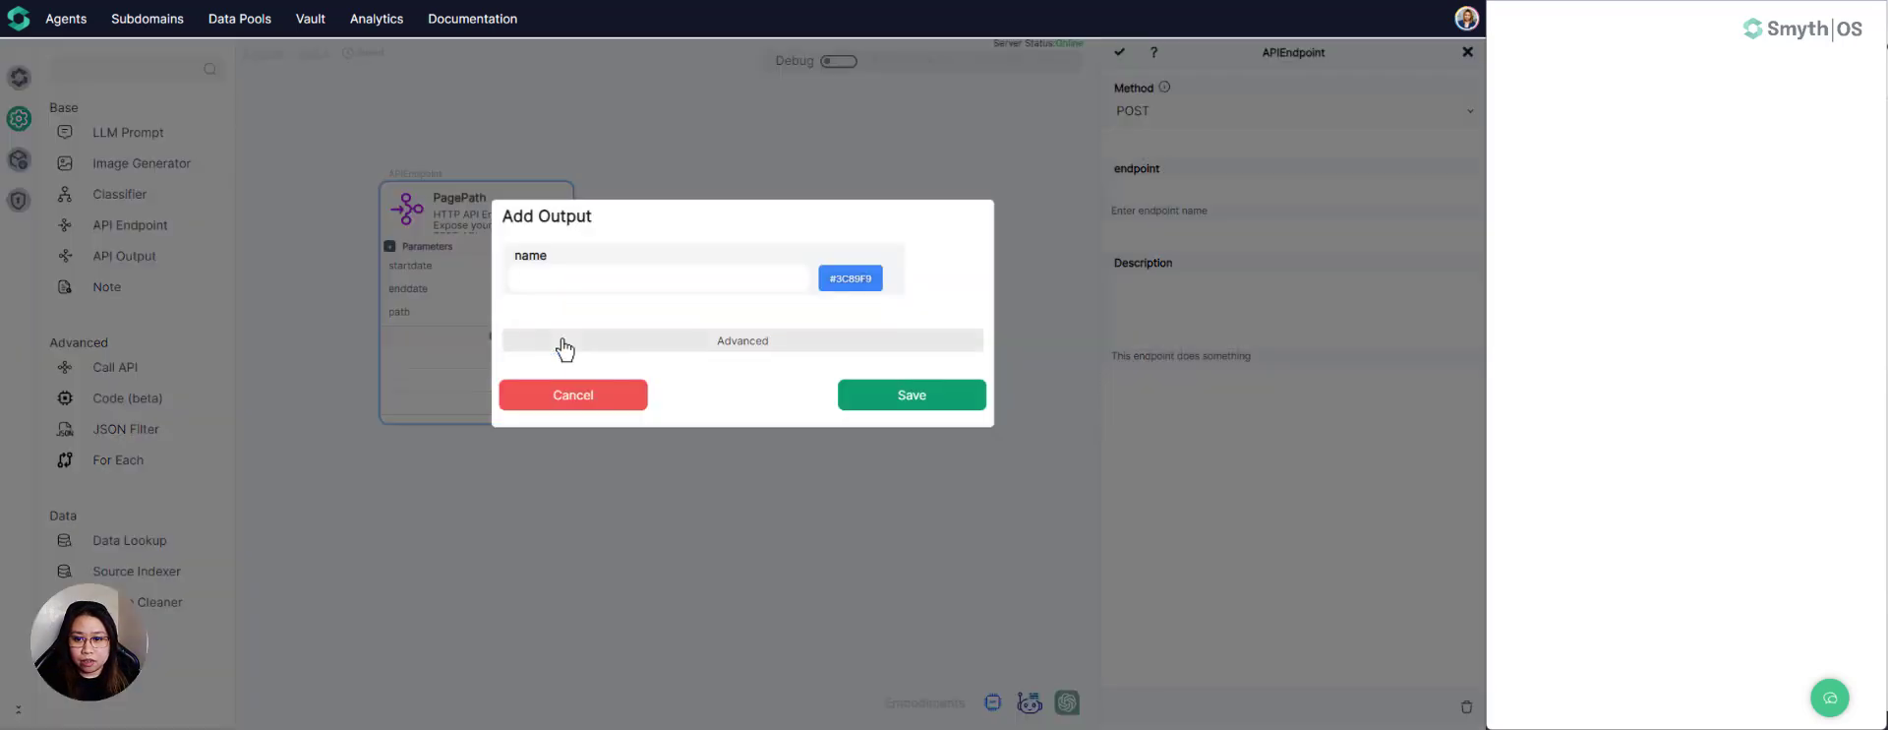
pyautogui.click(600, 280)
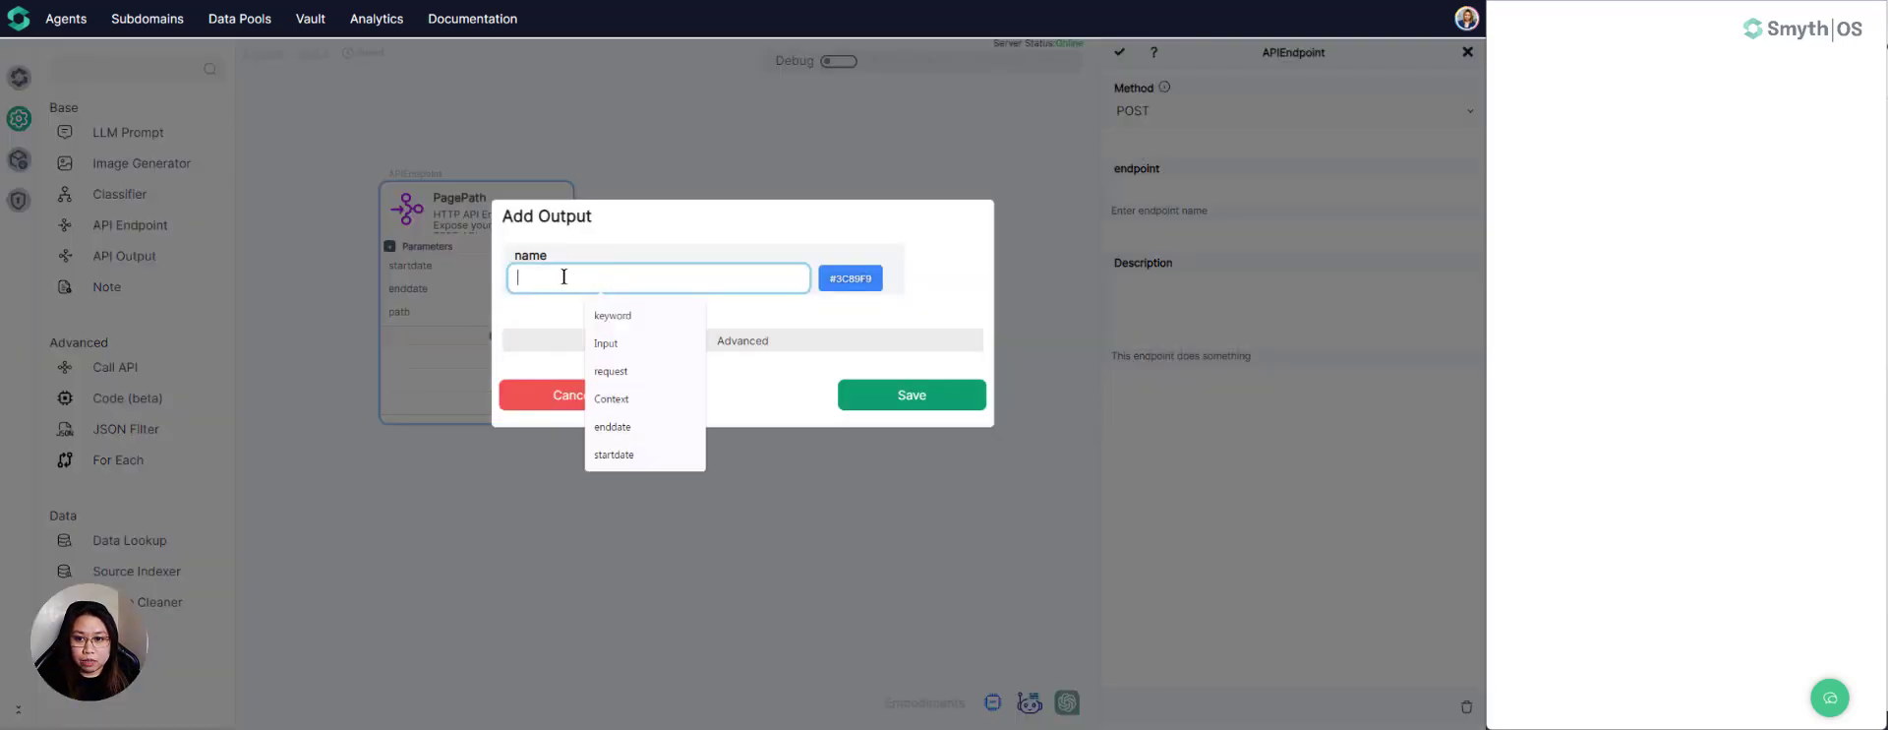
pyautogui.write('start')
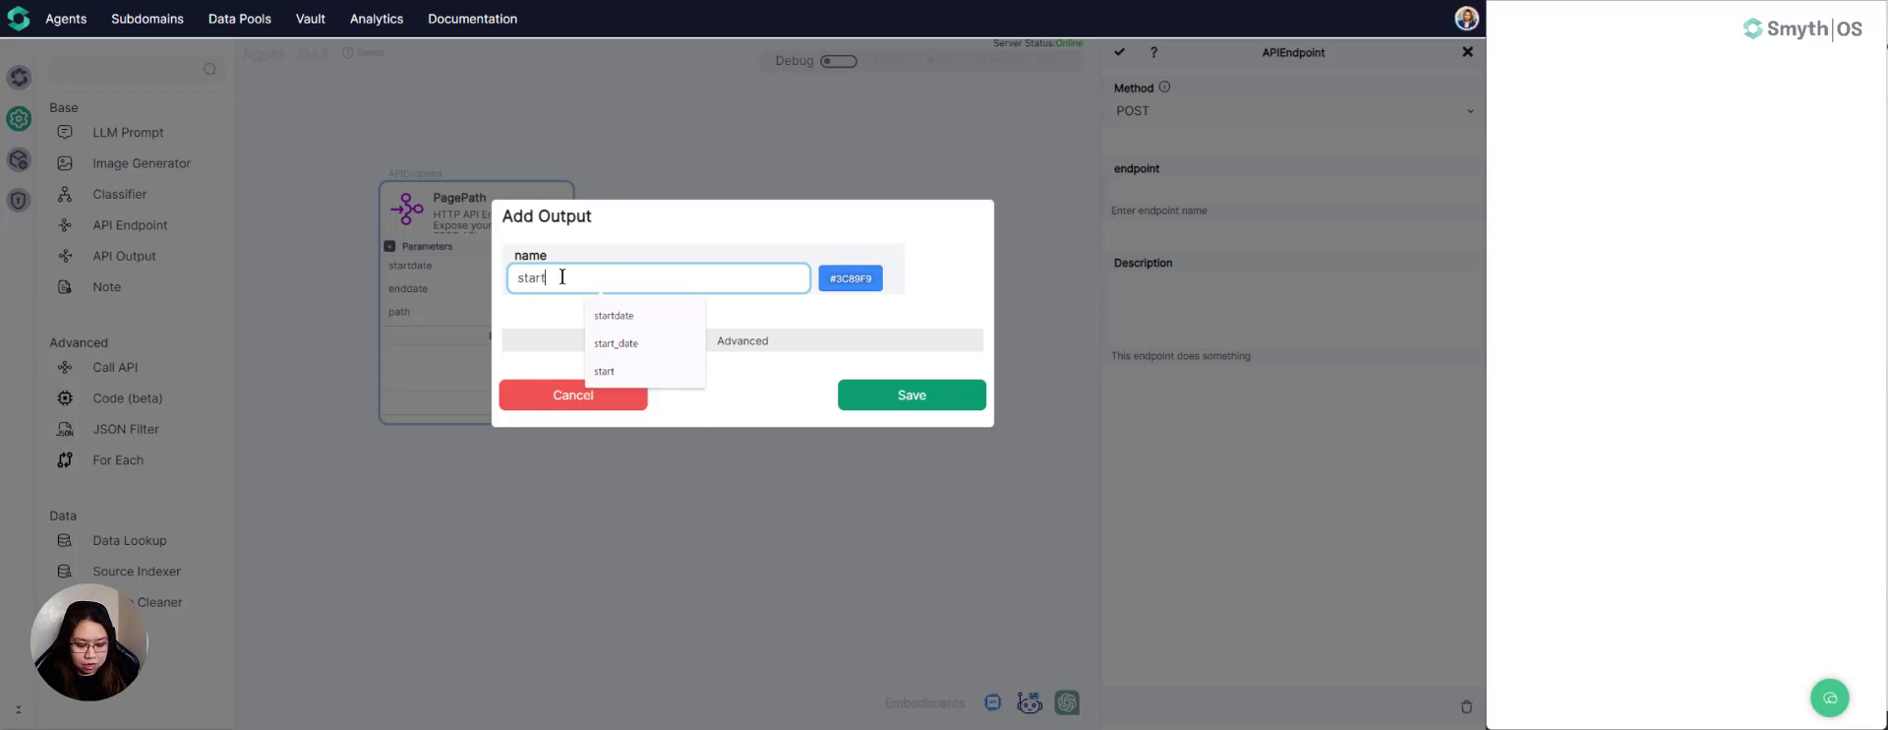
pyautogui.write('_date')
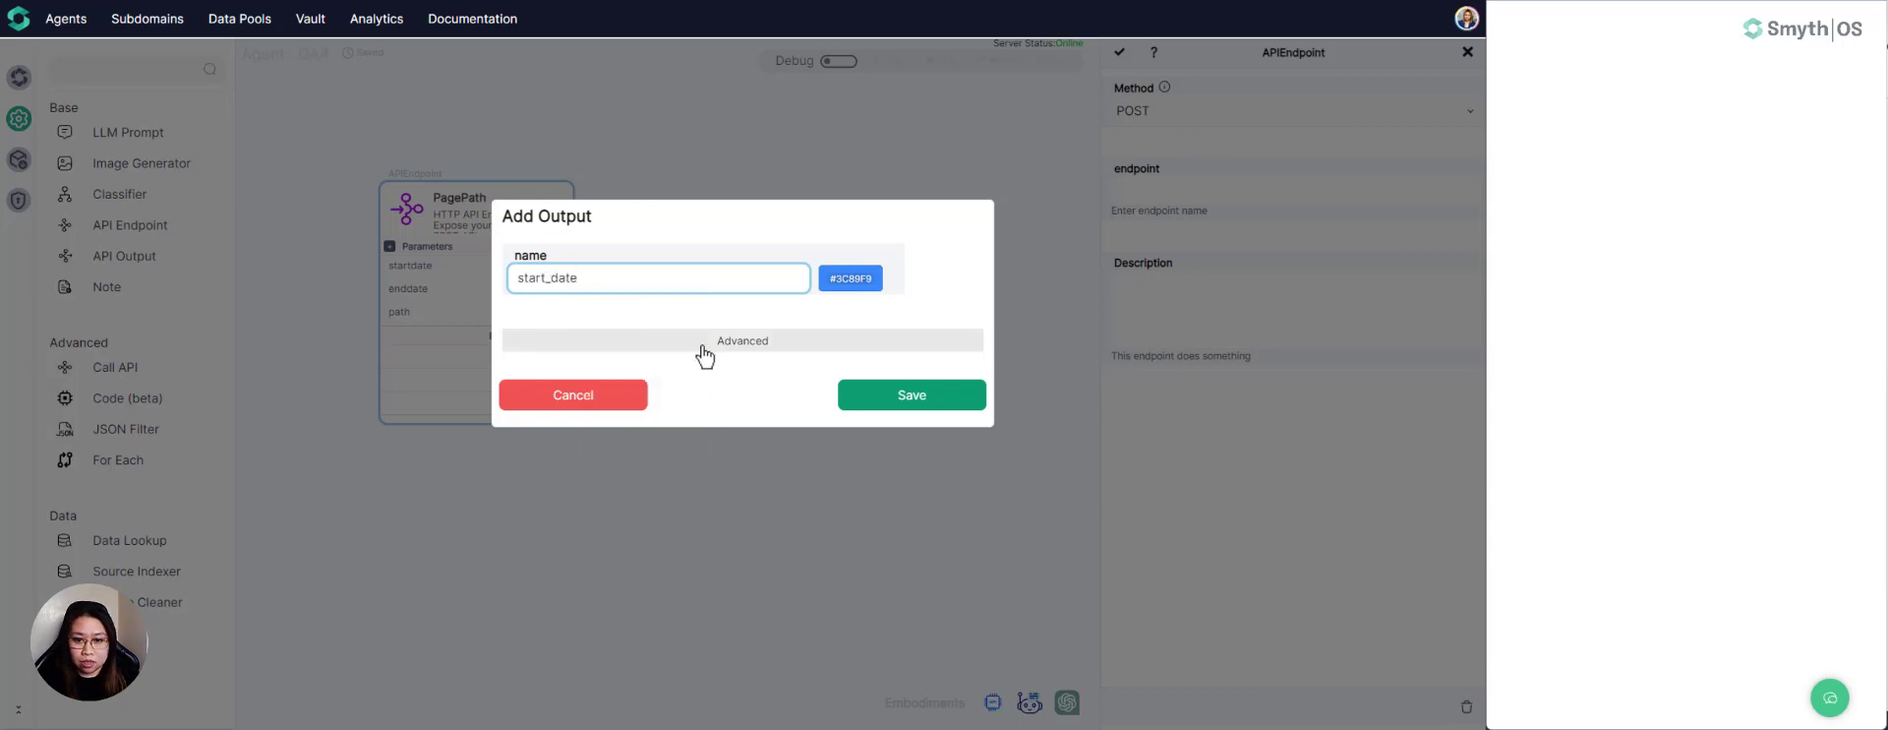
pyautogui.click(704, 344)
pyautogui.click(614, 400)
pyautogui.write('b')
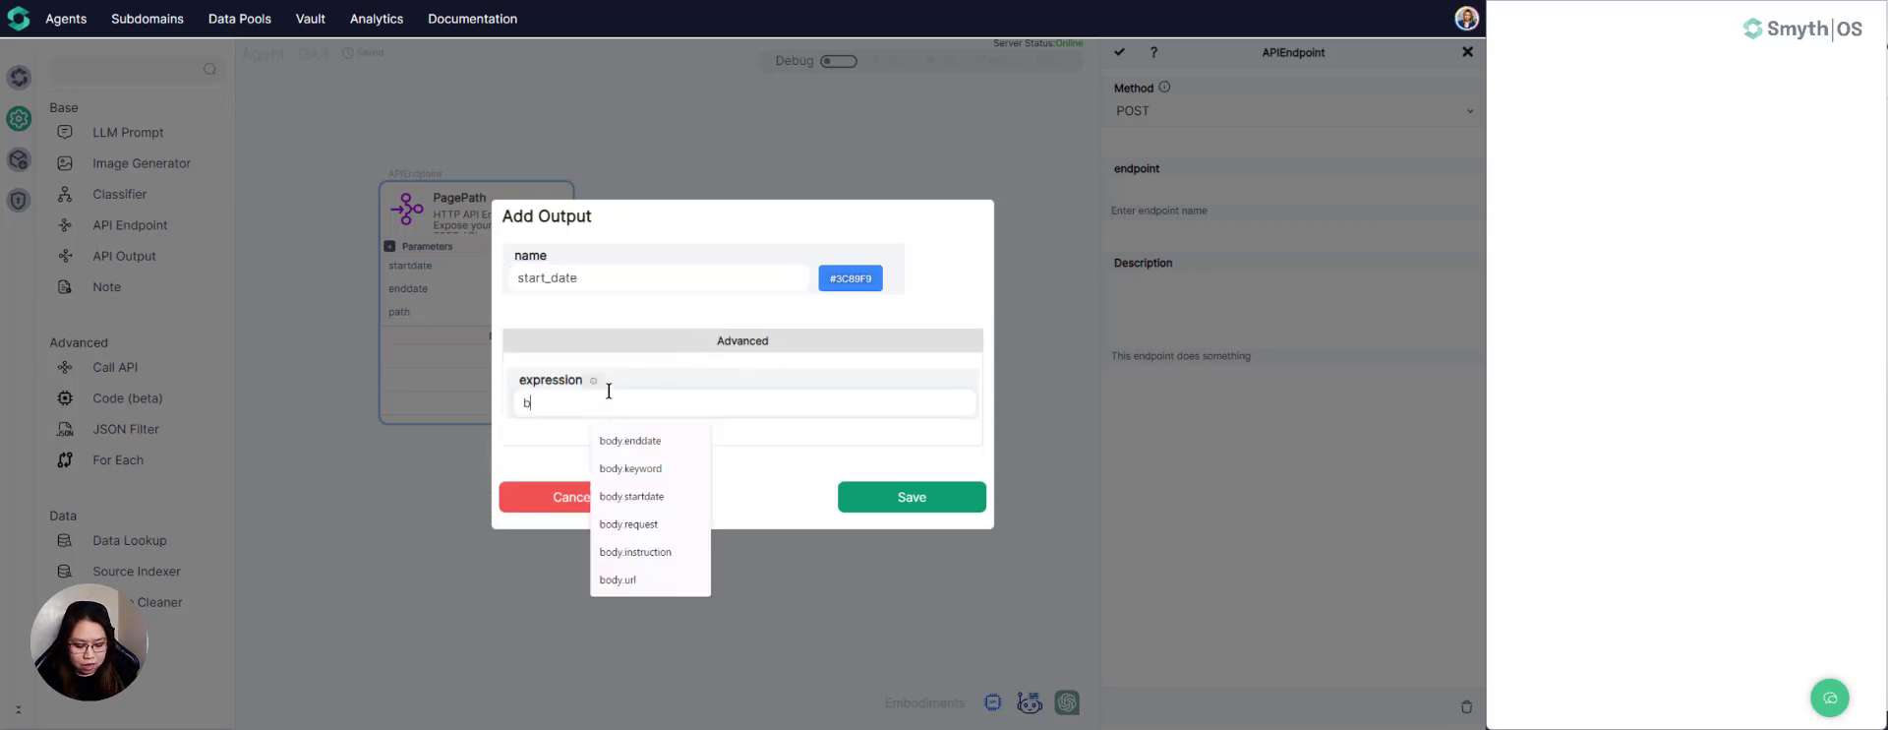
pyautogui.write('ody.sta')
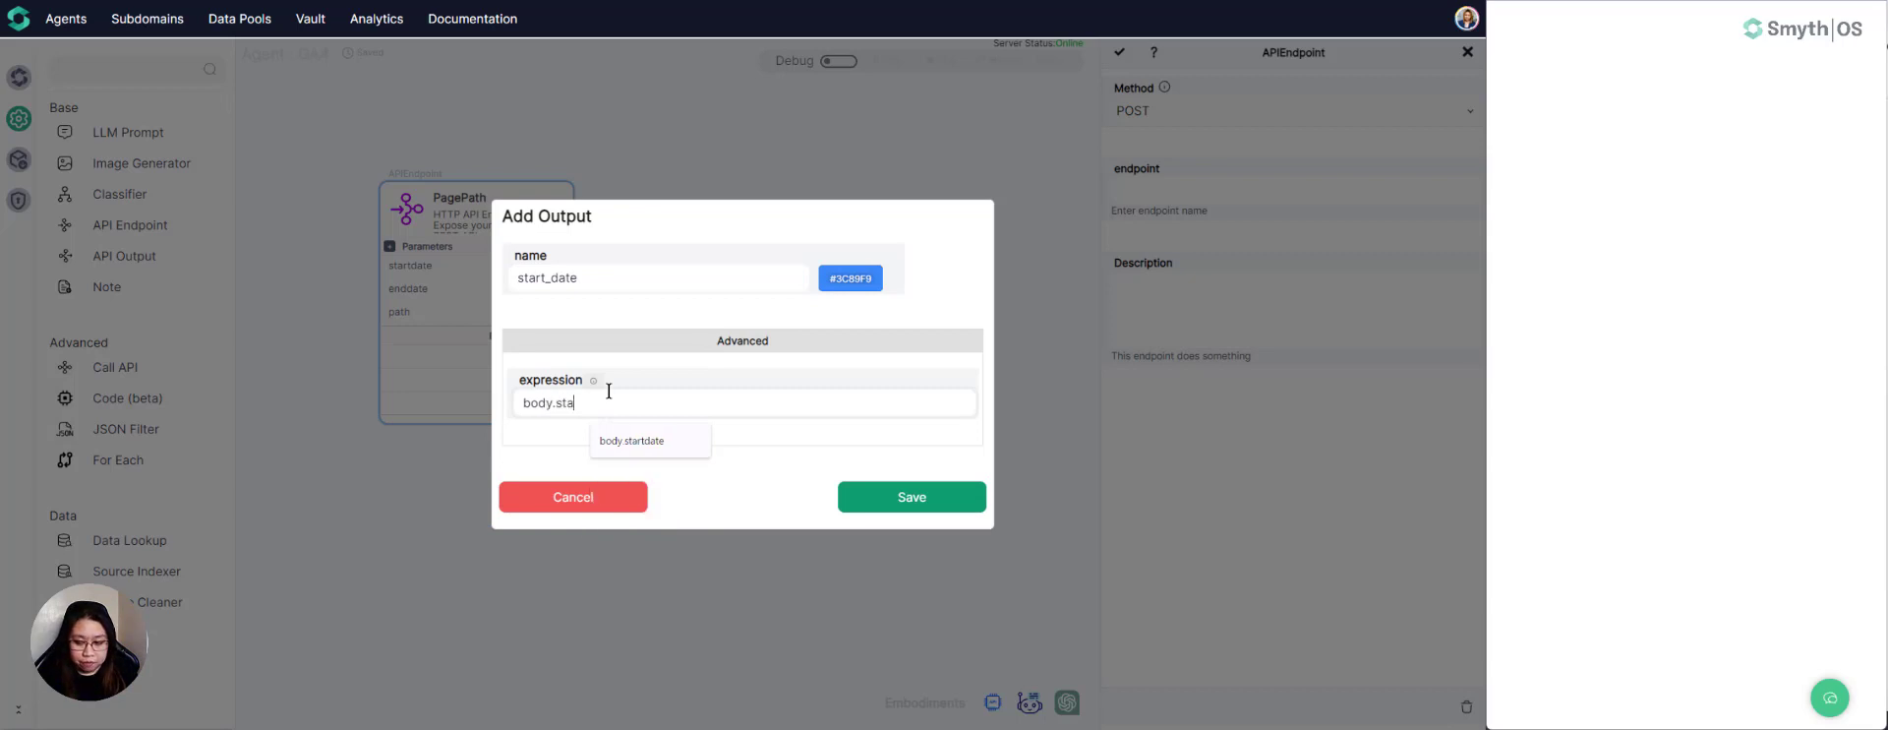
pyautogui.write('rtdate')
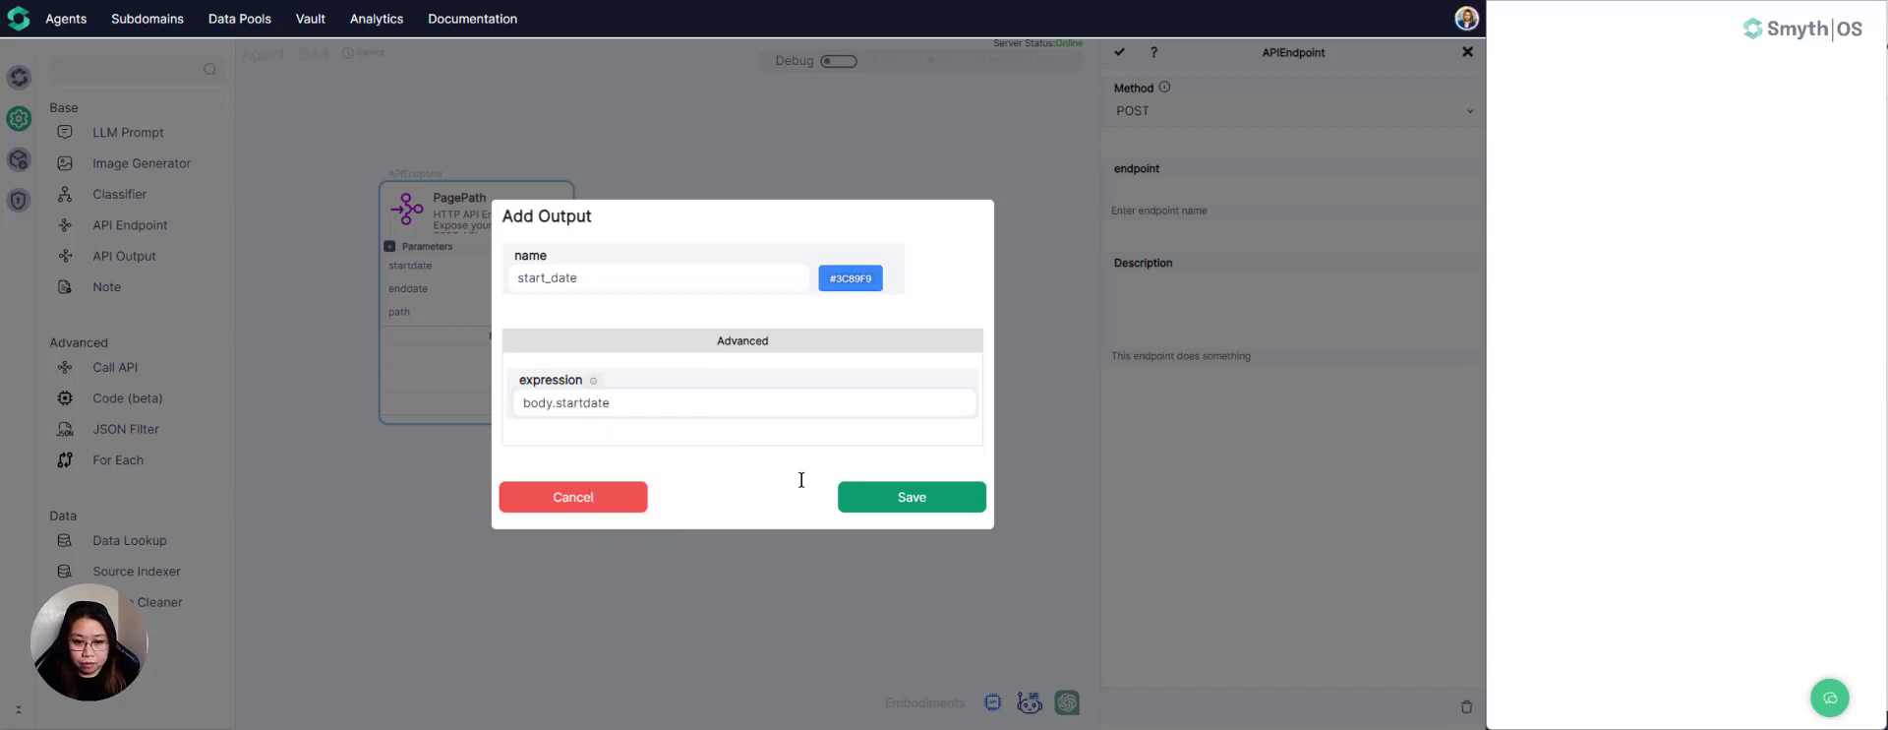
pyautogui.click(875, 507)
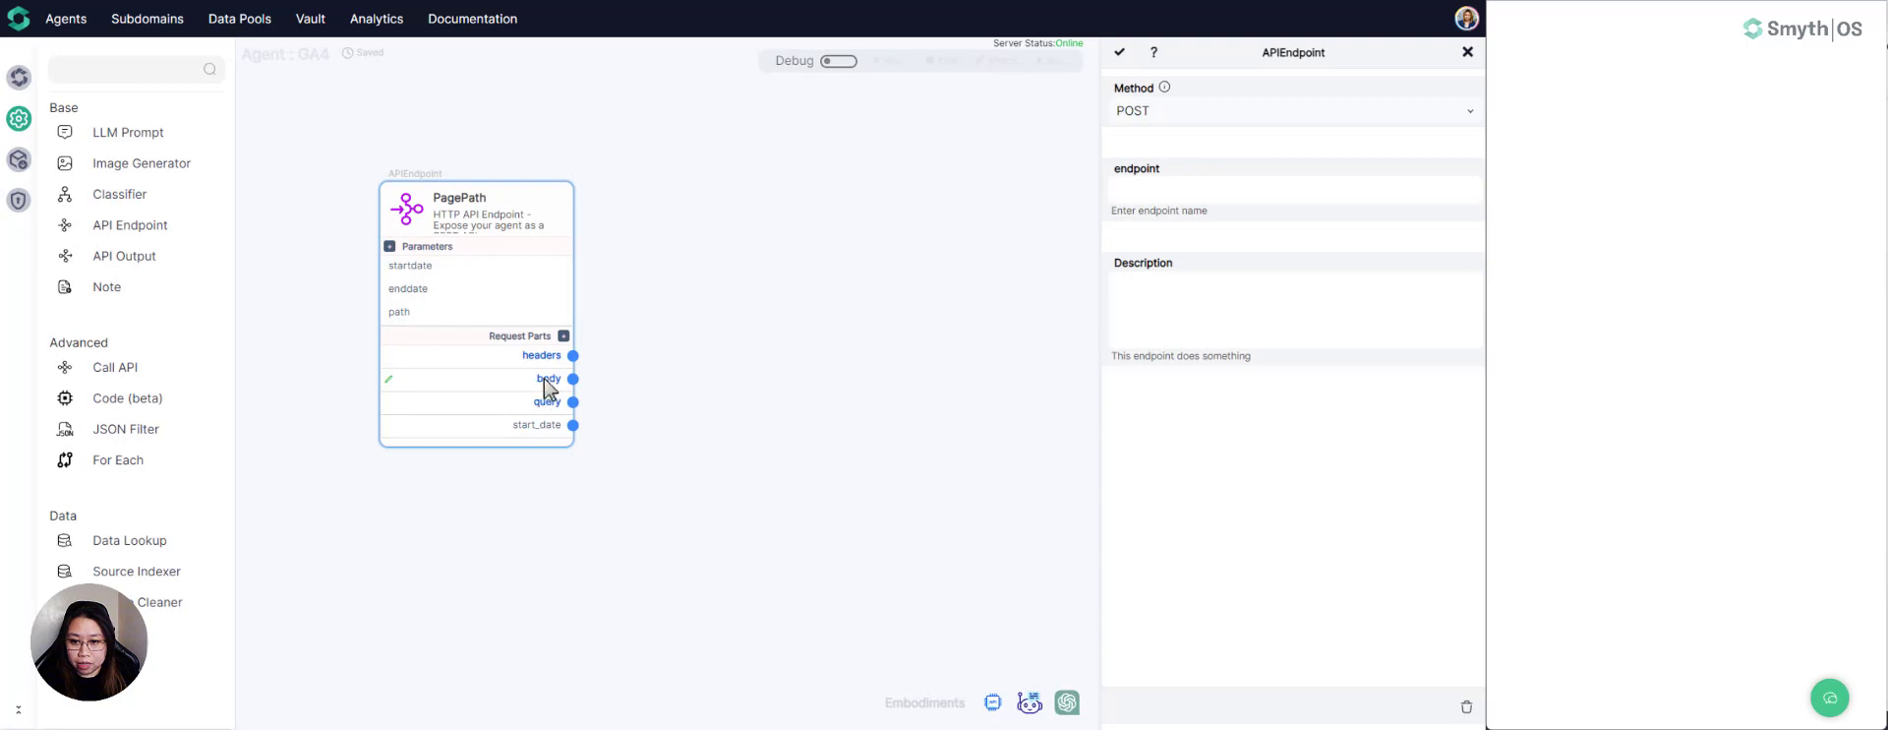
# - Add a request part output named end_date with the expression body.enddate to the PagePath endpoint
pyautogui.click(563, 337)
pyautogui.click(562, 278)
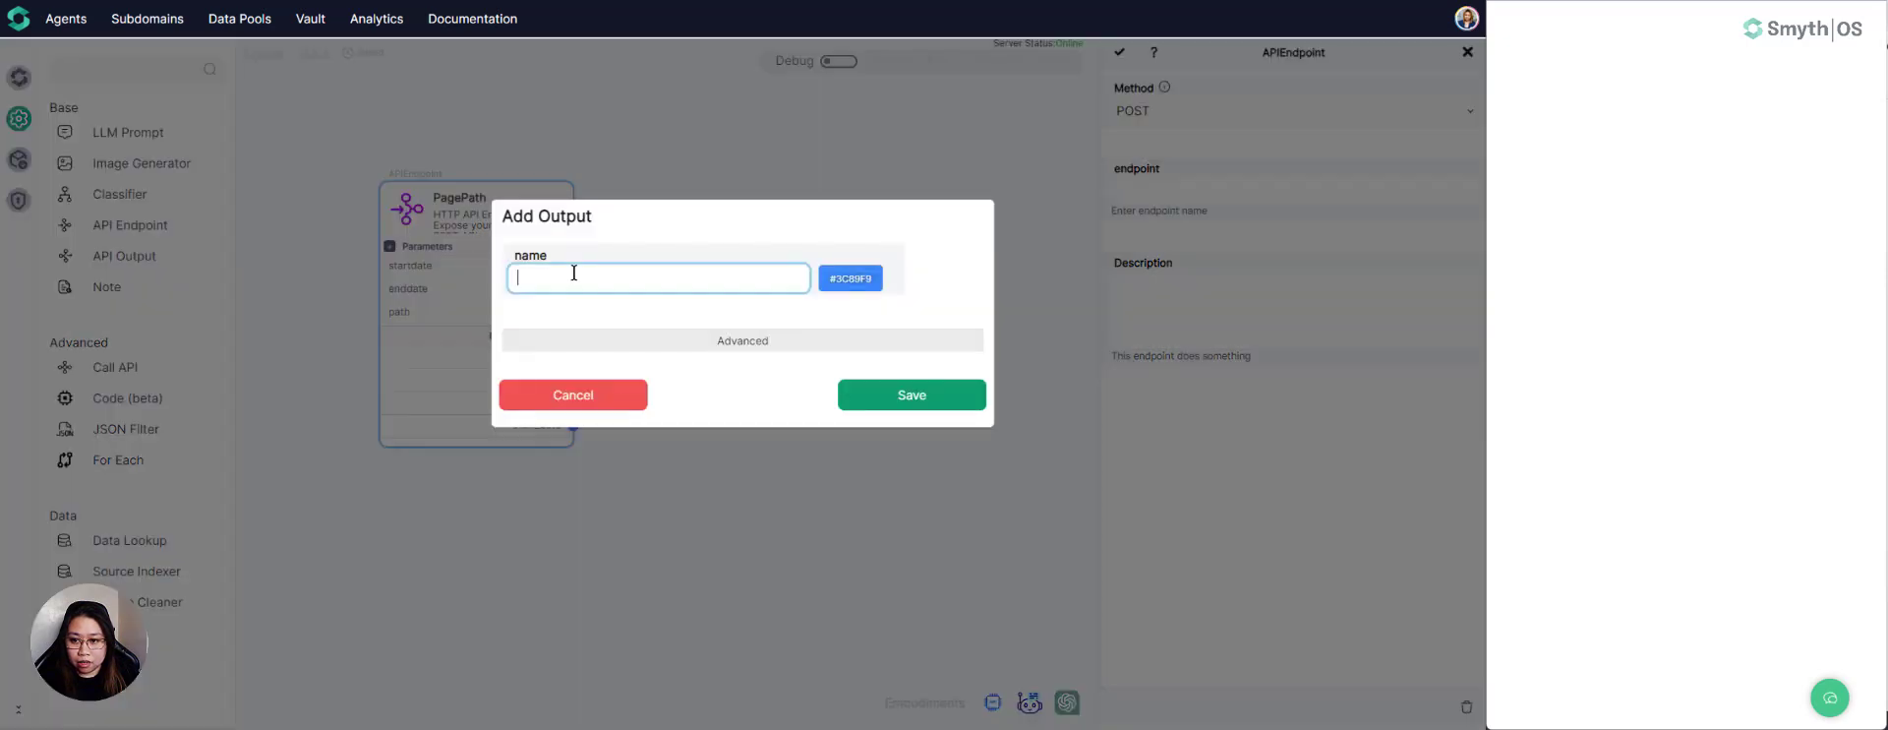
pyautogui.write('end')
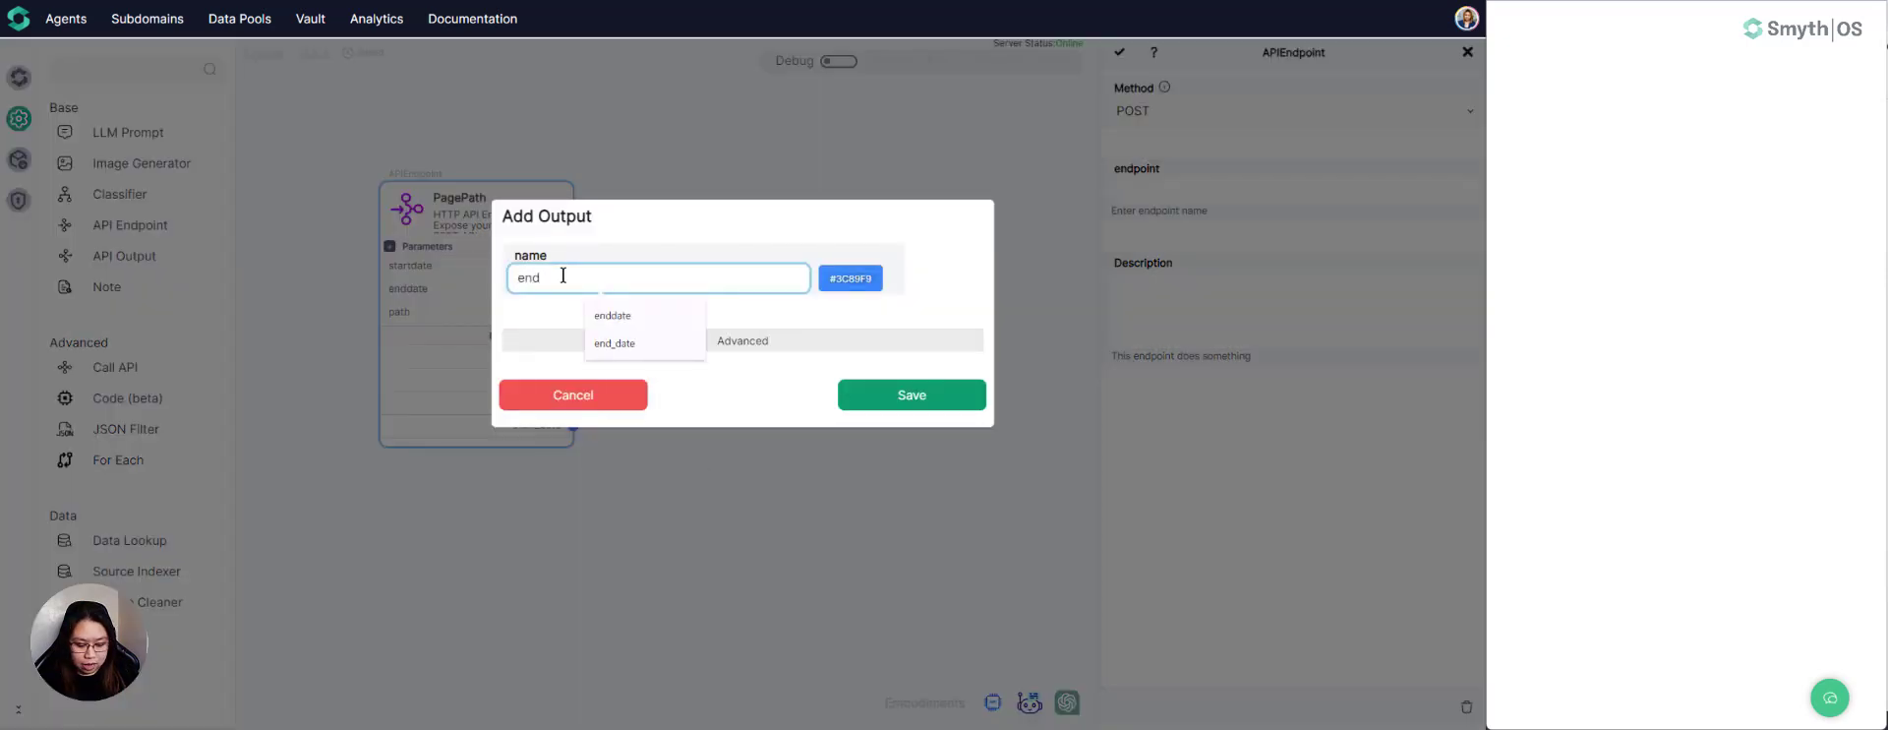
pyautogui.write('_date')
pyautogui.click(696, 344)
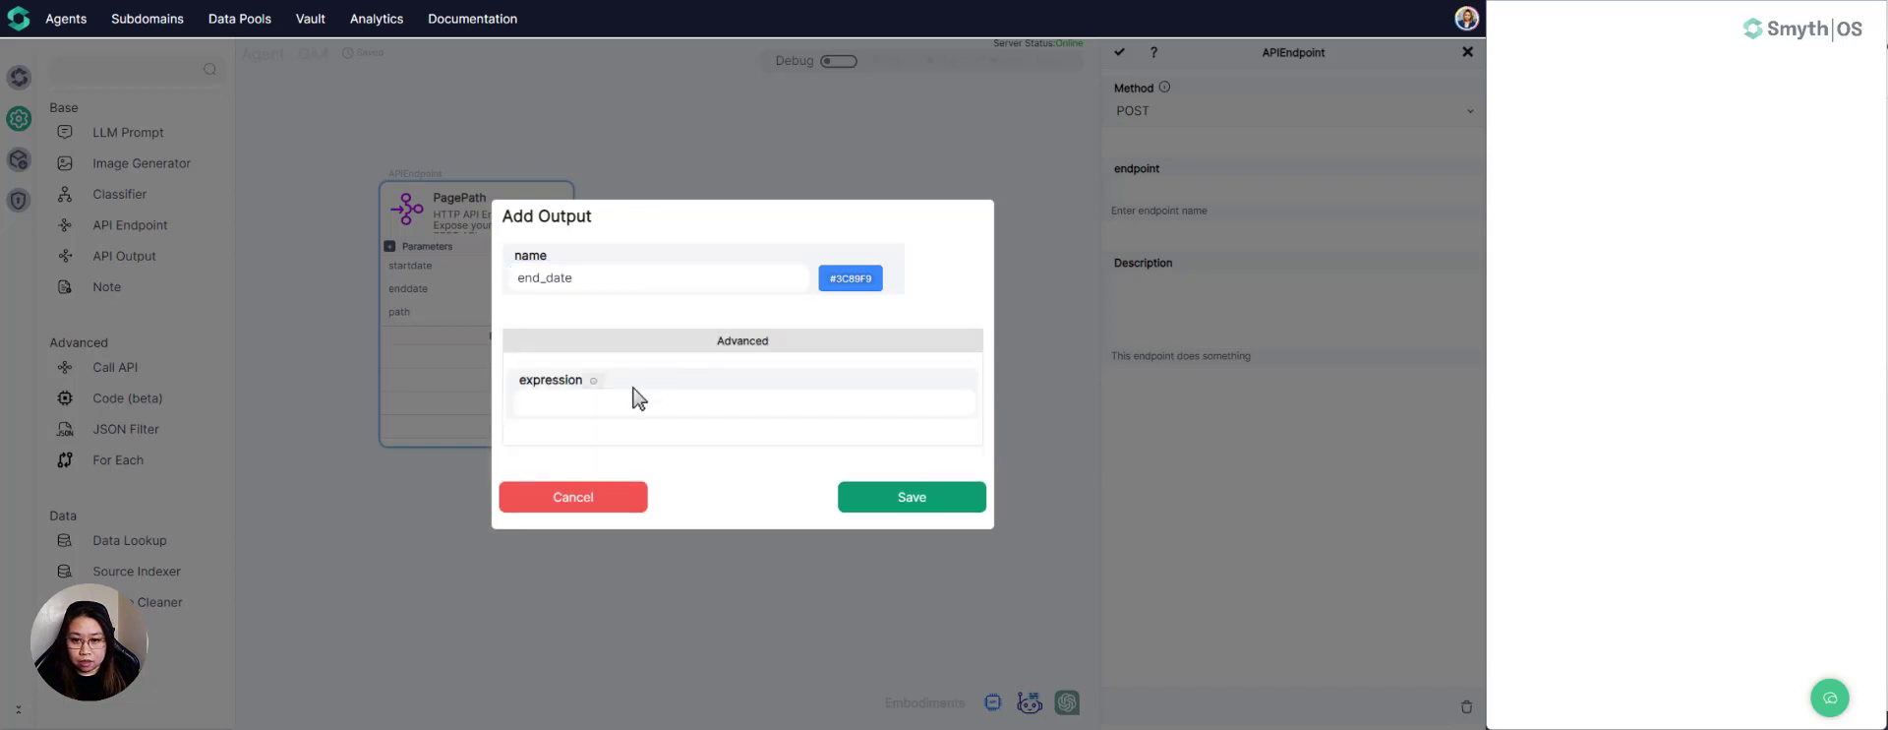
pyautogui.click(593, 404)
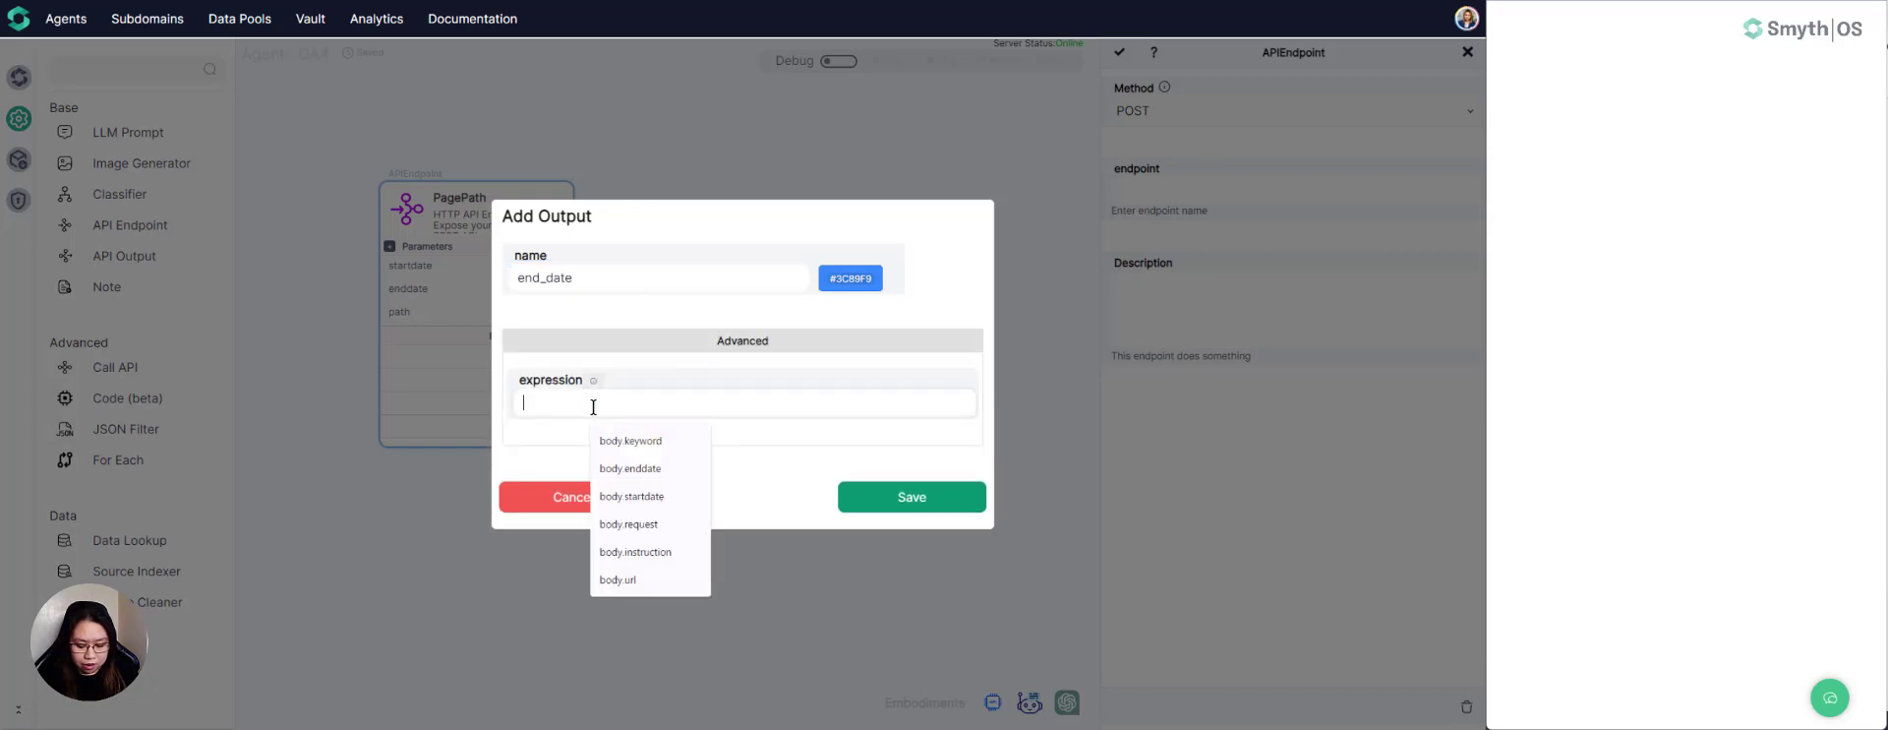
pyautogui.write('body.enddate')
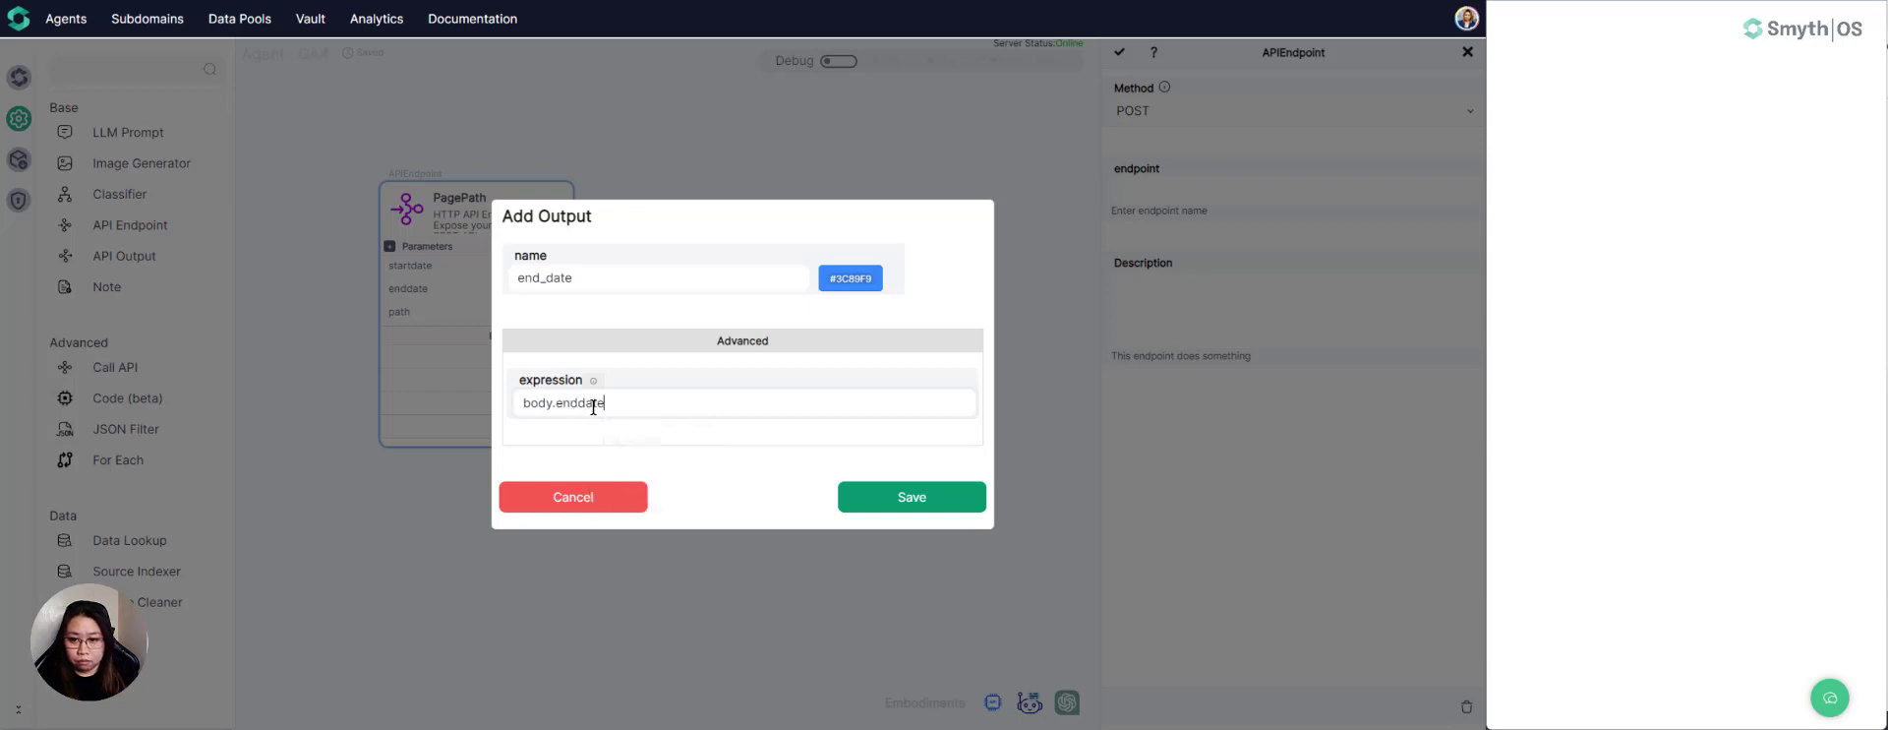
pyautogui.click(875, 501)
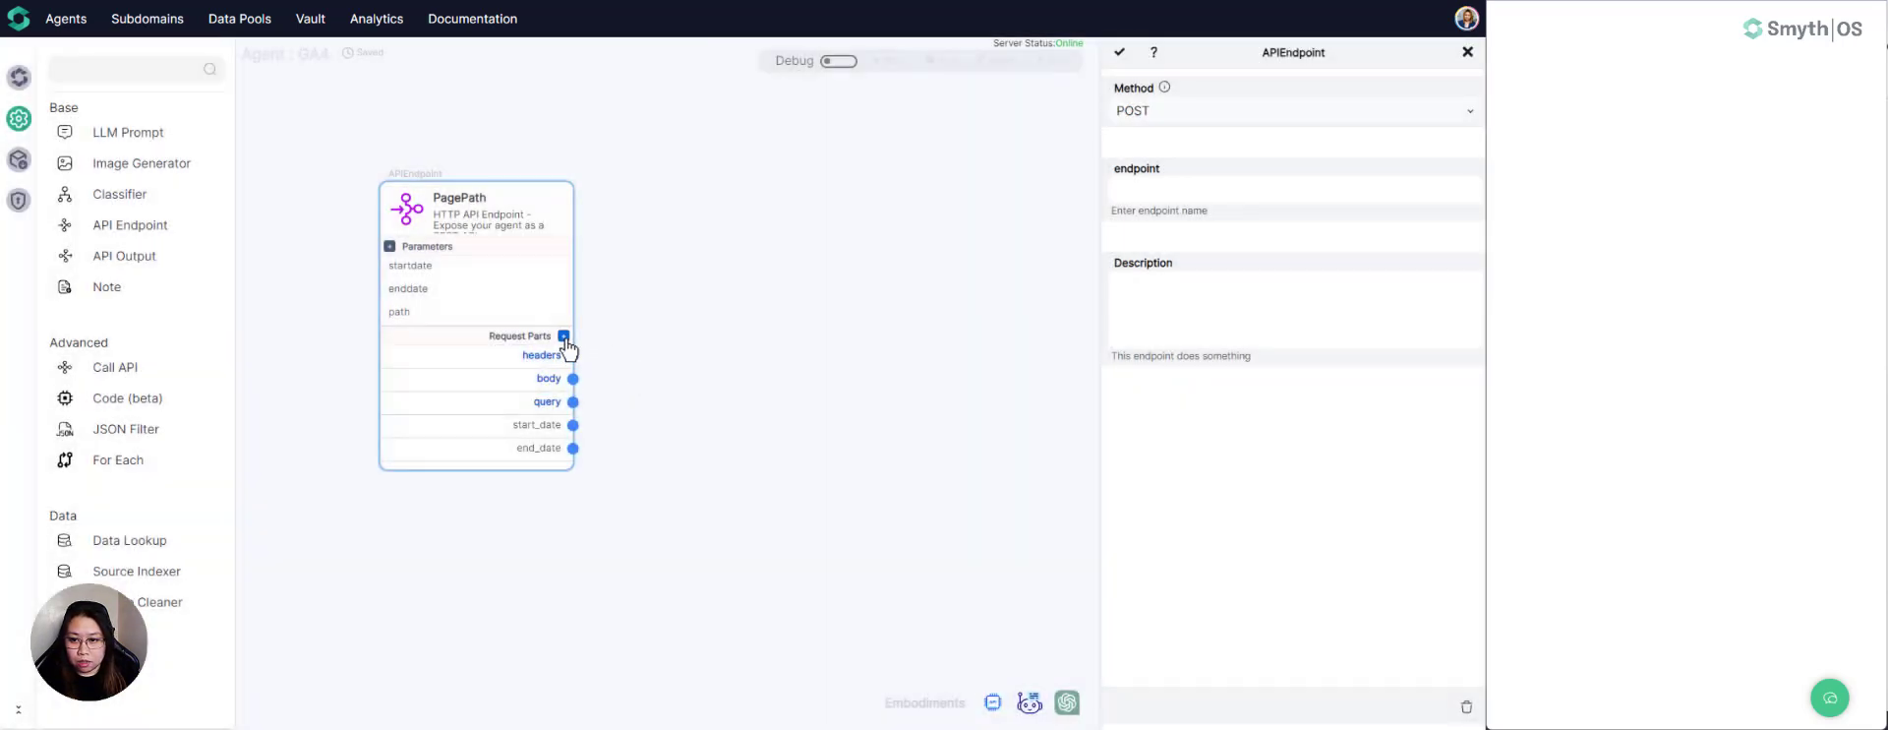
# - Add a request part output named body.path to the PagePath endpoint and shift the component slightly left on the canvas
pyautogui.click(565, 339)
pyautogui.click(595, 283)
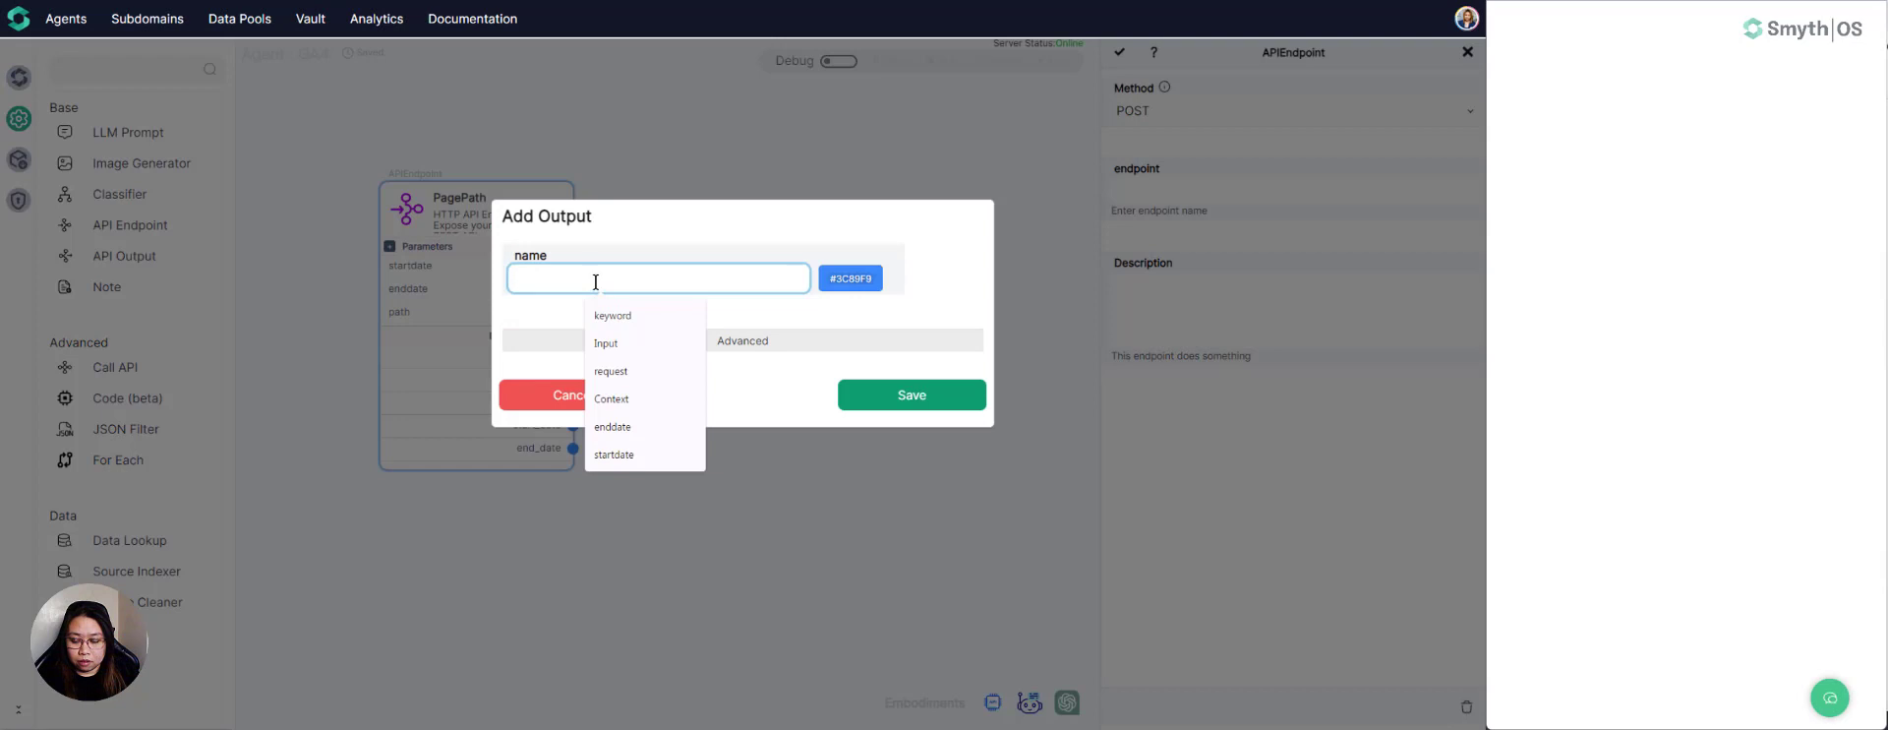
pyautogui.write('b')
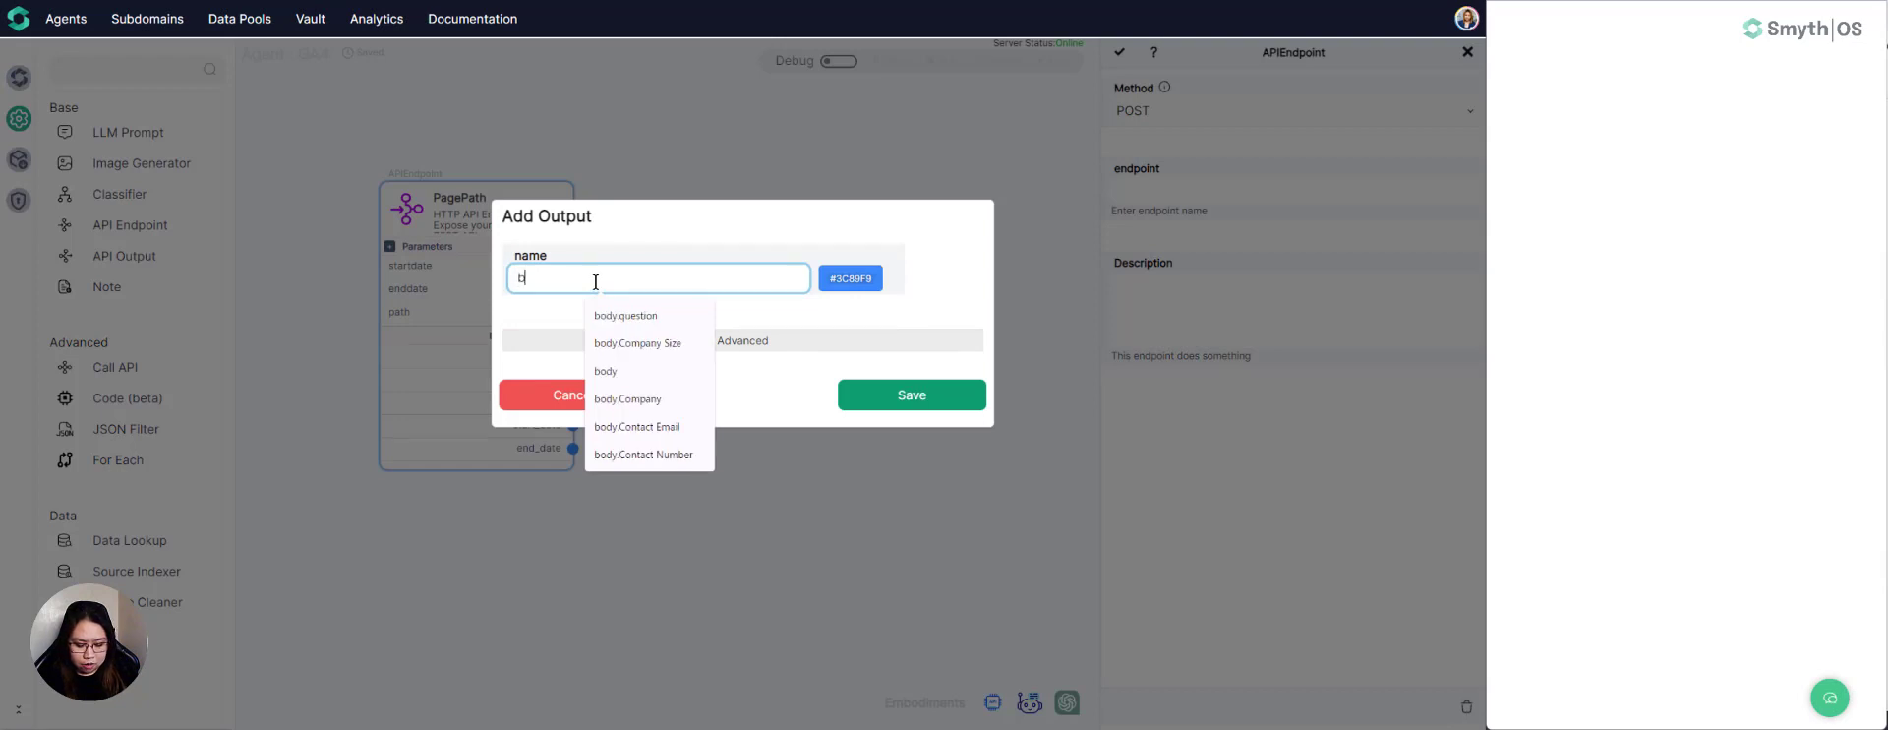
pyautogui.write('ody.')
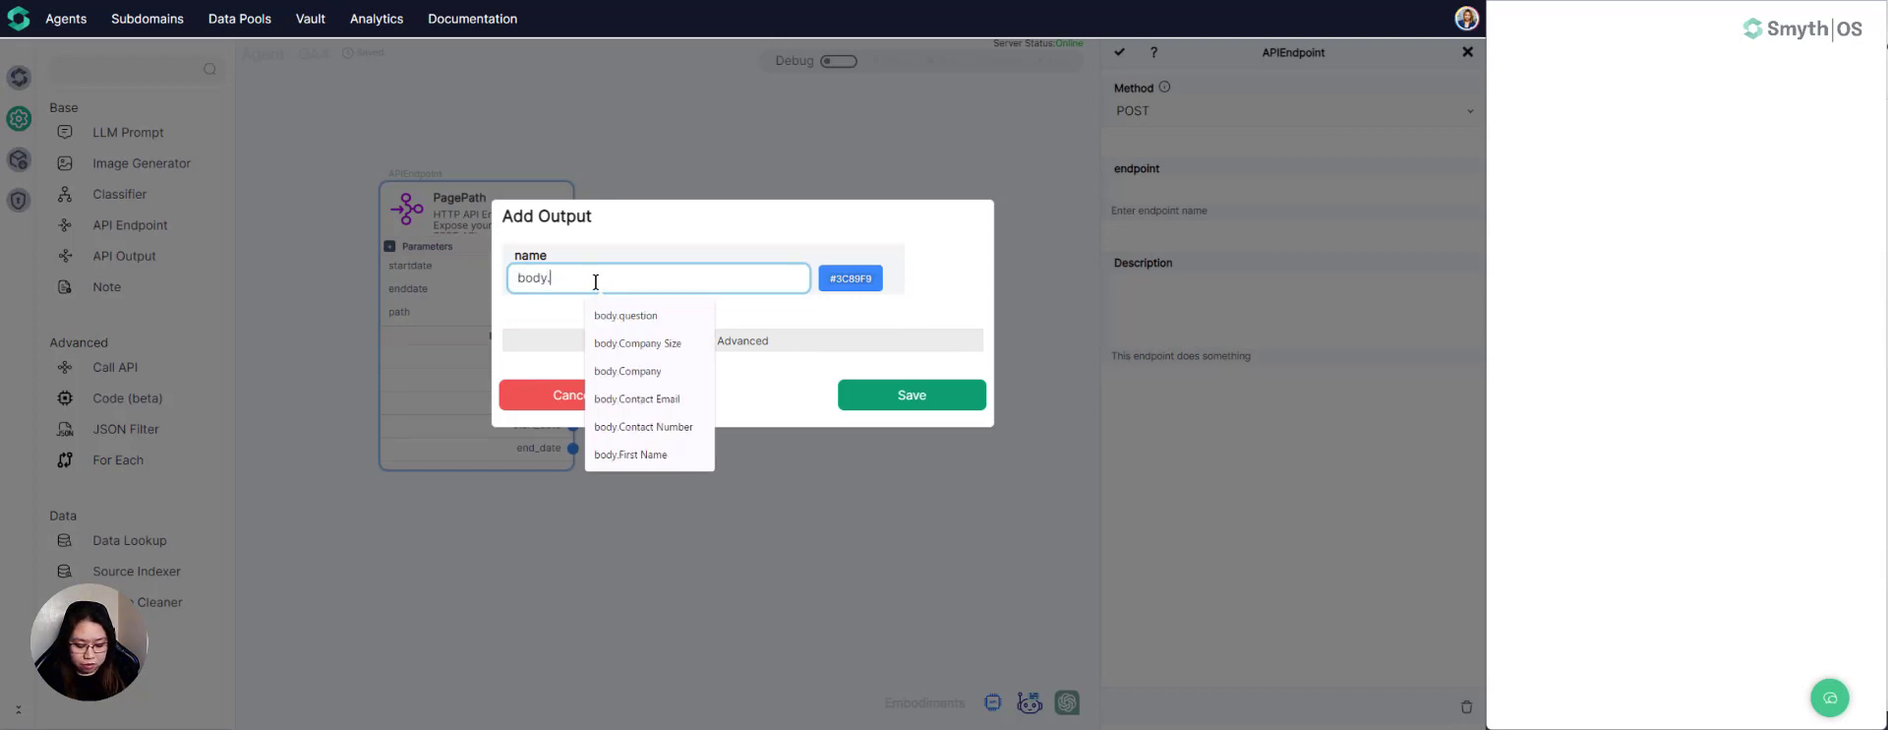
pyautogui.write('path')
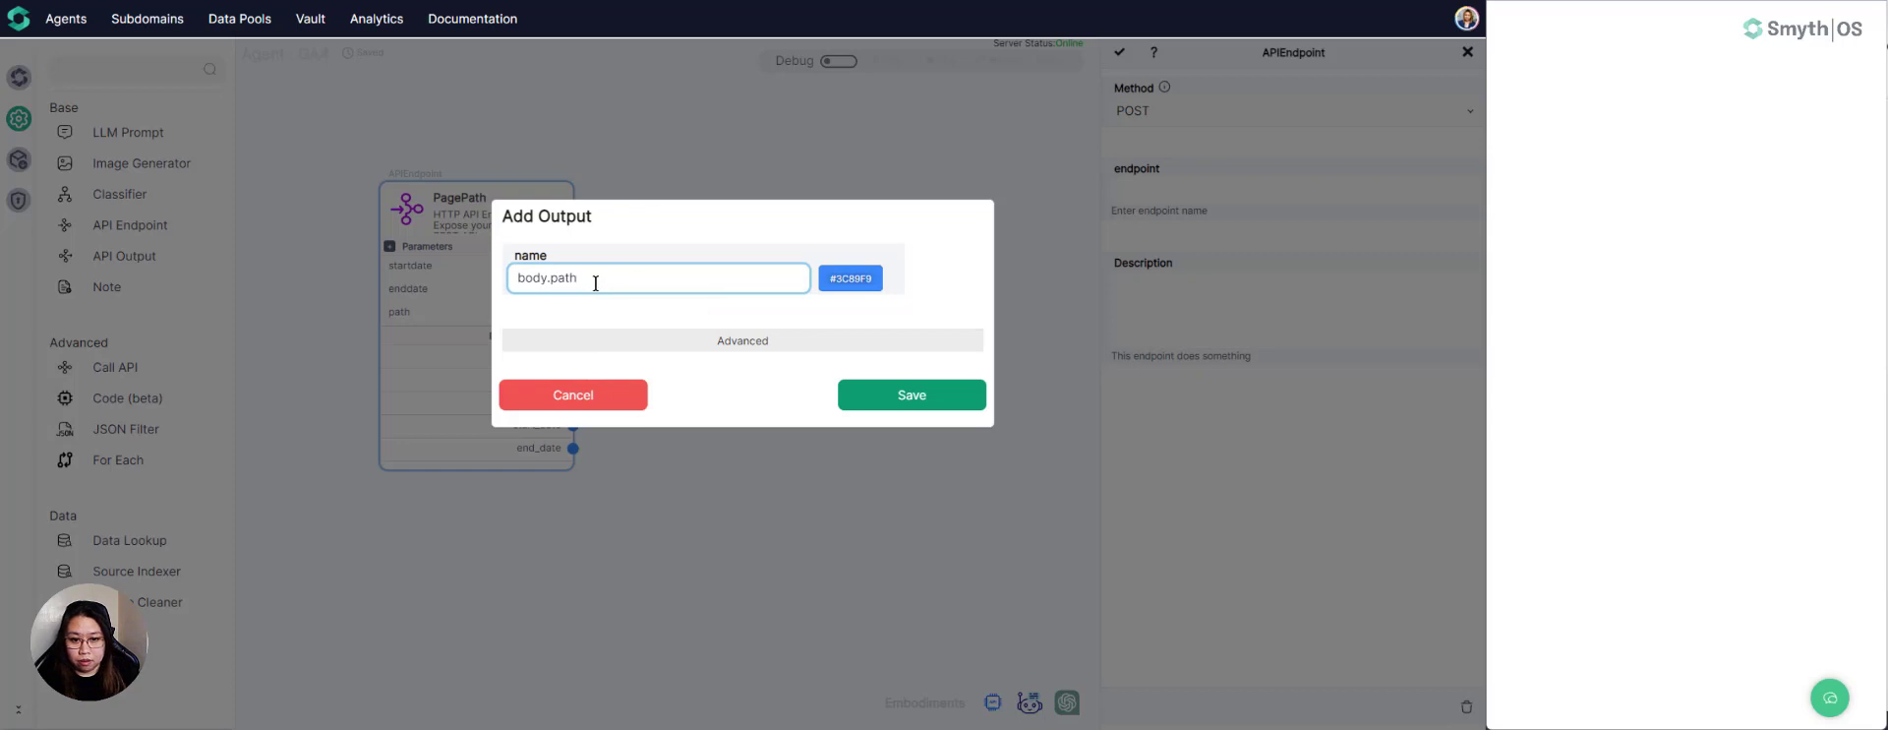
pyautogui.click(873, 403)
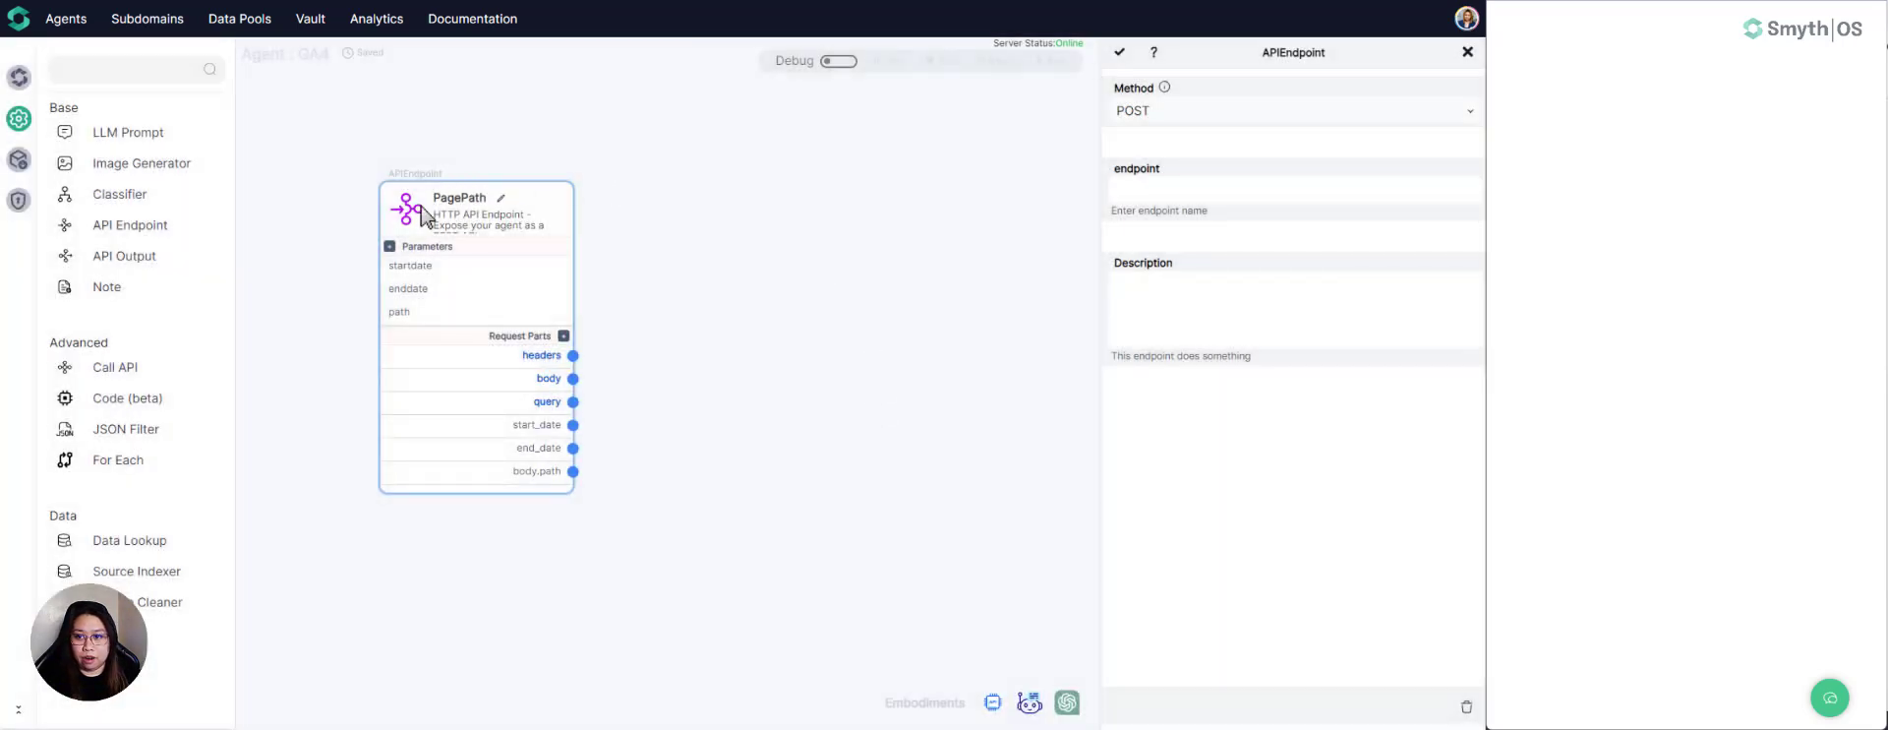
pyautogui.moveTo(423, 209); pyautogui.dragTo(403, 207)
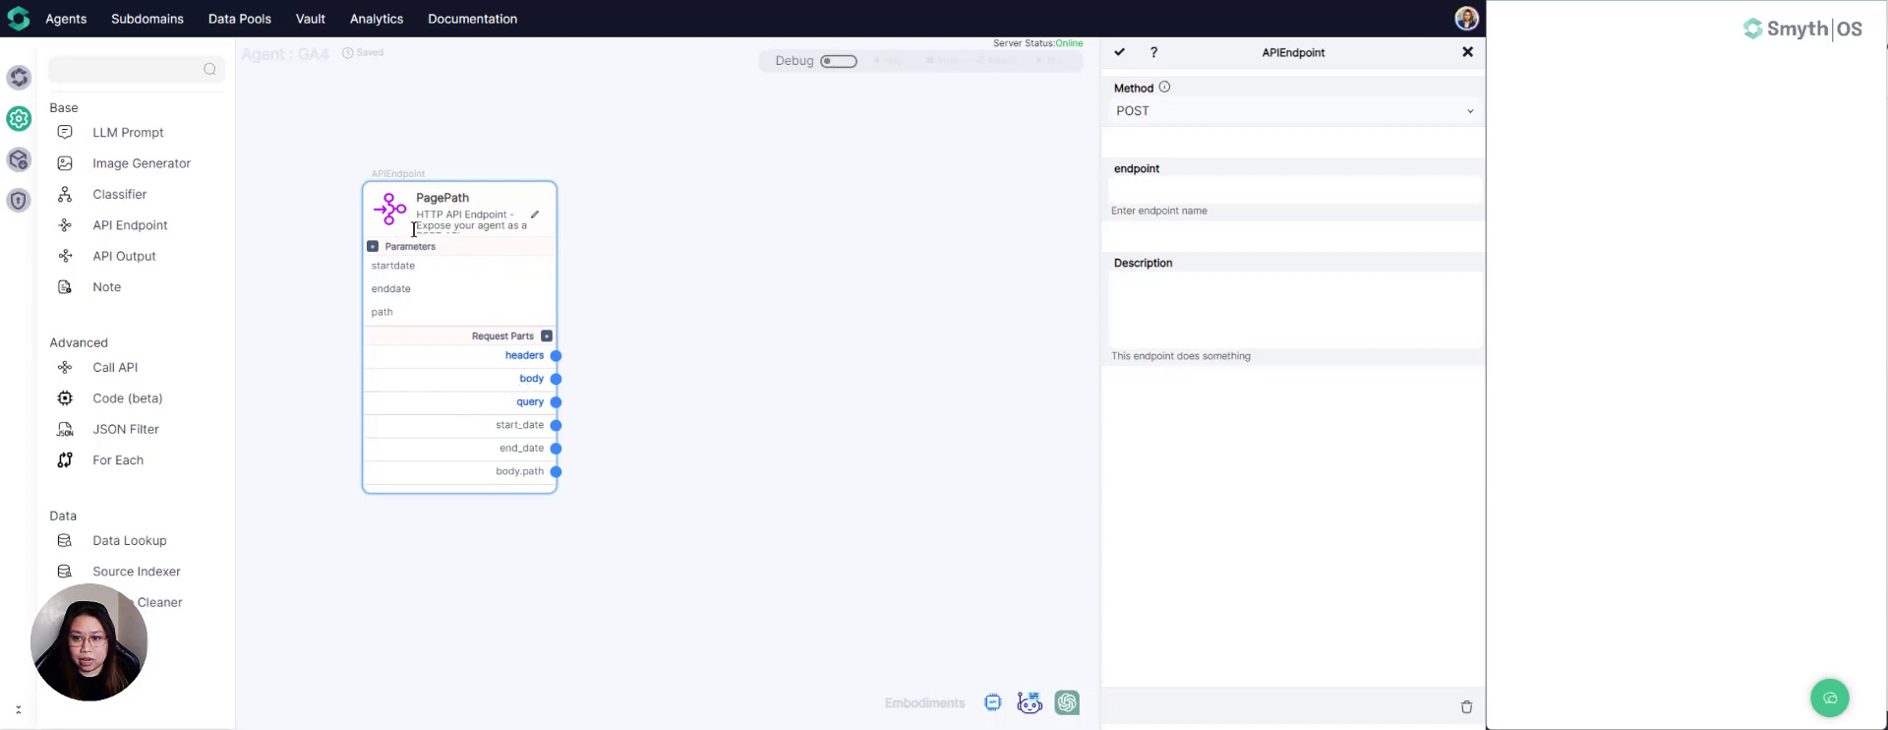
# - Set the PagePath component's endpoint name to page_path_report
pyautogui.click(1157, 192)
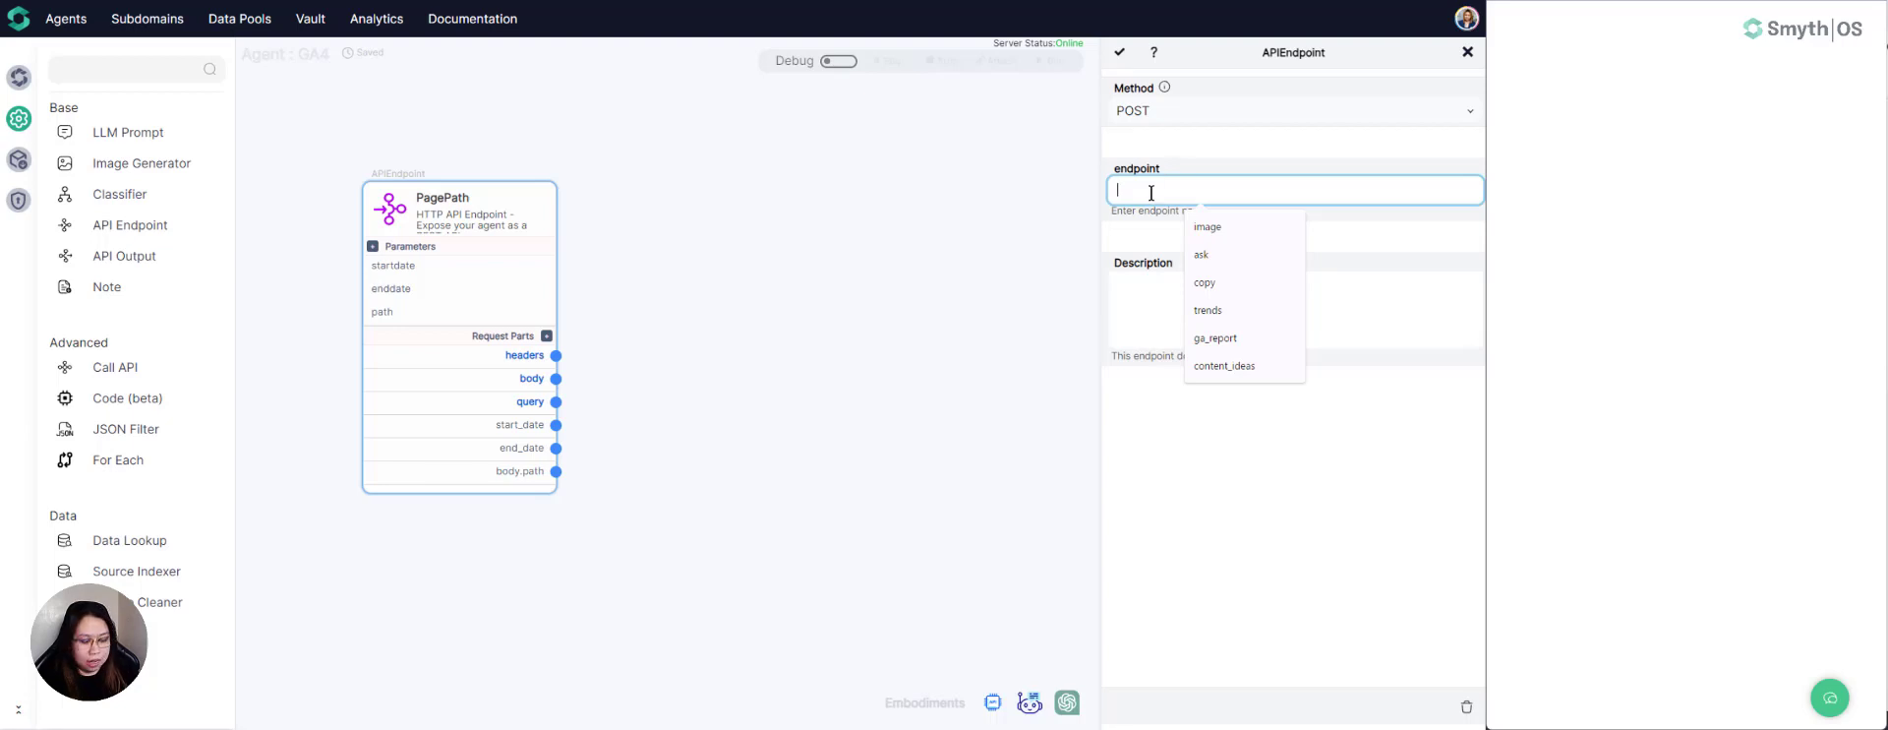
pyautogui.write('page_path')
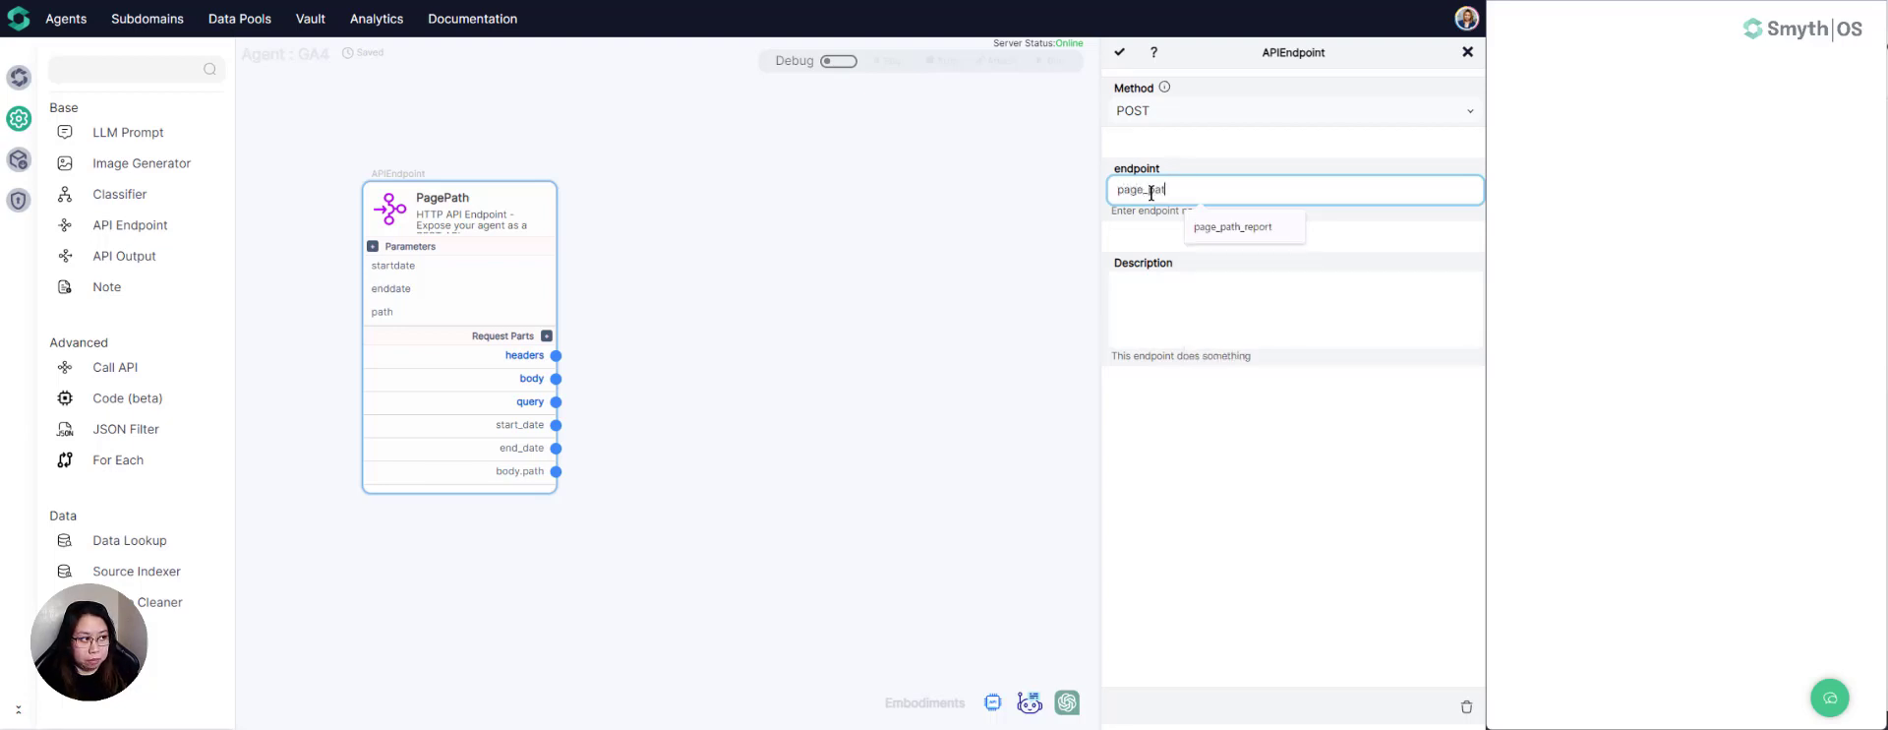
pyautogui.write('_report')
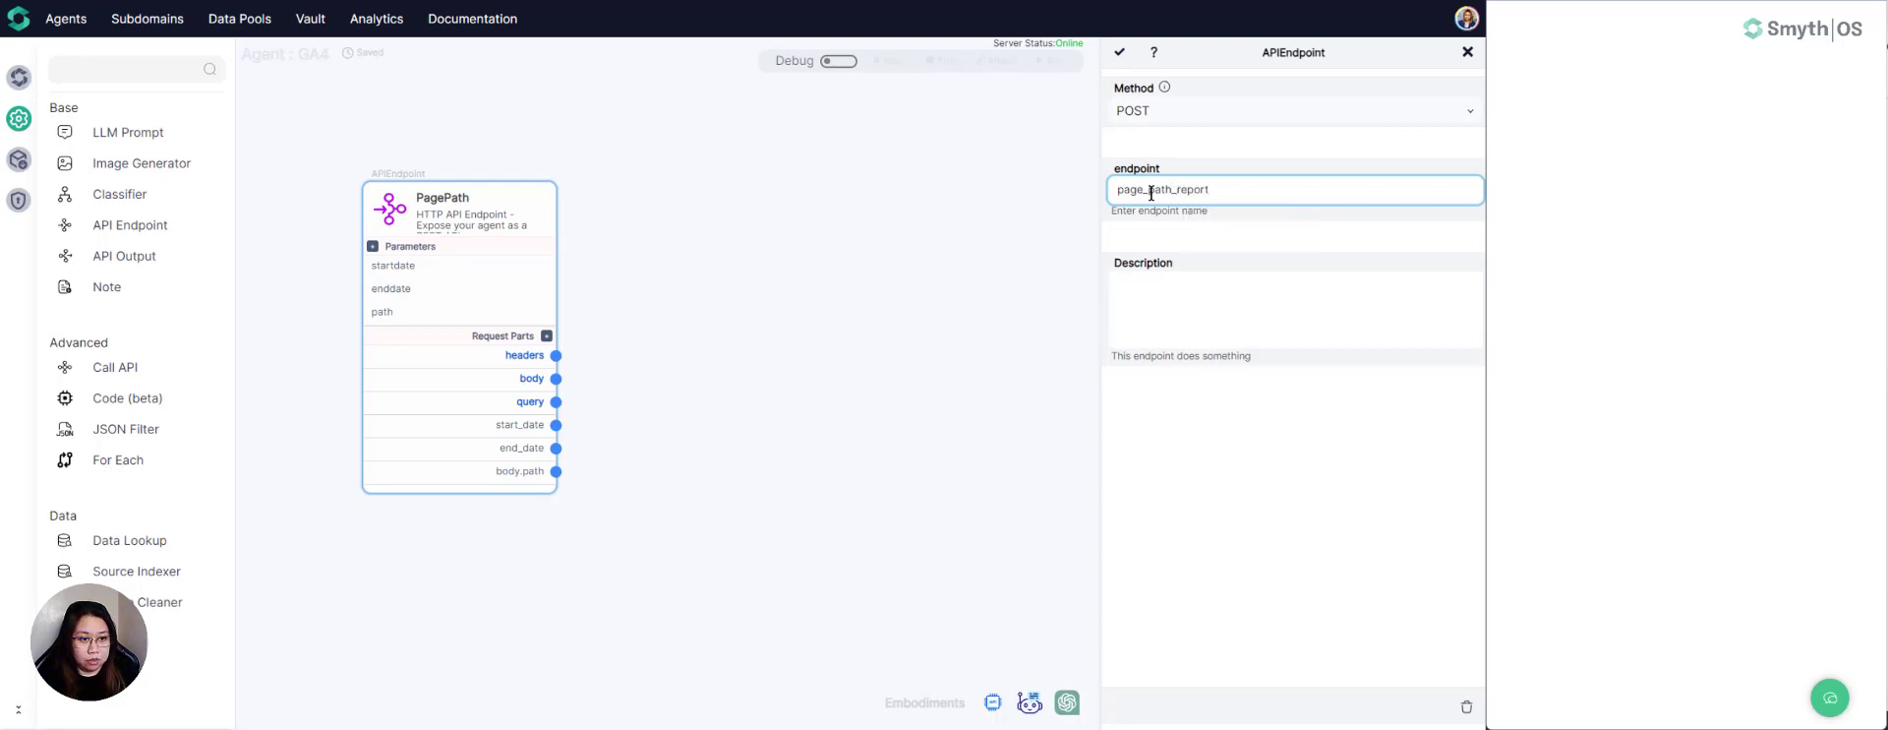
# - Describe the PagePath endpoint as "This API returns Google Analytics report for specific page paths." and save its settings
pyautogui.click(1155, 284)
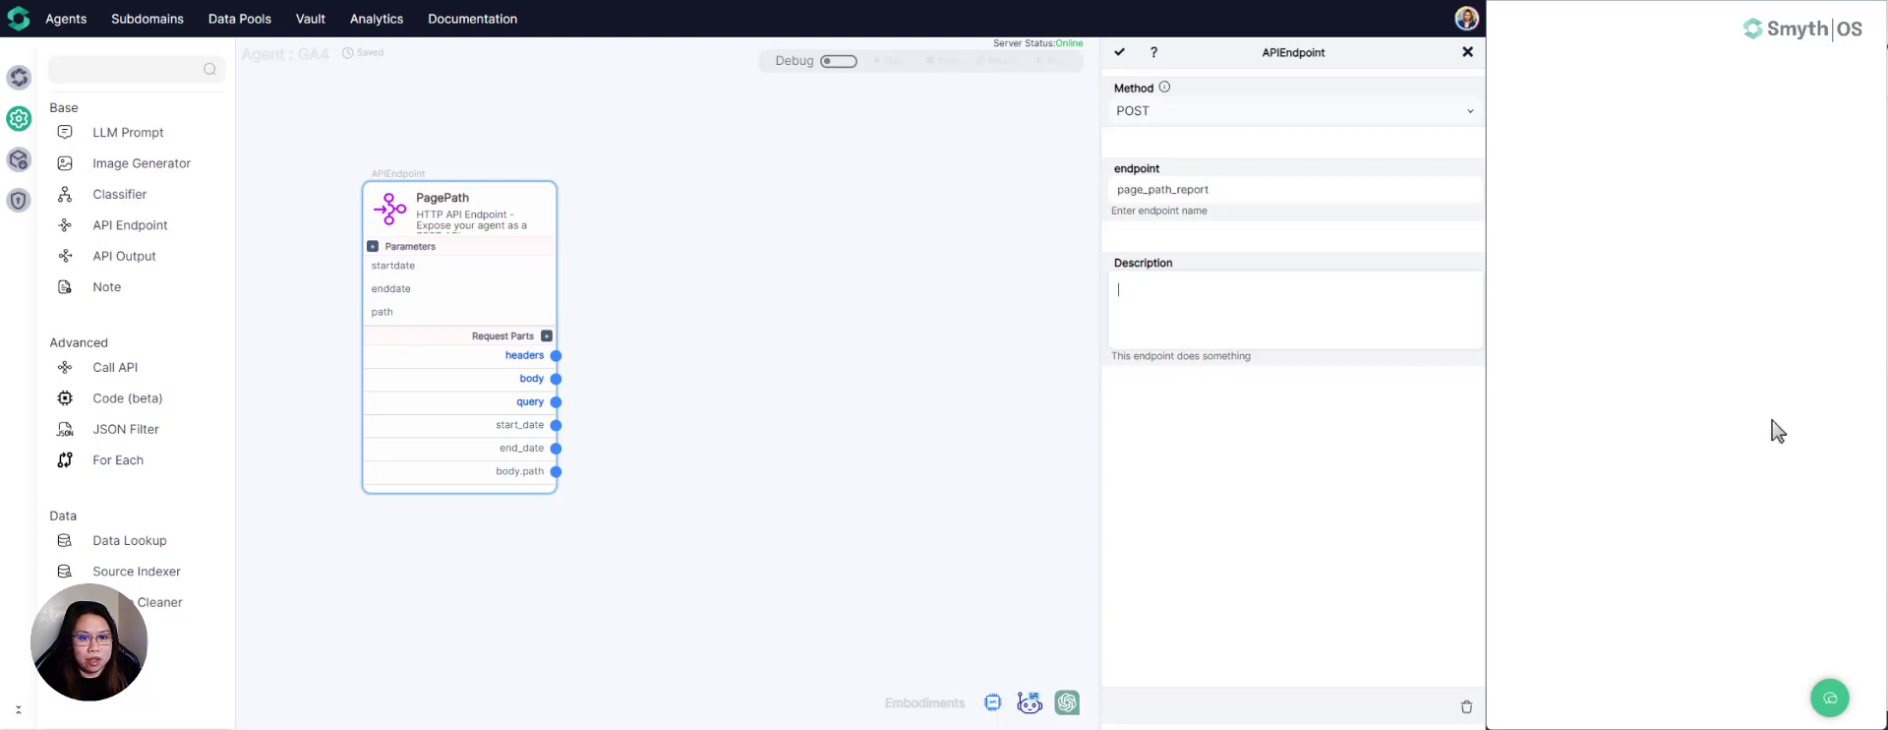
pyautogui.click(1197, 296)
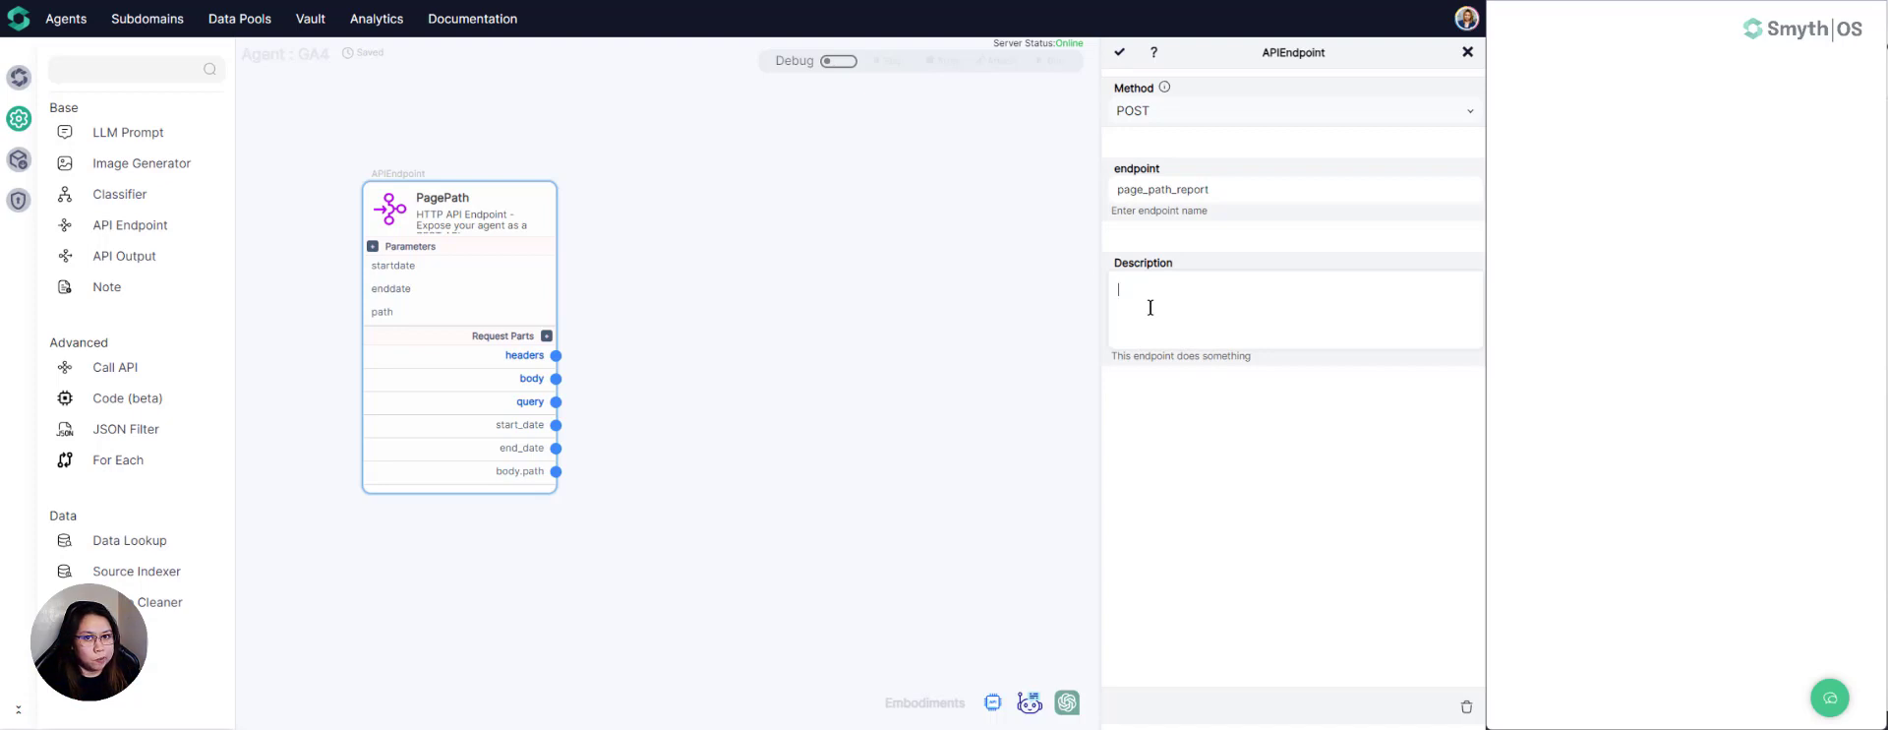
pyautogui.write('This')
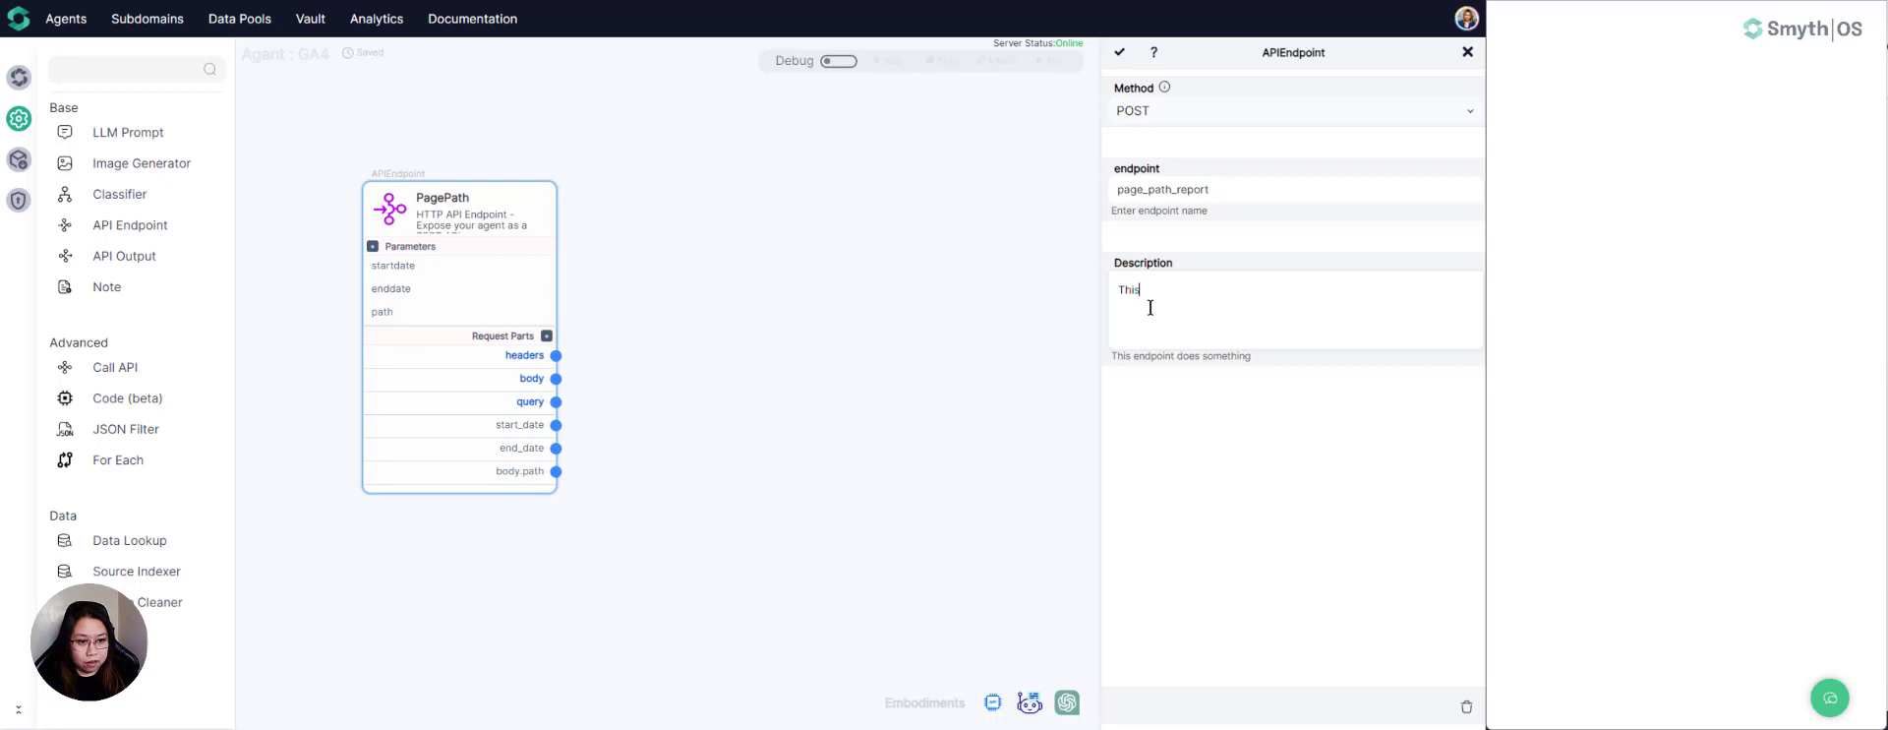
pyautogui.write(' API ')
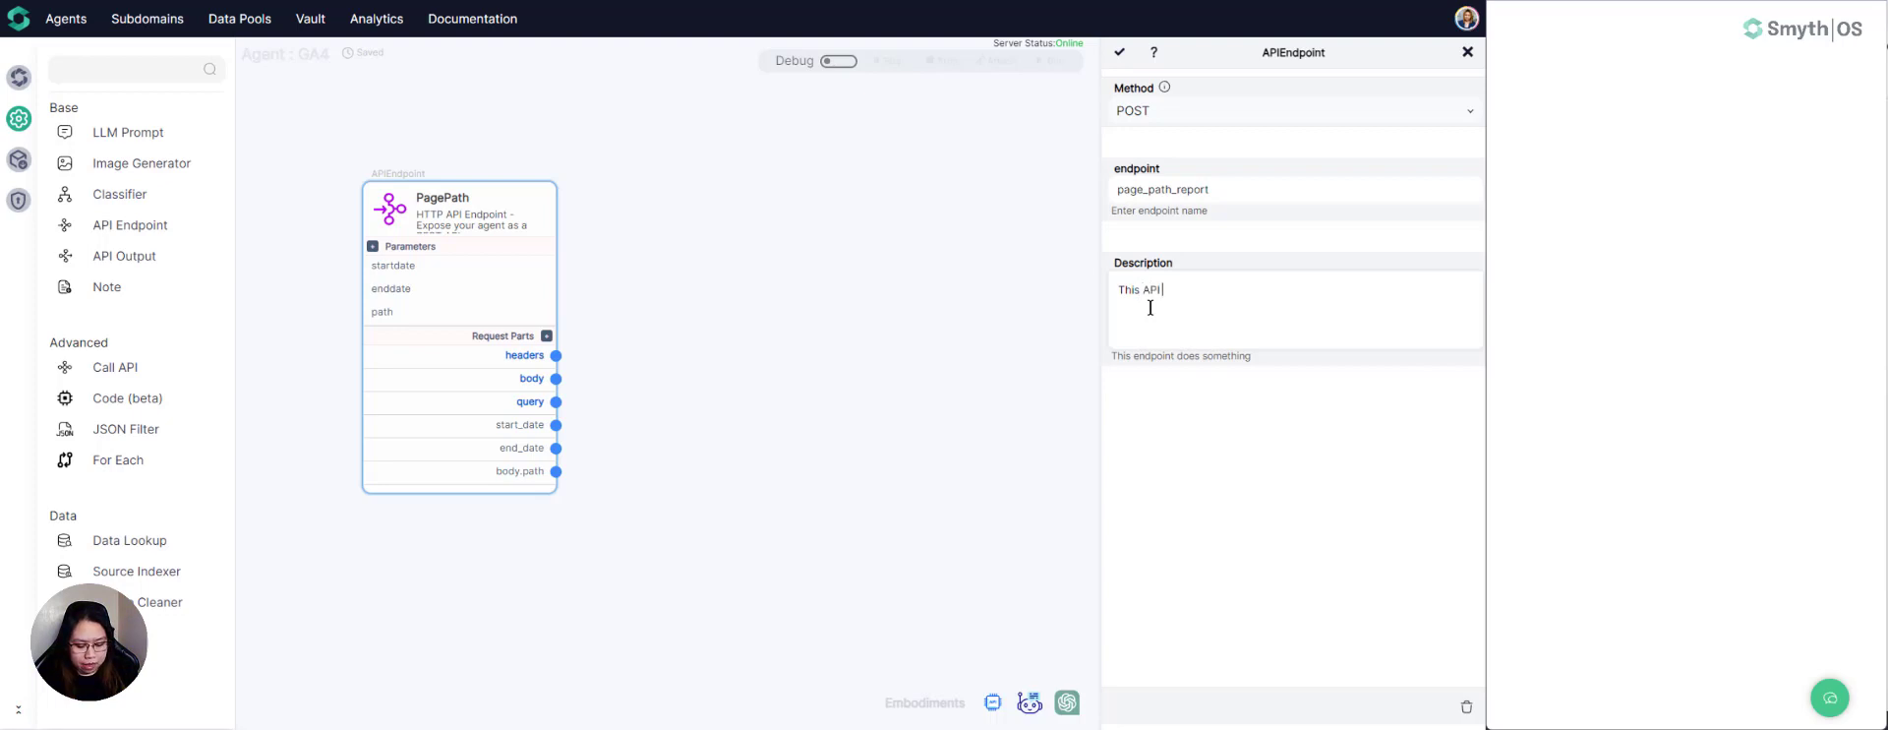
pyautogui.write('returns ')
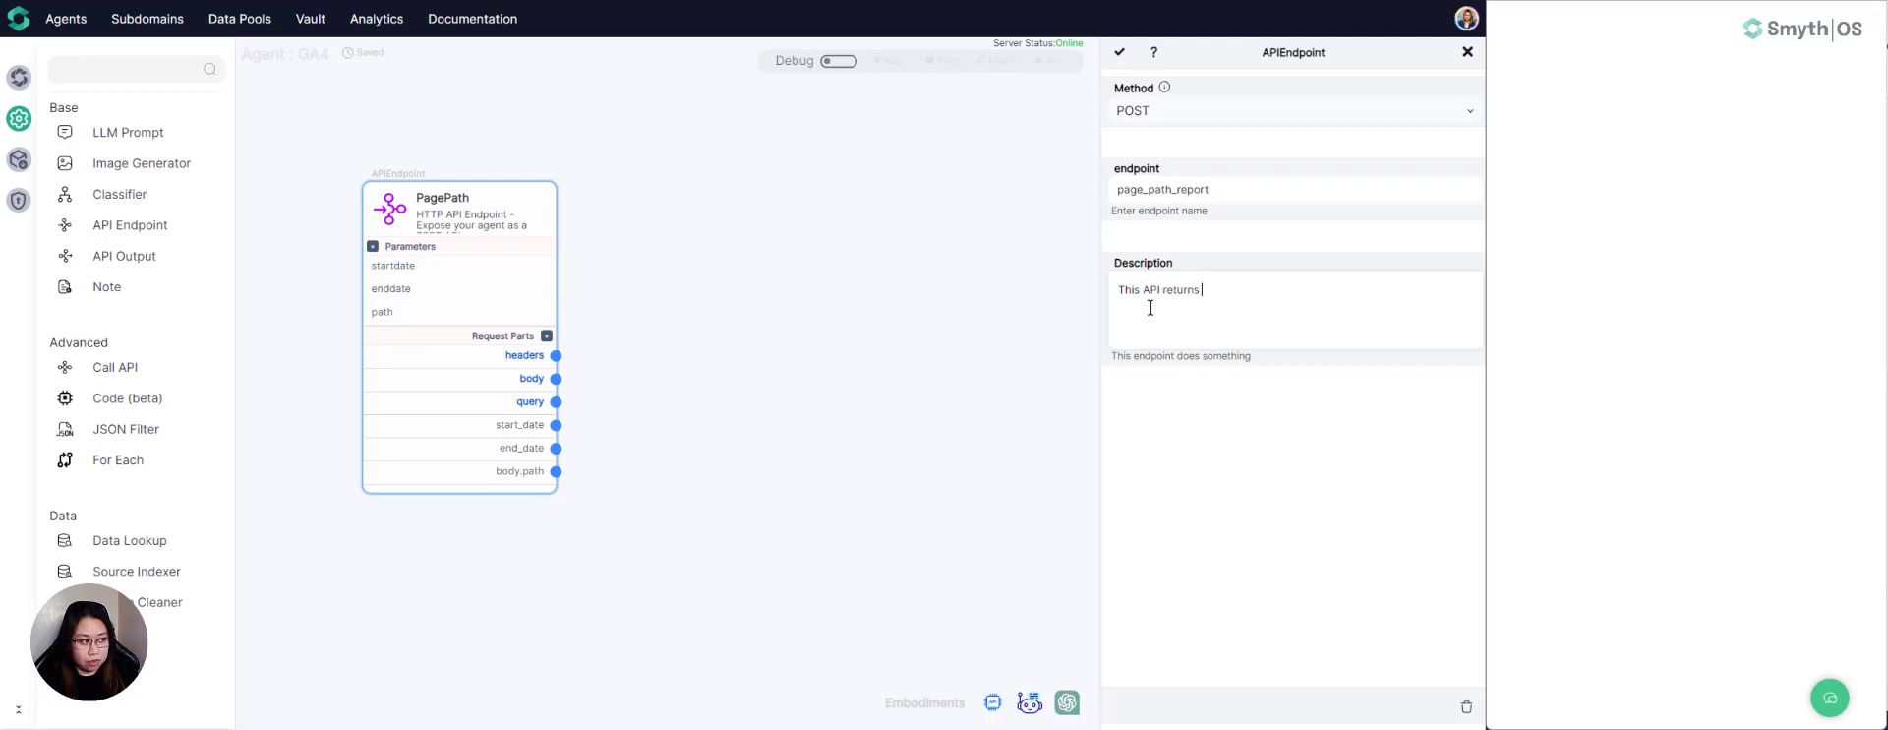
pyautogui.write('Google Ana')
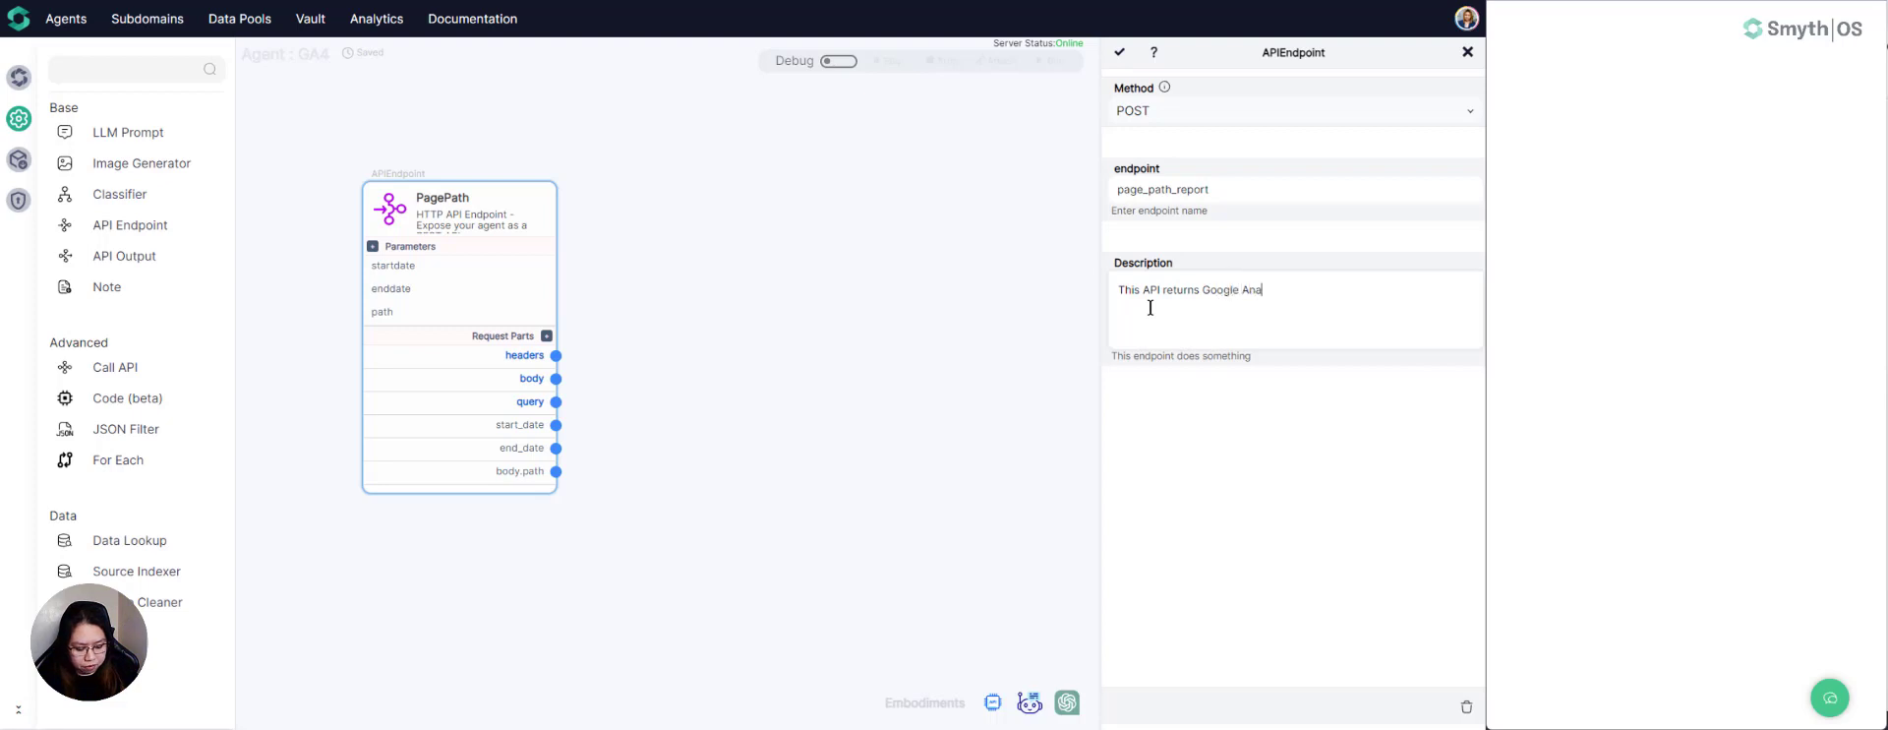
pyautogui.write('lytics')
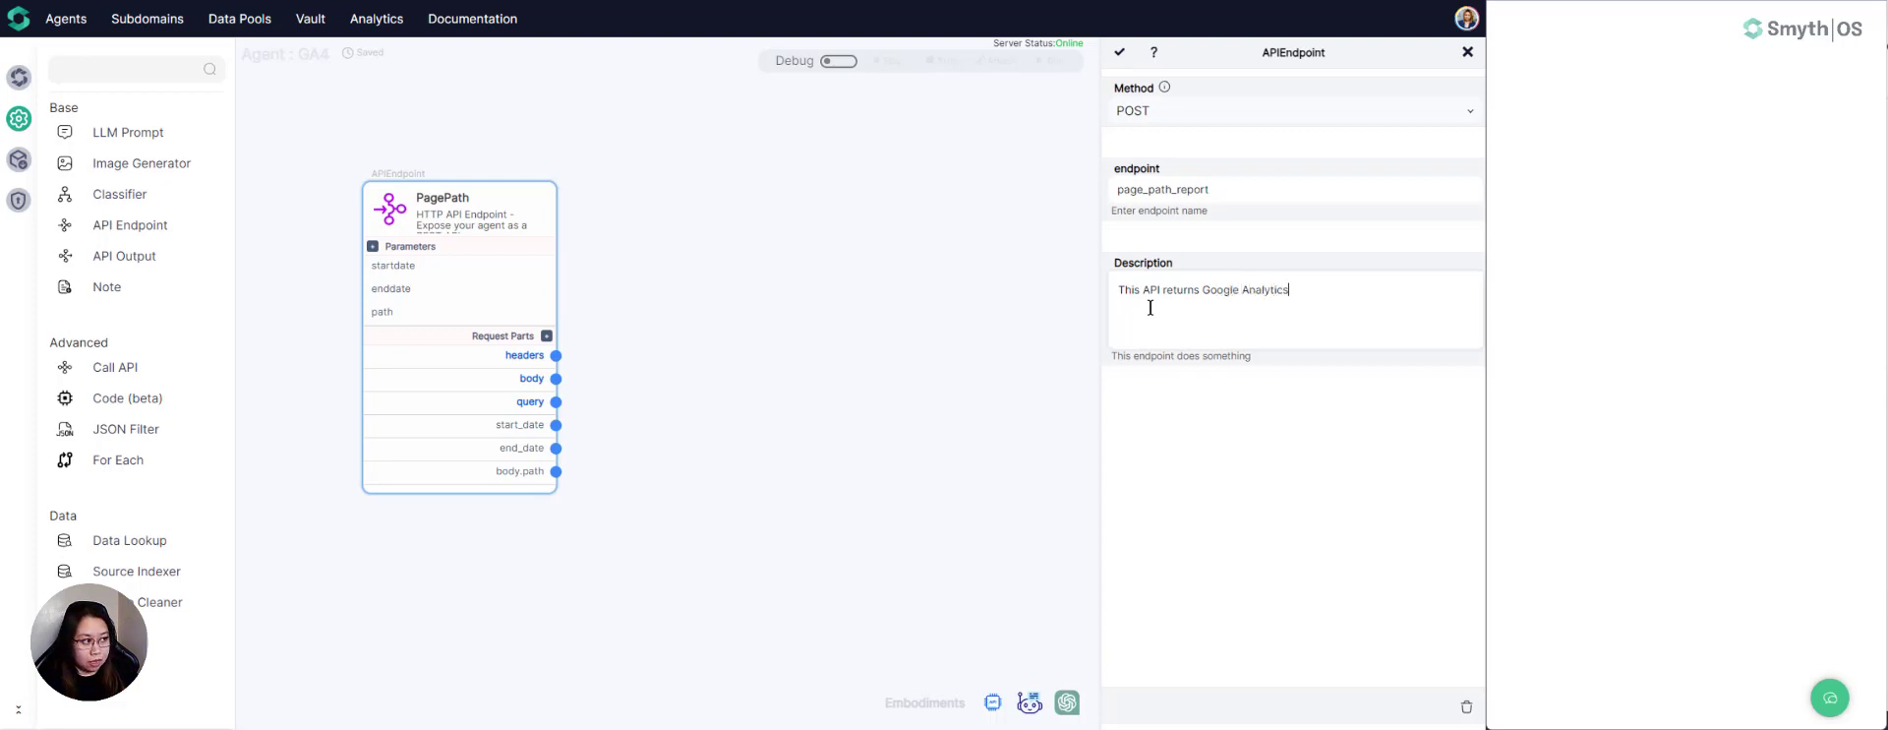
pyautogui.write(' report for sp')
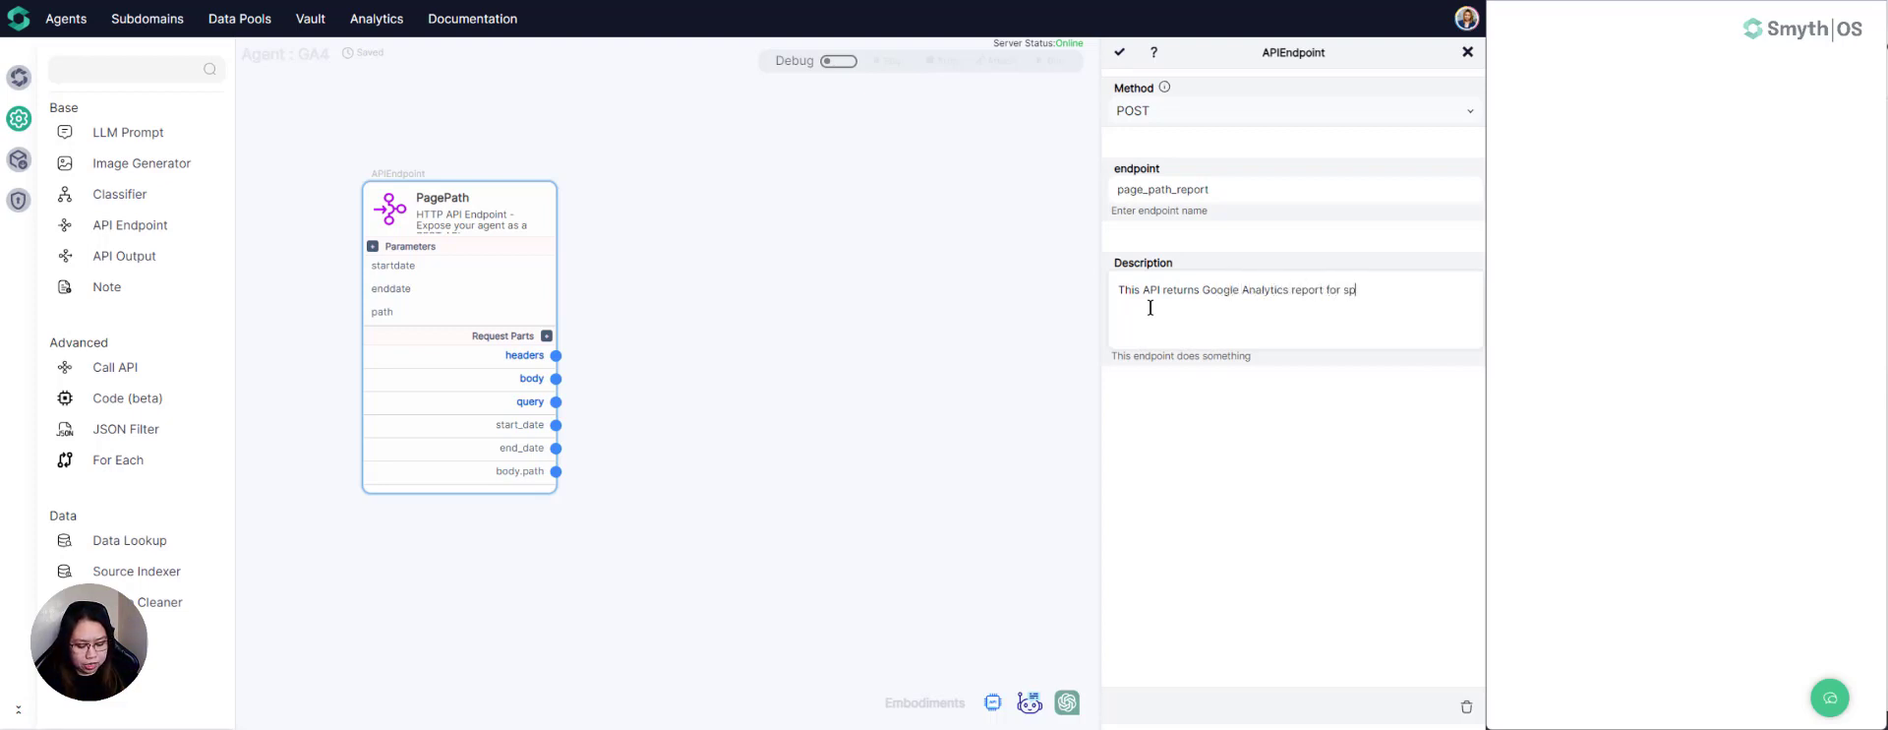
pyautogui.write('ecific')
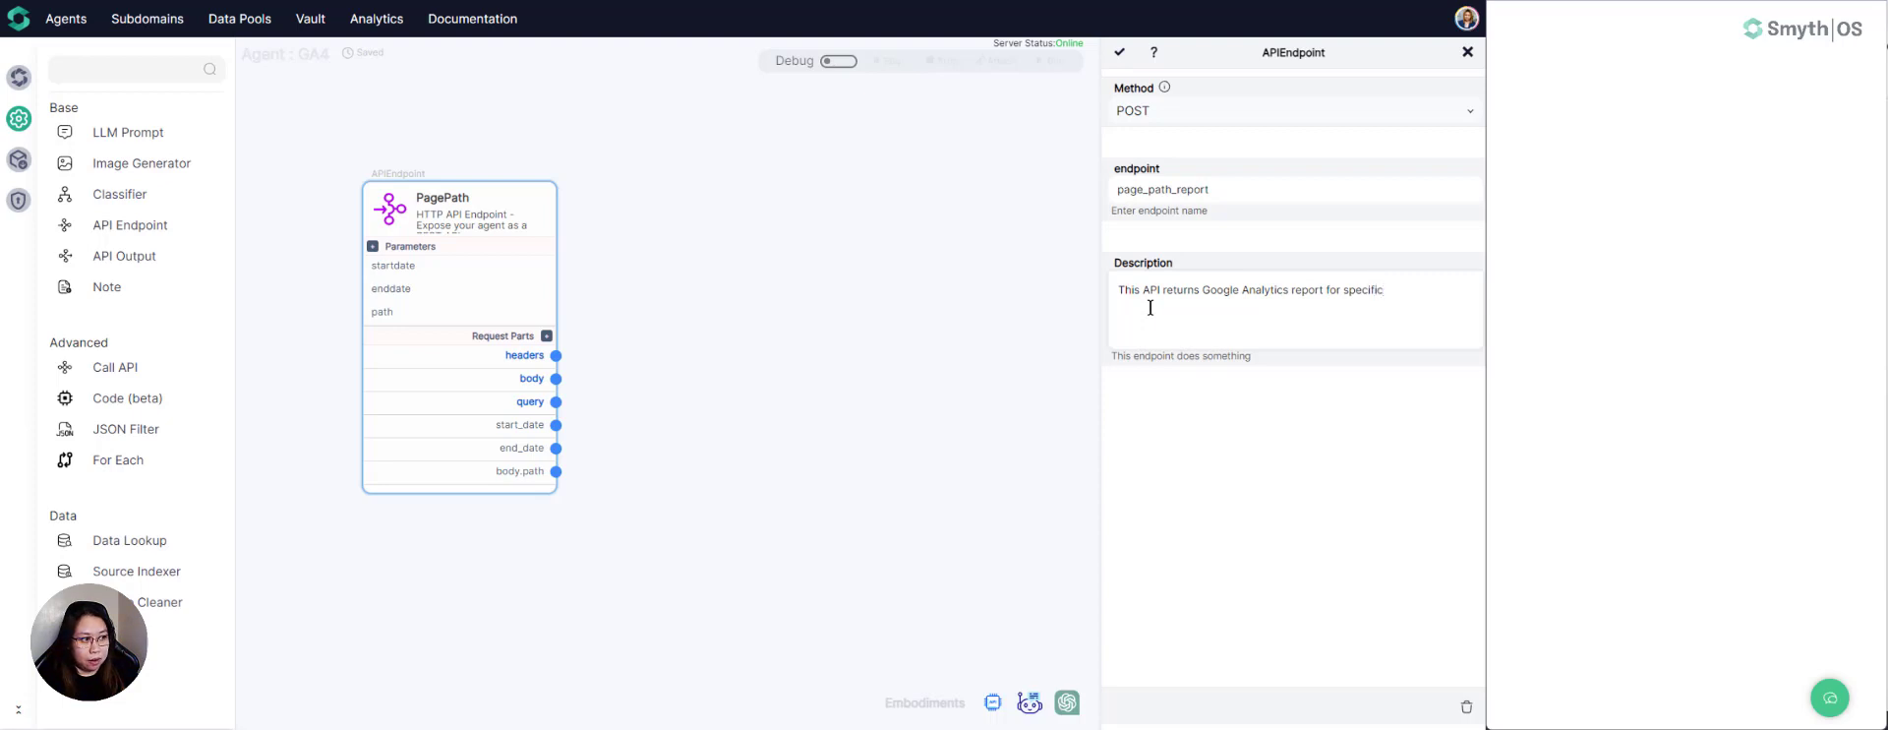
pyautogui.write(' page opa')
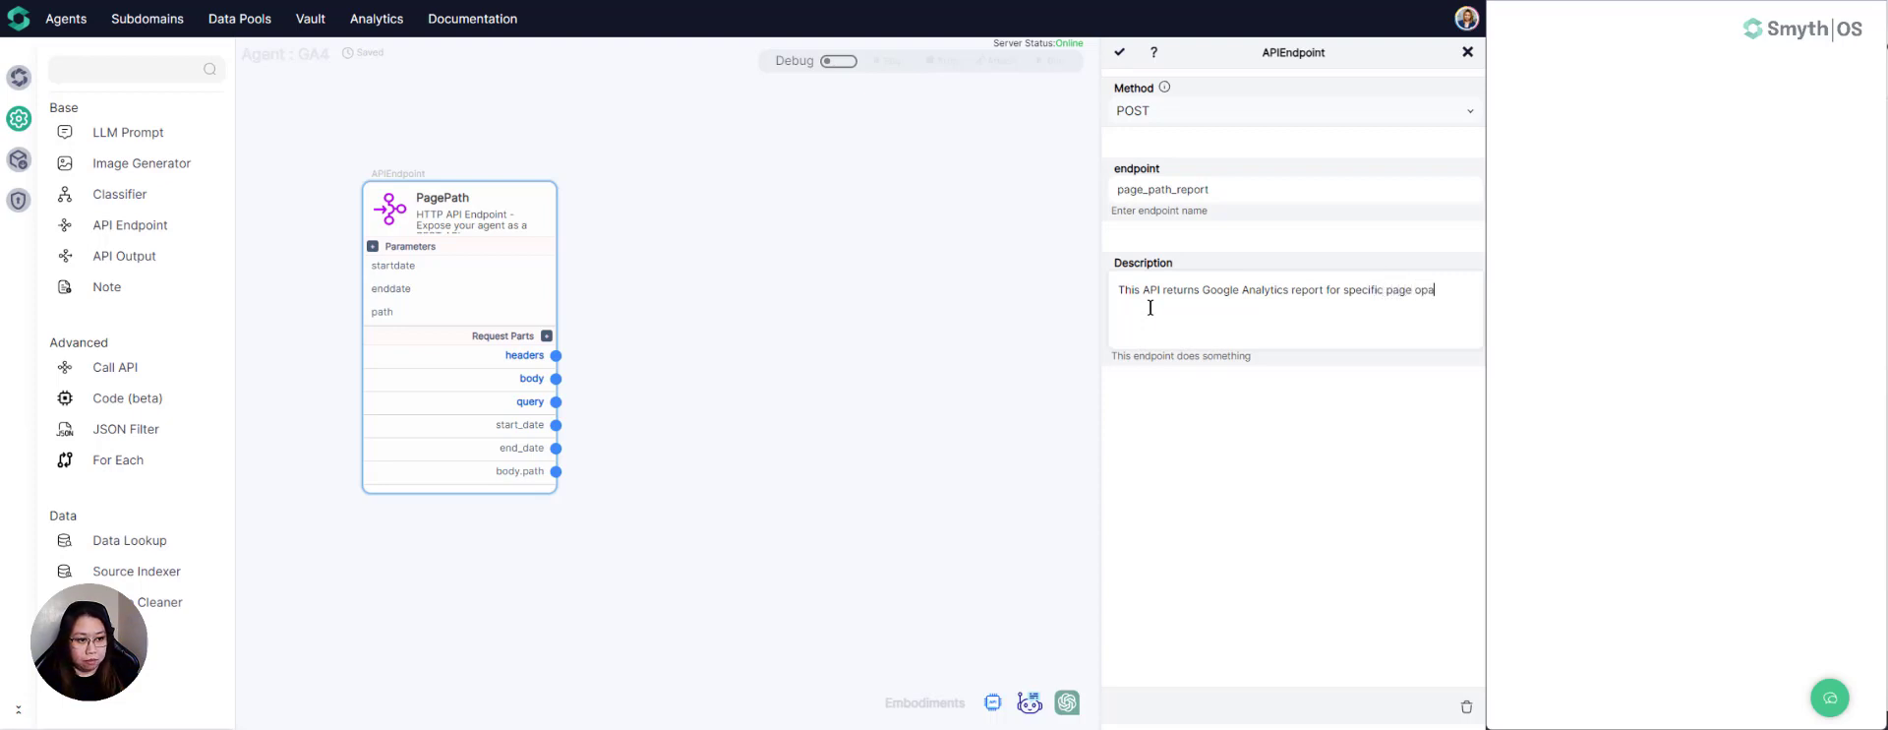
pyautogui.write('ths.')
pyautogui.click(1126, 59)
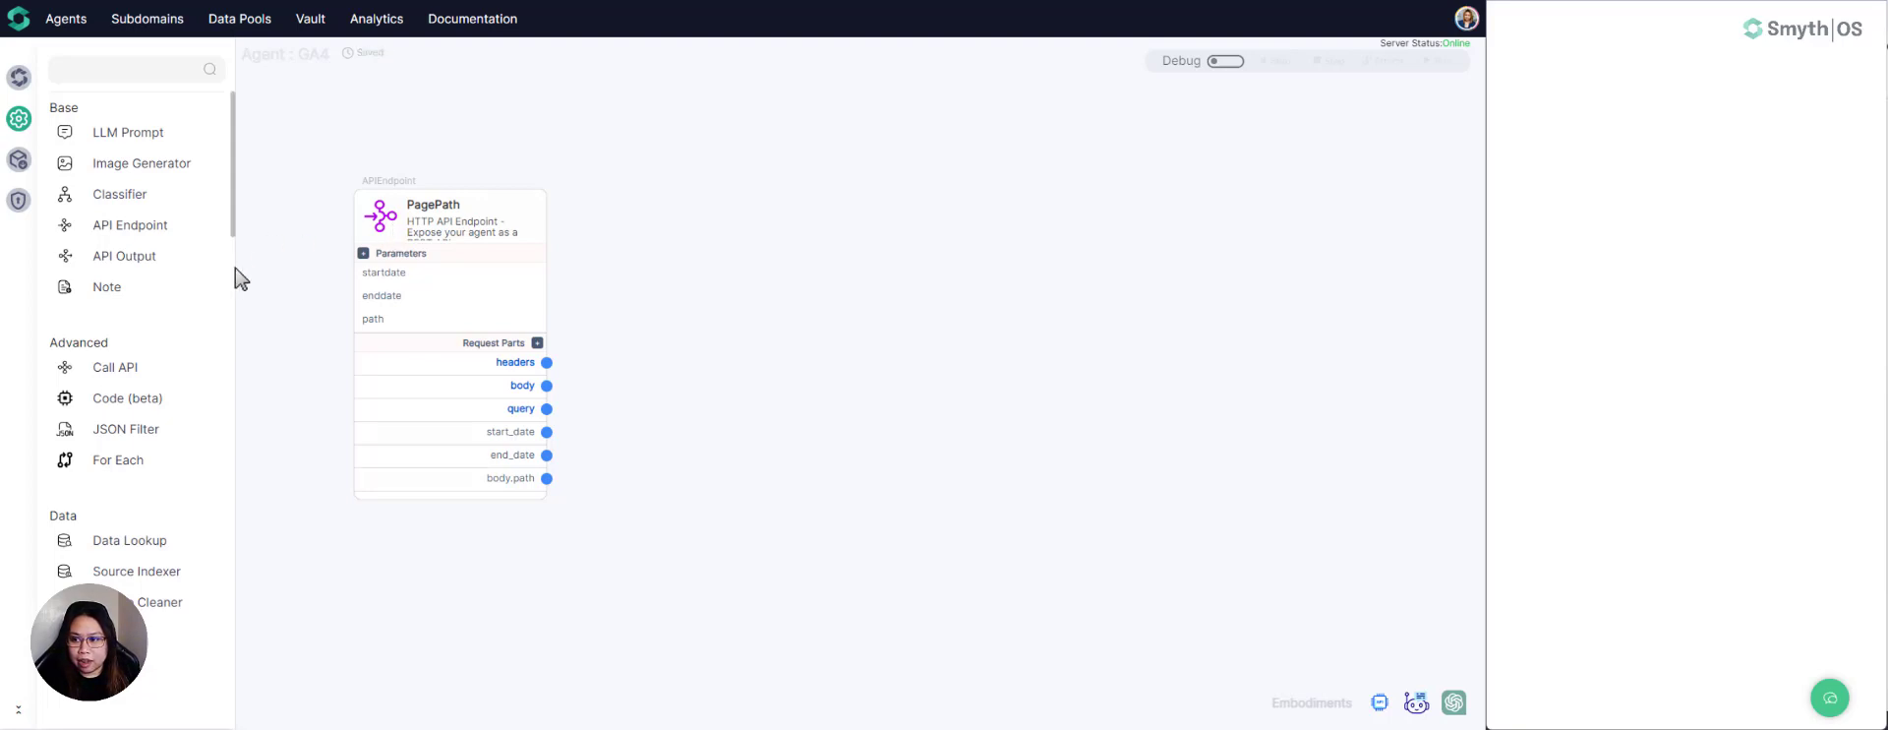
# - Add a Call API component to the canvas, to the right of the PagePath endpoint
pyautogui.moveTo(115, 367); pyautogui.dragTo(724, 288)
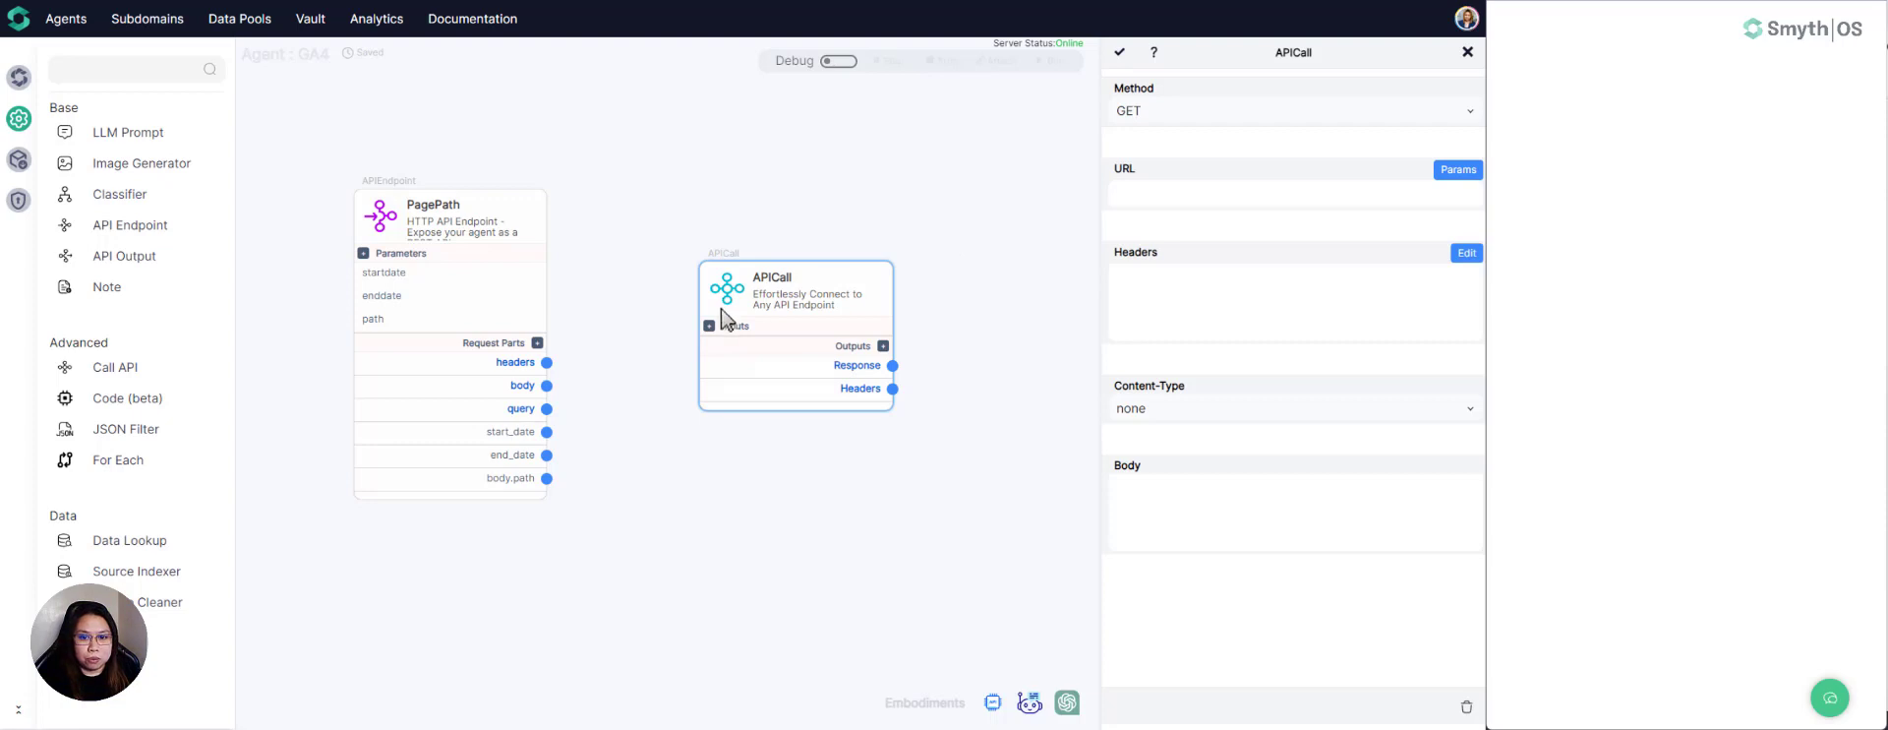
pyautogui.moveTo(724, 295); pyautogui.dragTo(727, 307)
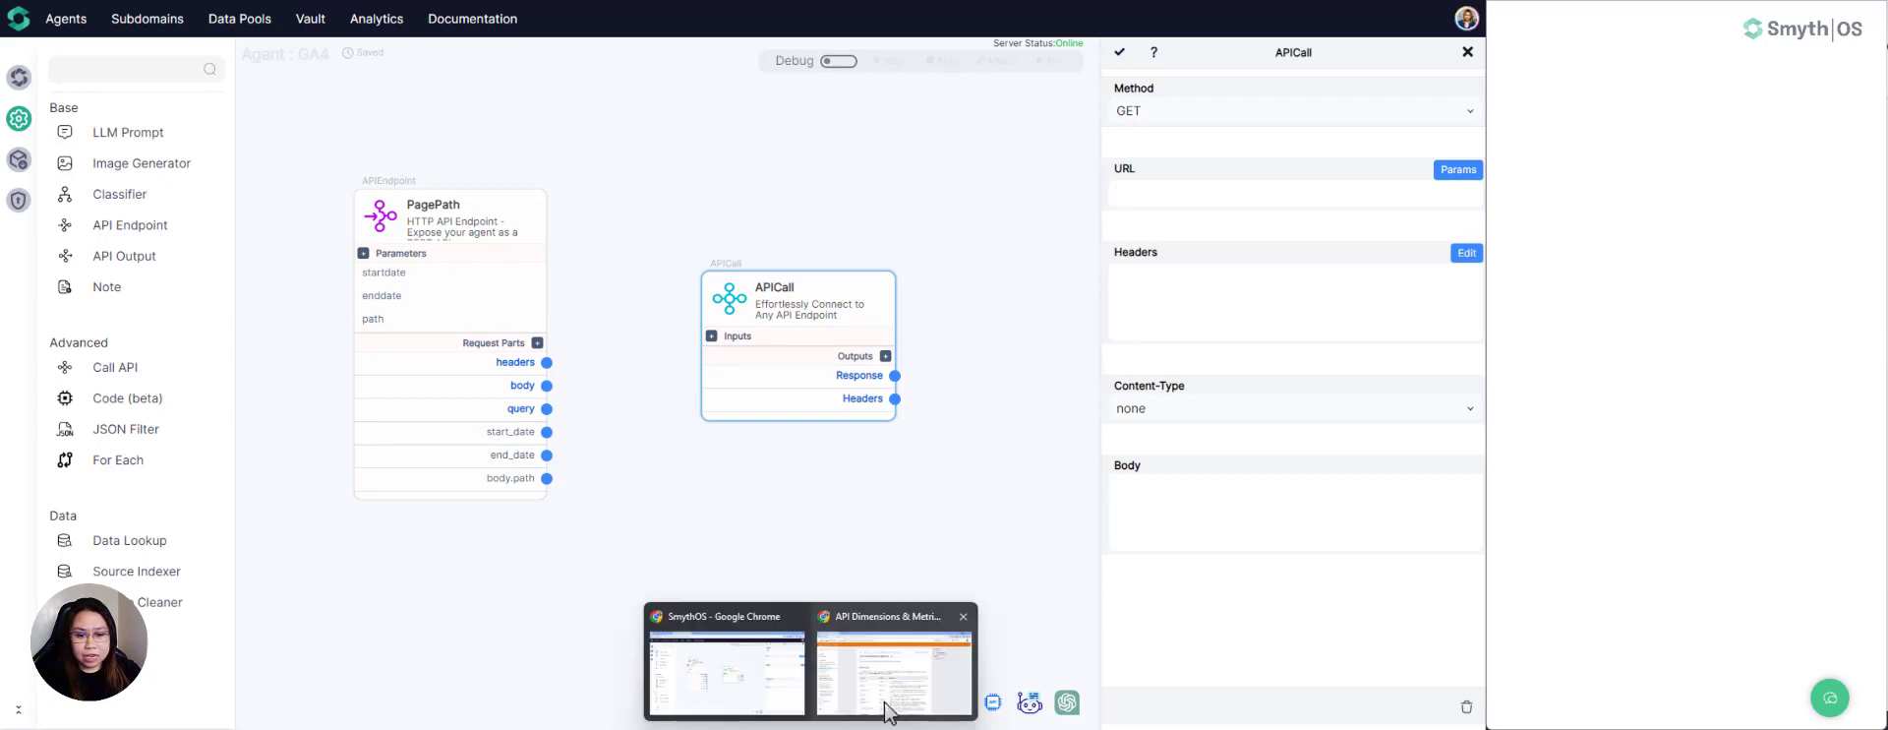
# - Switch to the Google Analytics Data API documentation in Chrome and review the dimensions on the API Dimensions & Metrics page
pyautogui.click(888, 704)
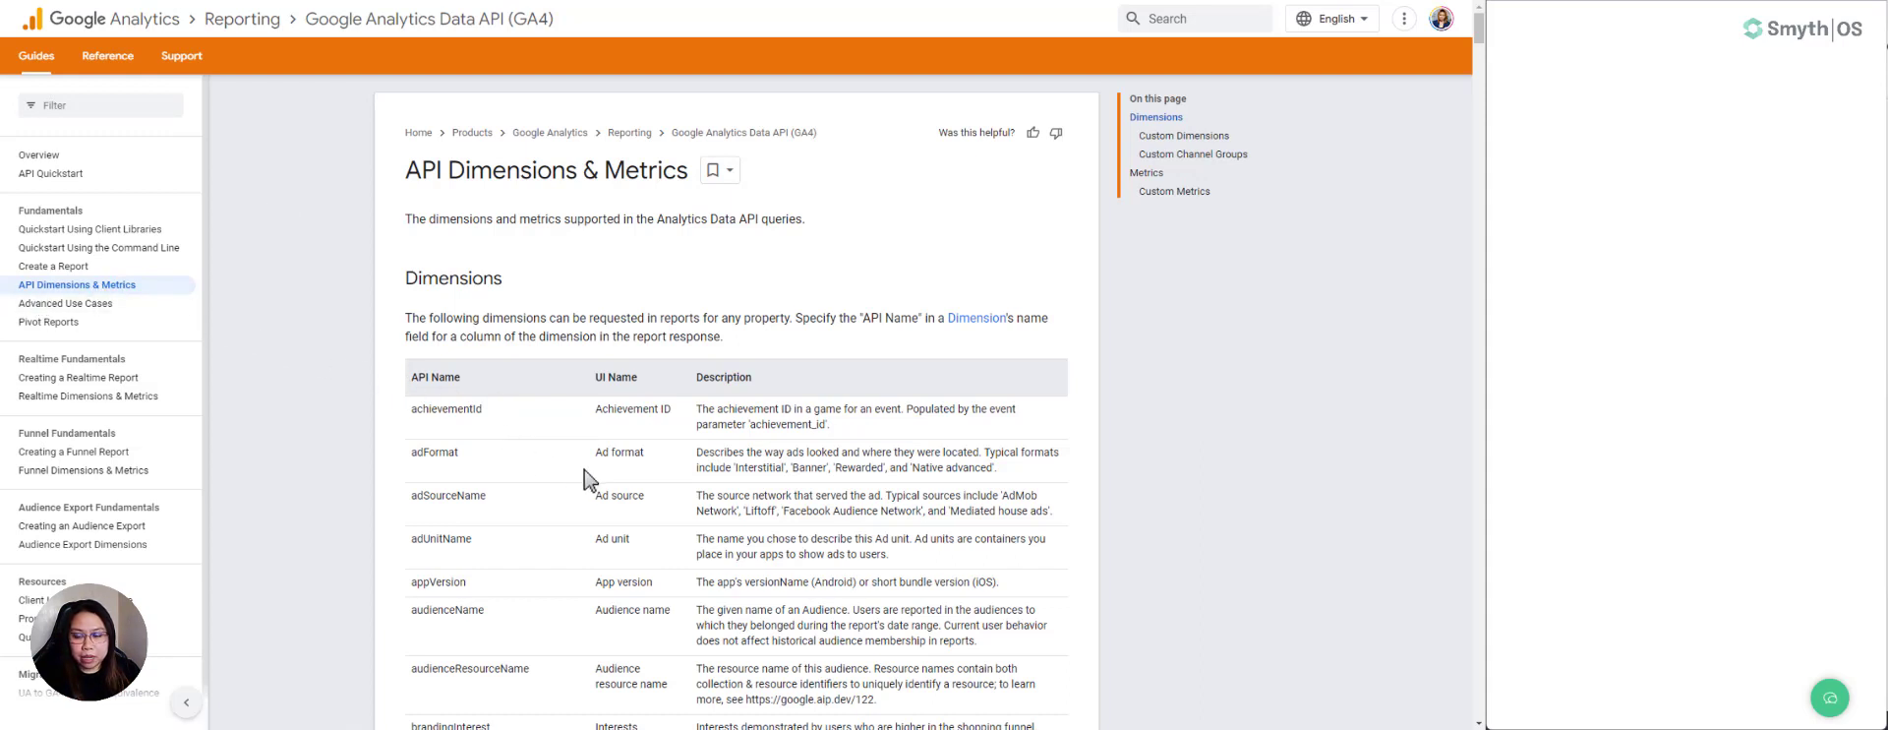
pyautogui.scroll(-3, 580, 472)
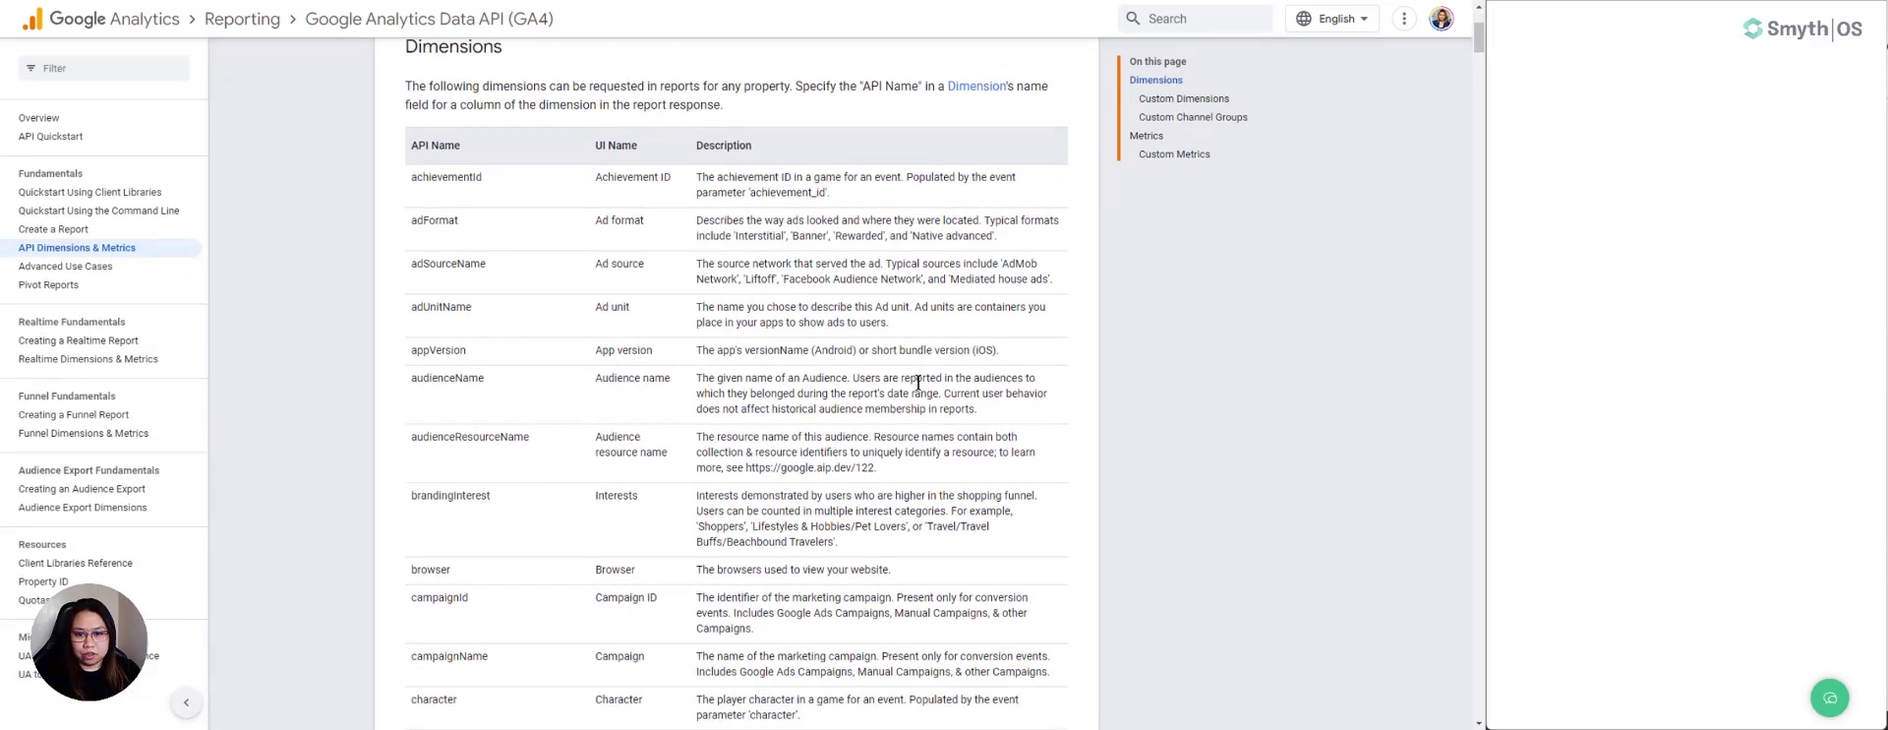
pyautogui.scroll(-2, 708, 334)
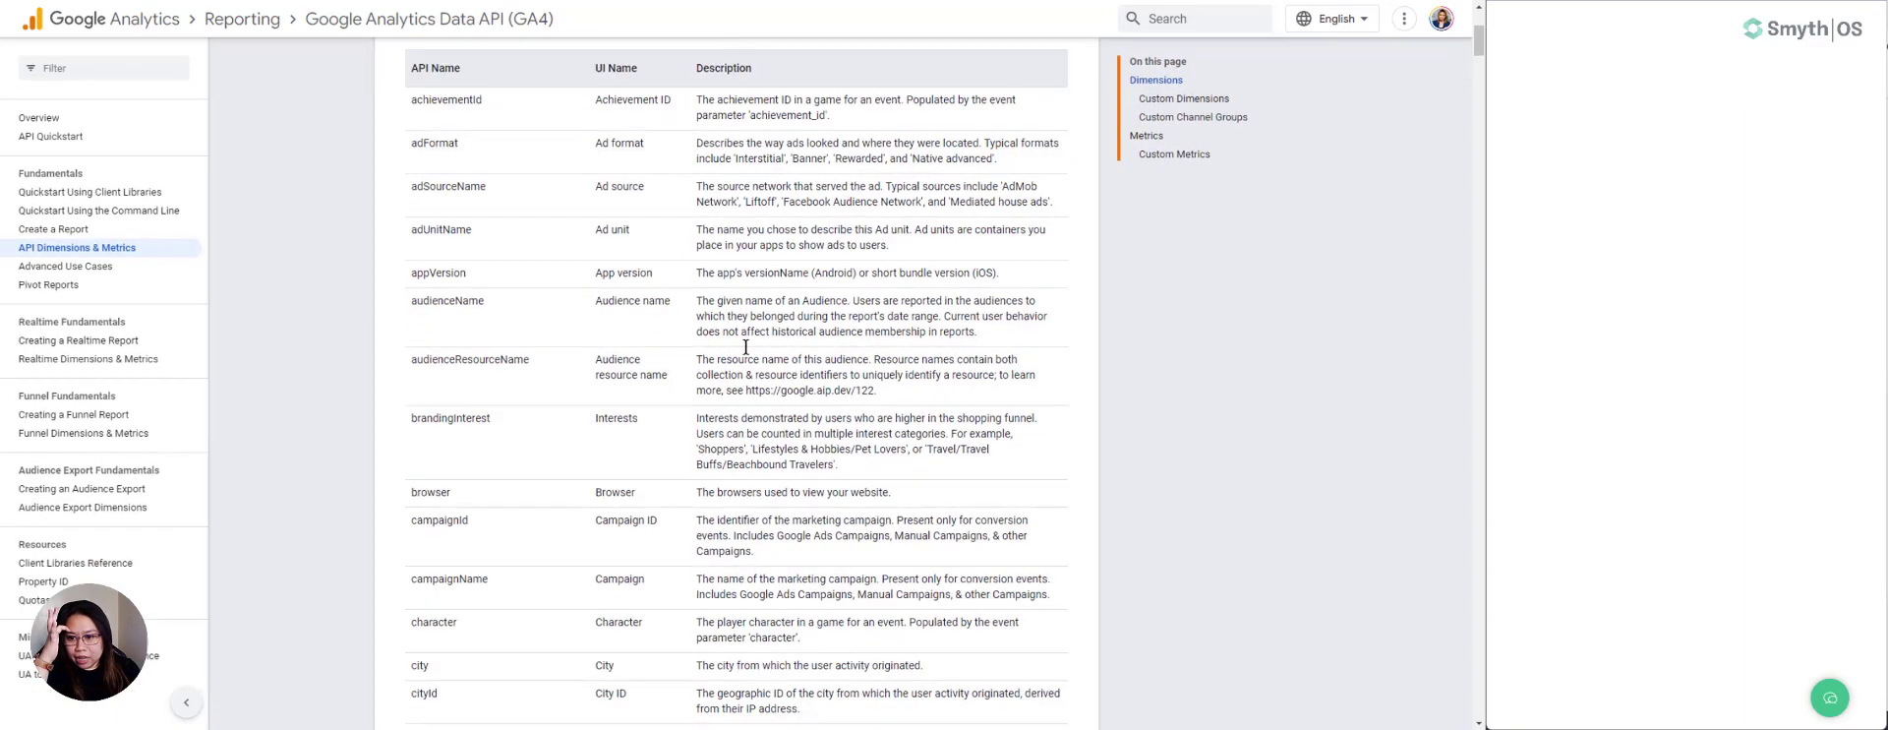
pyautogui.scroll(-6, 503, 350)
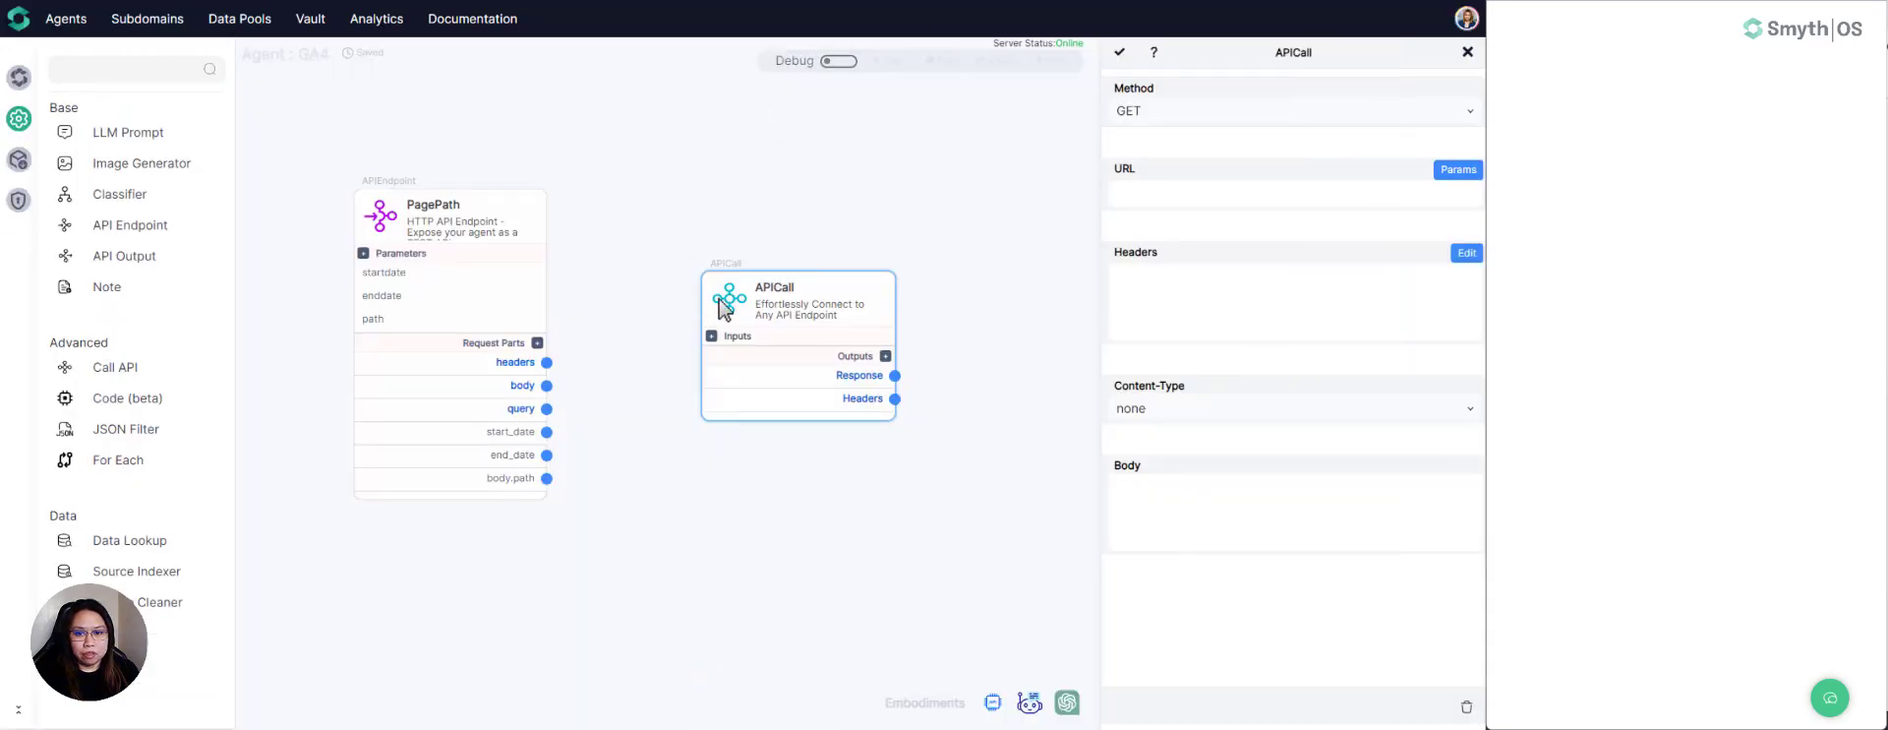
# - Back in SmythOS, move the APICall component closer to the PagePath endpoint and save its settings
pyautogui.moveTo(726, 308); pyautogui.dragTo(669, 292)
pyautogui.click(674, 289)
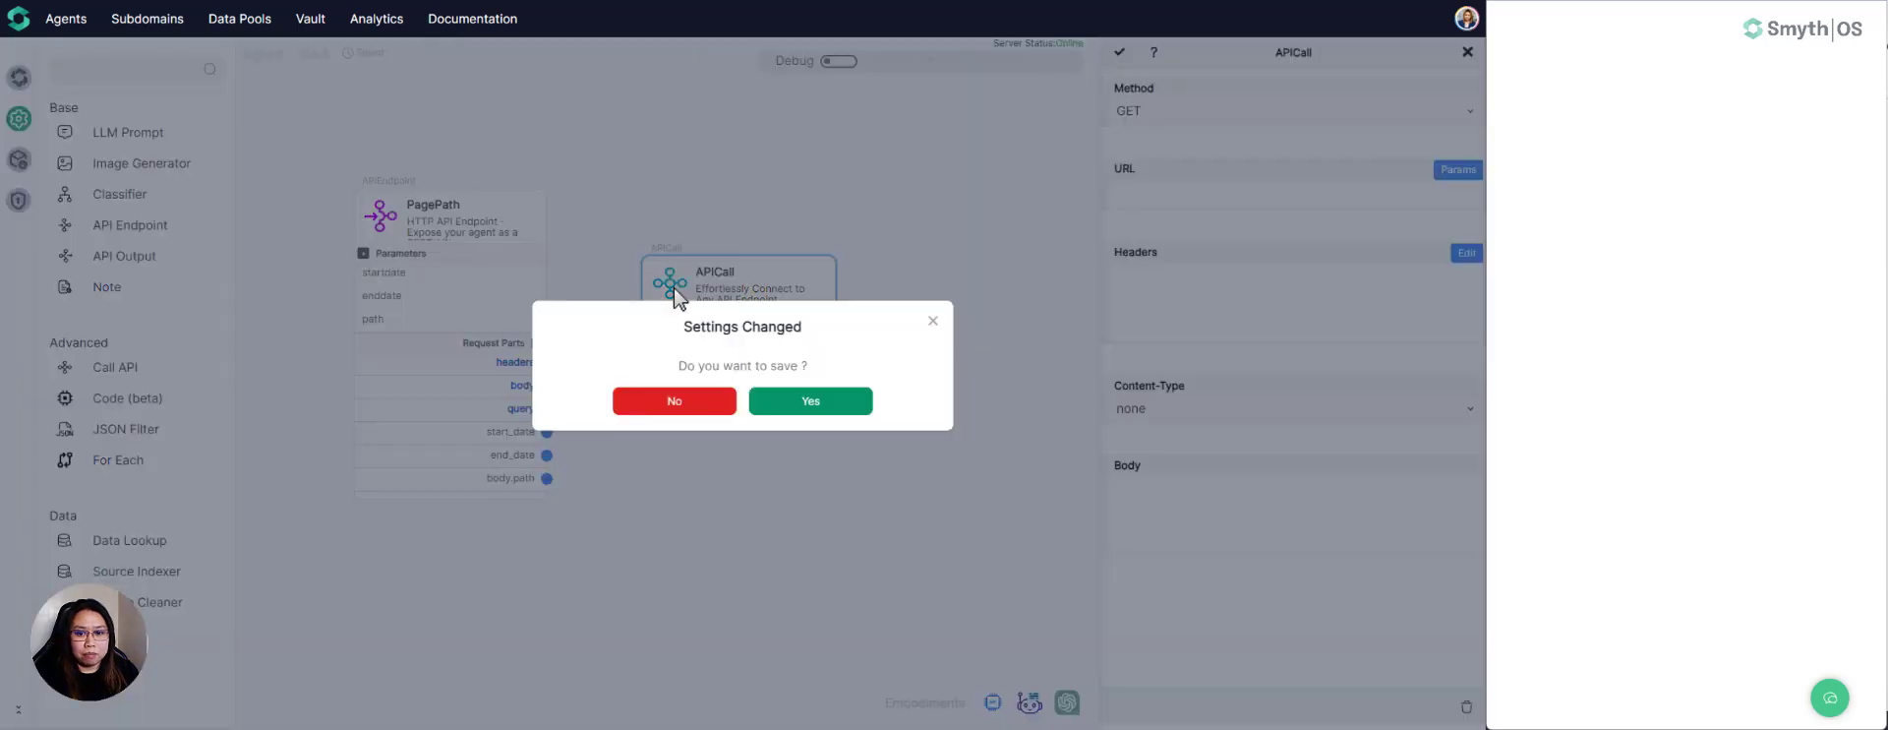
pyautogui.click(822, 402)
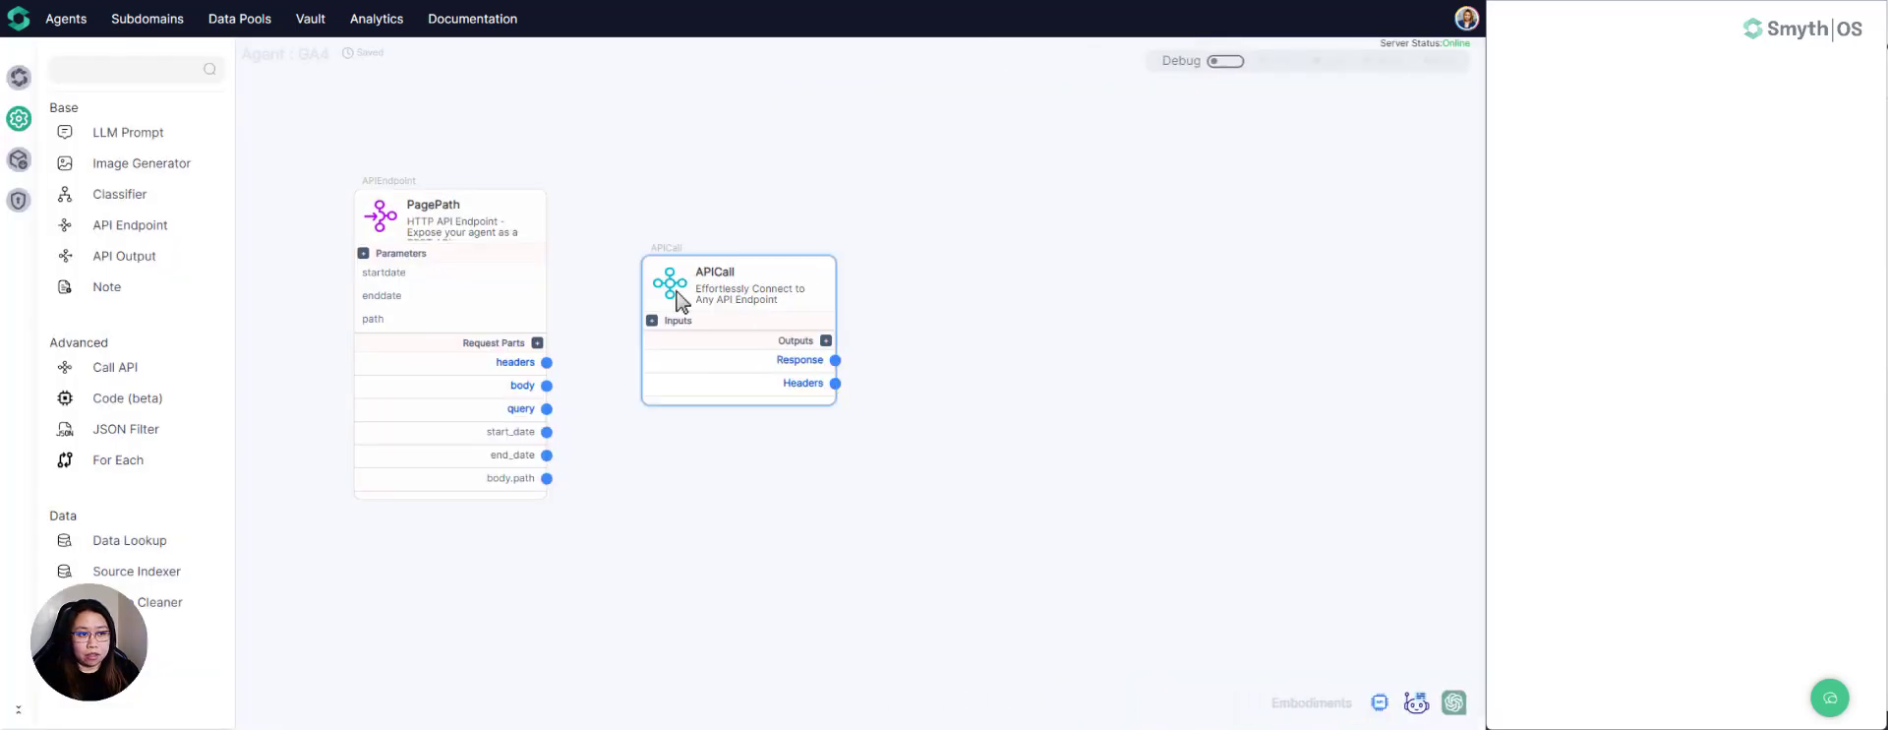
# - Reopen the APICall component's settings and set its request method to POST
pyautogui.doubleClick(657, 305)
pyautogui.click(1204, 114)
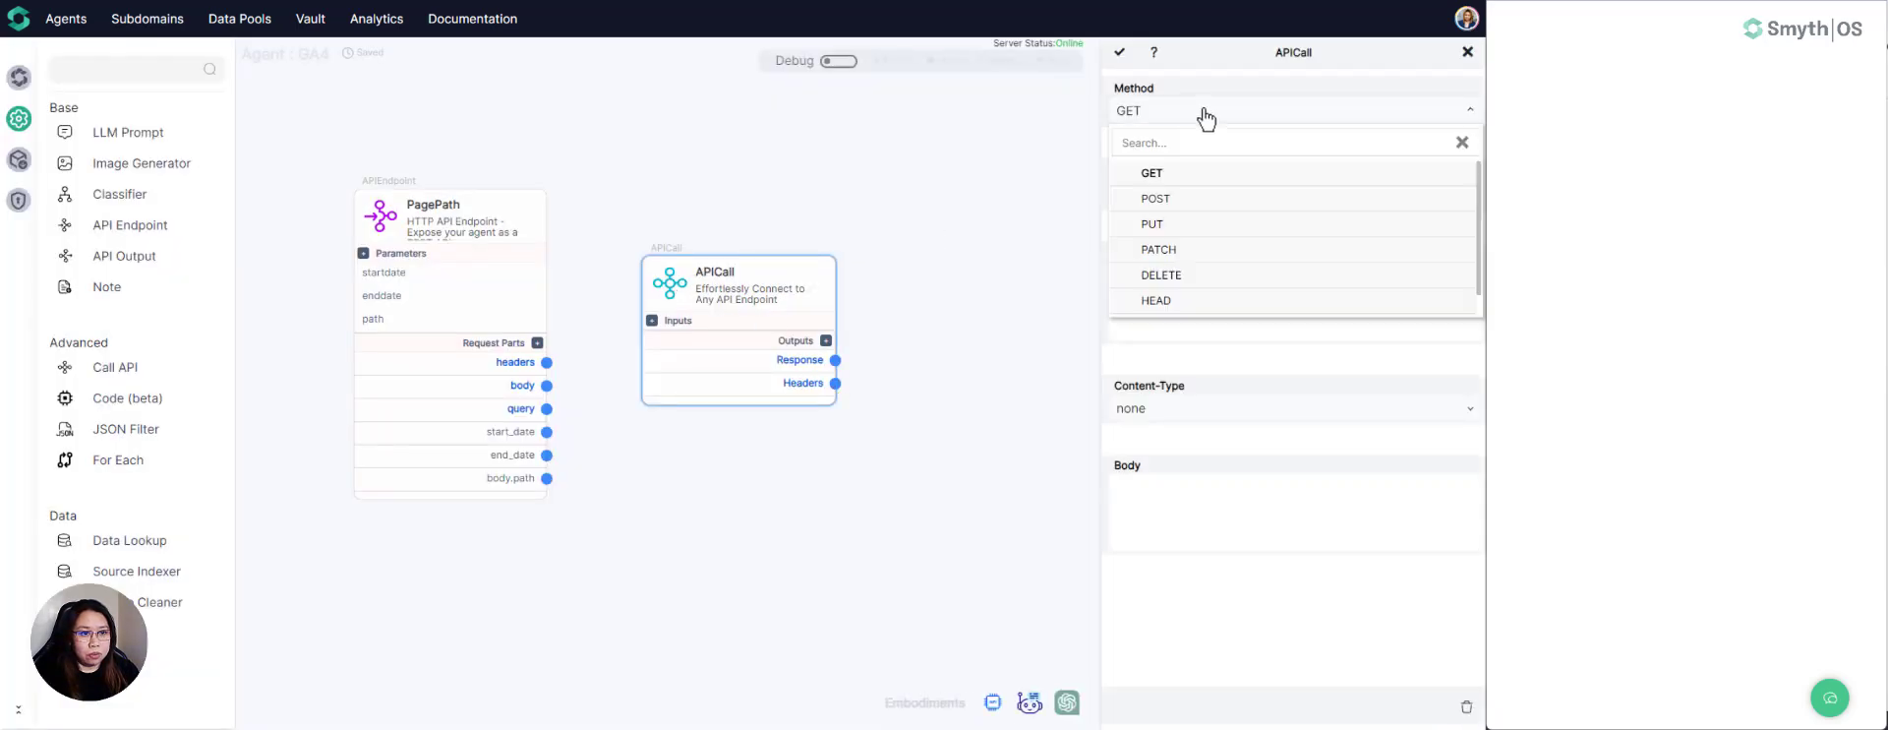
pyautogui.click(1156, 200)
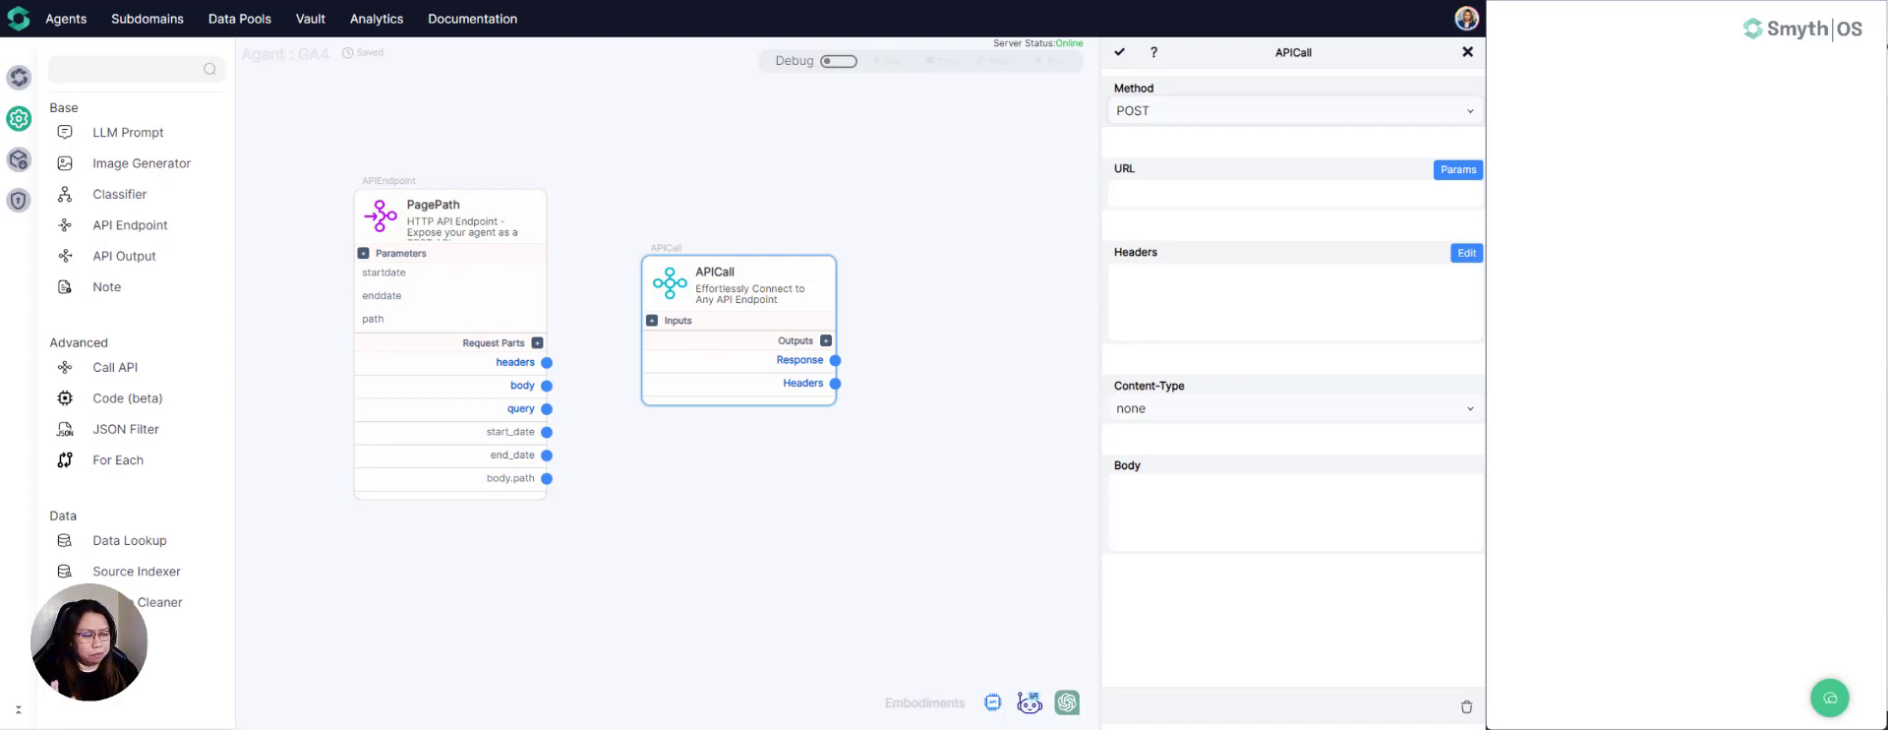
# - Set the APICall URL to the analyticsdata.googleapis.com v1beta runReport address containing the GA4 property ID
pyautogui.click(1136, 193)
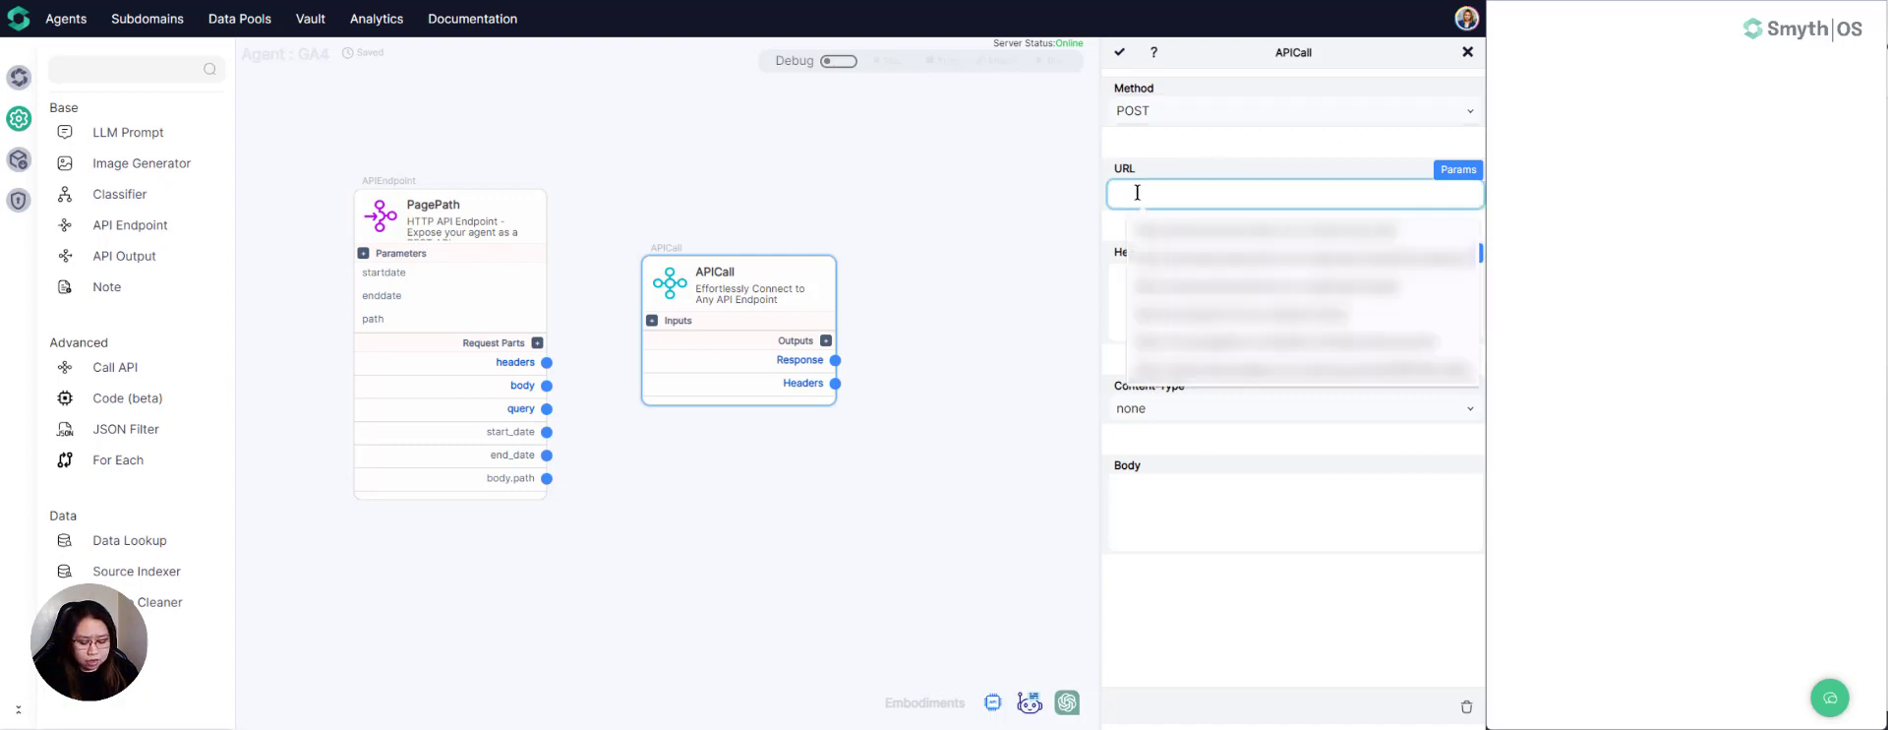
pyautogui.hotkey('ctrl', 'v')
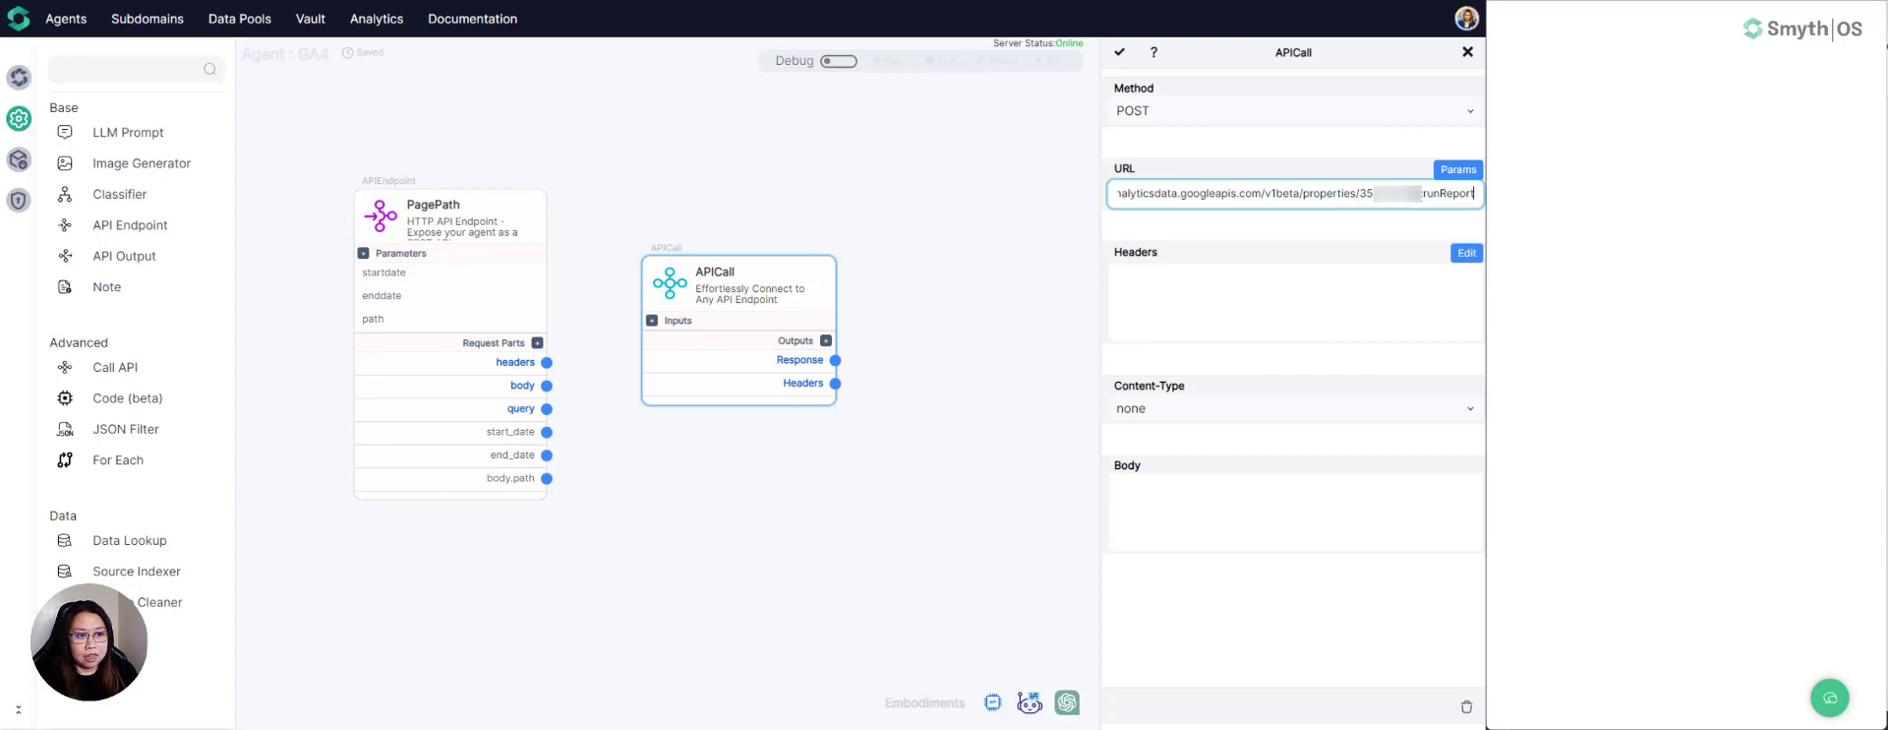
pyautogui.moveTo(1422, 193); pyautogui.dragTo(1361, 193)
pyautogui.click(1437, 195)
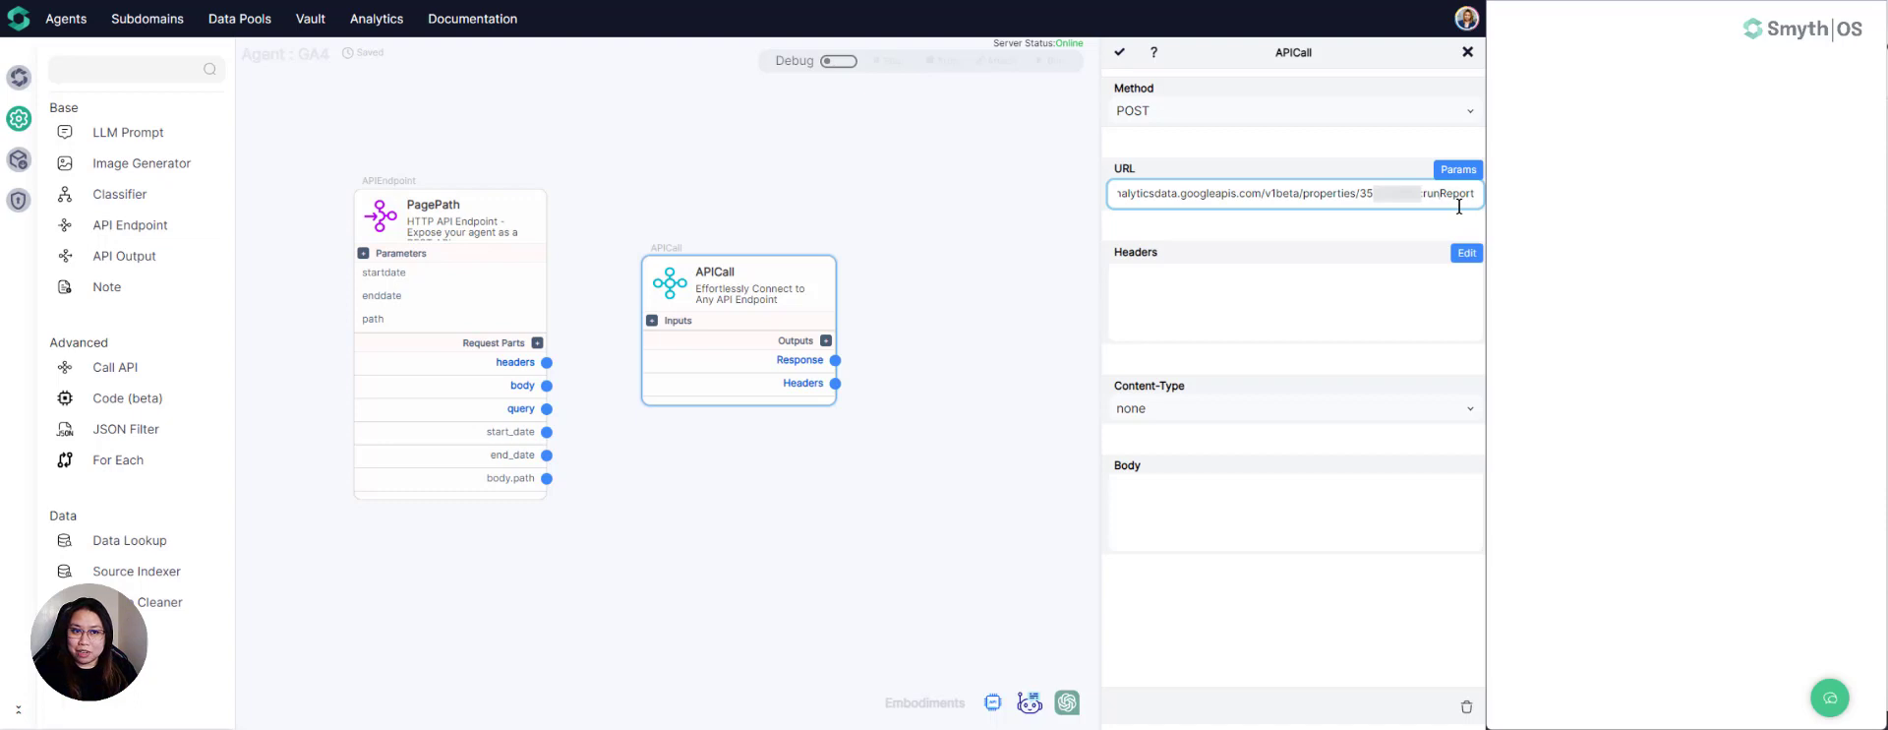
pyautogui.click(1268, 276)
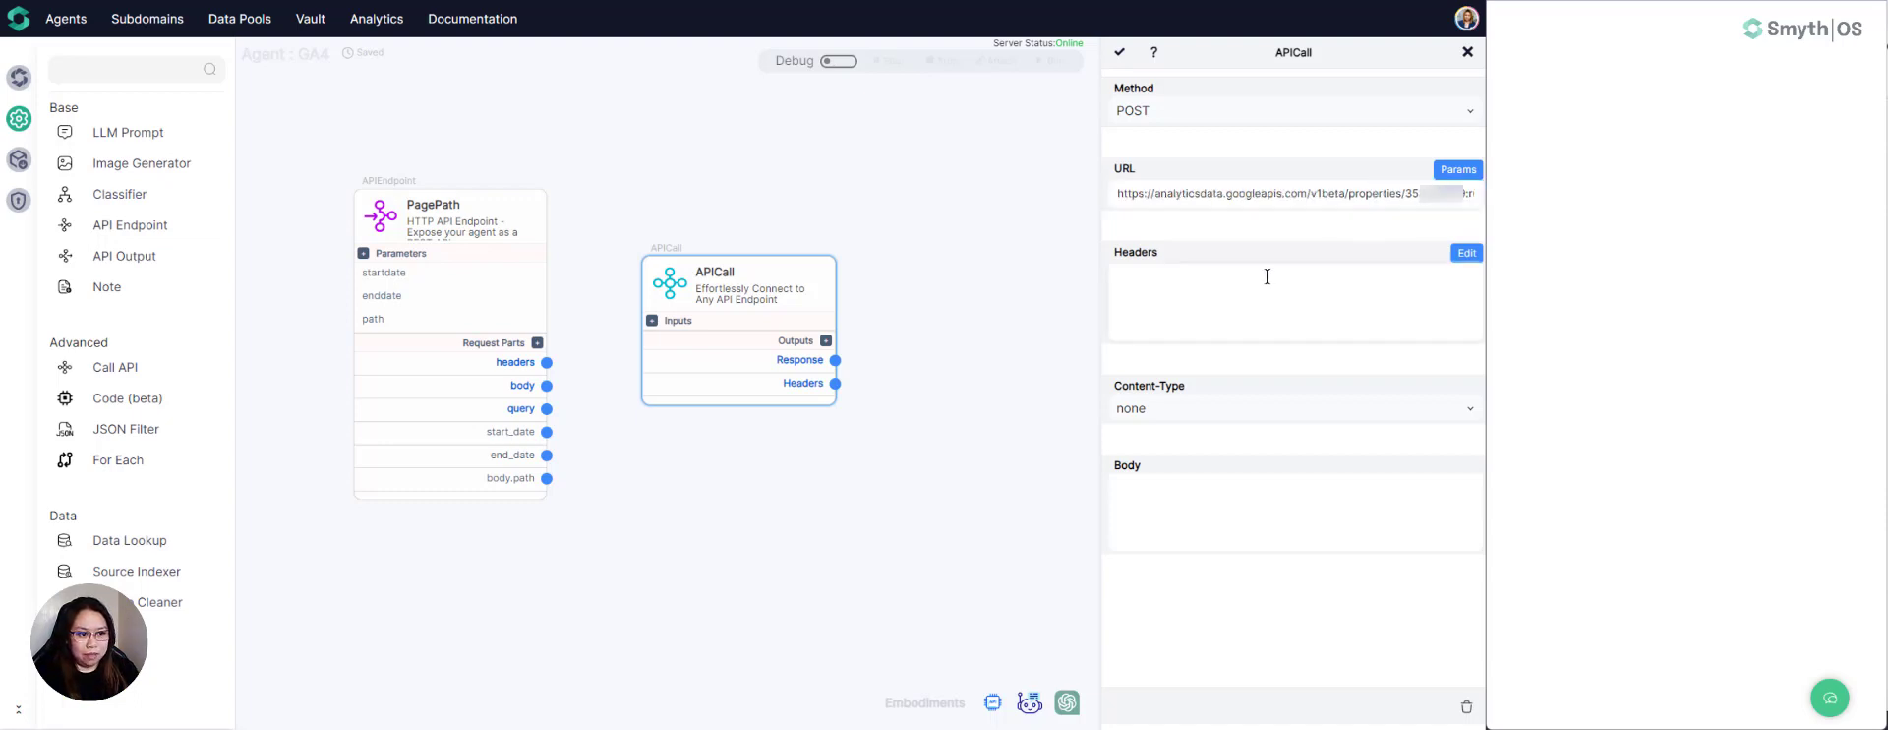
# - Add an Authorization header to the APICall and paste the bearer access token as its value
pyautogui.click(1464, 254)
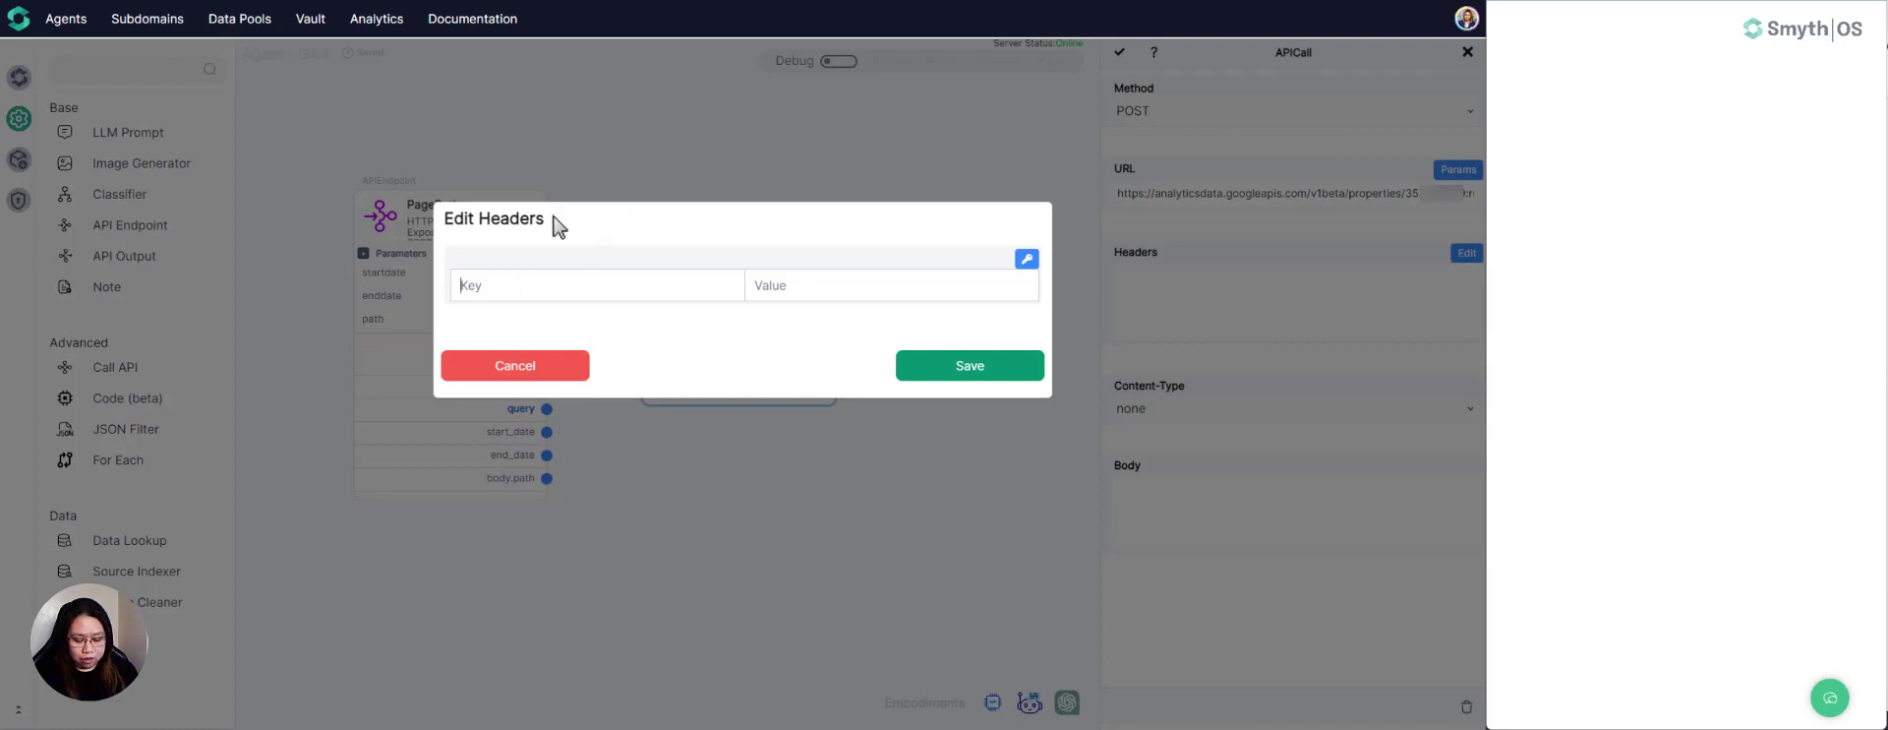
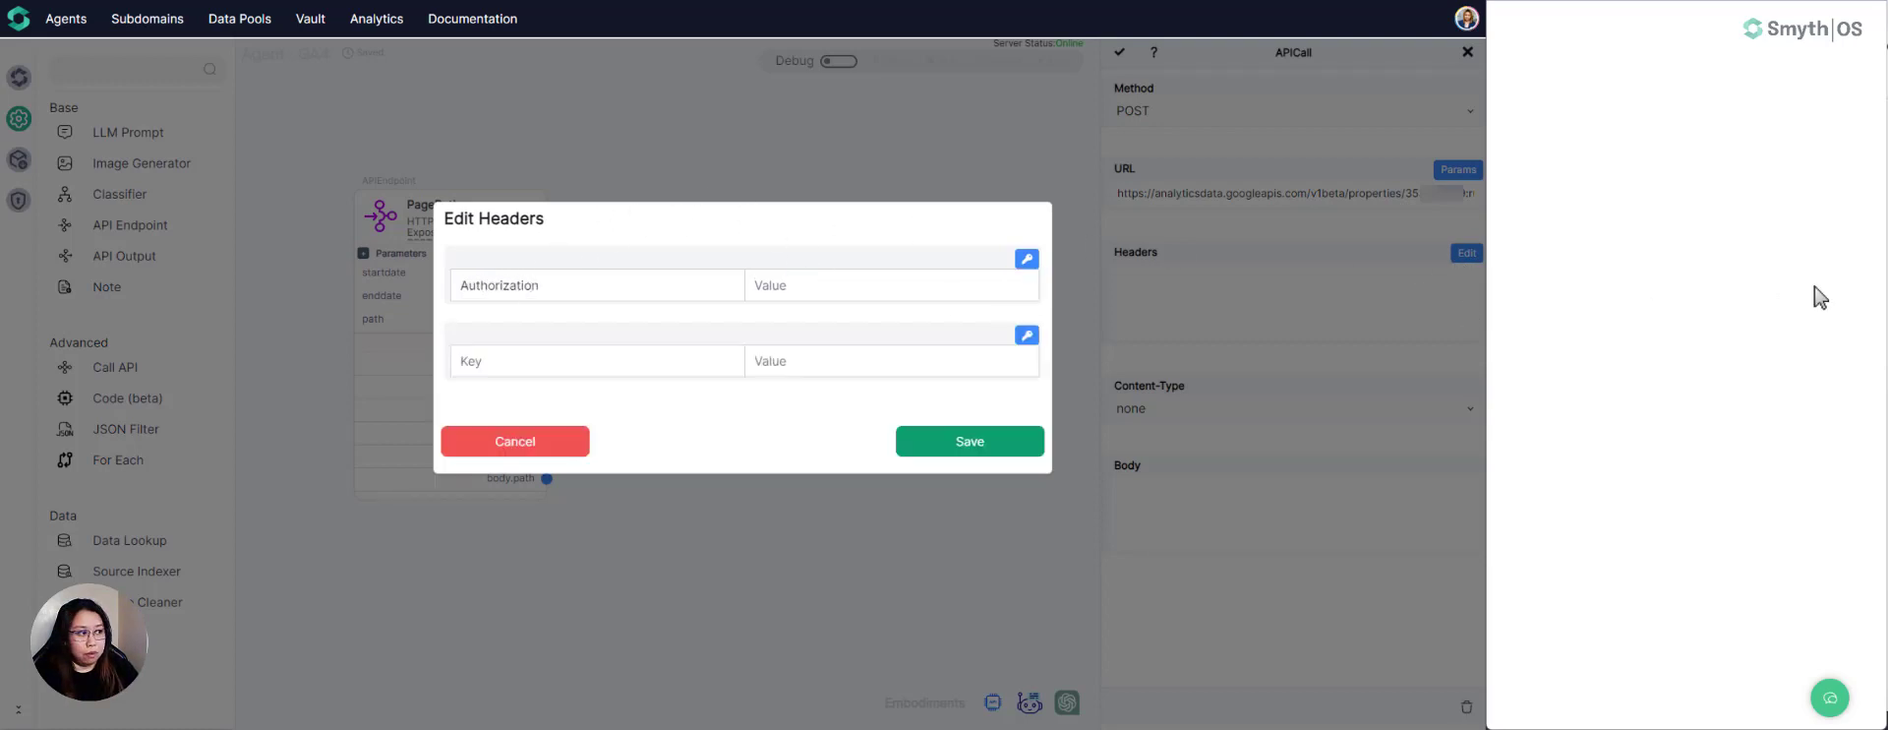
pyautogui.press('Tab')
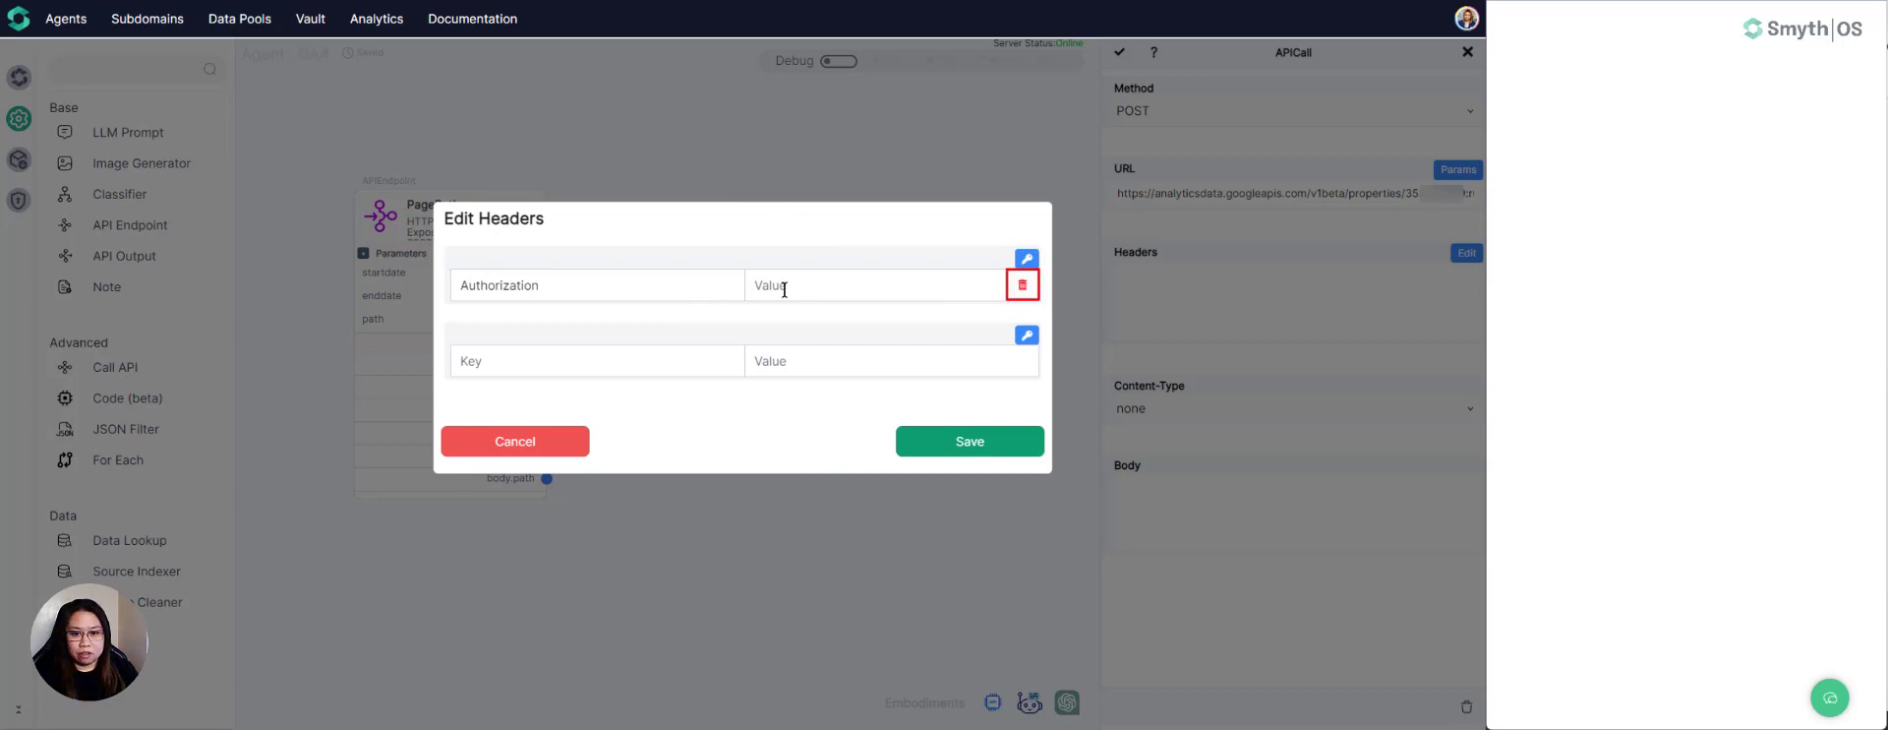
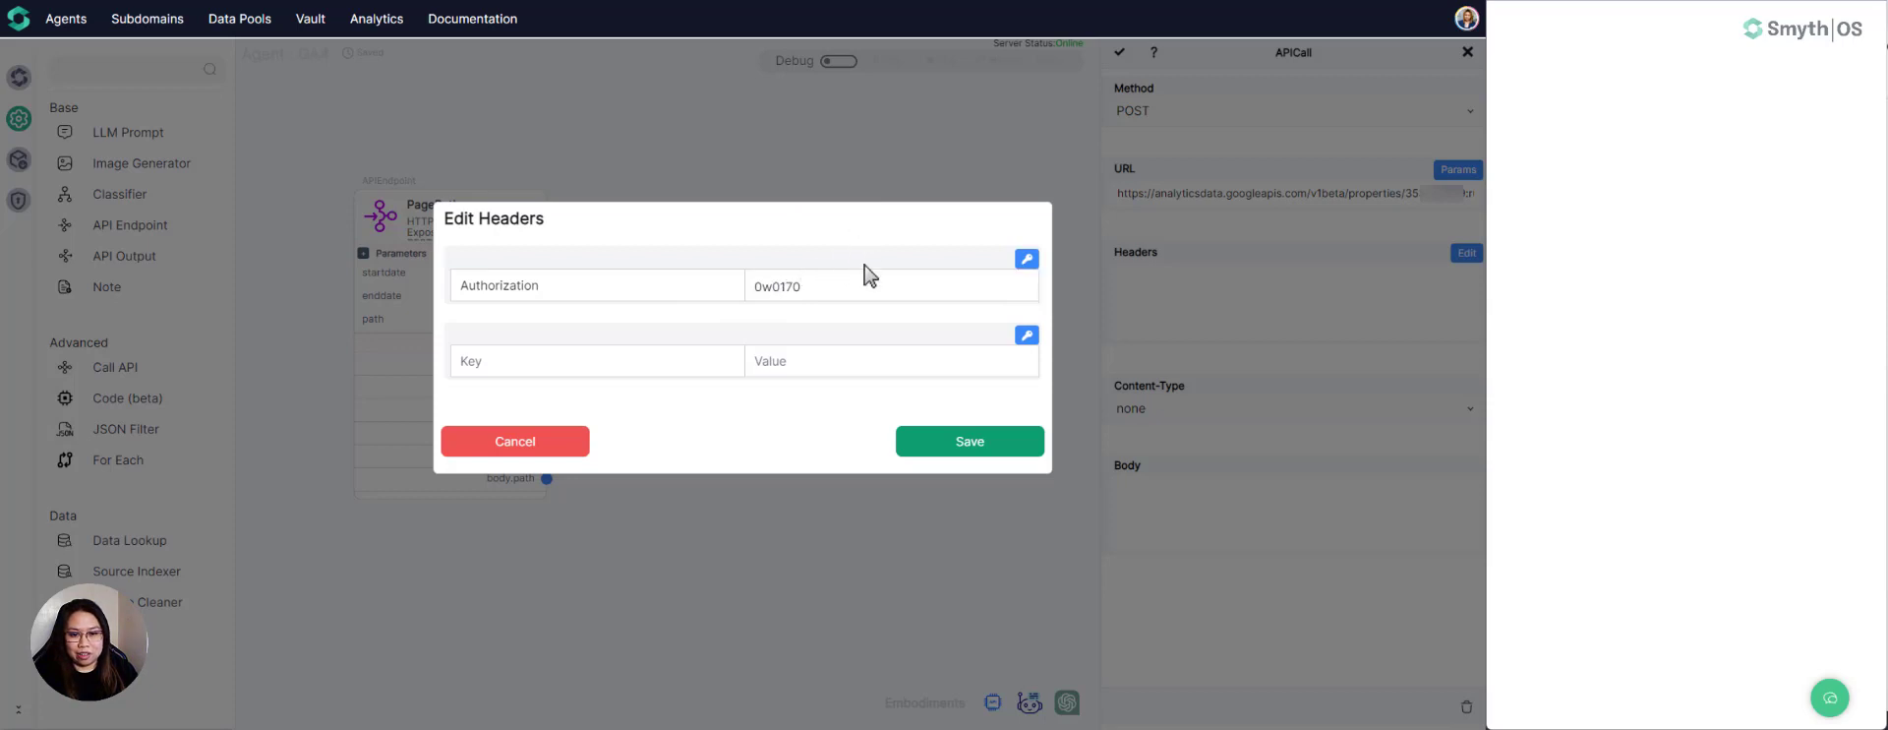
# - Add a Content-Type header with its value pasted in, and save the APICall headers
pyautogui.click(539, 367)
pyautogui.write('Content')
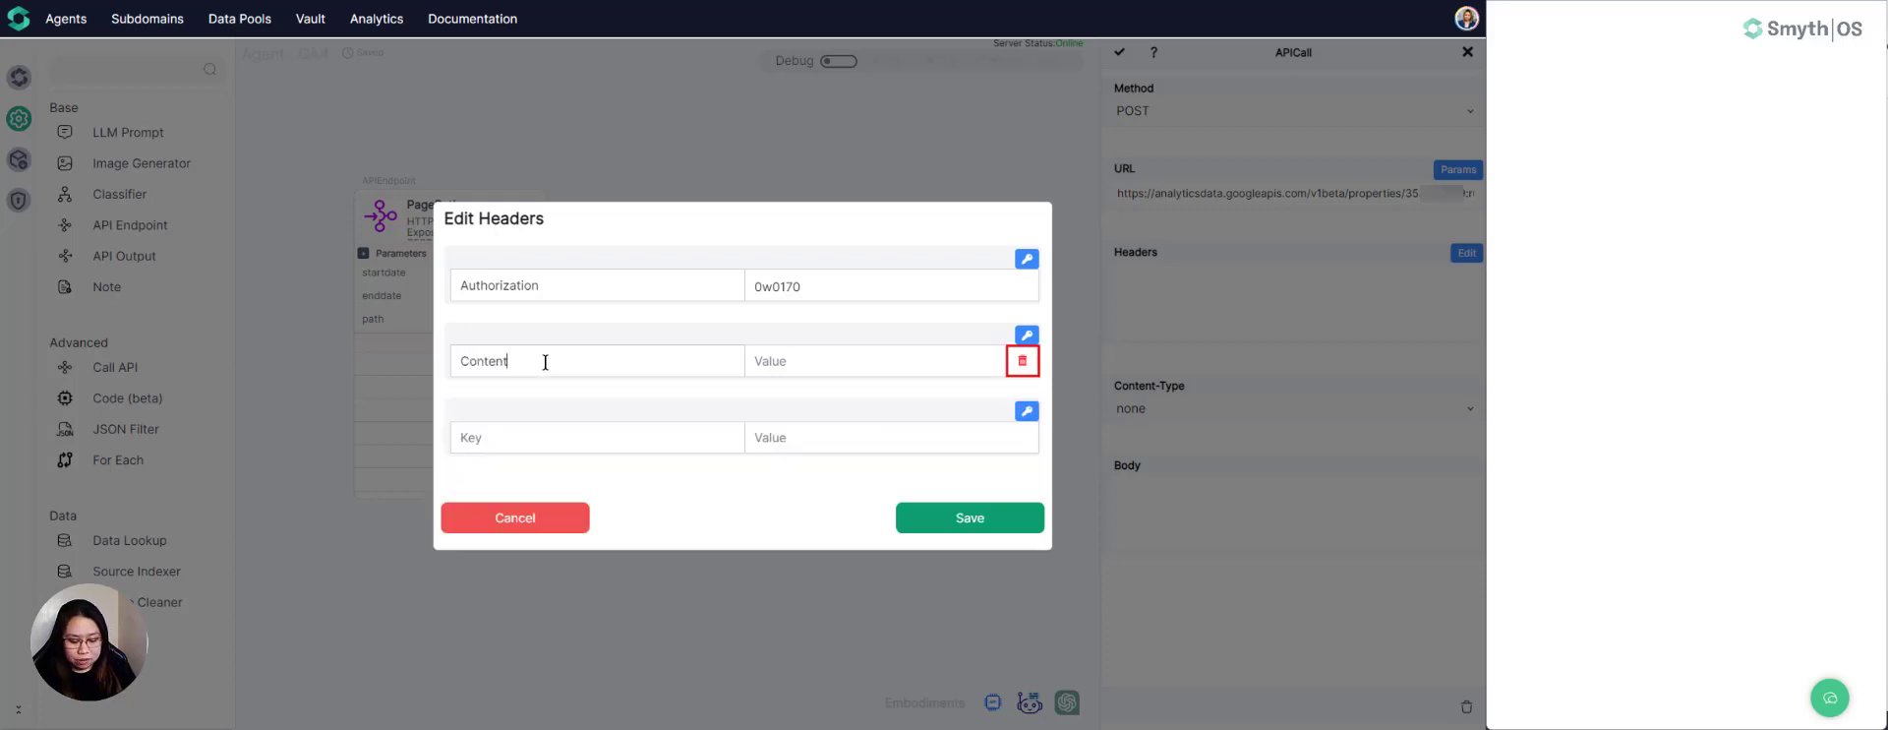
pyautogui.write('-Typ')
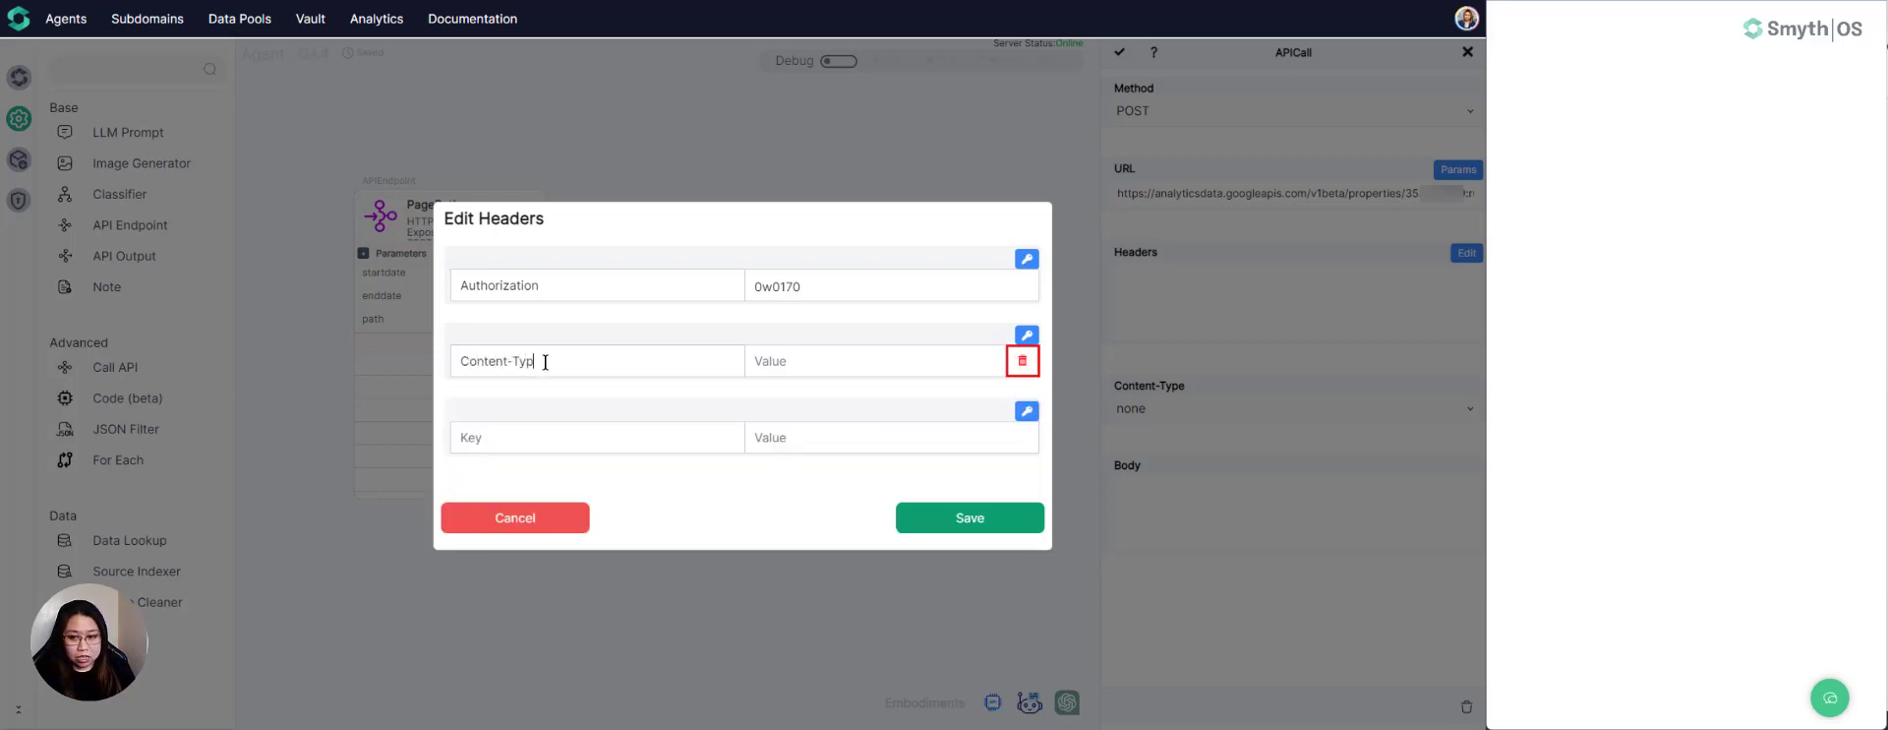
pyautogui.write('e')
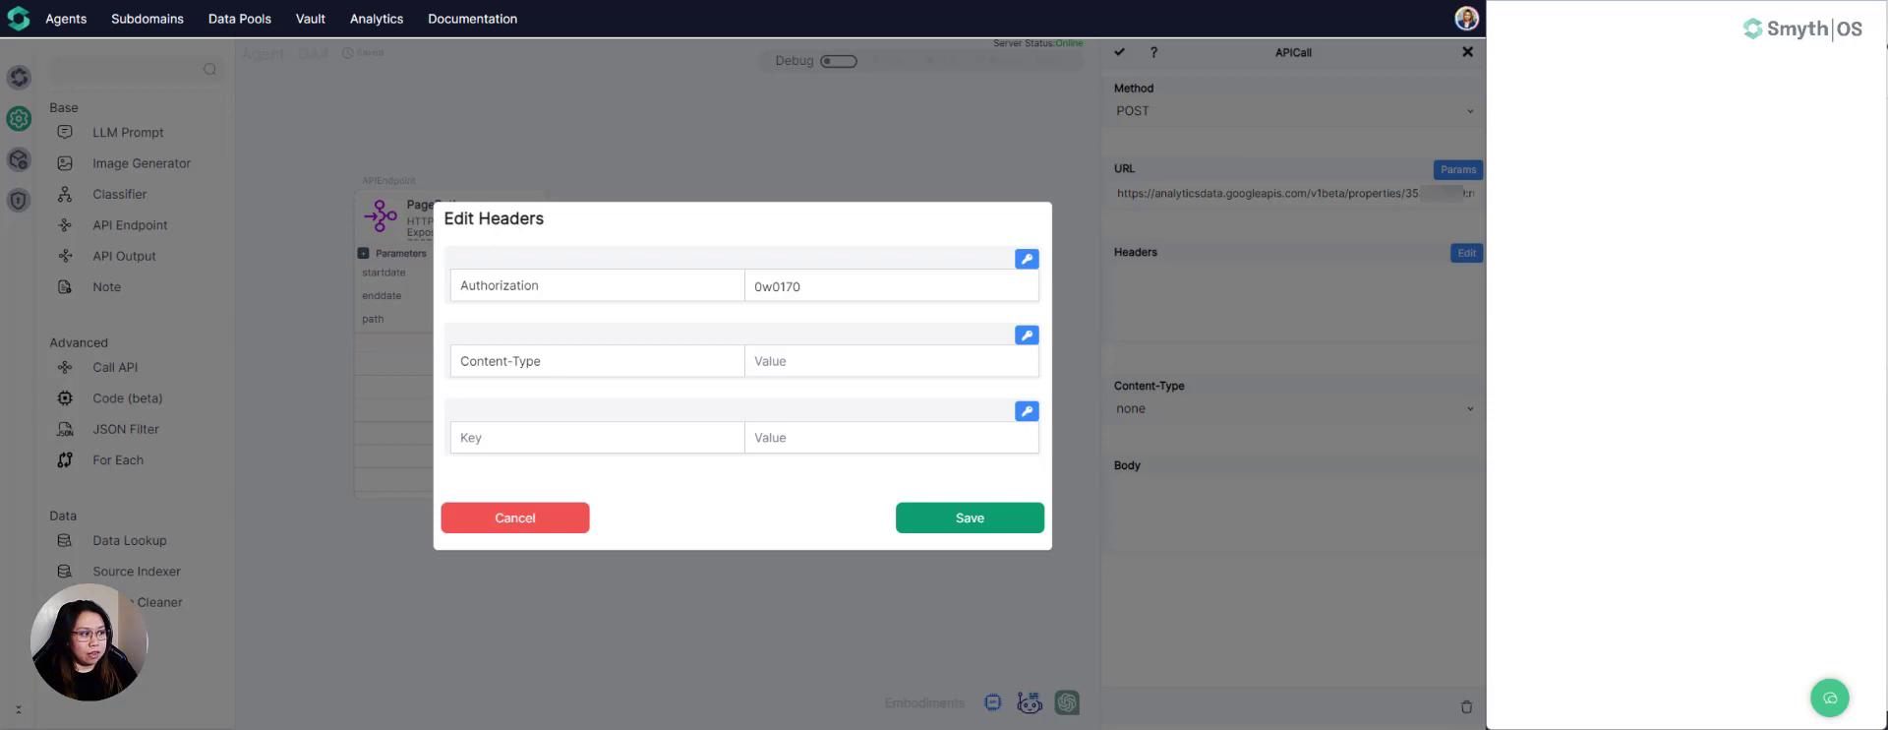
pyautogui.click(770, 365)
pyautogui.write('application/json')
pyautogui.click(966, 514)
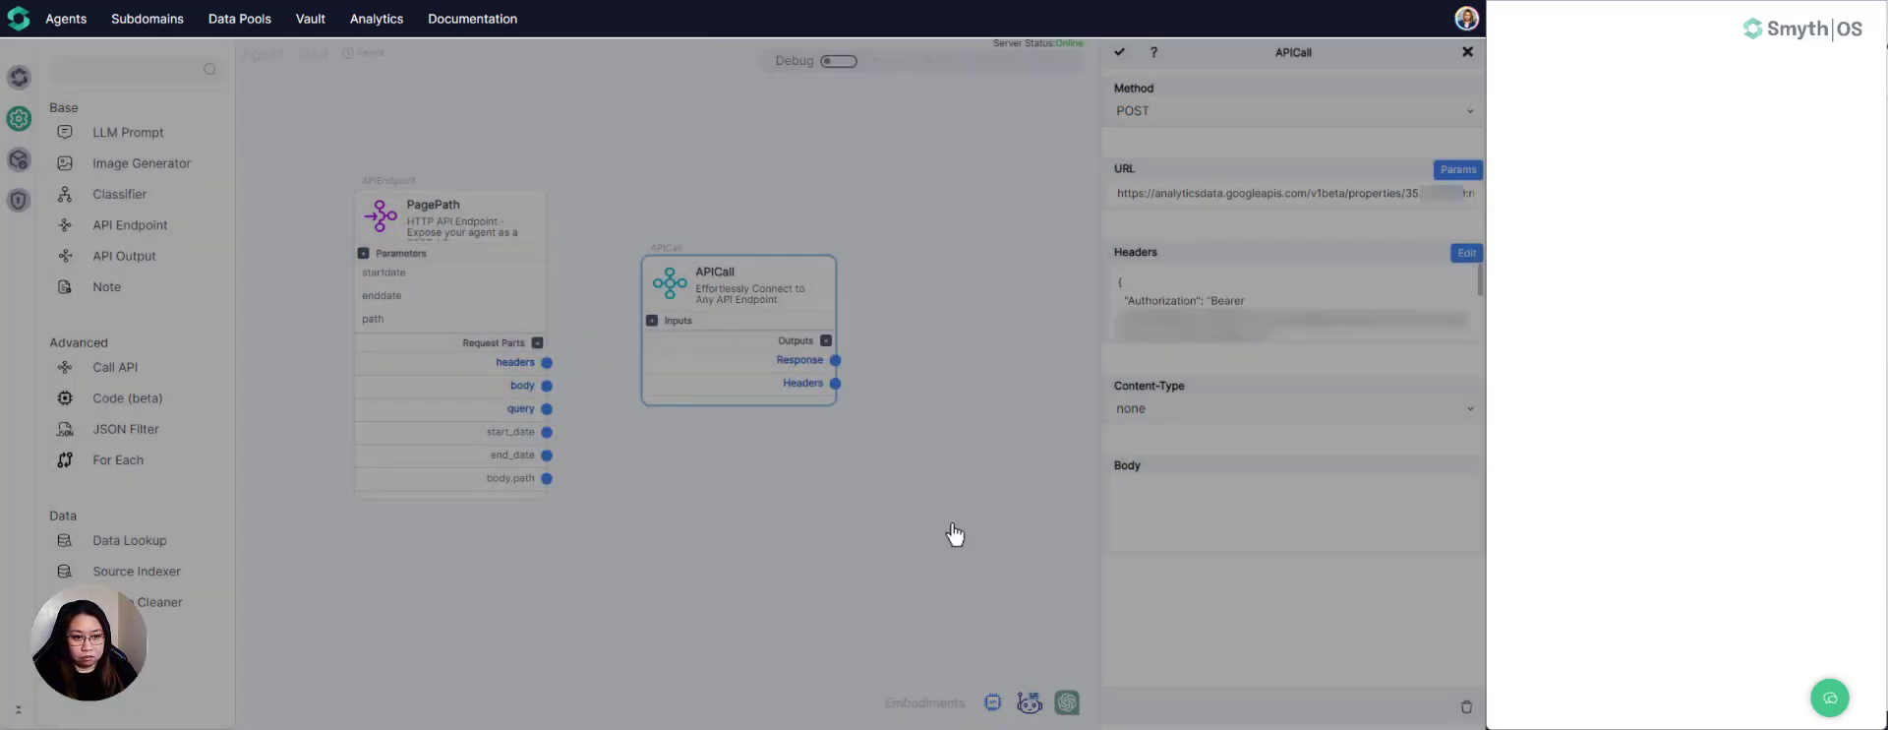
# - Set the content type to application/json and paste a JSON body requesting activeUsers, screenPageViews and averageSessionDuration by pagePath with an EXACT pagePath filter
pyautogui.click(1281, 411)
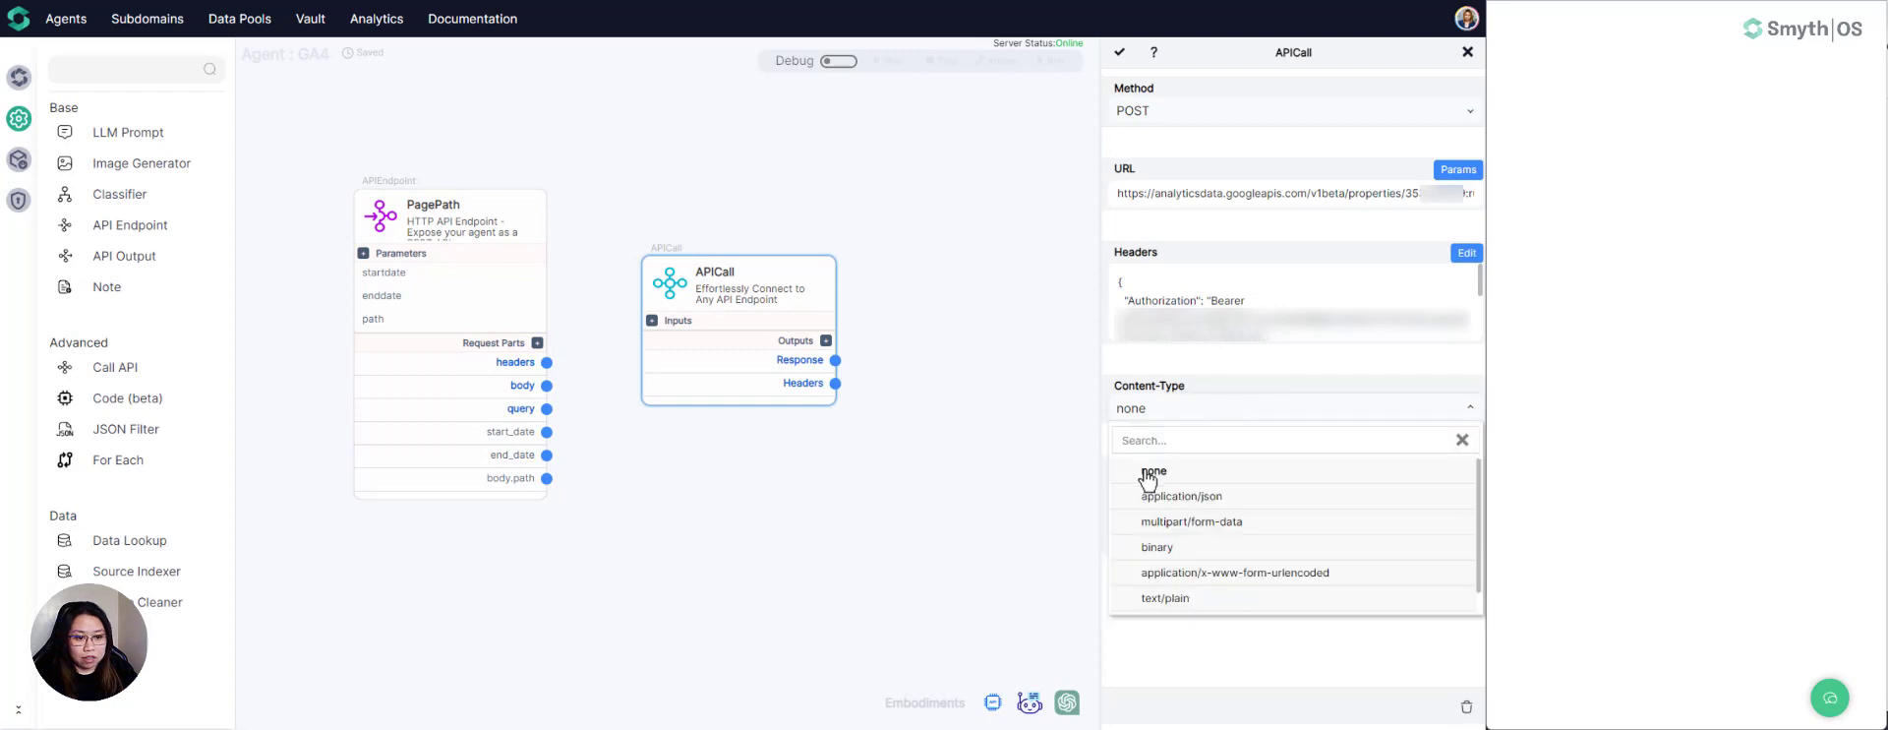
pyautogui.click(1167, 498)
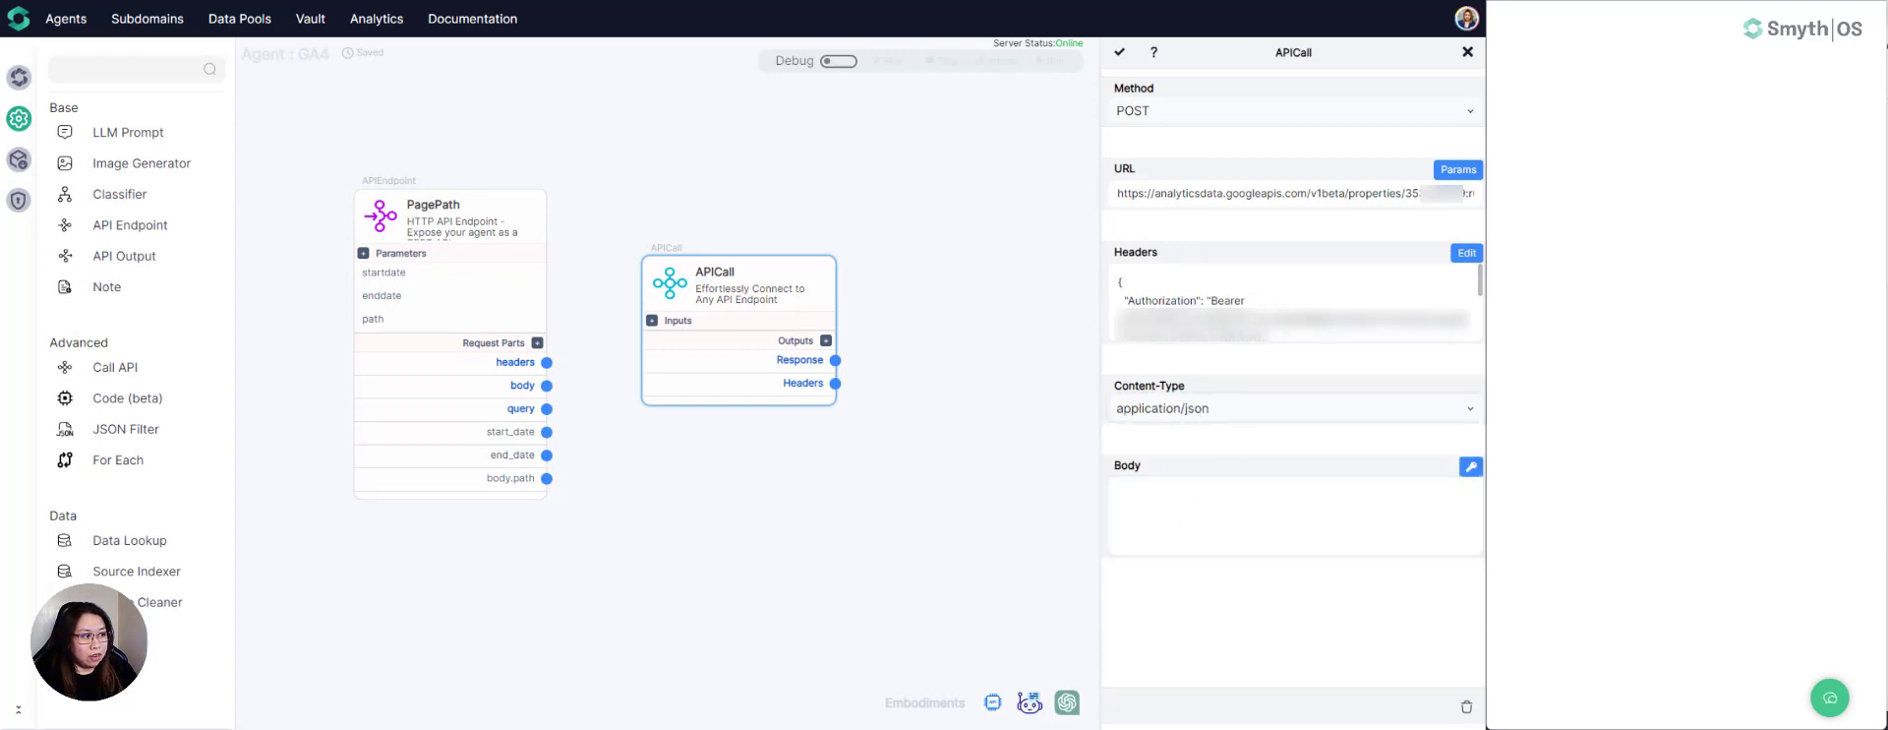
pyautogui.click(1213, 494)
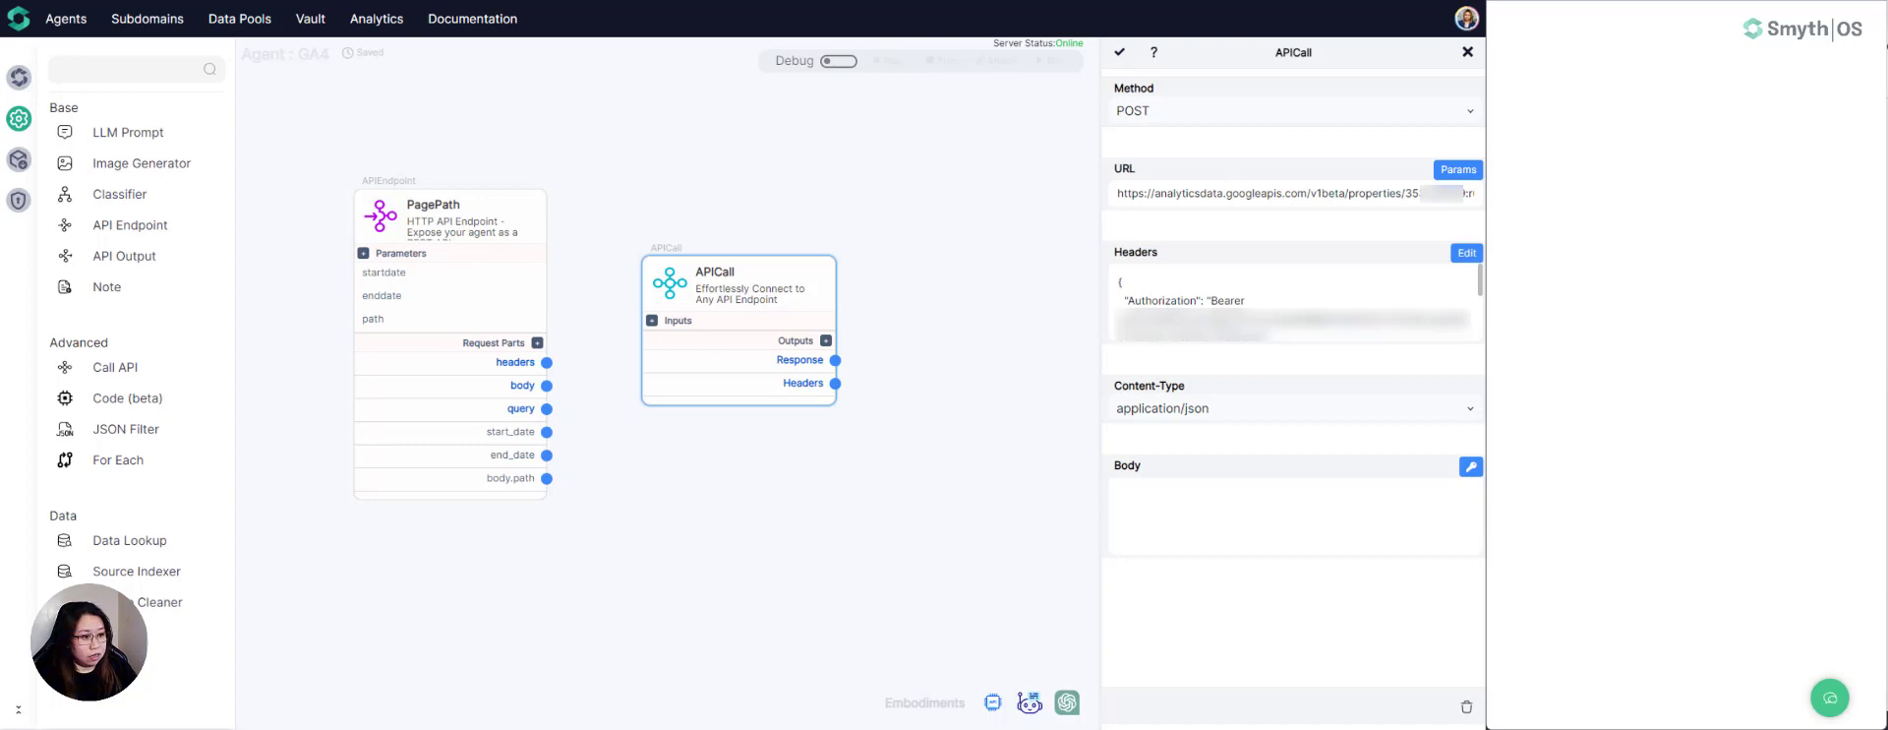
pyautogui.click(1150, 506)
pyautogui.hotkey('ctrl', 'v')
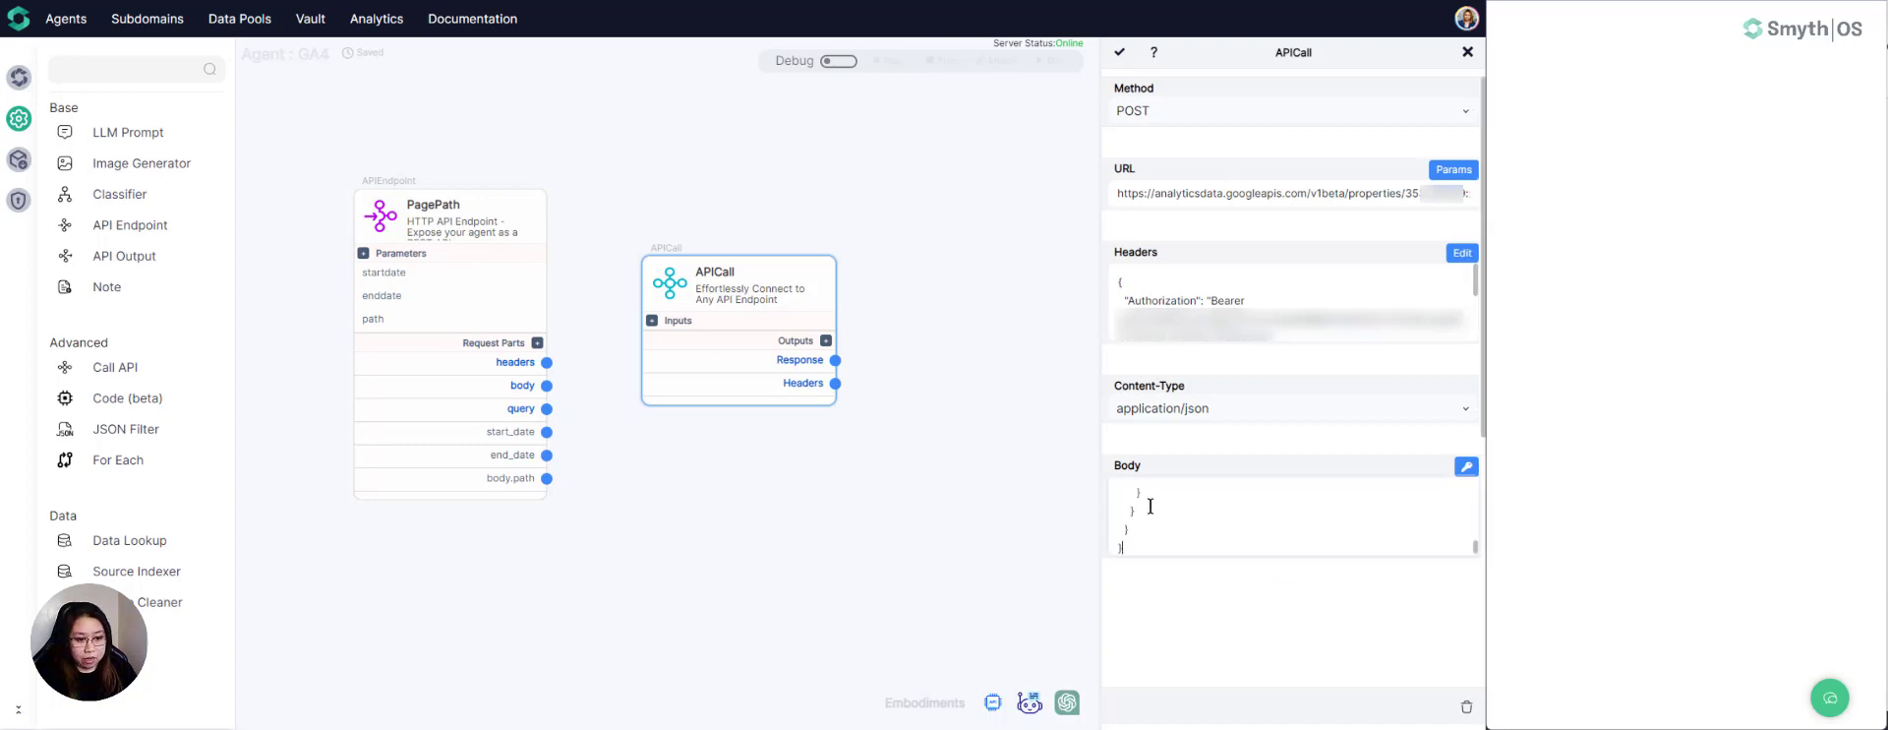
pyautogui.scroll(-5, 1283, 531)
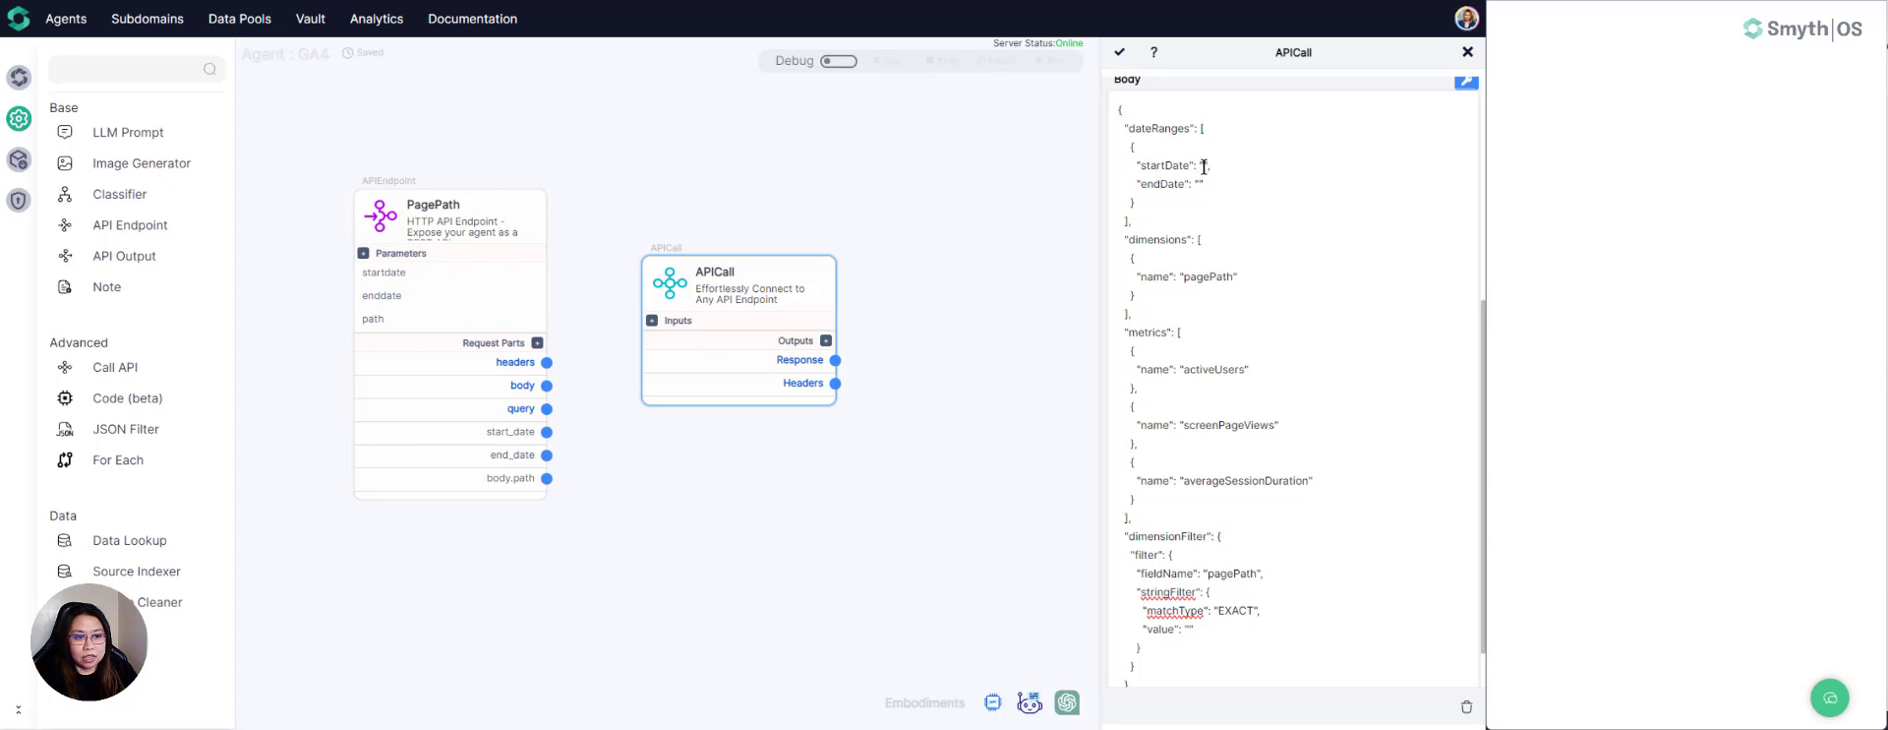
# - Move the APICall component slightly farther from PagePath and add an input named startdate to it
pyautogui.click(1203, 166)
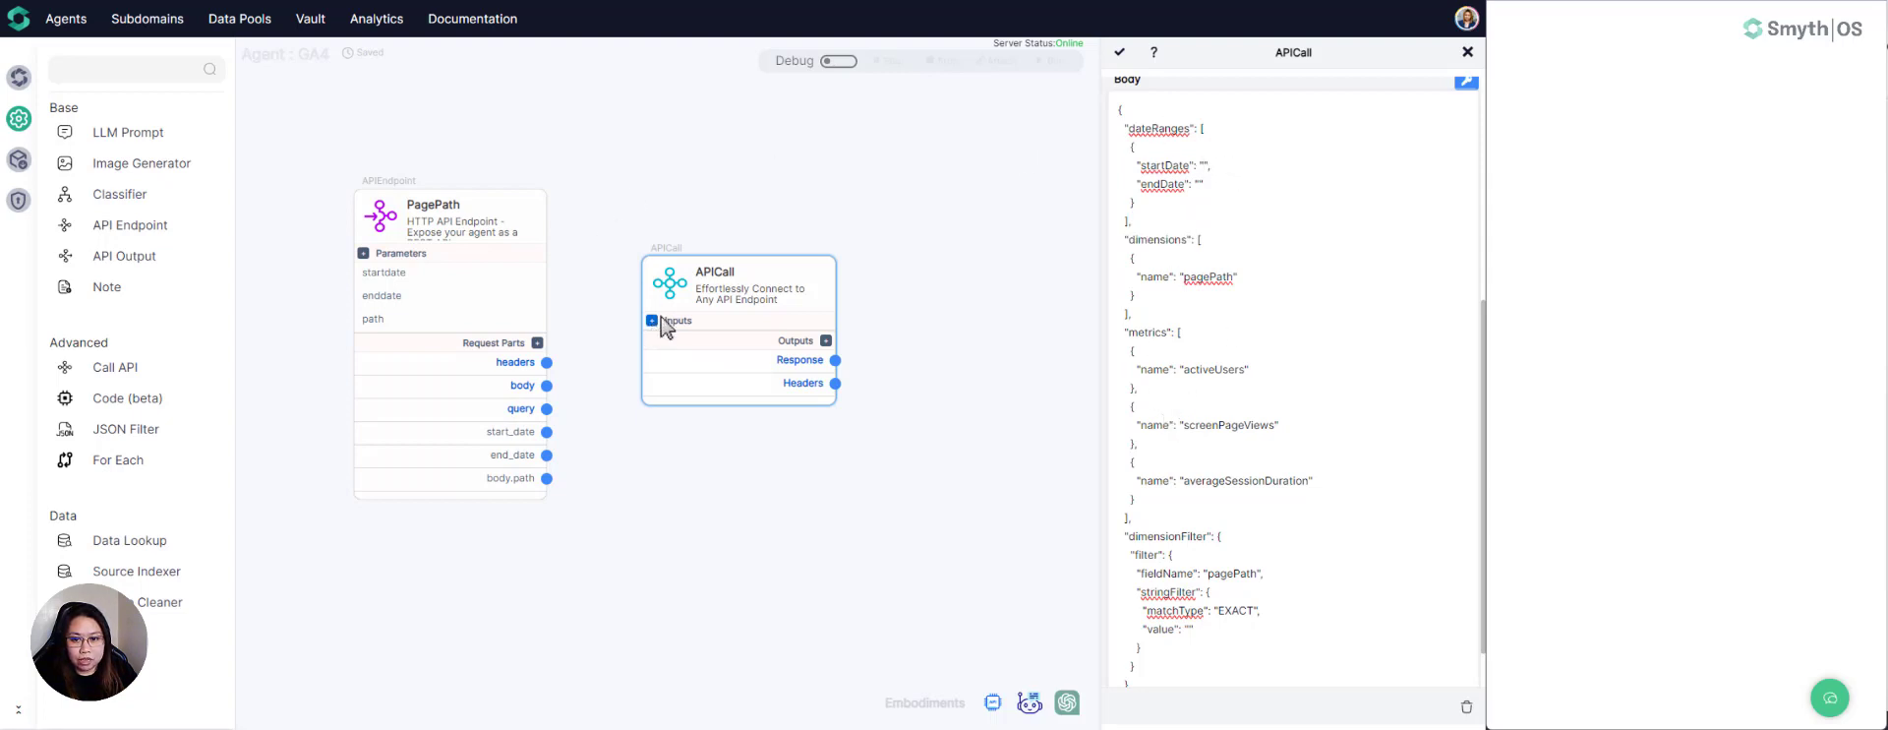
pyautogui.moveTo(680, 238); pyautogui.dragTo(726, 209)
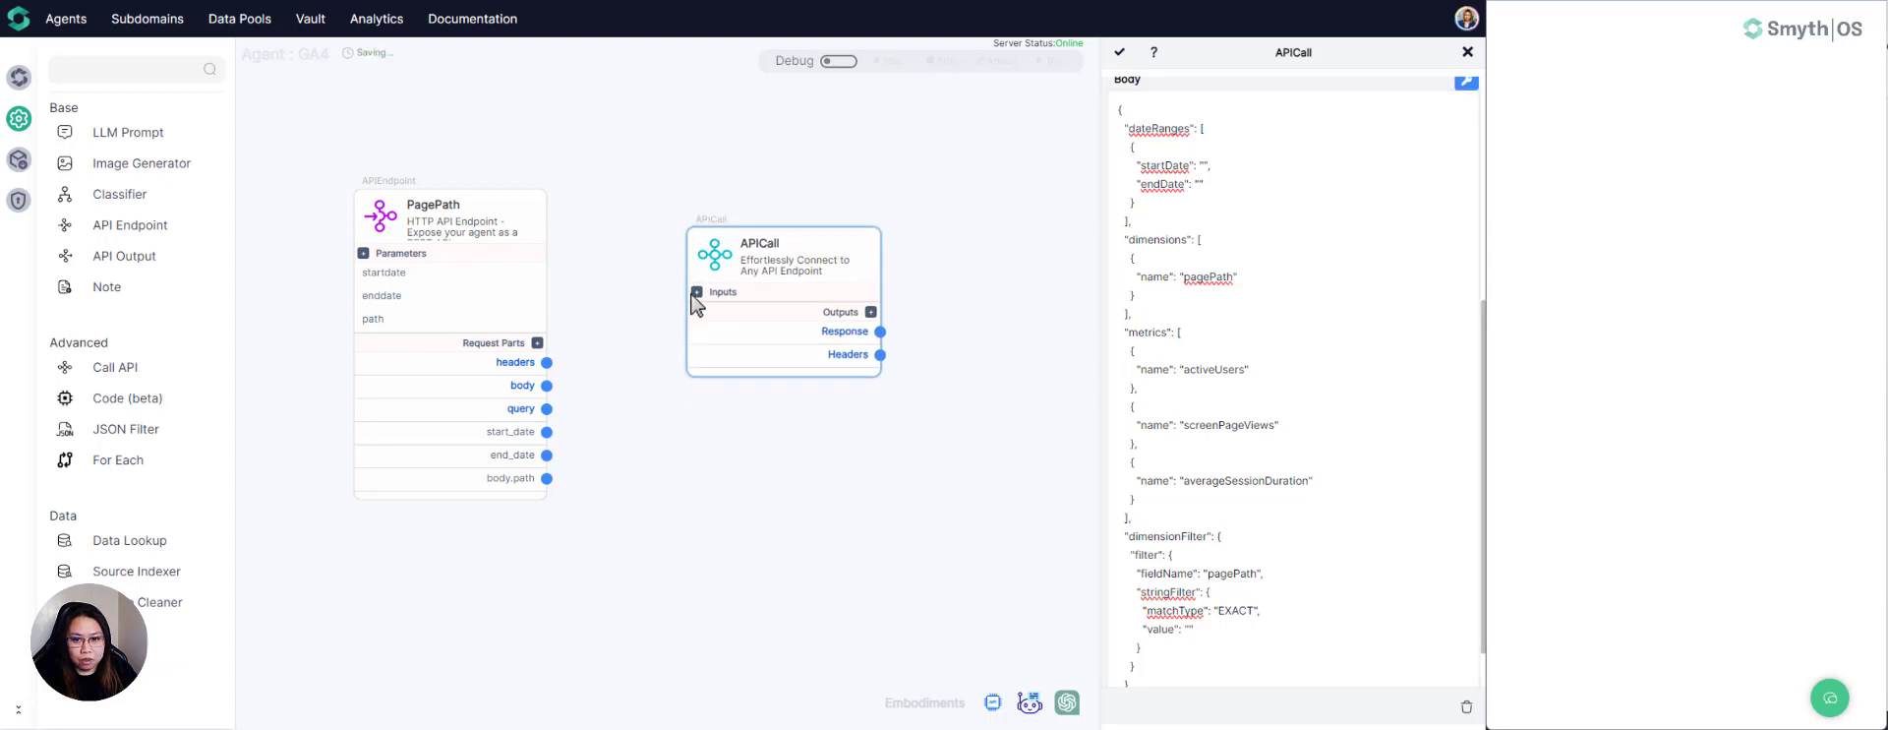
pyautogui.click(697, 294)
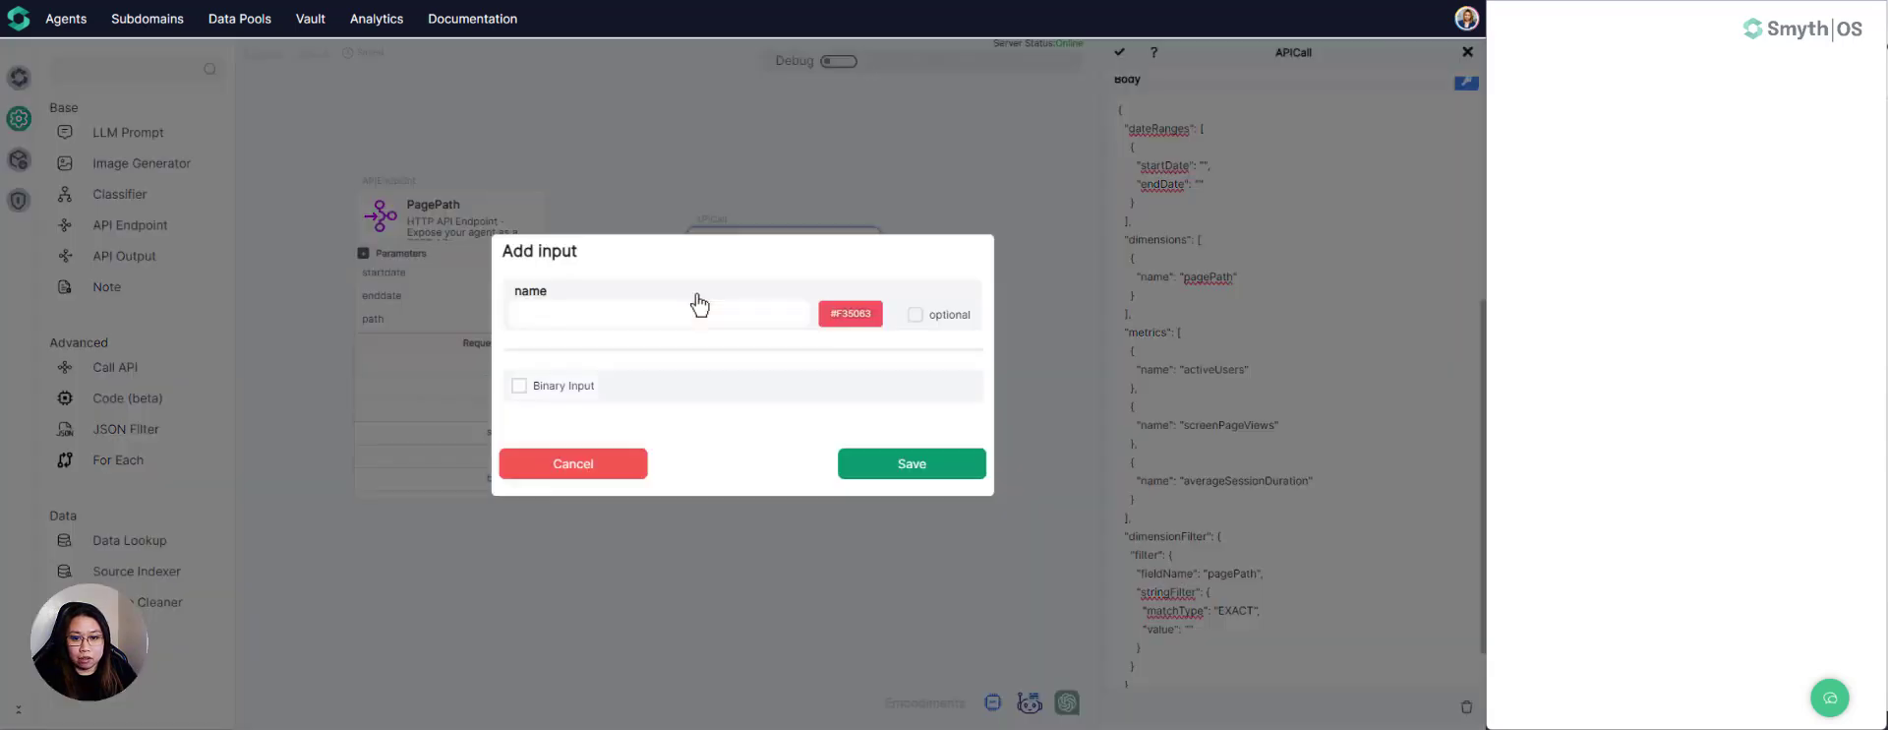
pyautogui.click(625, 315)
pyautogui.write('startdate')
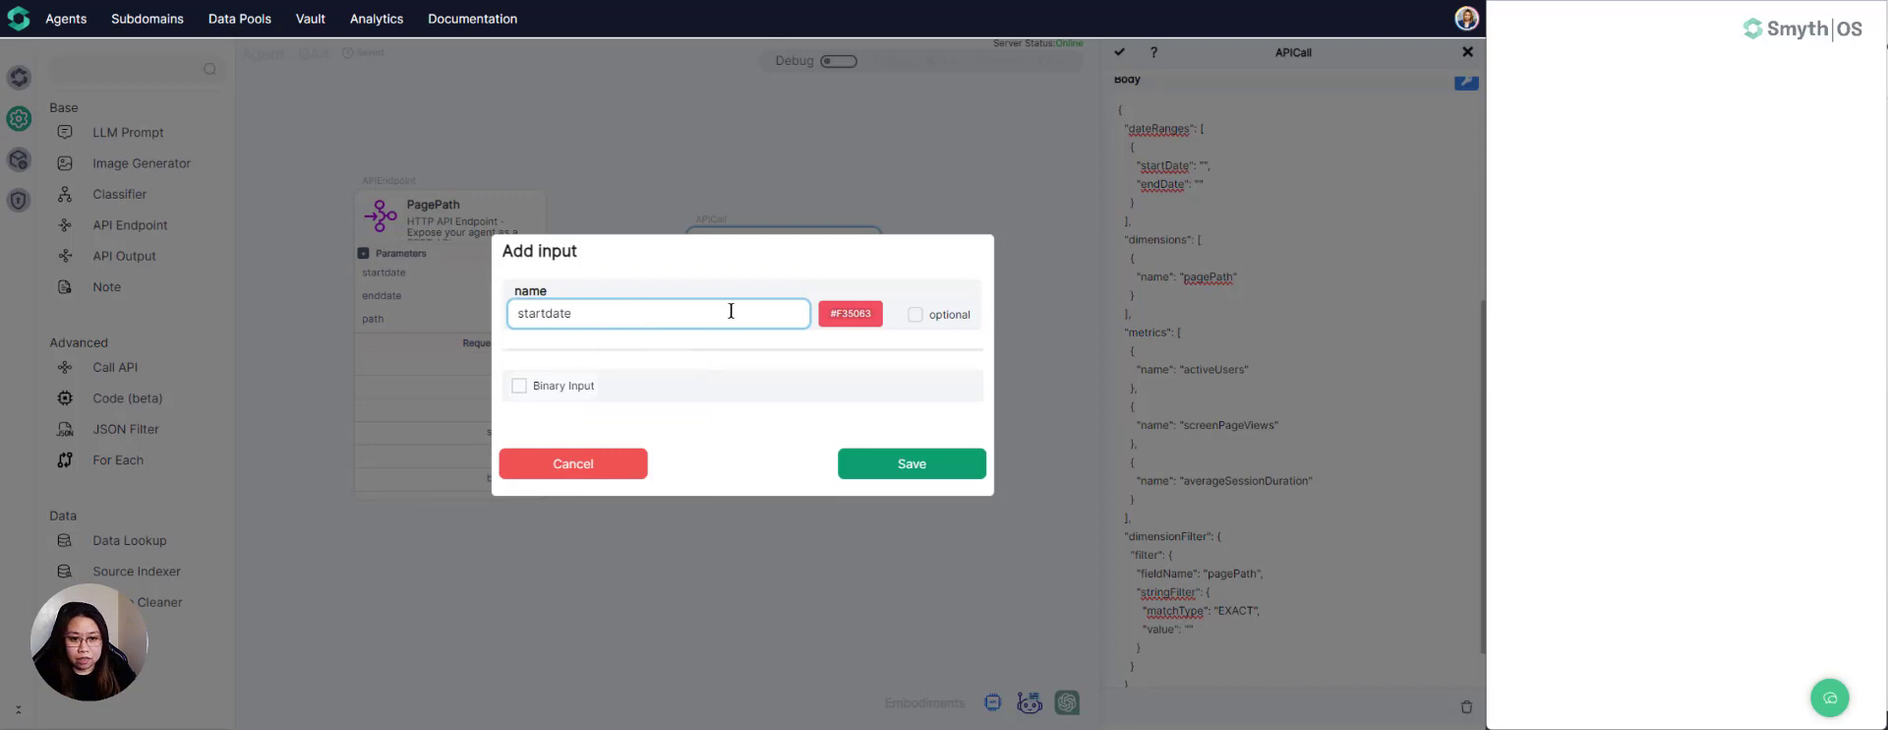
pyautogui.click(856, 466)
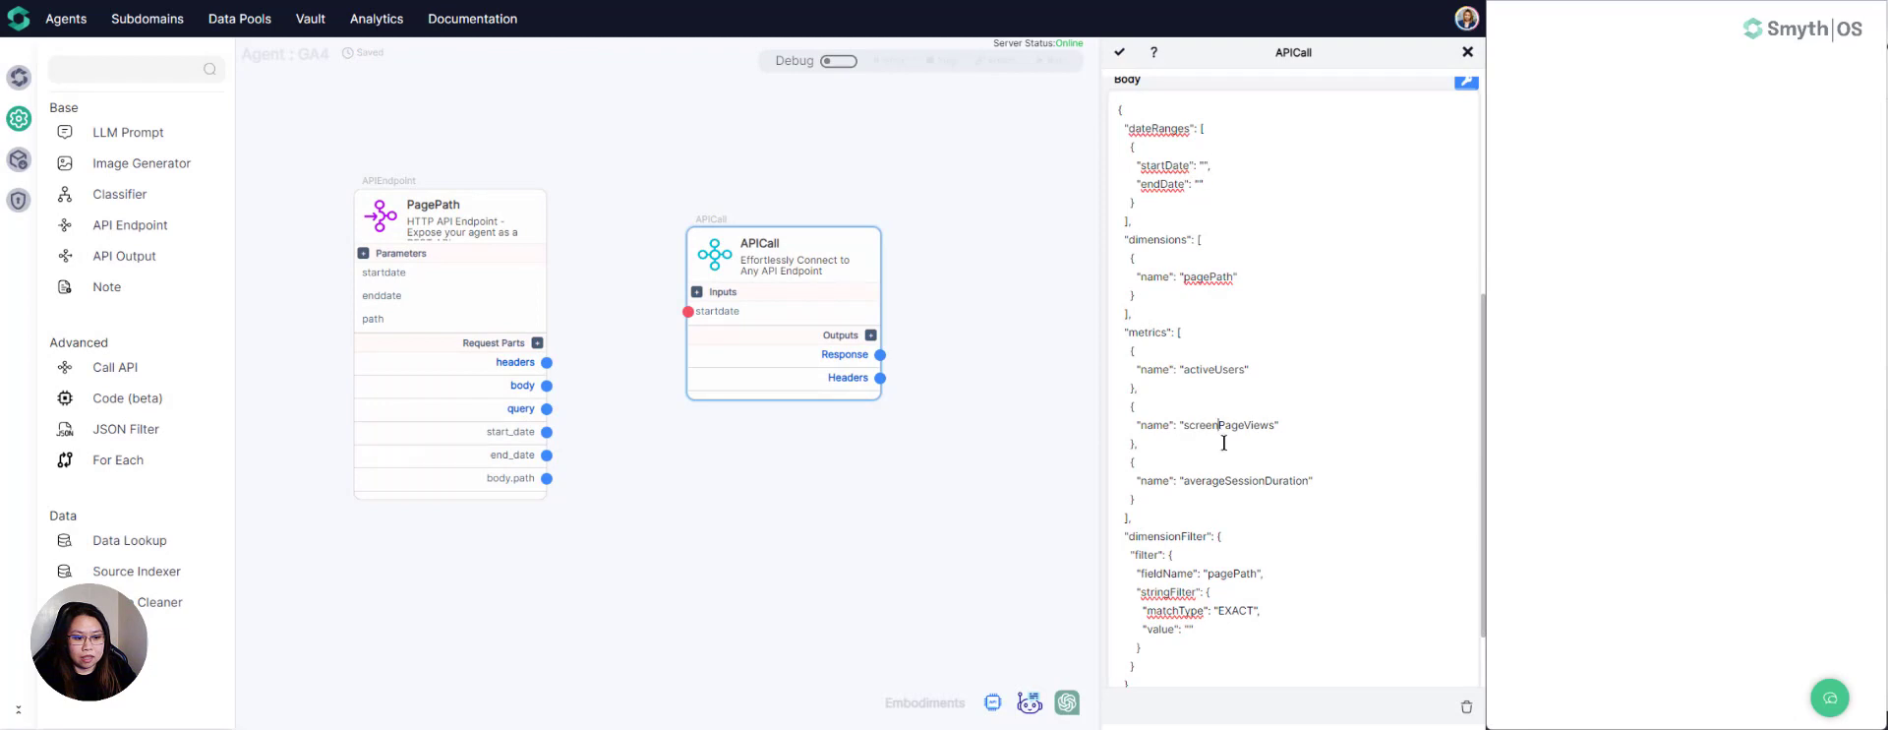
# - Insert the {{startdate}} variable as the startDate value in the request body's dateRanges
pyautogui.scroll(-1, 1219, 459)
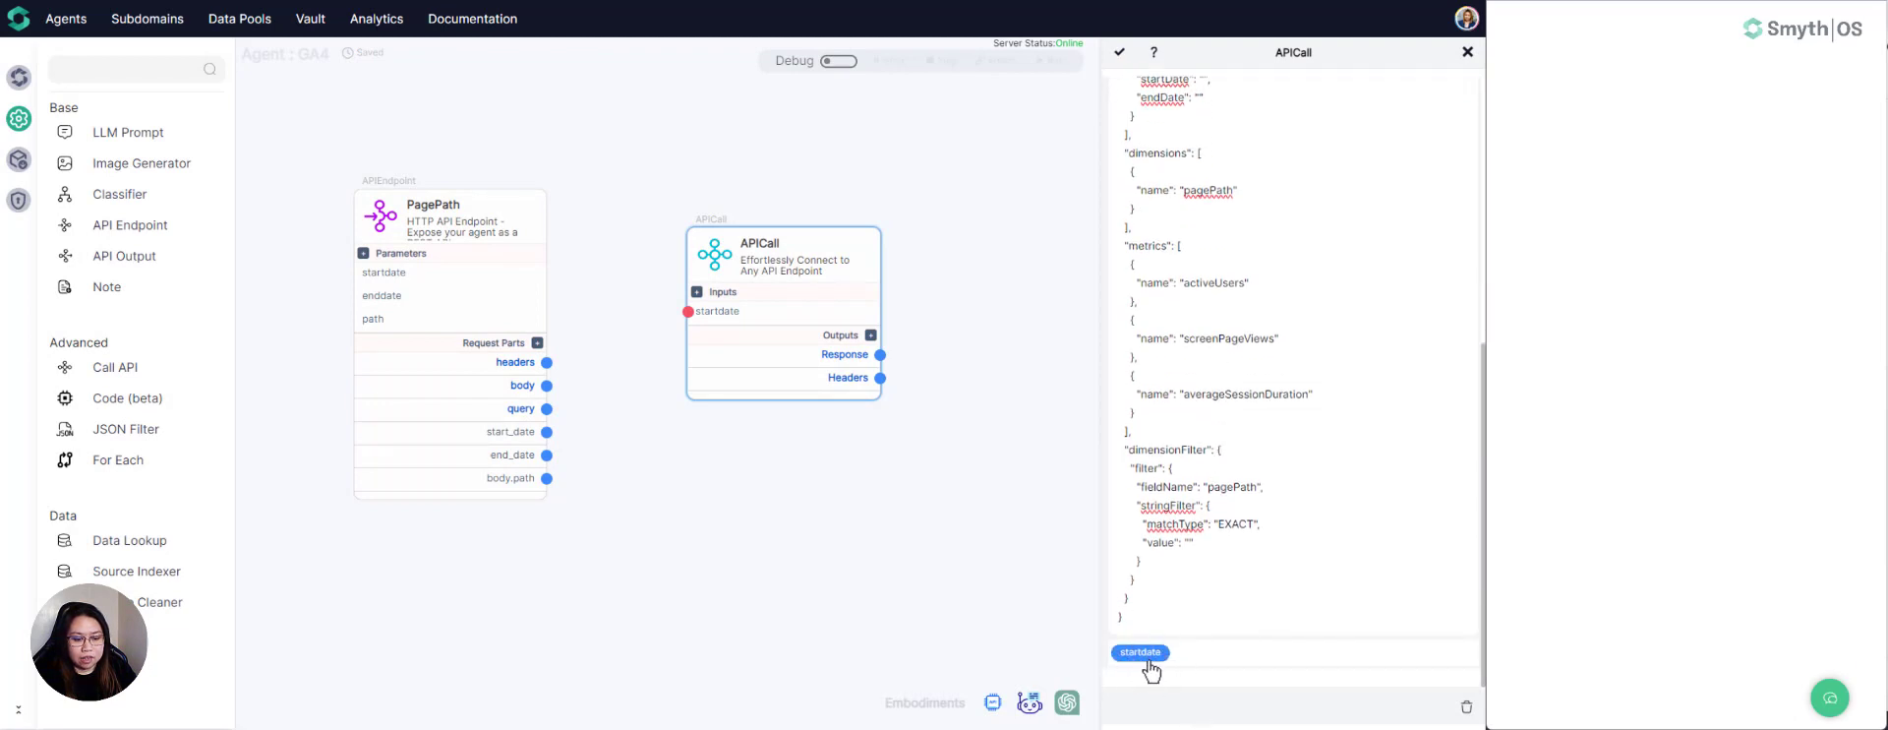
pyautogui.scroll(2, 1147, 664)
pyautogui.click(1202, 233)
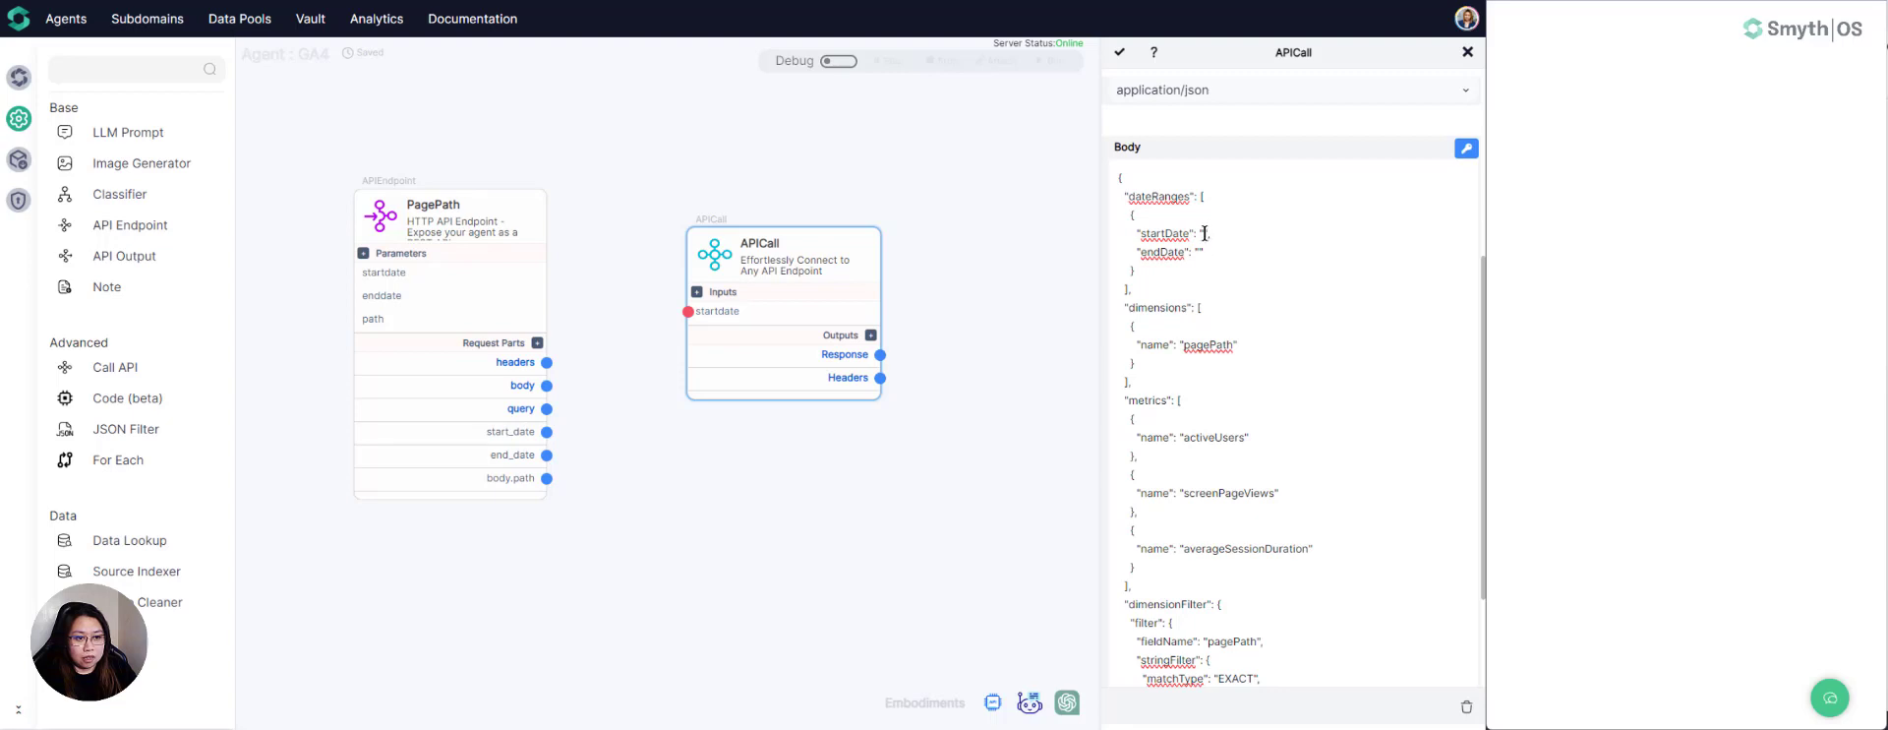
pyautogui.scroll(-2, 1175, 318)
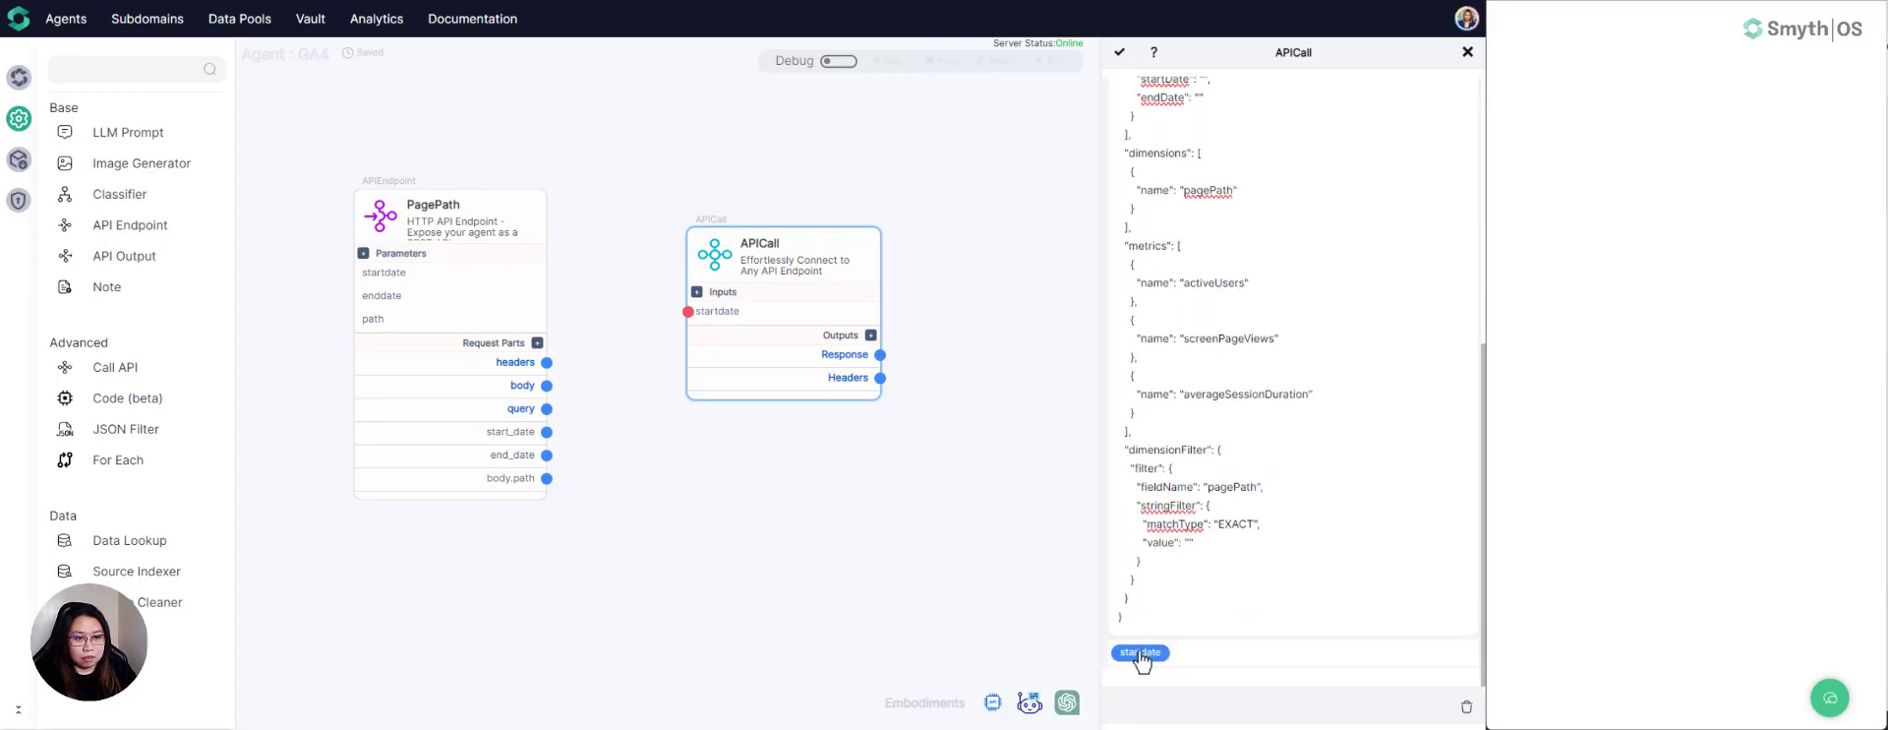
pyautogui.click(1140, 651)
pyautogui.scroll(3, 1207, 307)
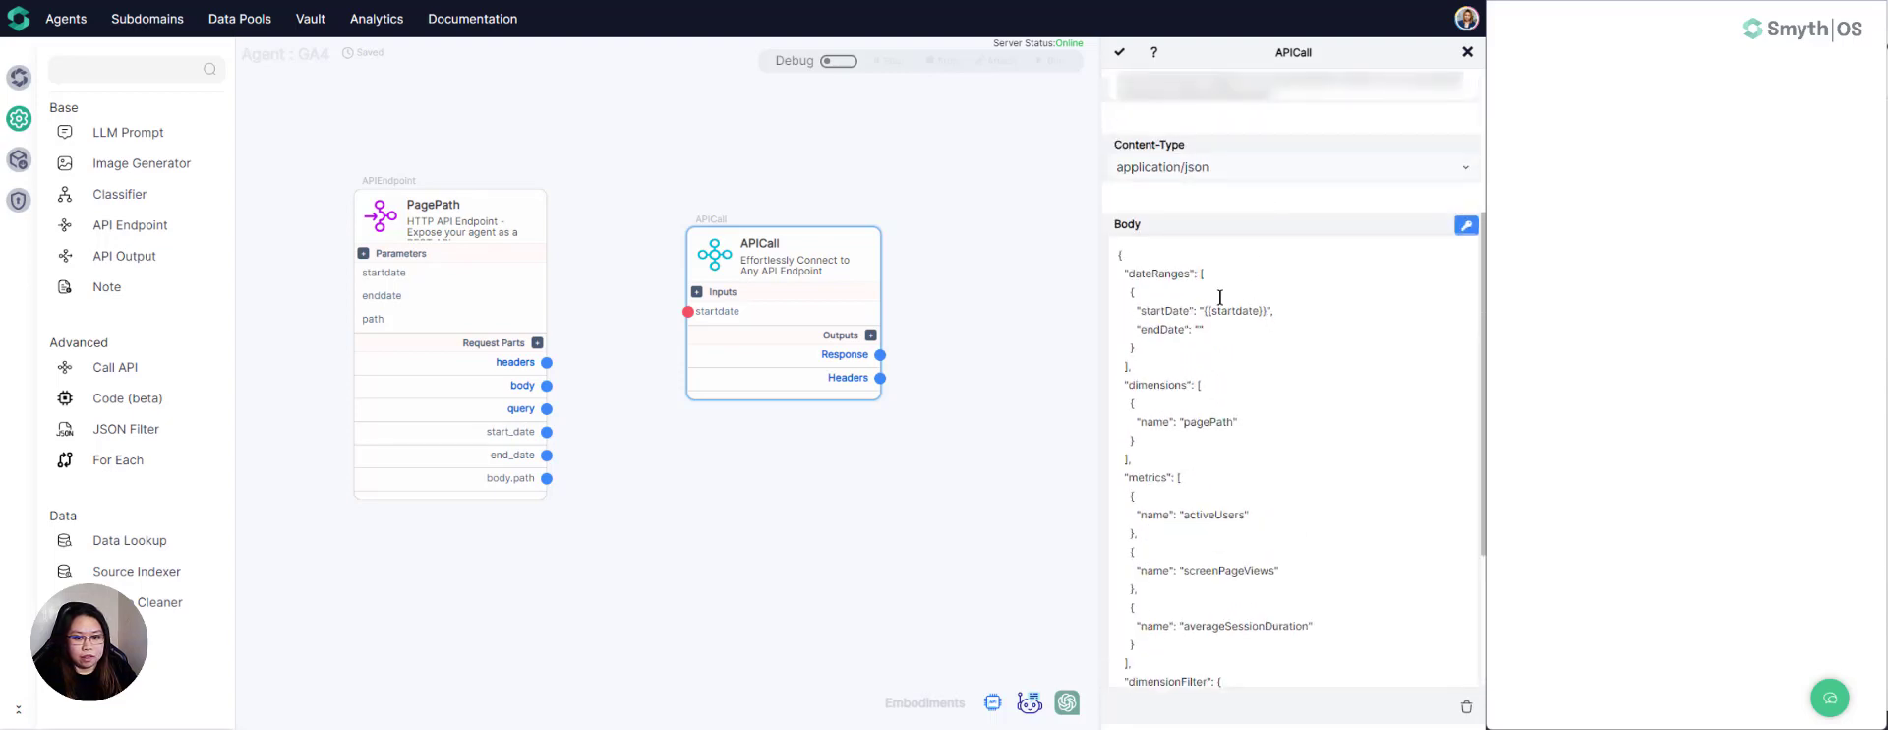
# - Add a second input named enddate to the APICall component
pyautogui.click(696, 292)
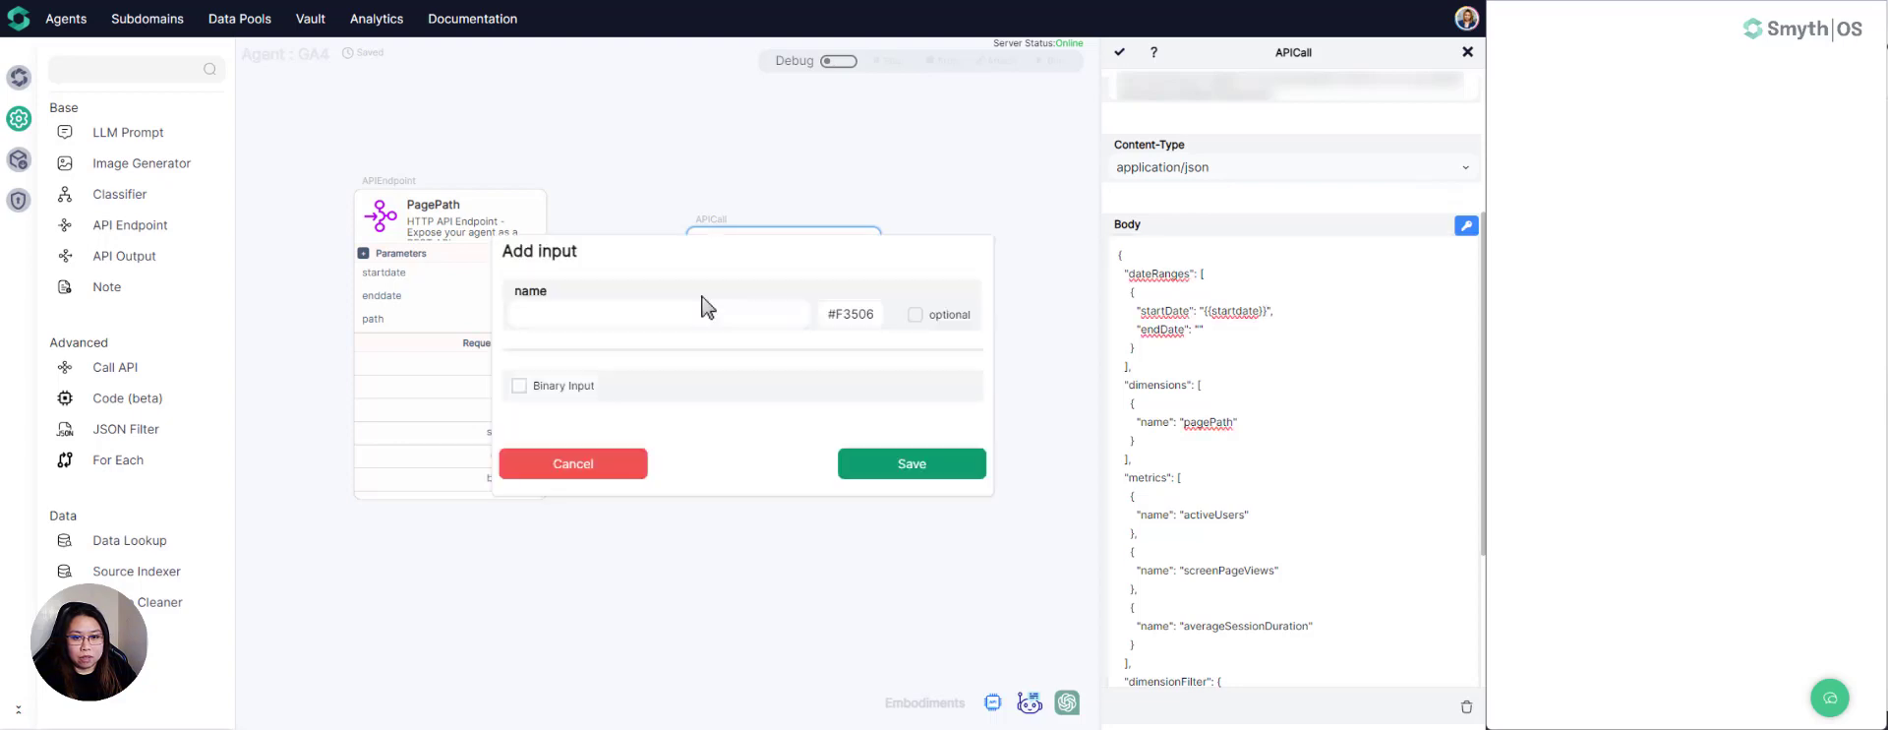
pyautogui.click(636, 311)
pyautogui.write('enb')
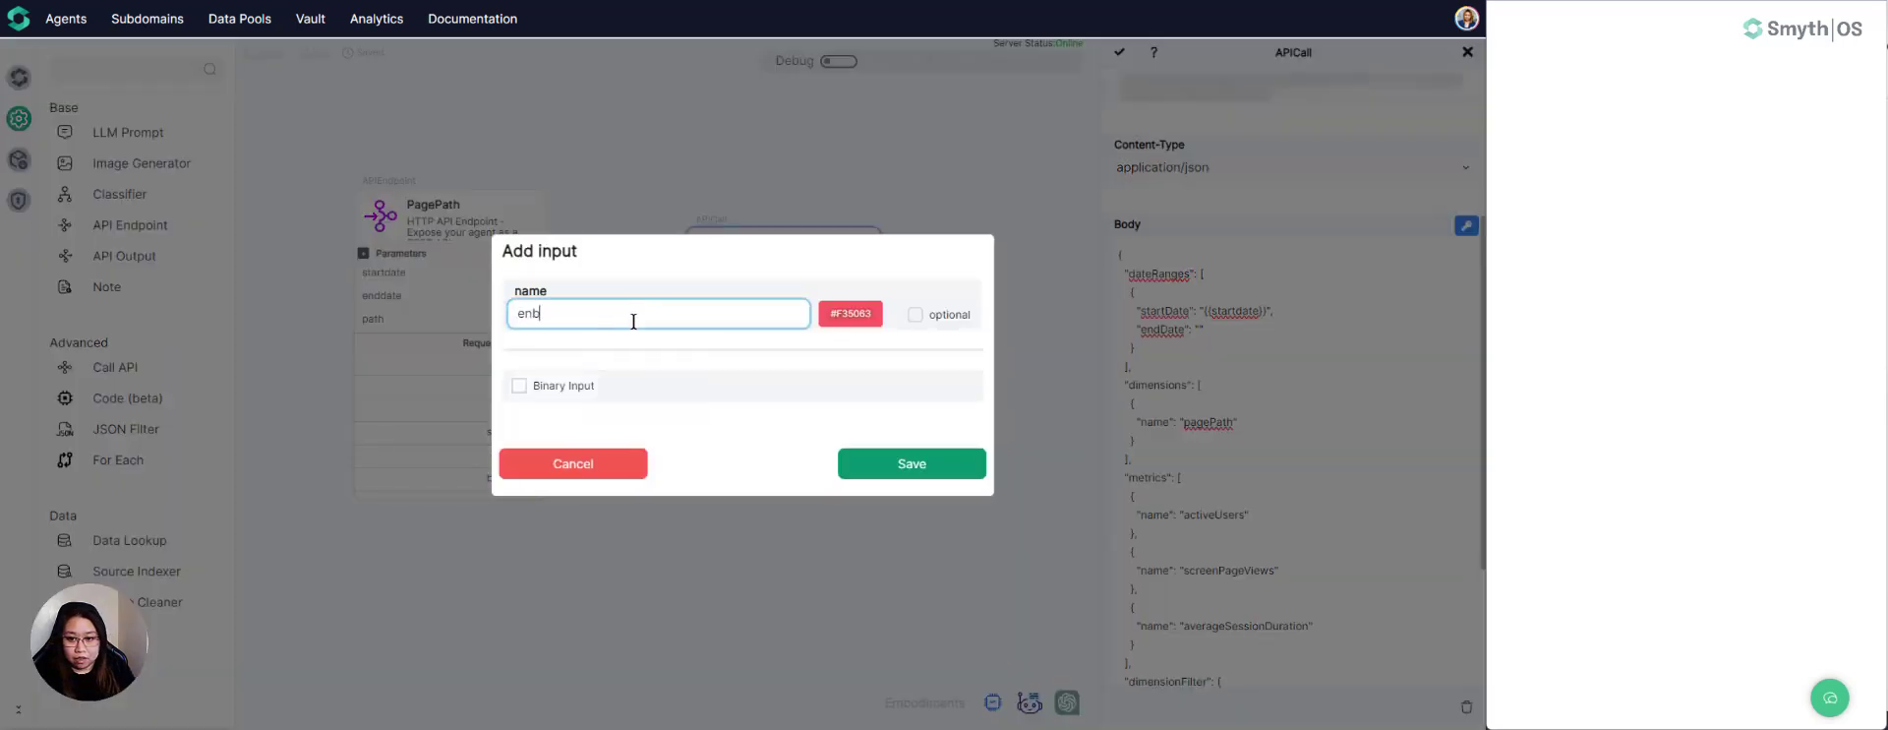
pyautogui.press('BackSpace')
pyautogui.write('ddate')
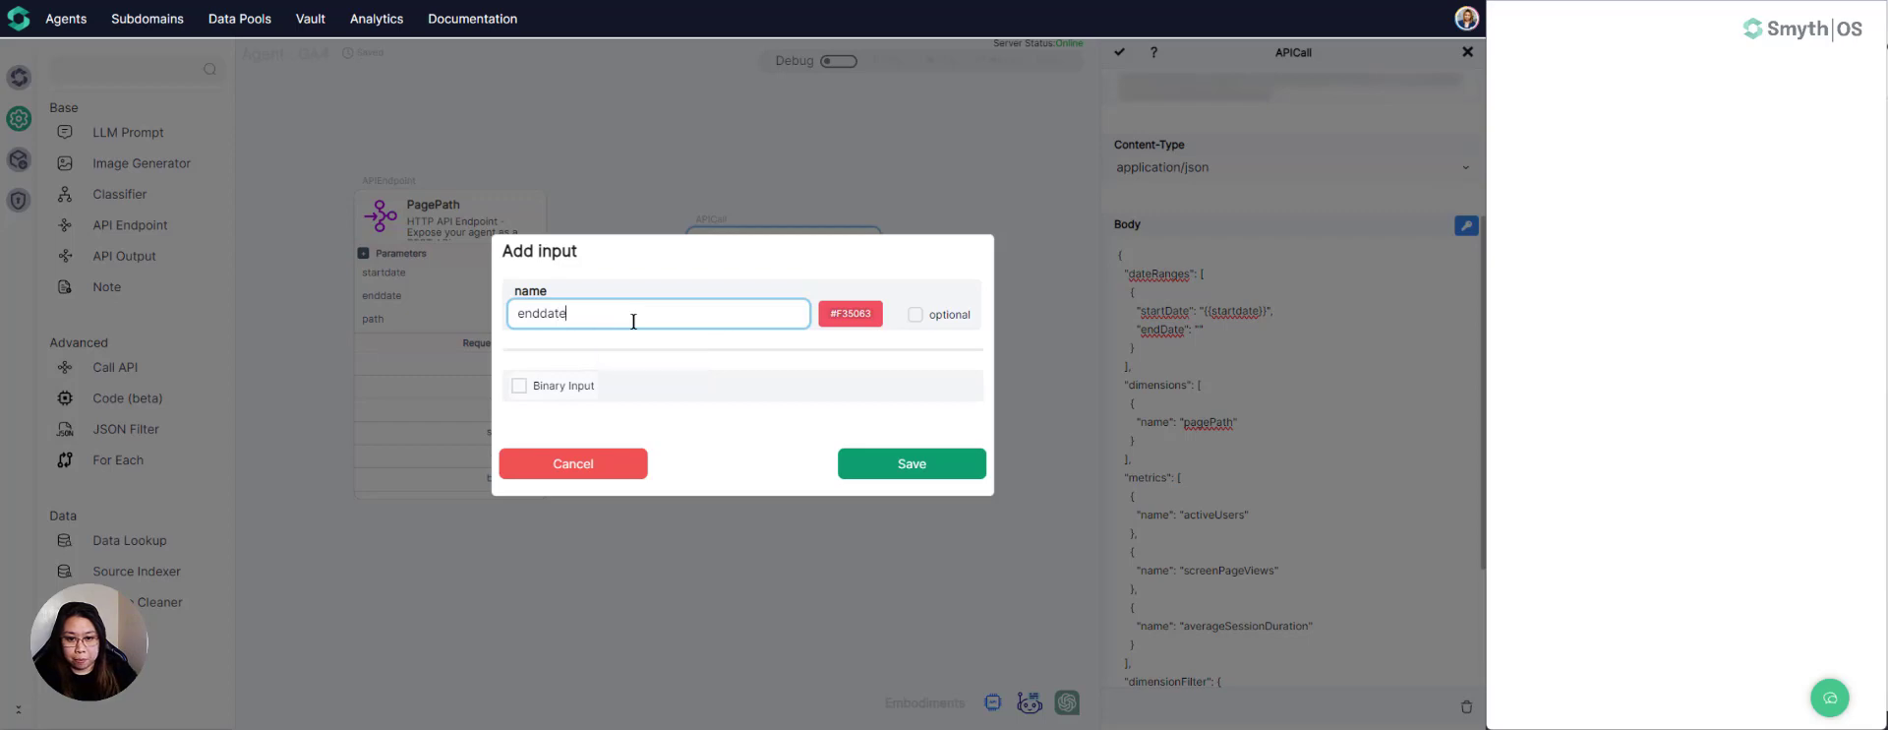
pyautogui.click(885, 468)
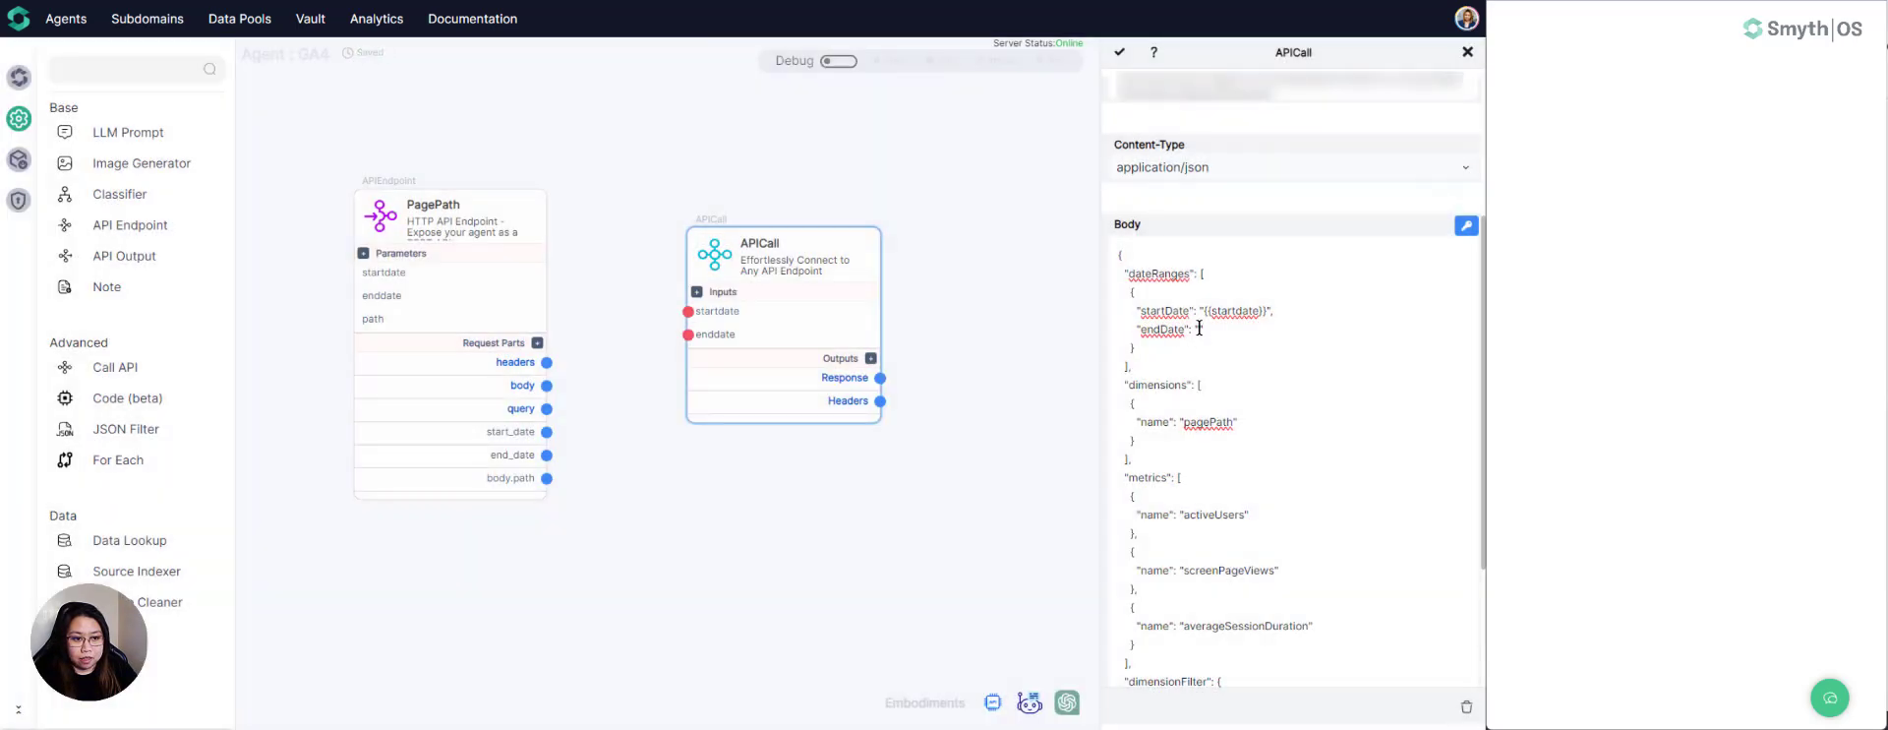
# - Insert the {{enddate}} variable as the endDate value in the request body's dateRanges
pyautogui.scroll(-3, 1234, 372)
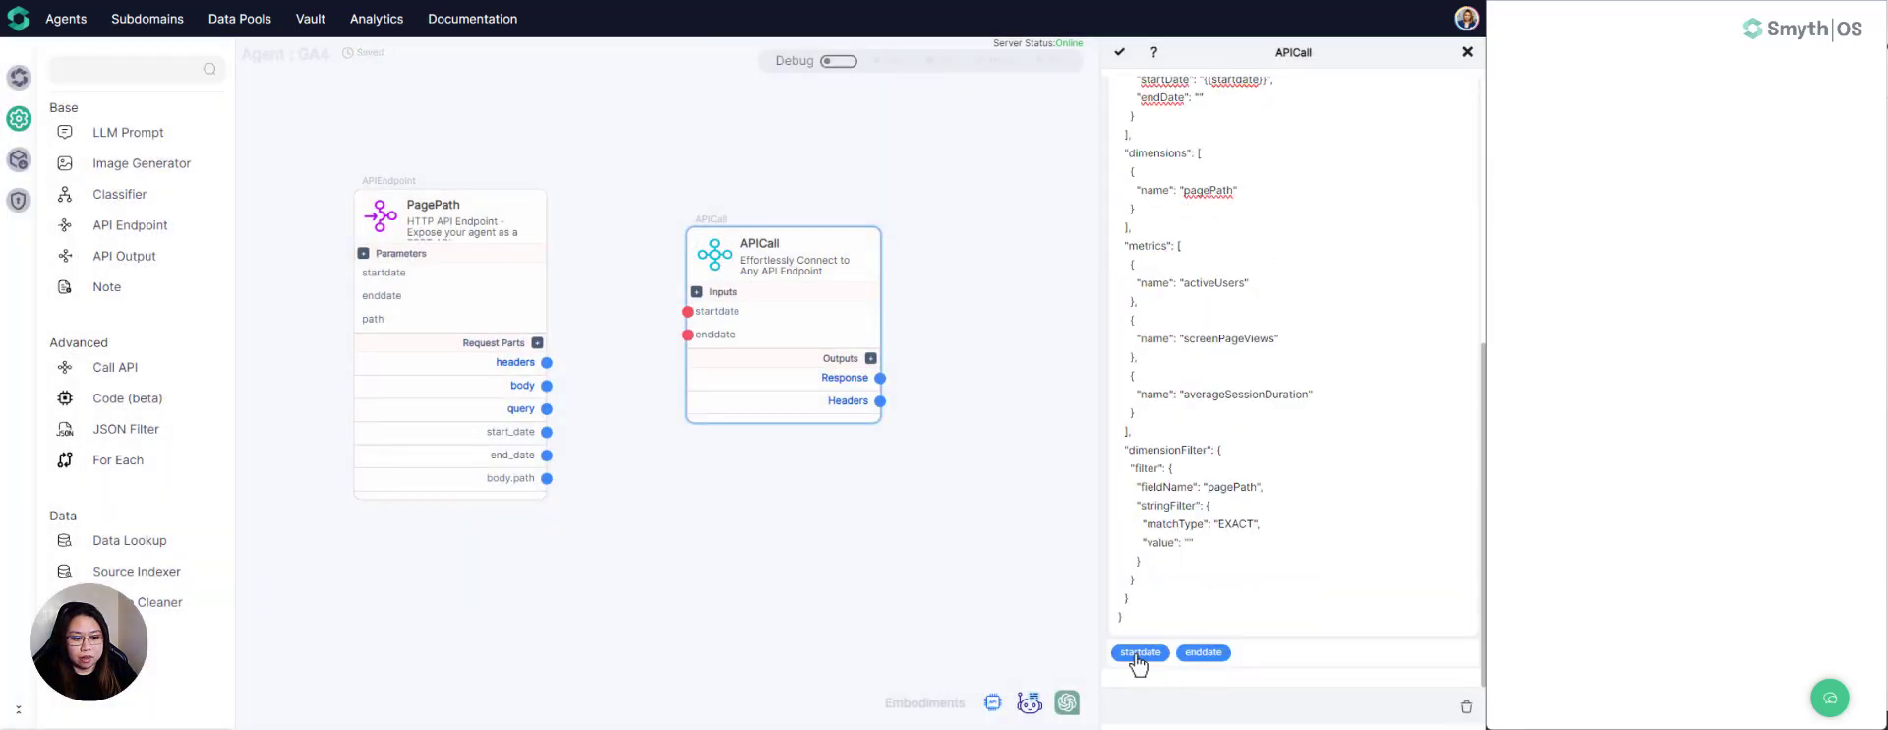
pyautogui.click(1204, 653)
pyautogui.scroll(3, 1160, 295)
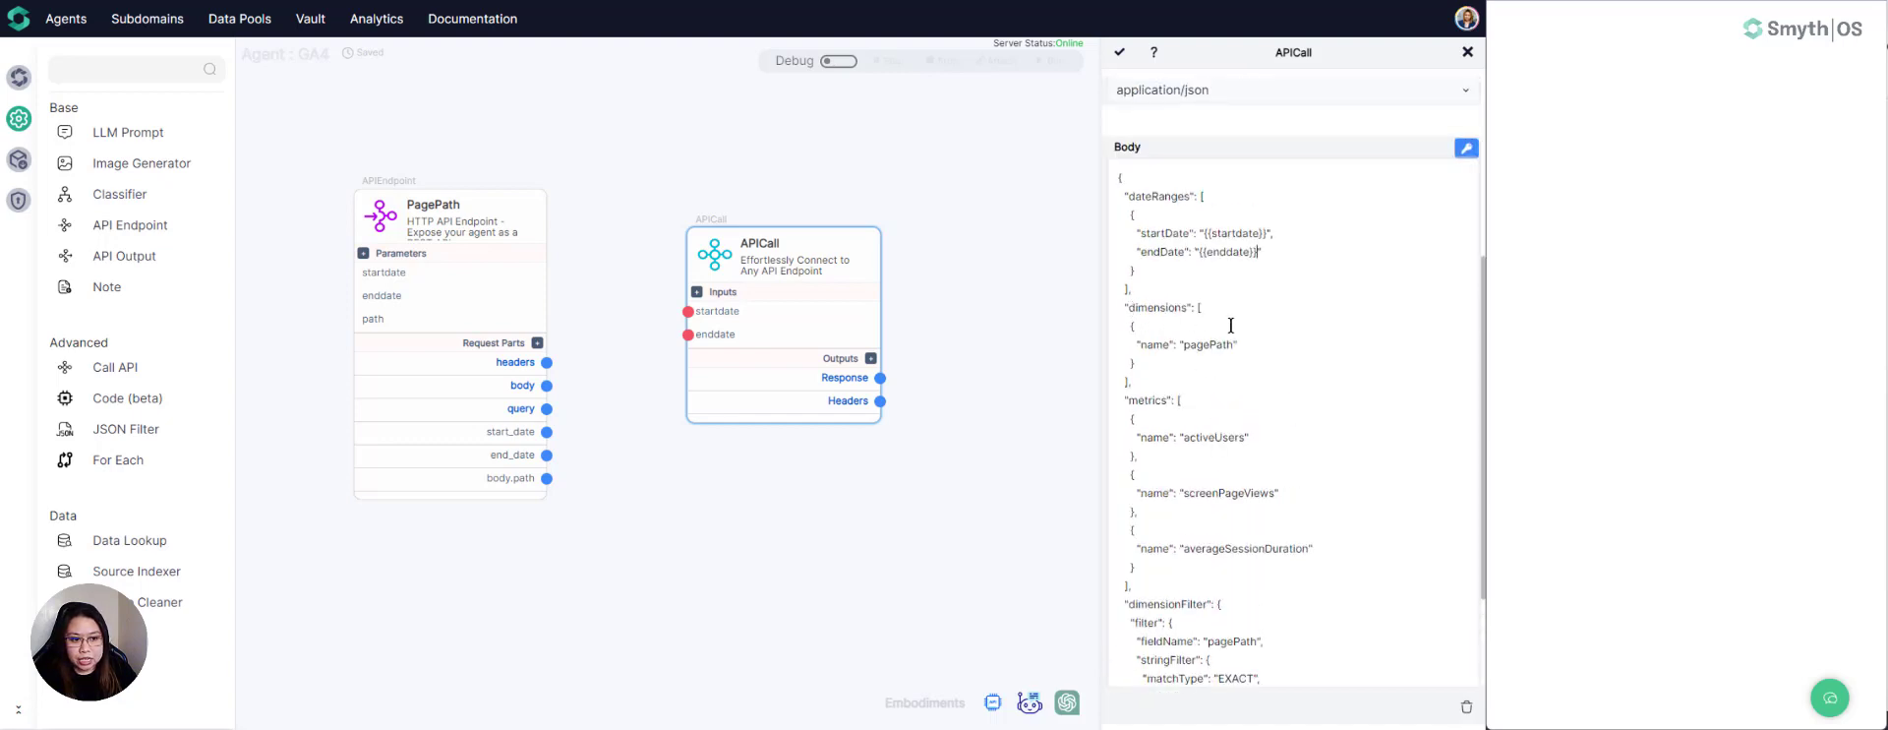
# - Switch to the Google Analytics API Dimensions & Metrics documentation and look up the pagePath dimension used in the request body
pyautogui.click(1196, 346)
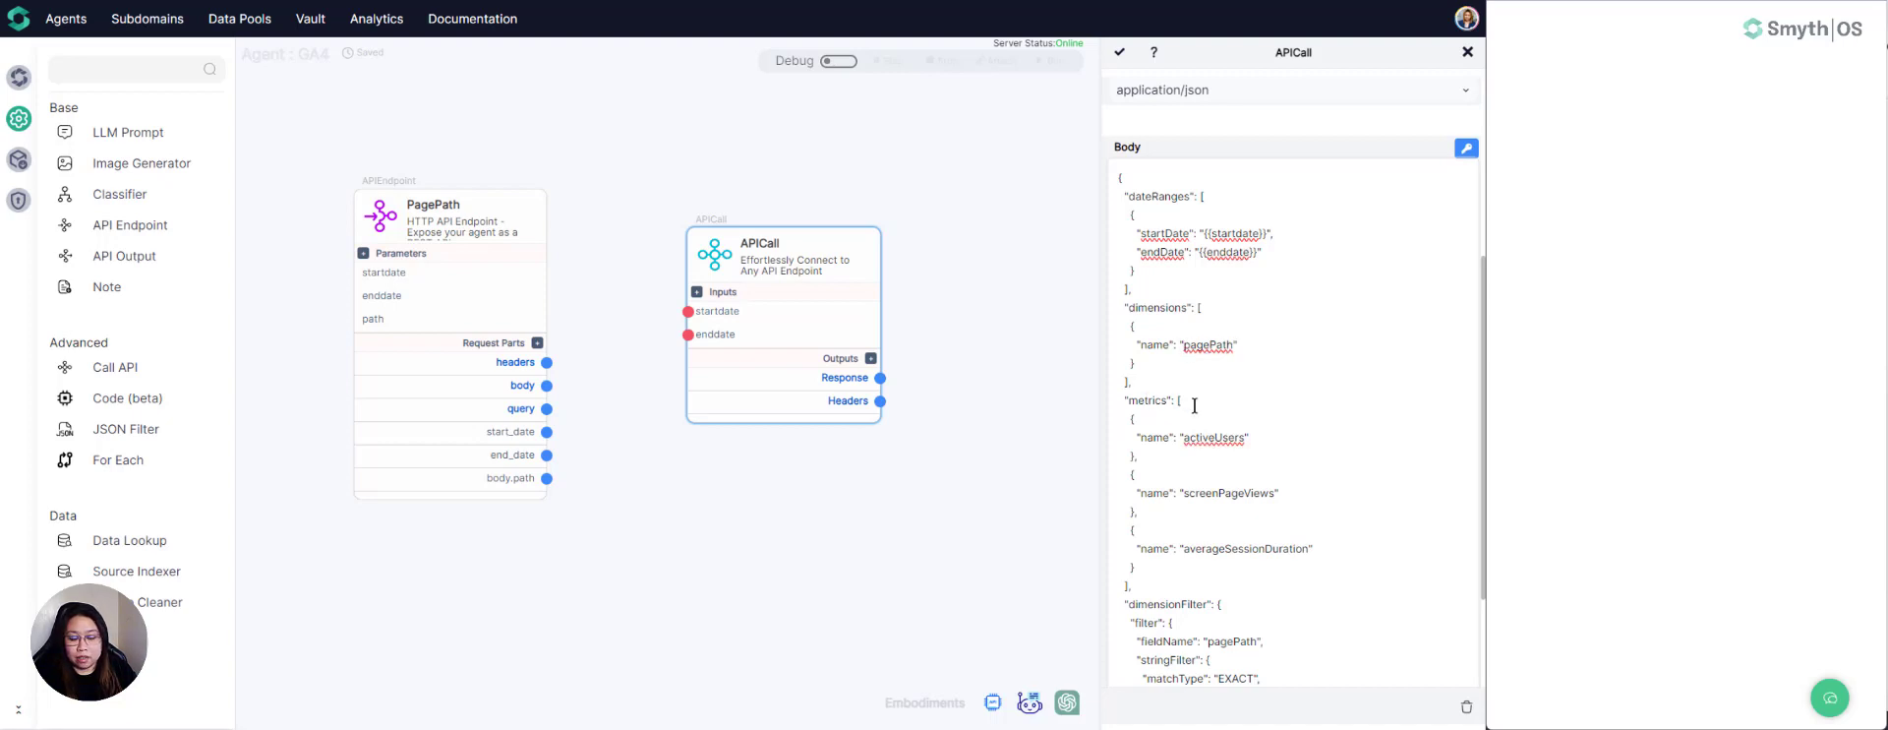
pyautogui.scroll(-2, 1276, 435)
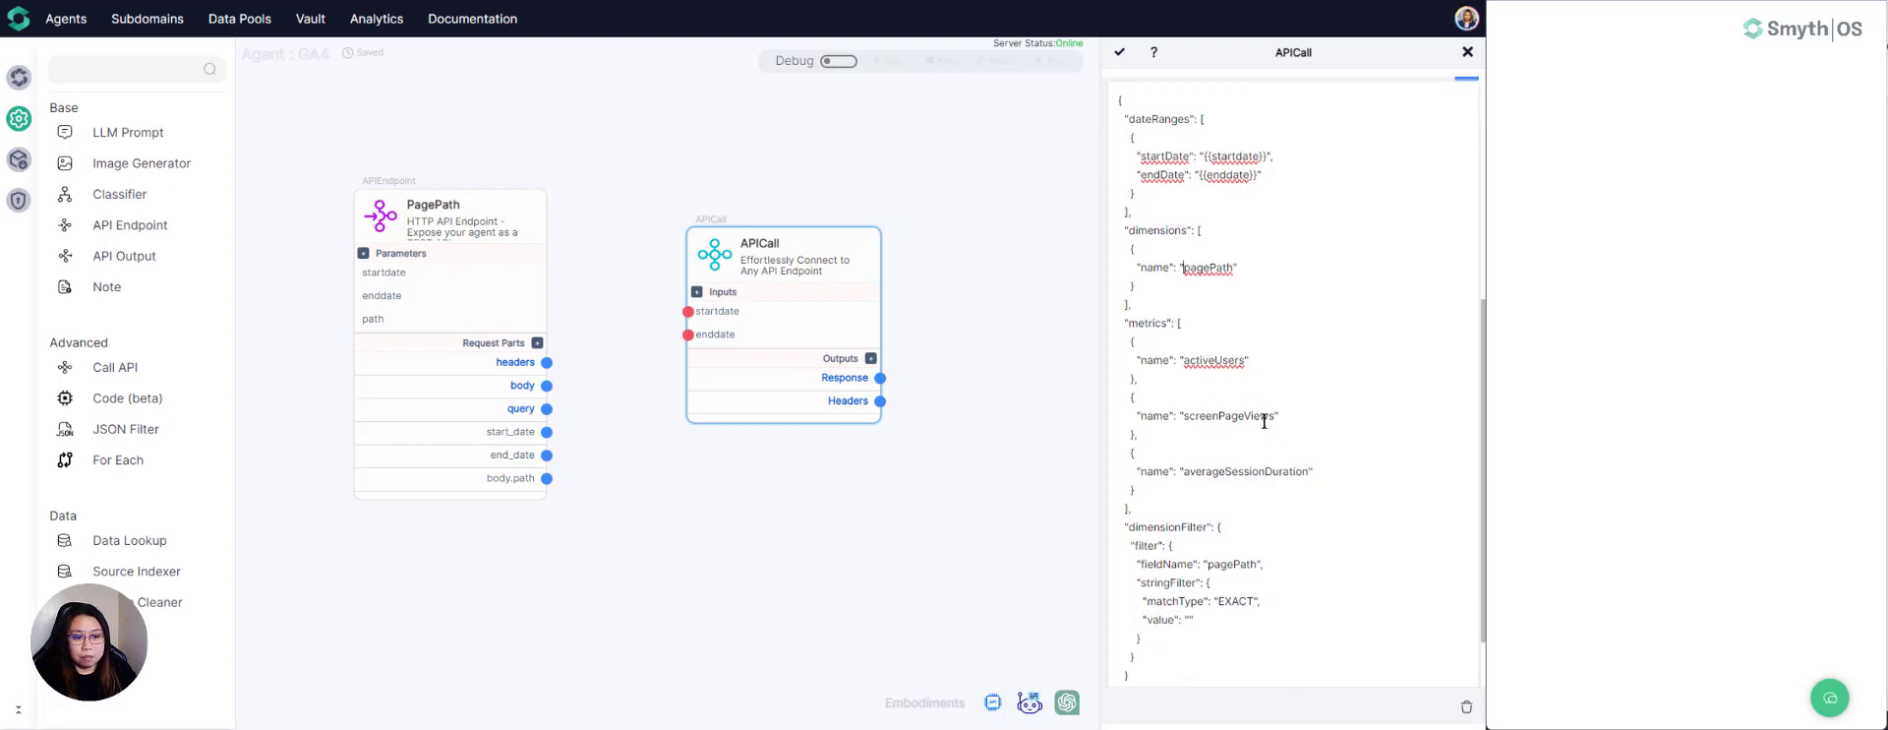
pyautogui.scroll(-2, 1267, 433)
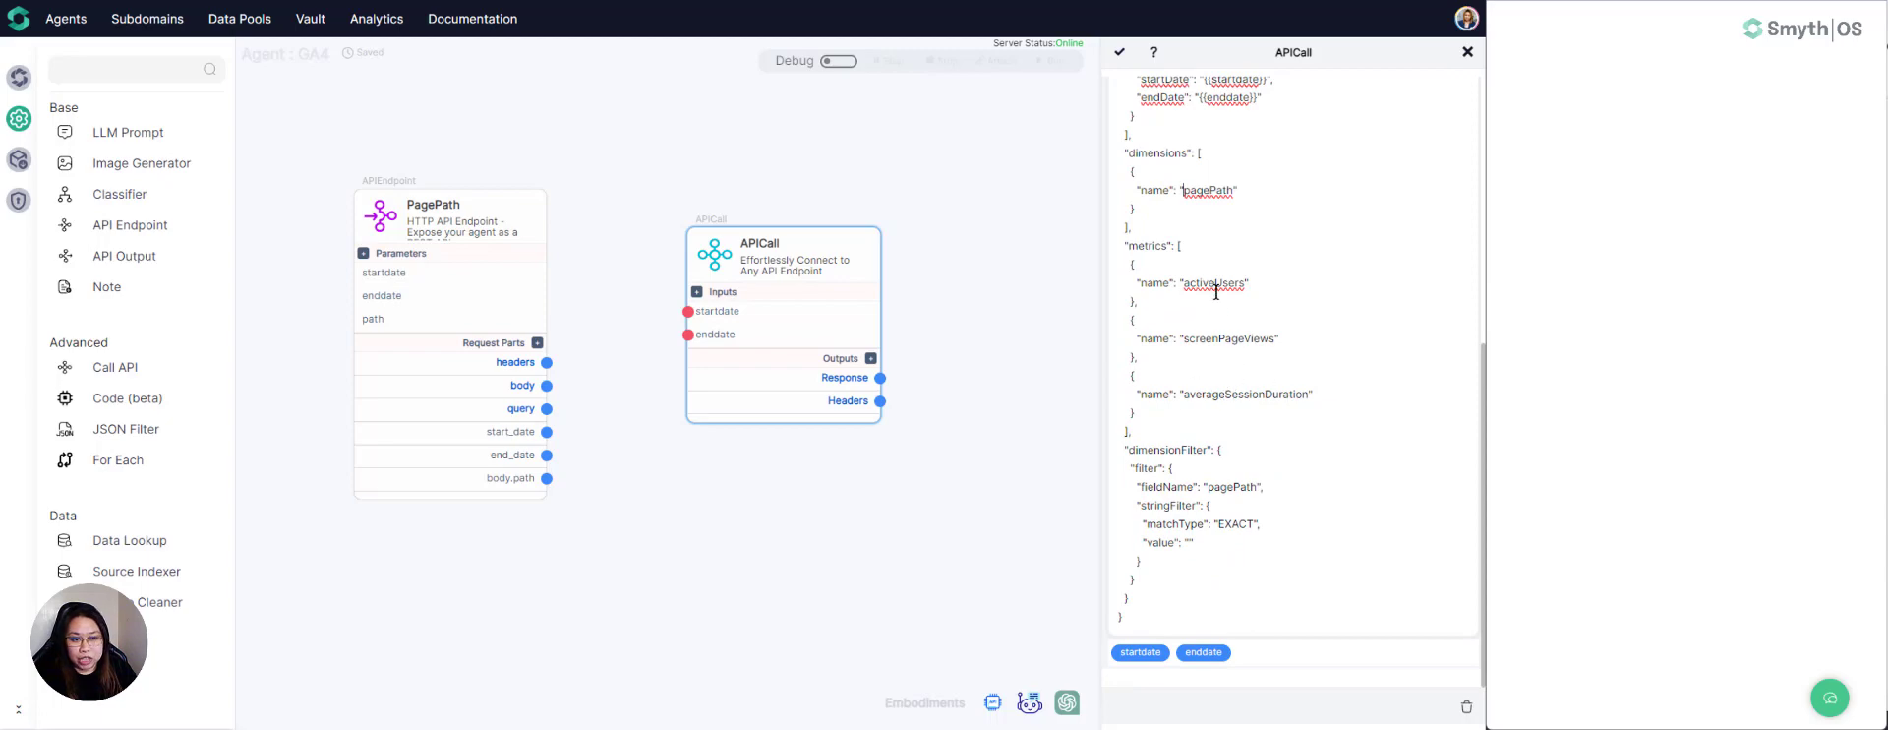
pyautogui.moveTo(806, 706)
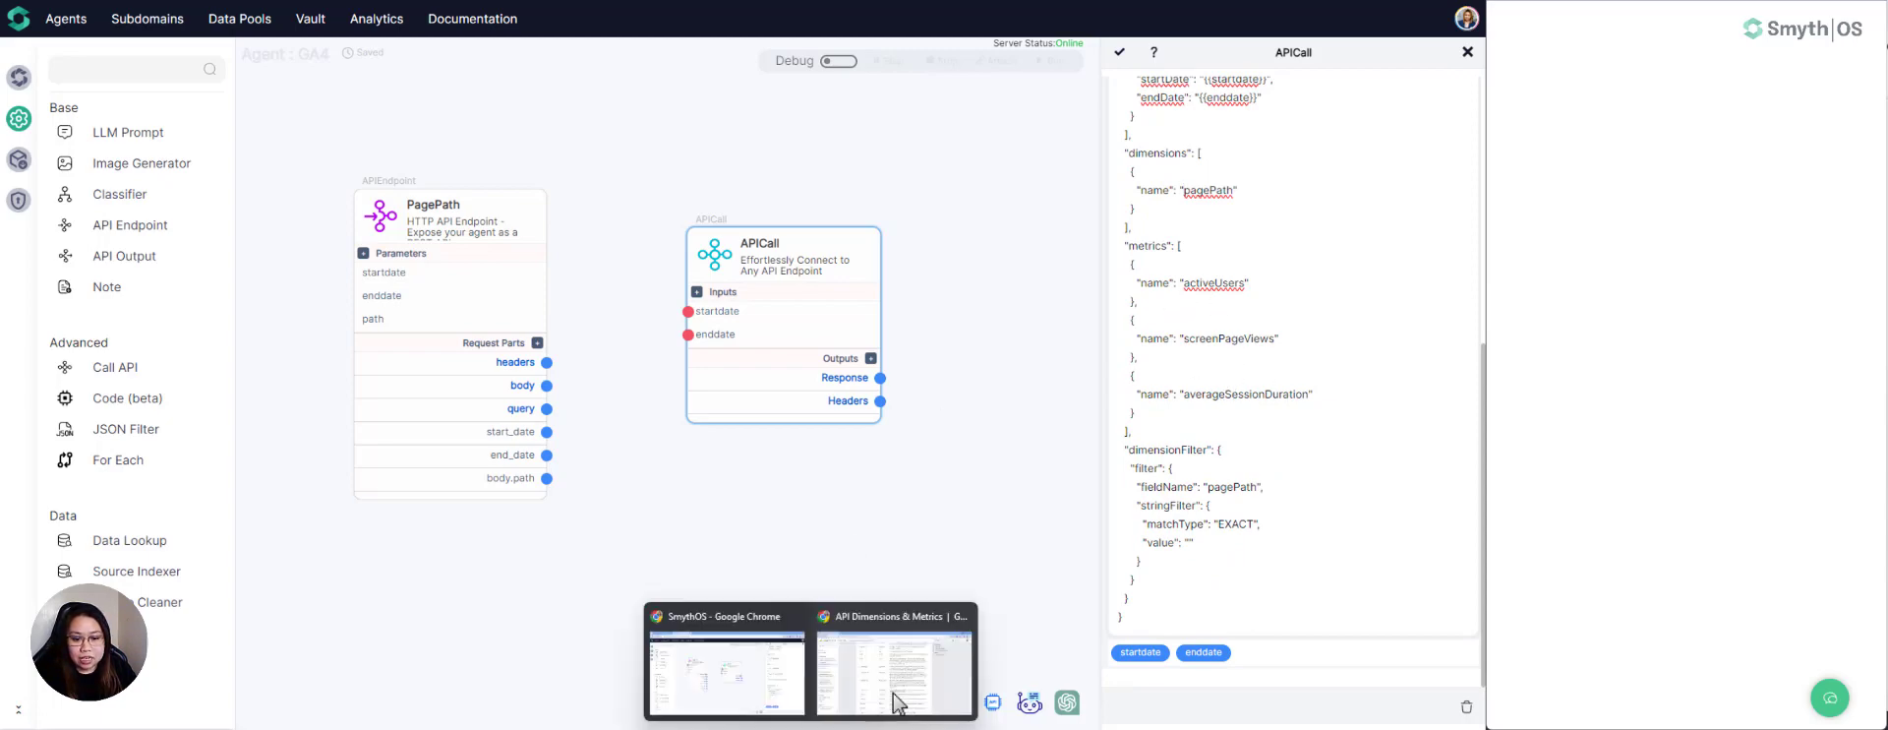
pyautogui.click(900, 700)
pyautogui.scroll(3, 688, 470)
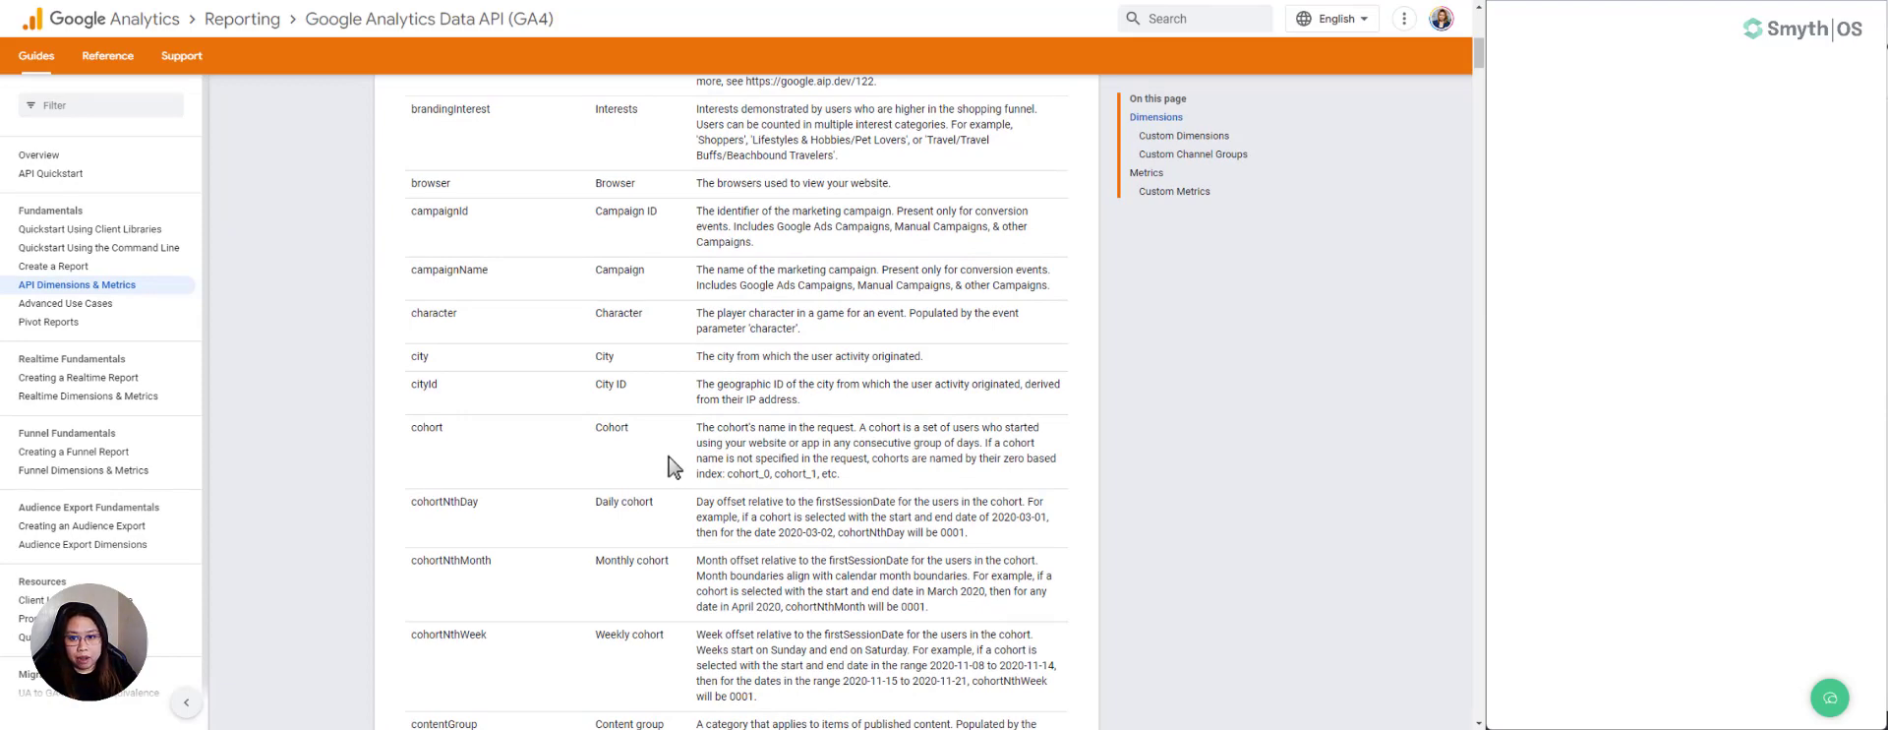
pyautogui.scroll(-6, 672, 465)
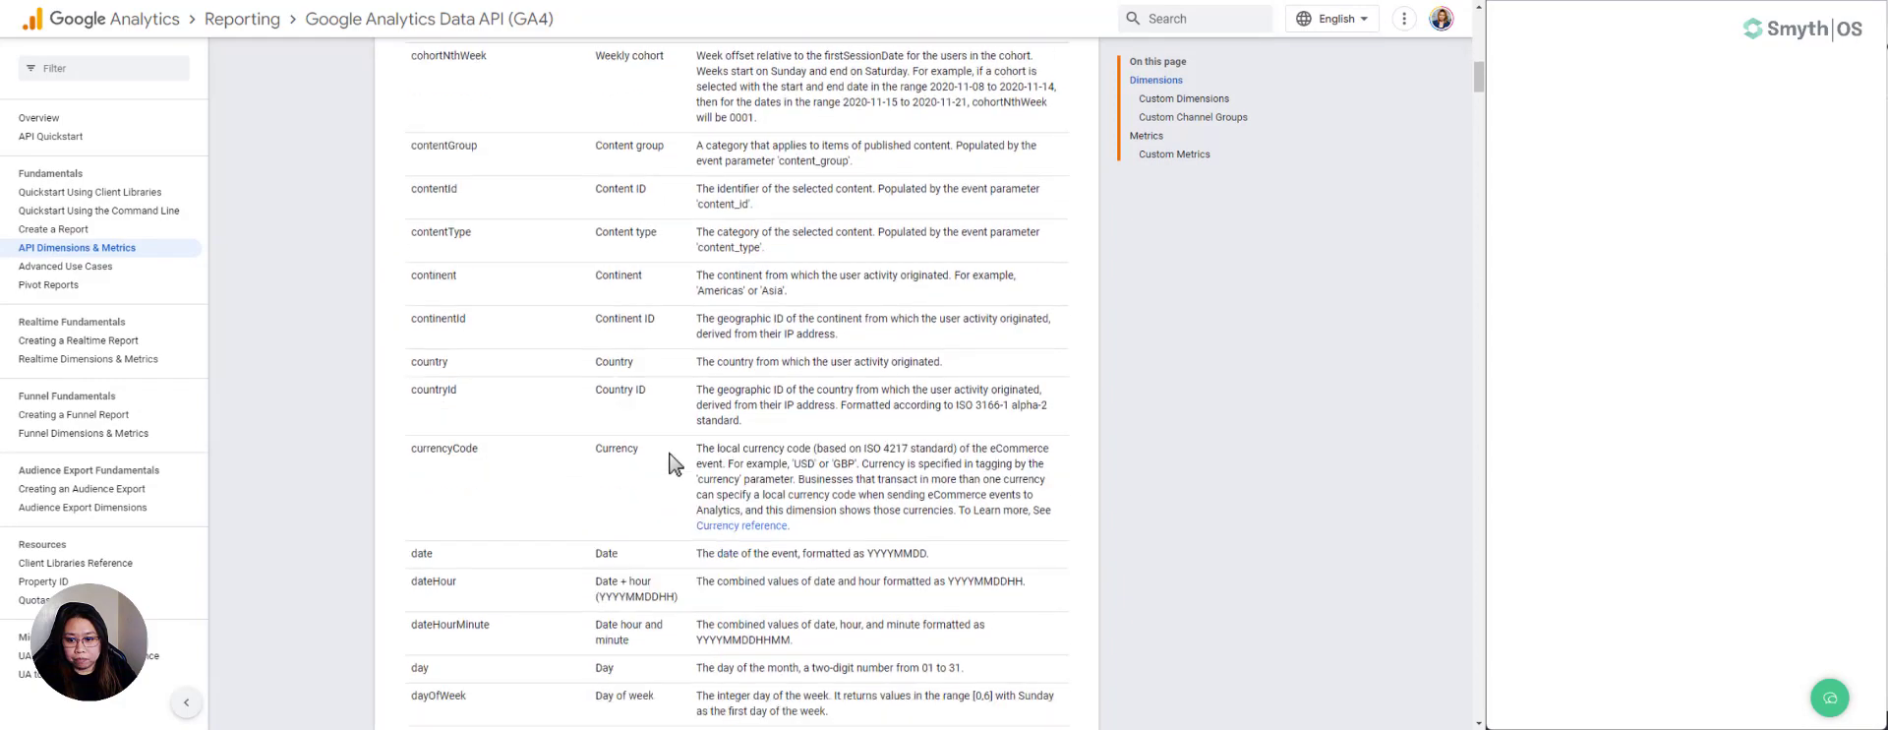
pyautogui.scroll(-7, 671, 466)
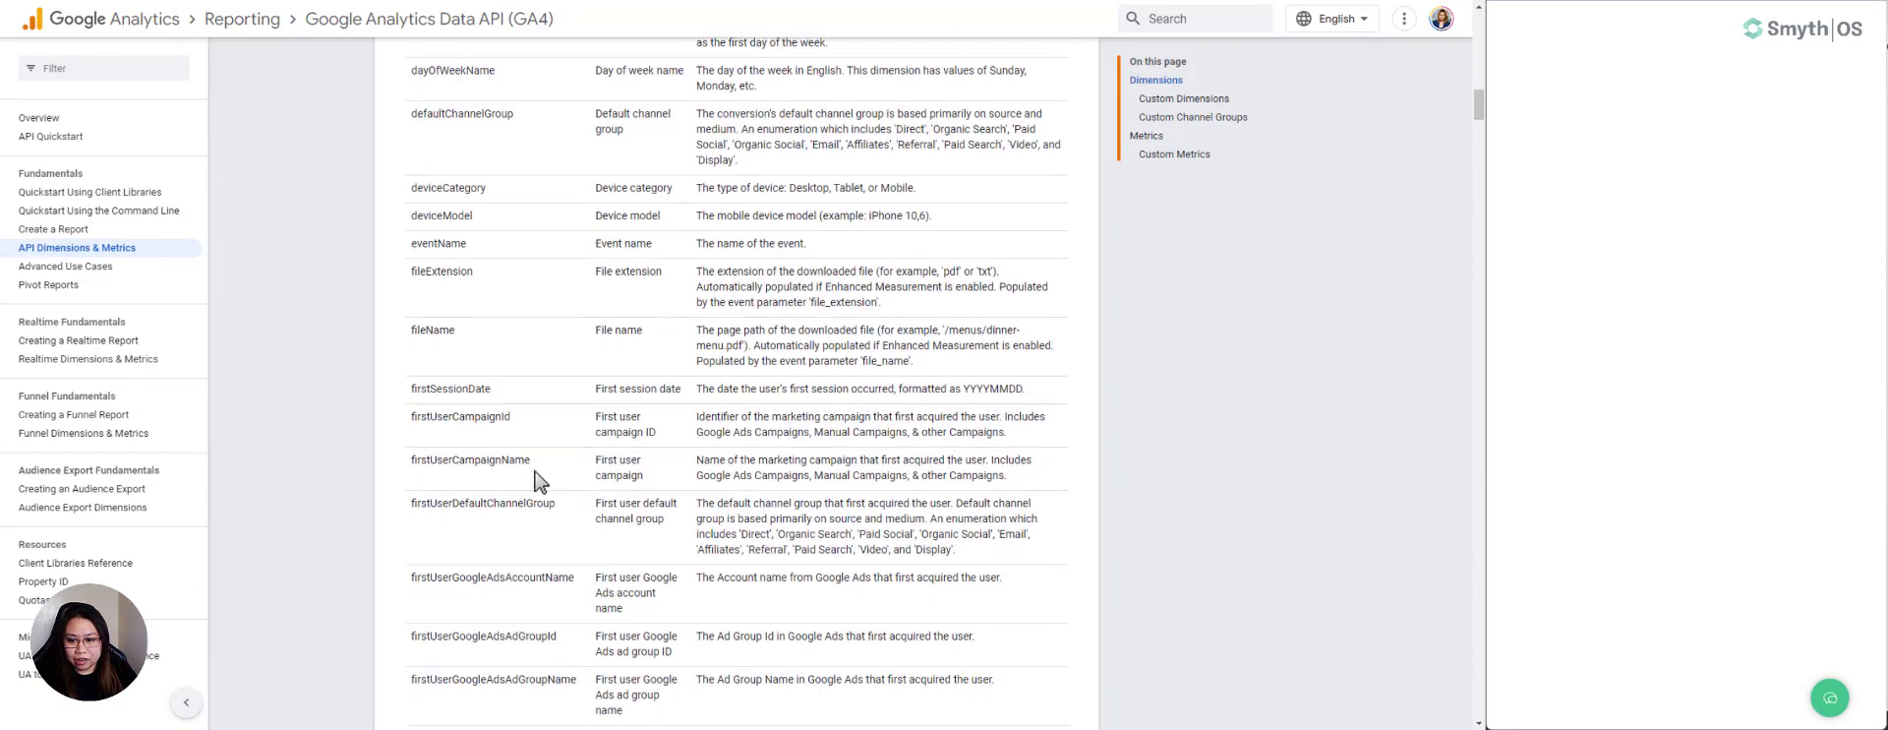
pyautogui.scroll(-7, 534, 481)
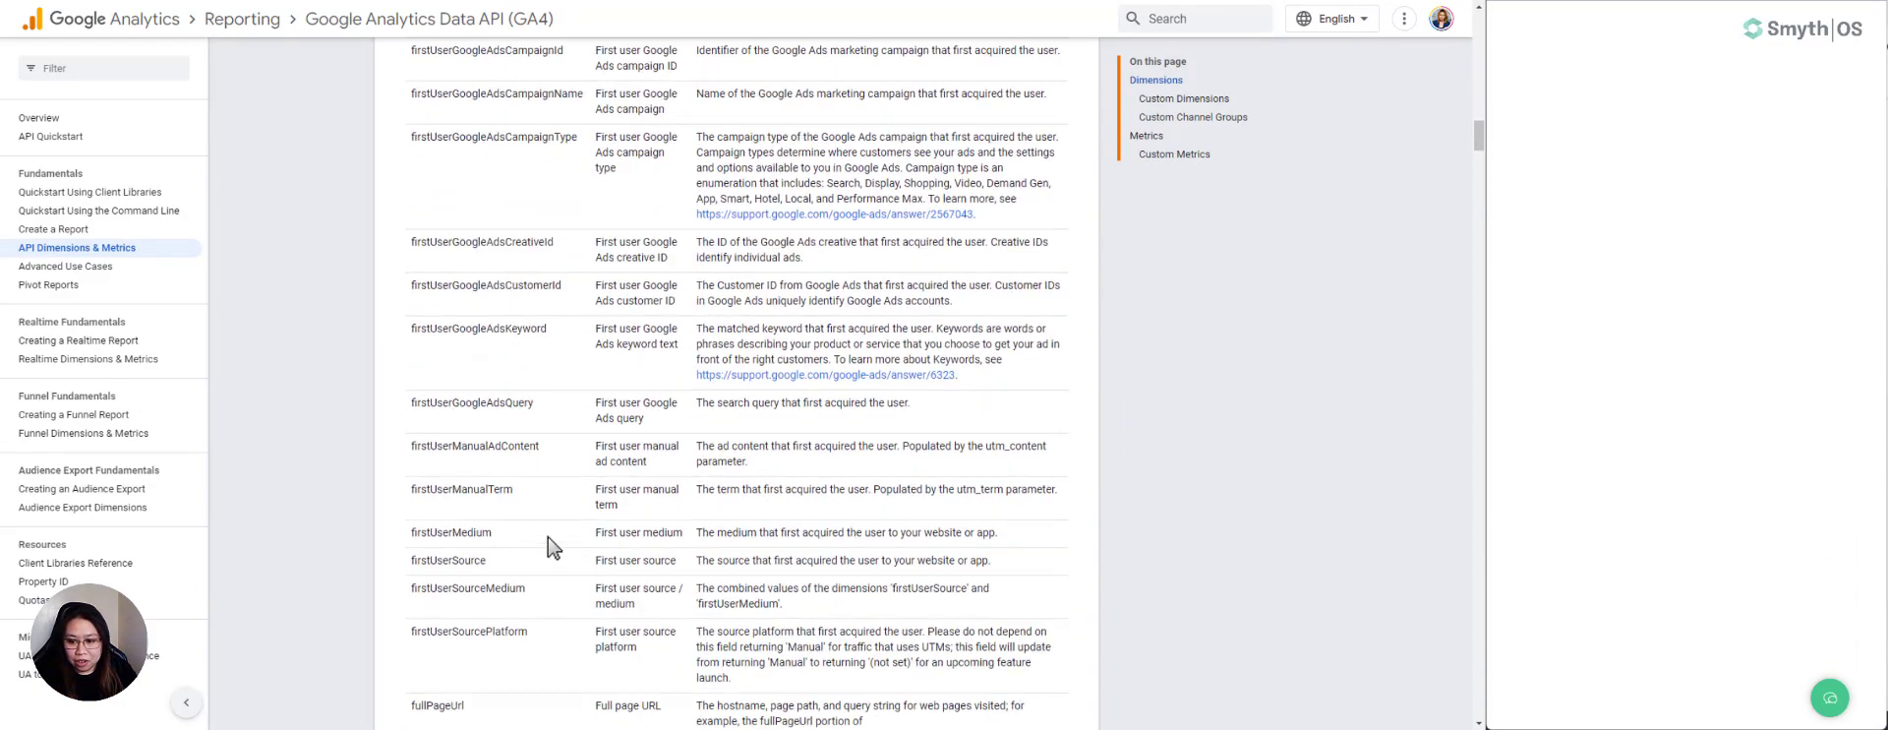
pyautogui.scroll(-7, 554, 547)
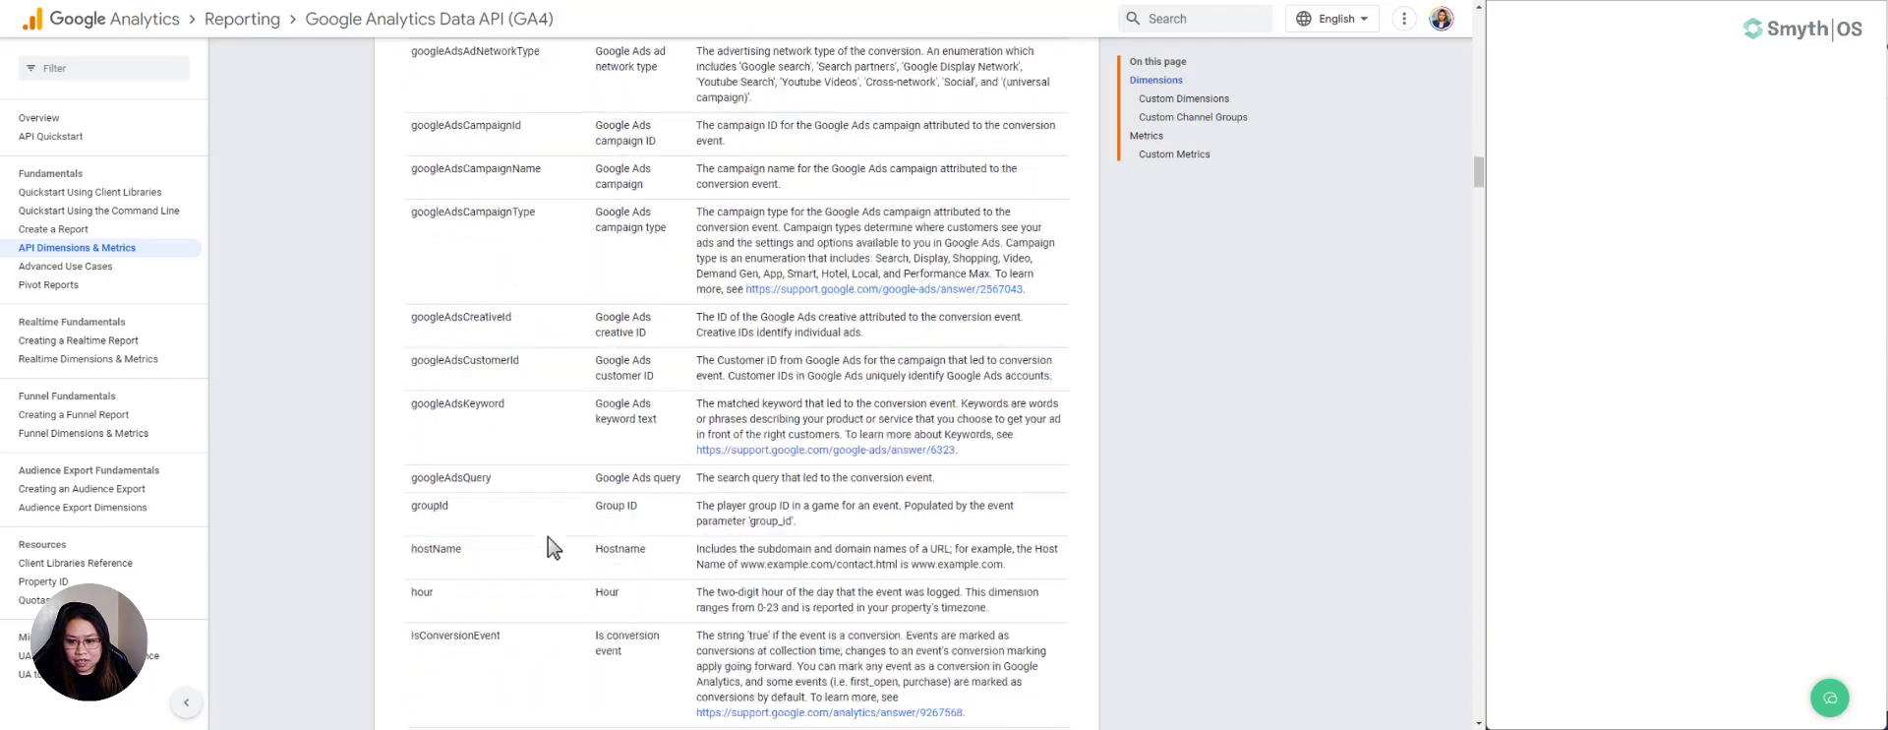
pyautogui.scroll(-6, 554, 547)
pyautogui.scroll(-15, 553, 547)
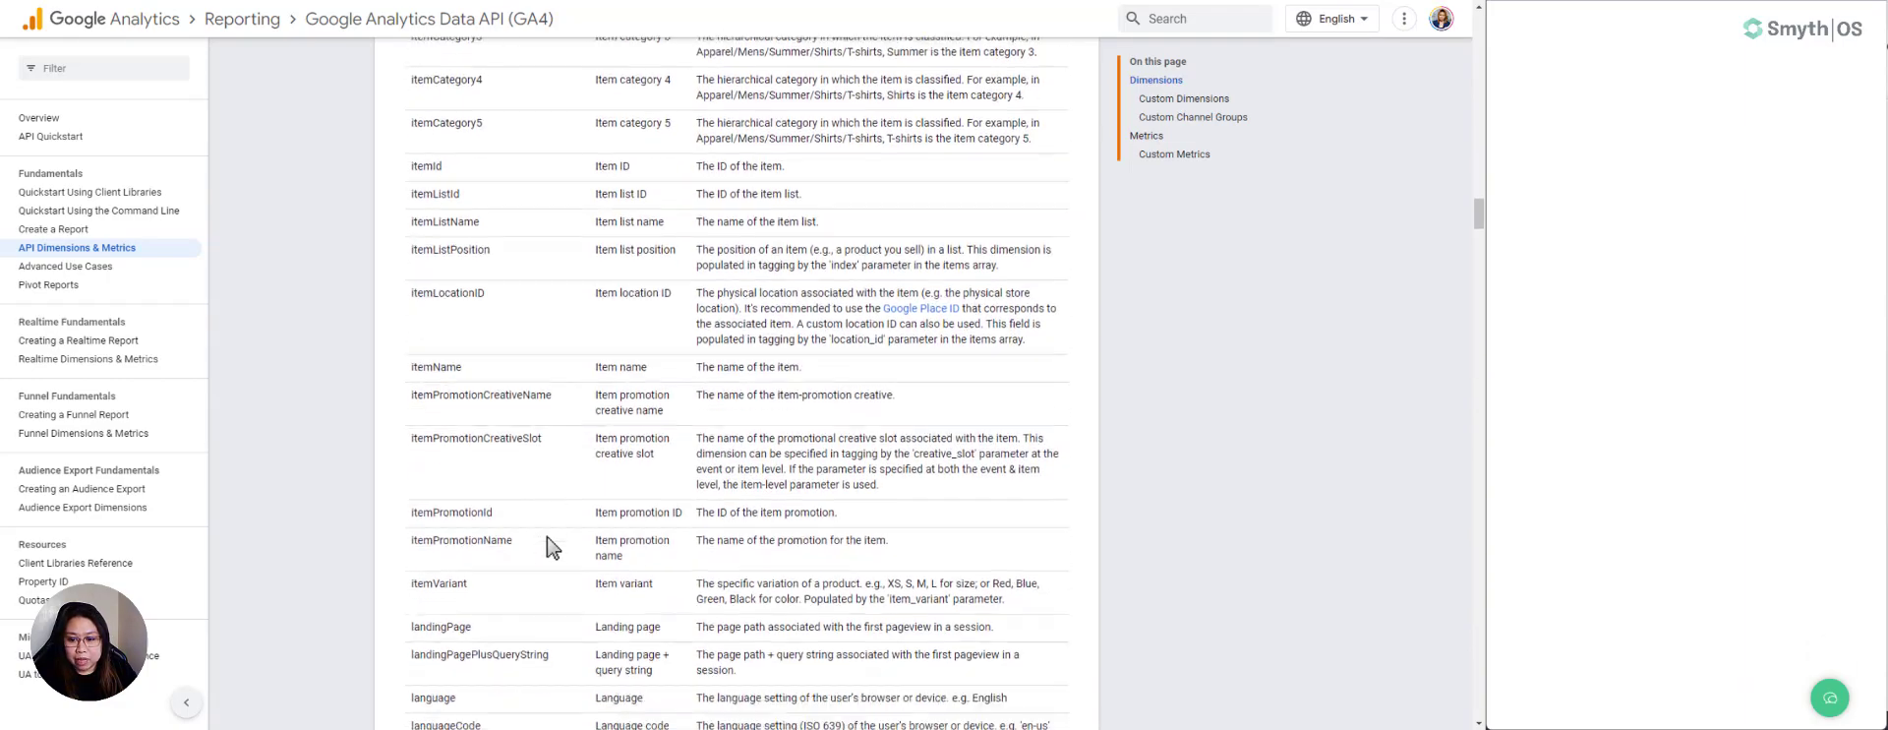
pyautogui.scroll(-5, 552, 531)
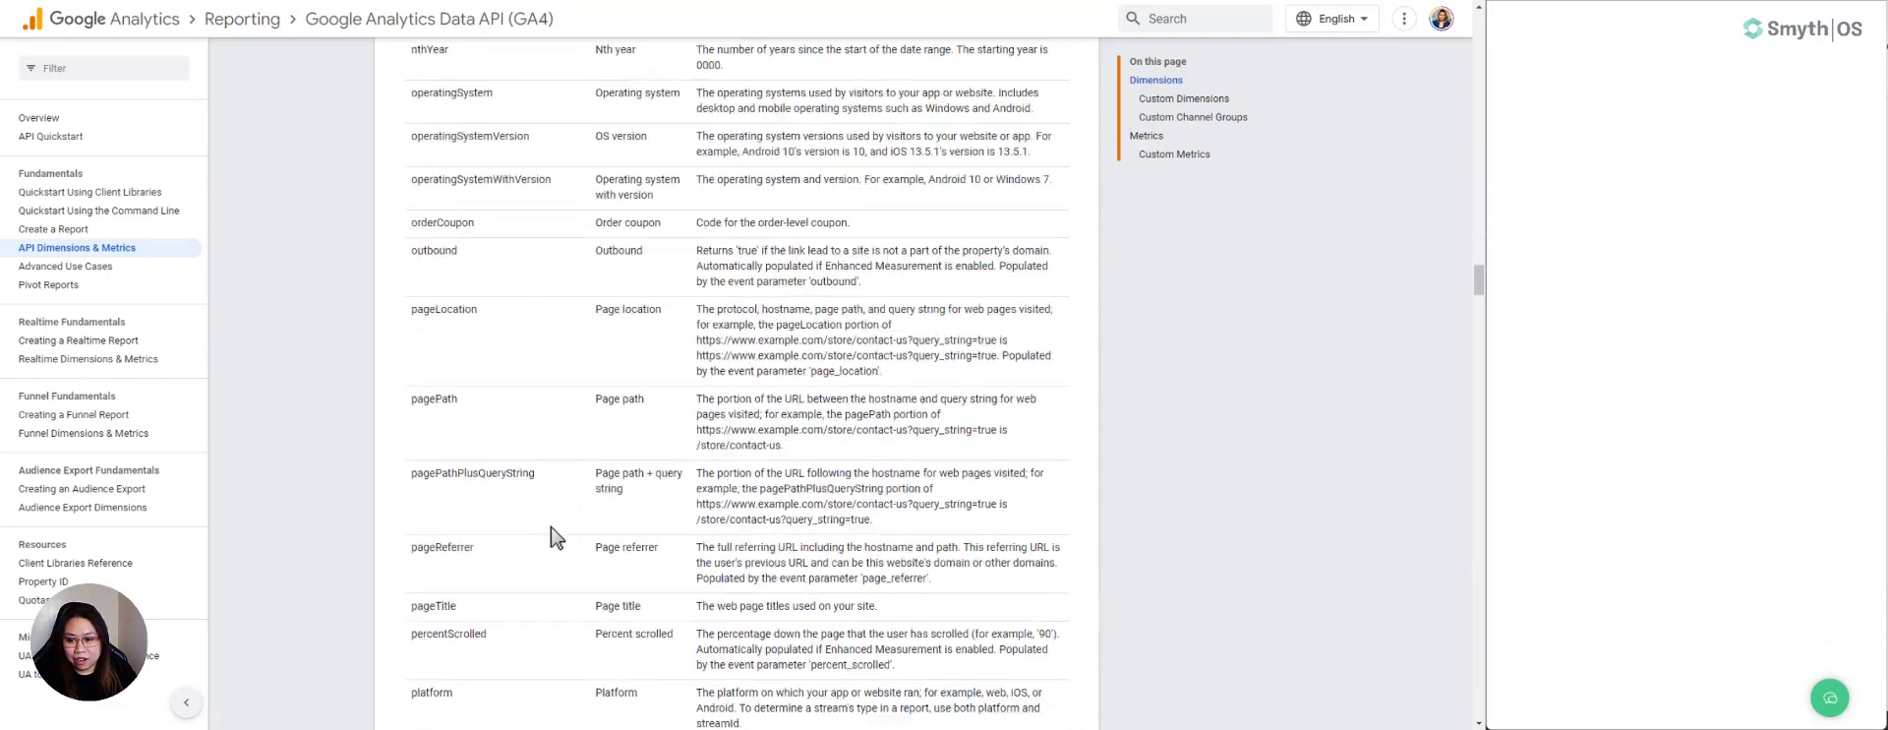
pyautogui.scroll(1, 504, 393)
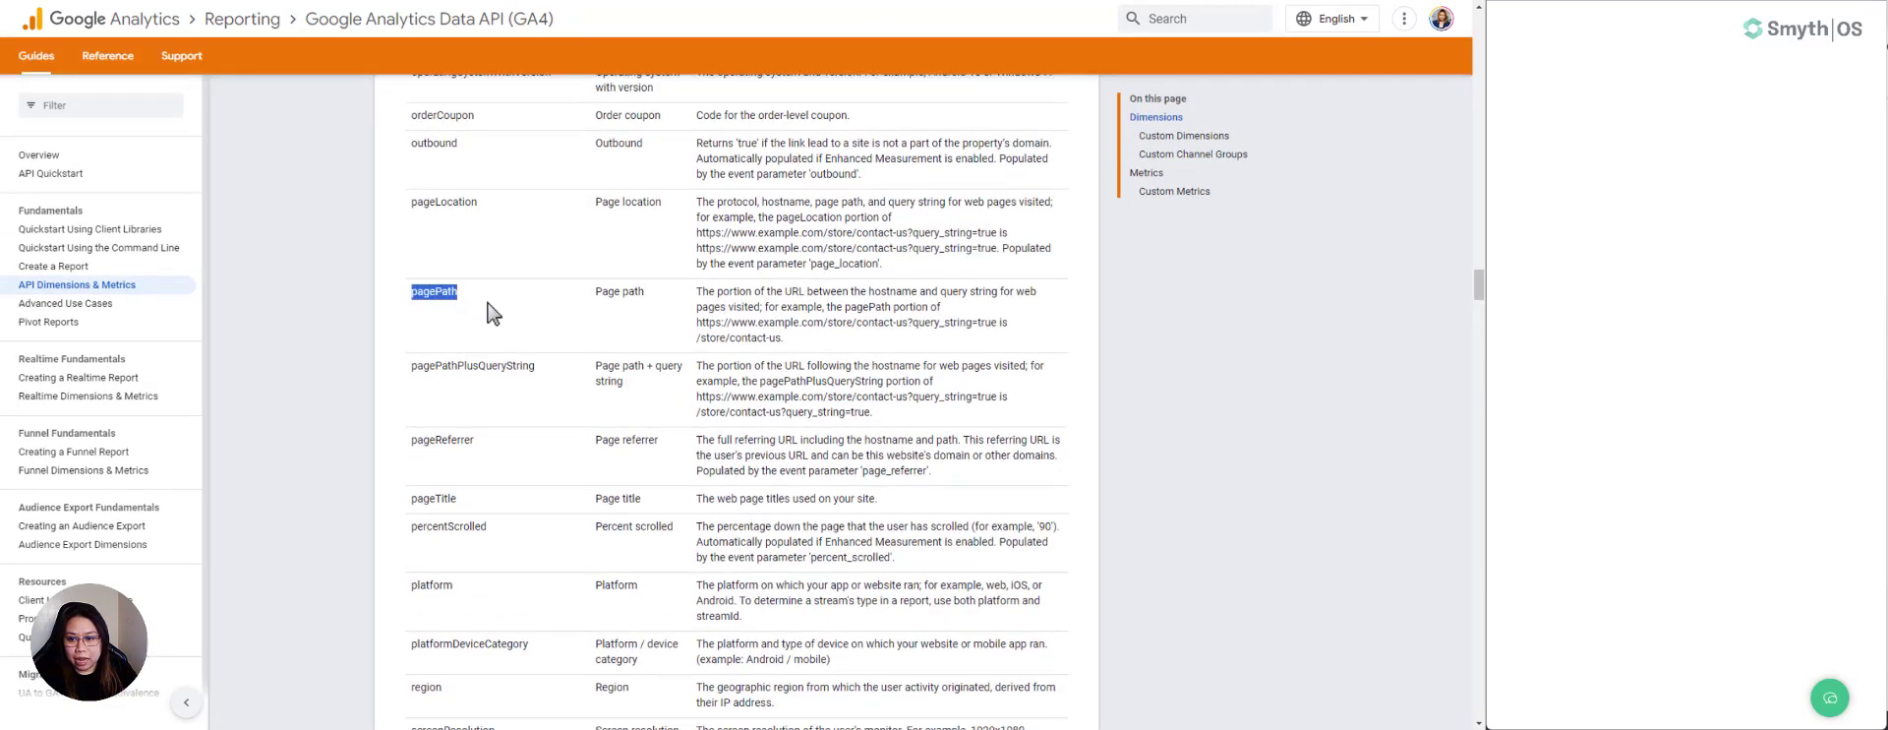
pyautogui.scroll(-3, 528, 430)
pyautogui.scroll(-12, 528, 430)
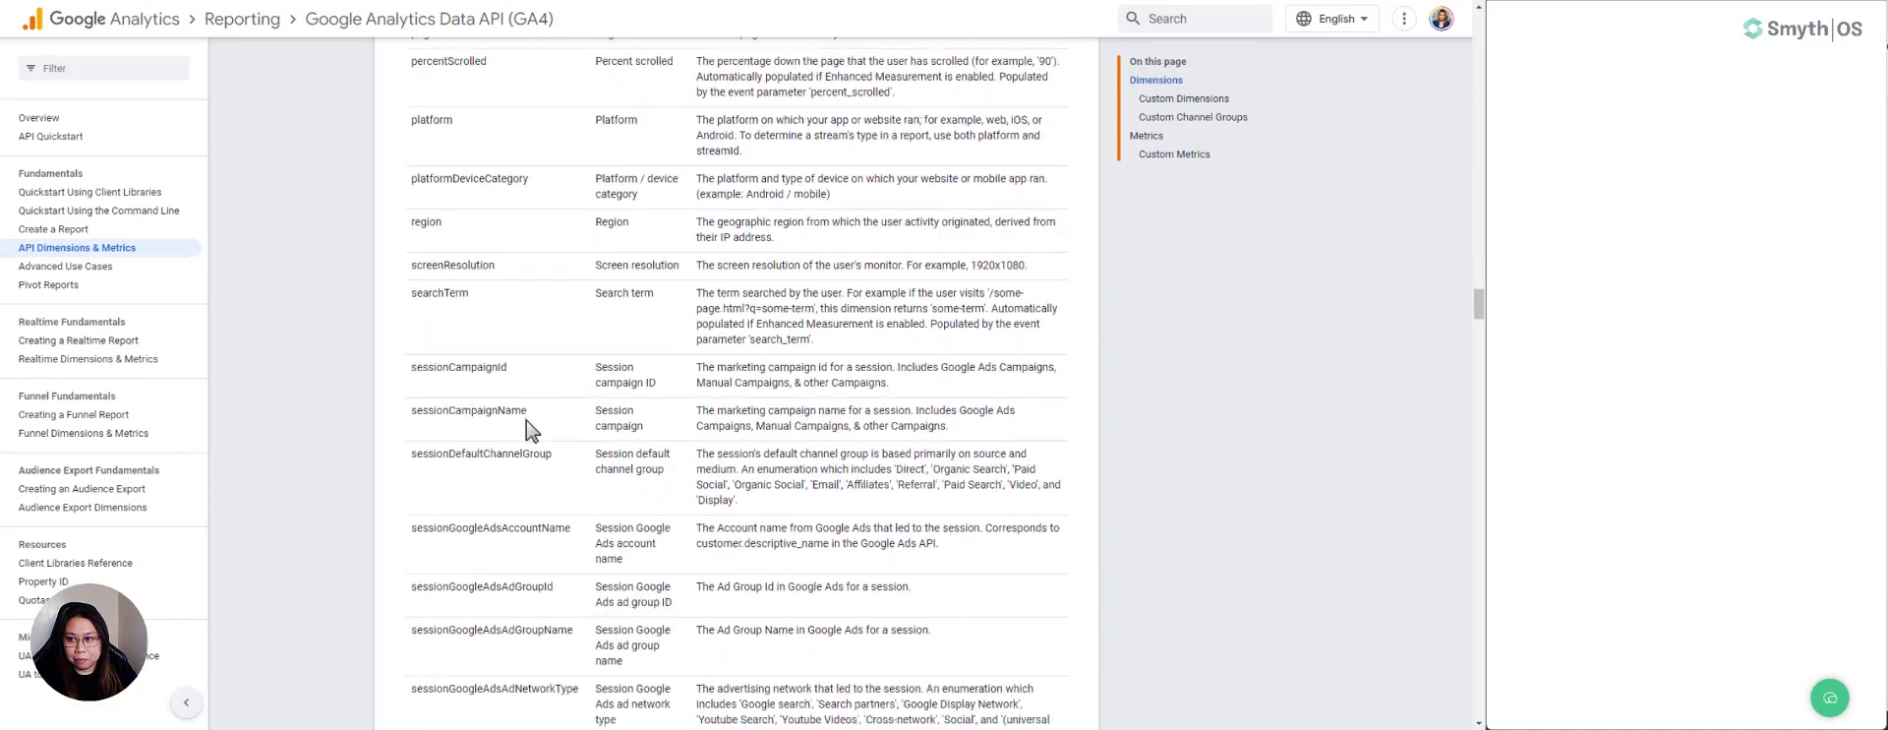
pyautogui.scroll(-3, 564, 431)
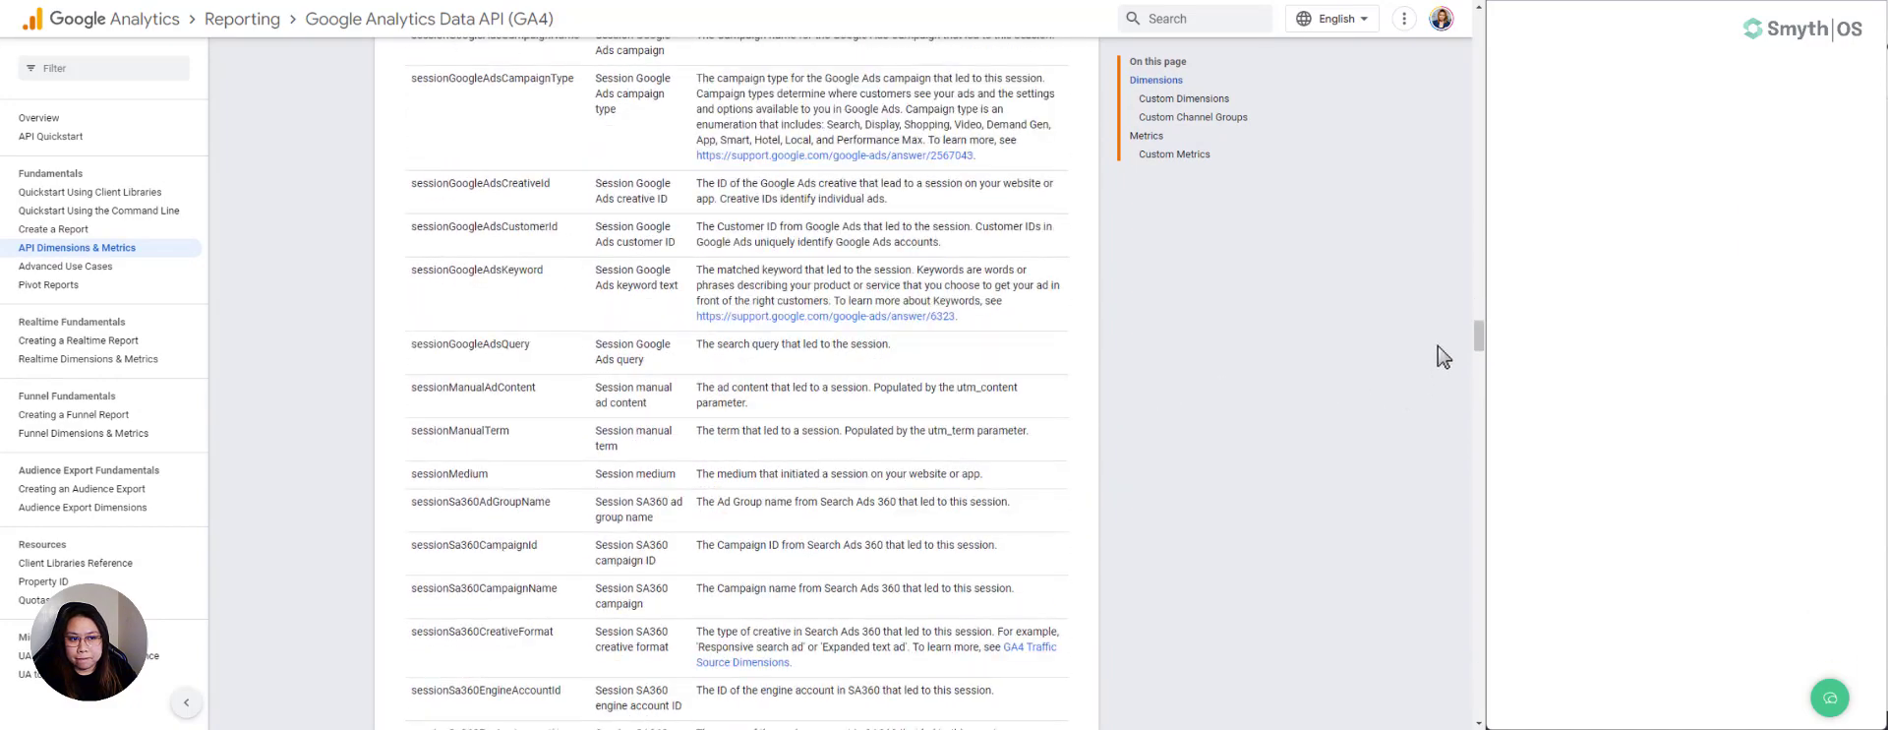
# - Examine the documentation's Metrics section for the API names of metrics that a report can request
pyautogui.click(1170, 154)
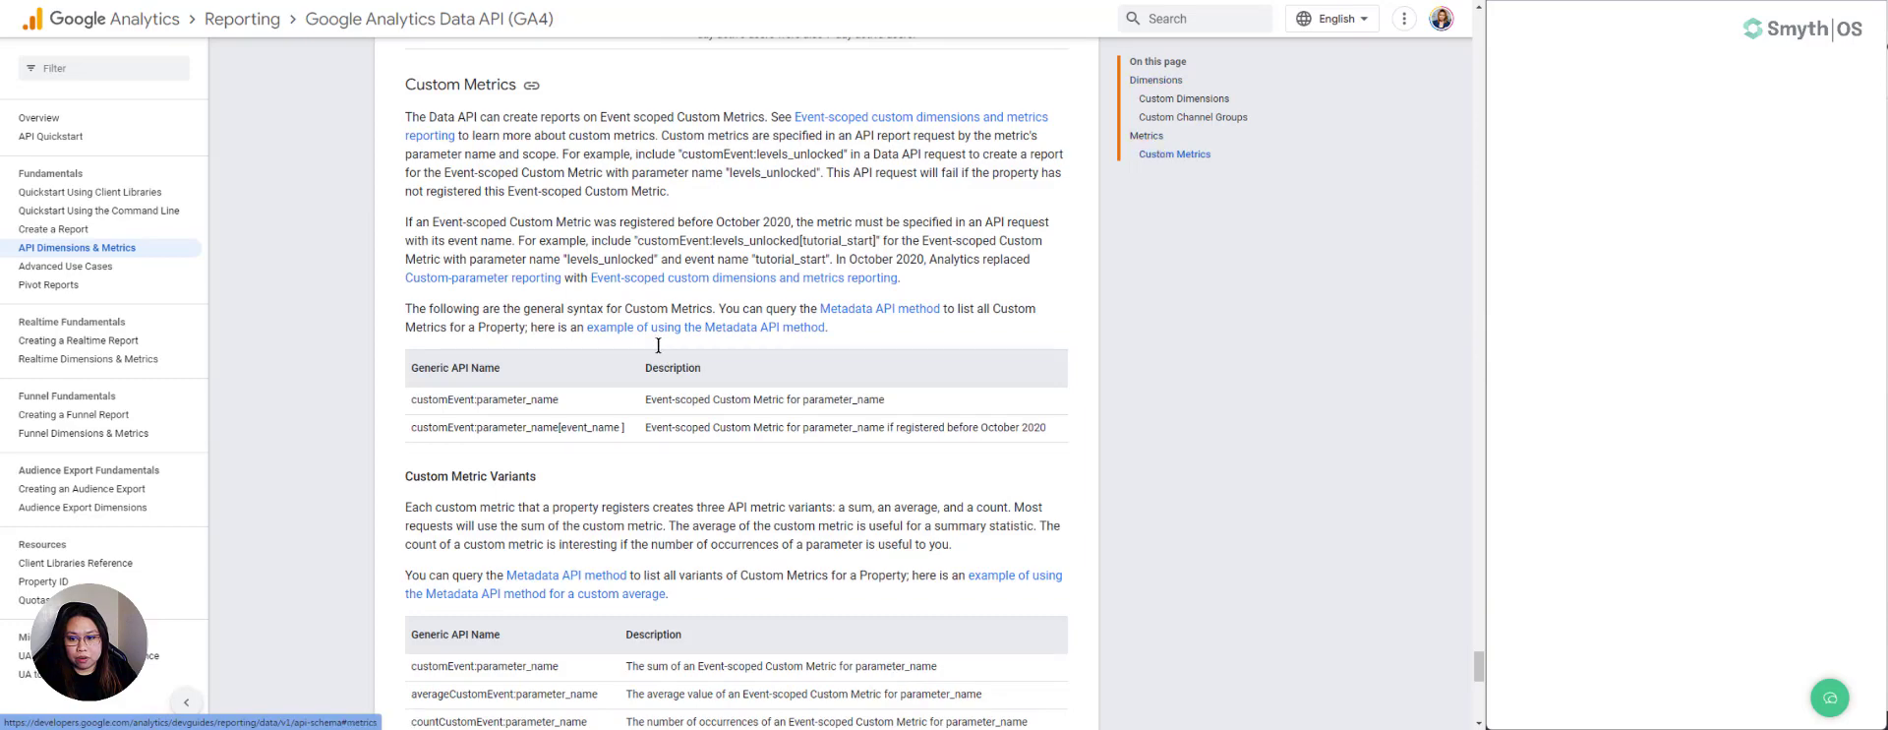
pyautogui.scroll(-5, 684, 440)
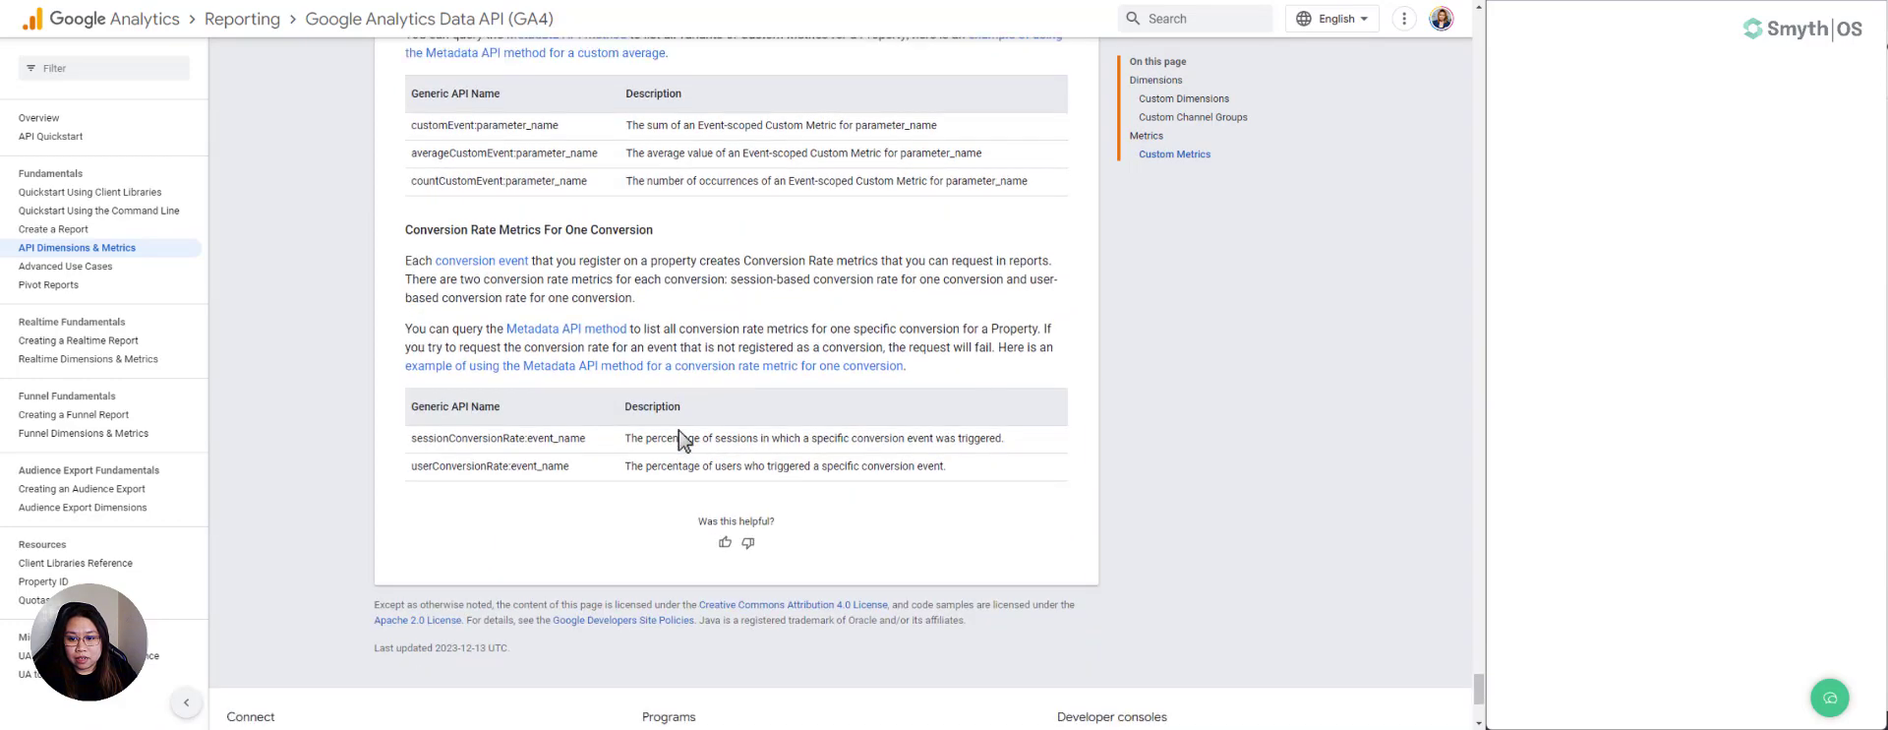
pyautogui.scroll(2, 1243, 232)
pyautogui.click(1147, 174)
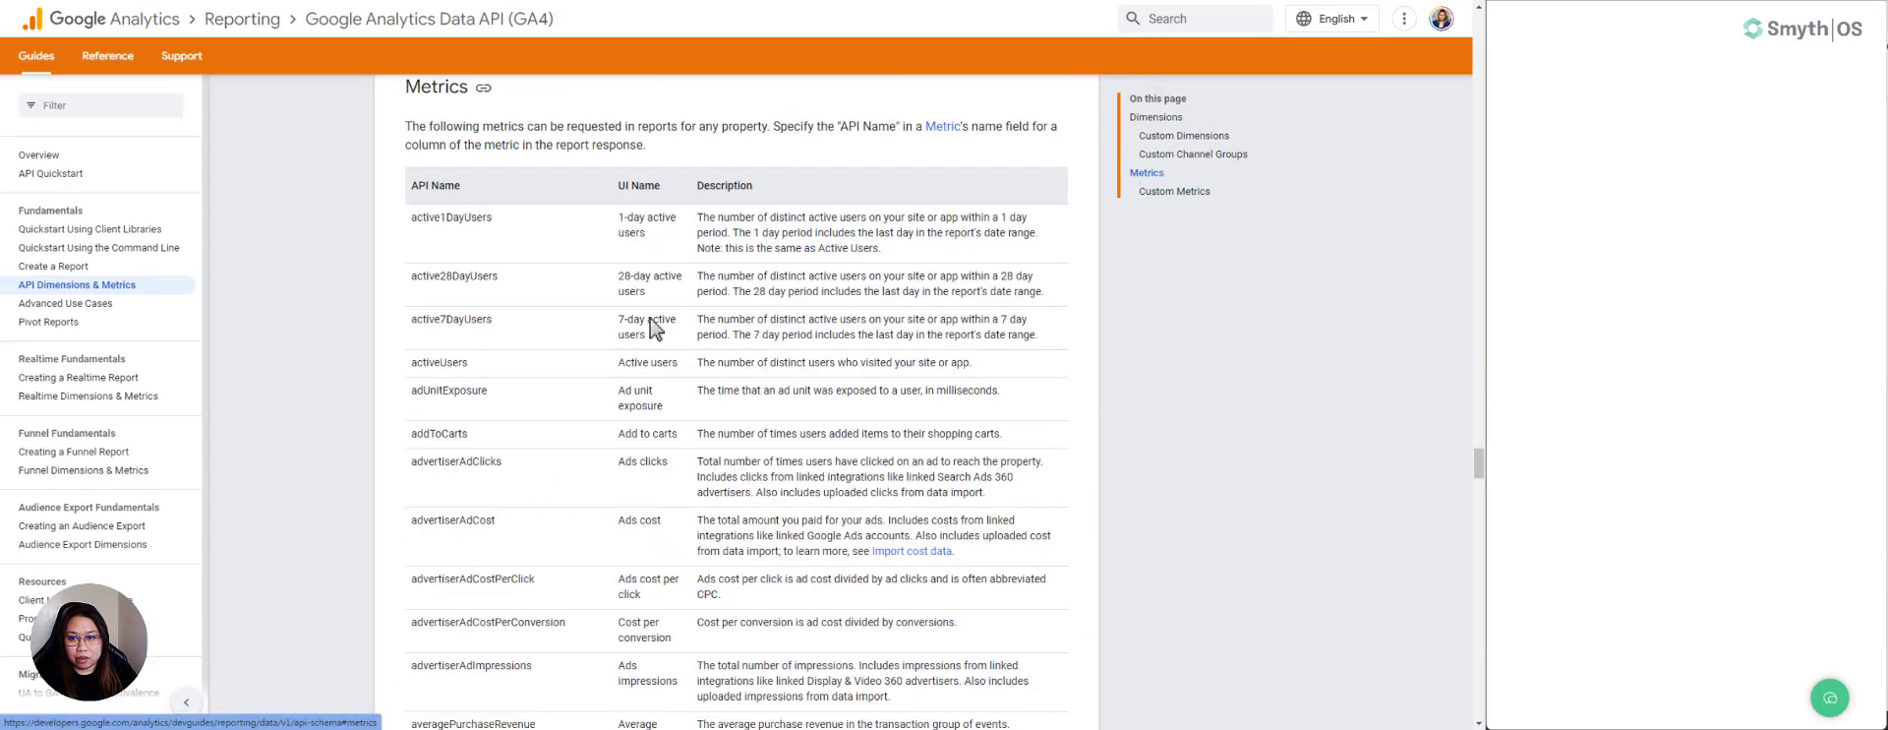
pyautogui.scroll(-3, 569, 328)
pyautogui.scroll(-3, 569, 329)
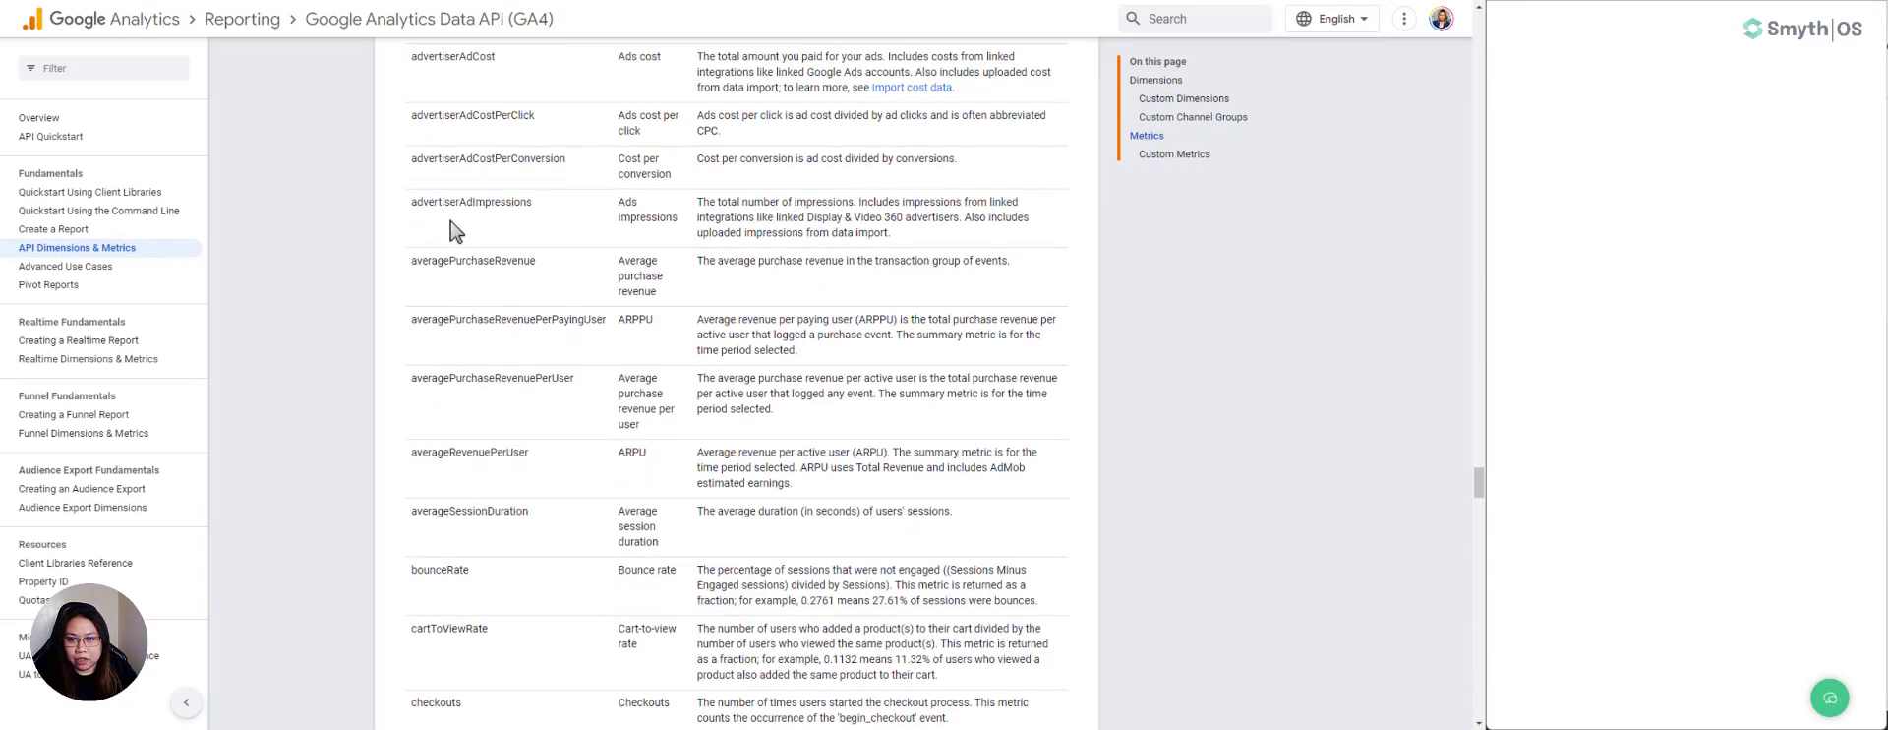
pyautogui.scroll(-4, 473, 246)
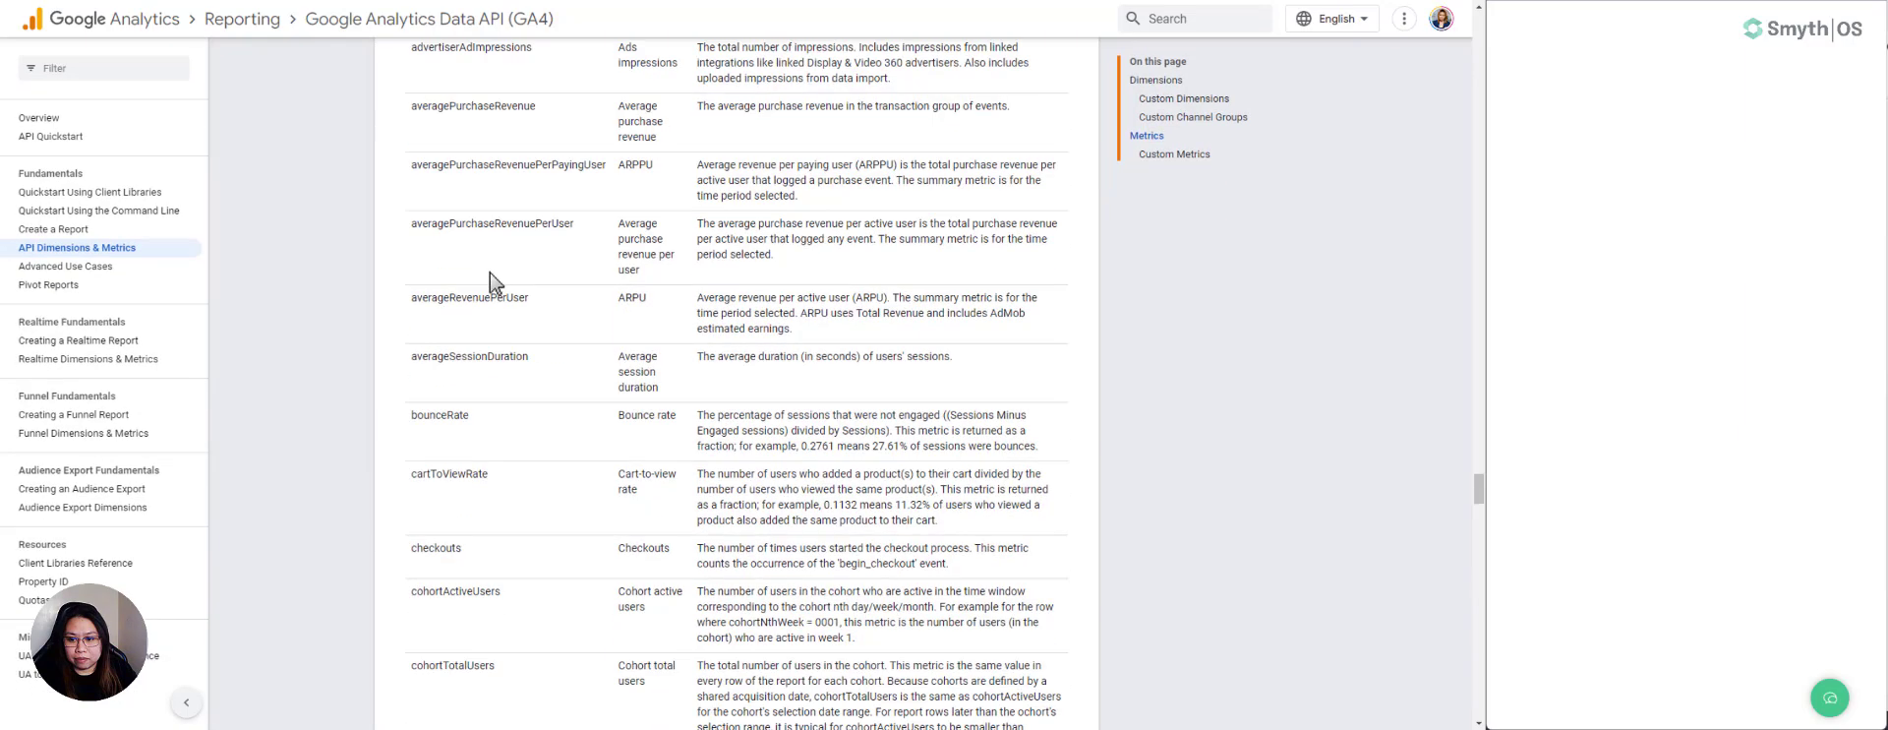
pyautogui.scroll(-5, 497, 283)
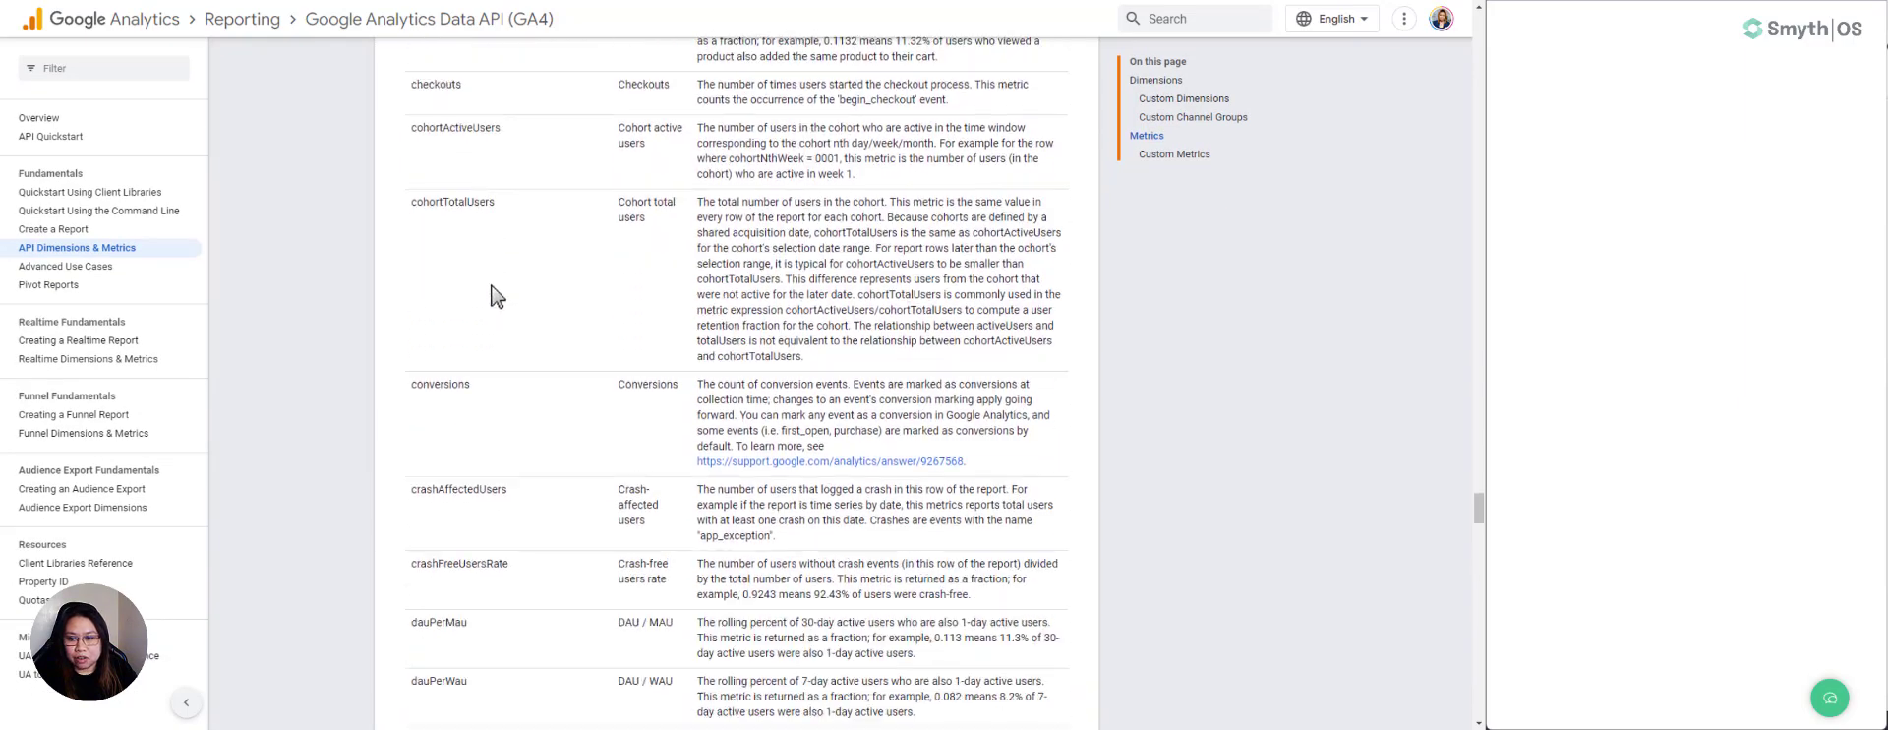
pyautogui.scroll(-4, 529, 426)
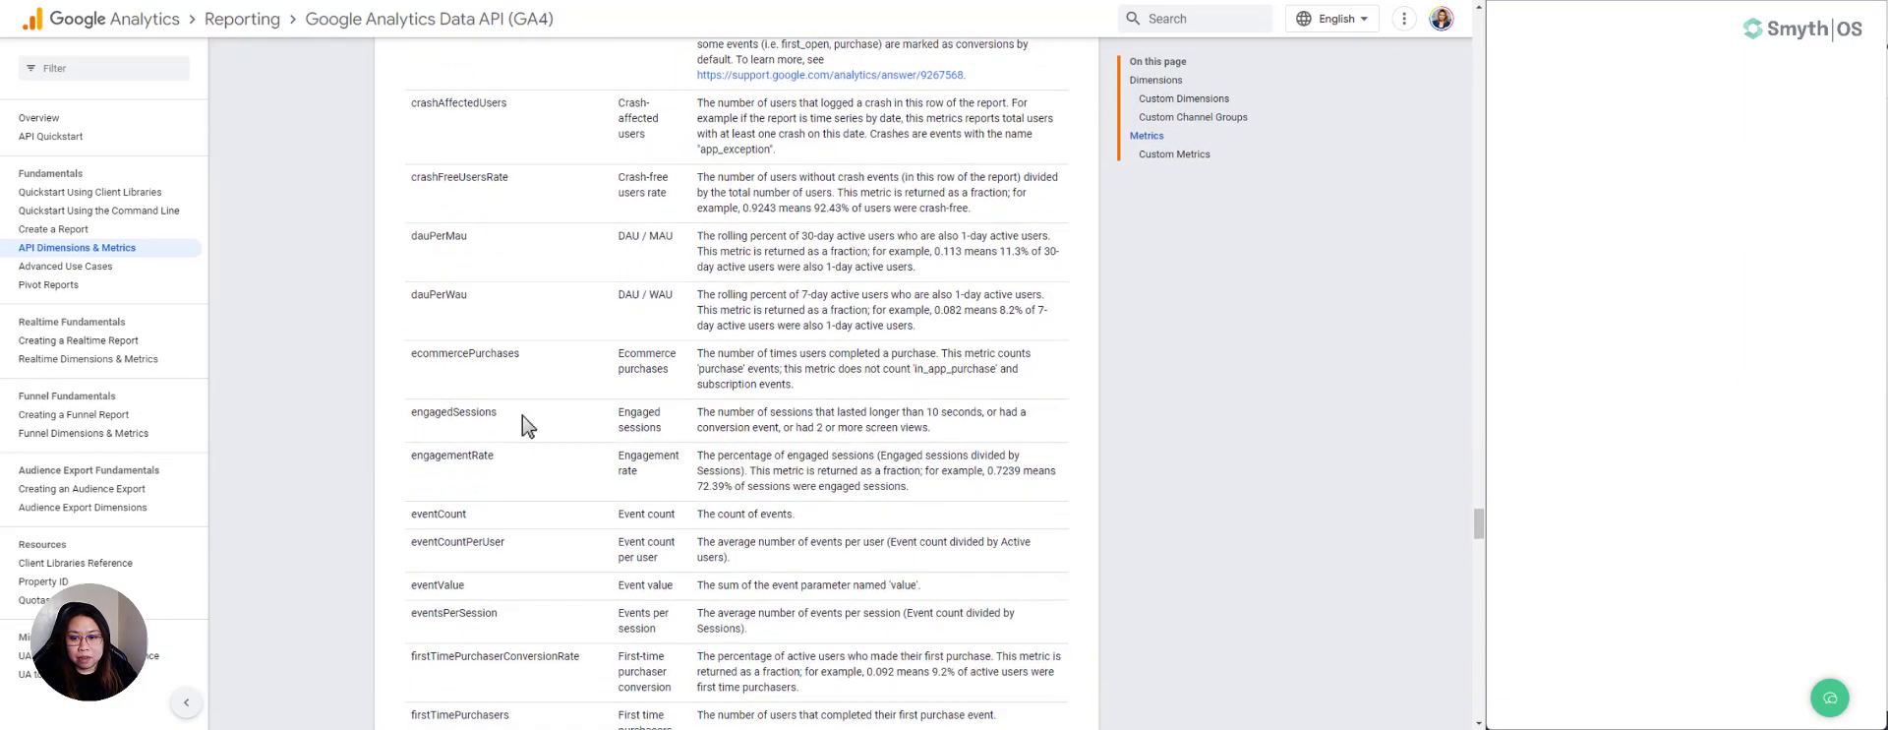
pyautogui.scroll(-2, 529, 426)
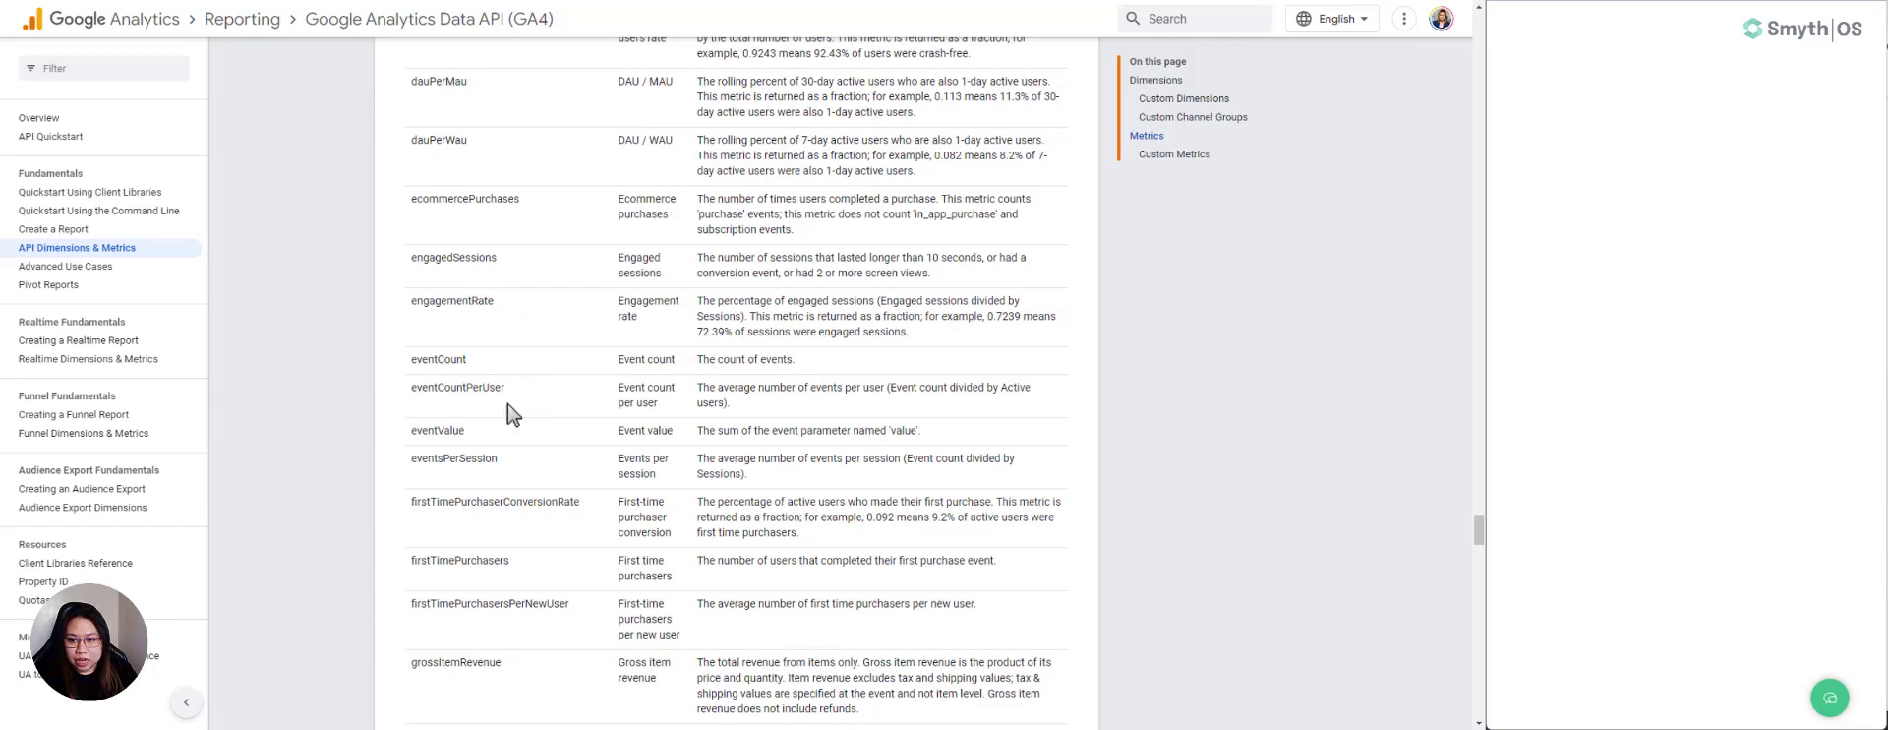
pyautogui.scroll(-2, 506, 423)
pyautogui.scroll(-2, 508, 426)
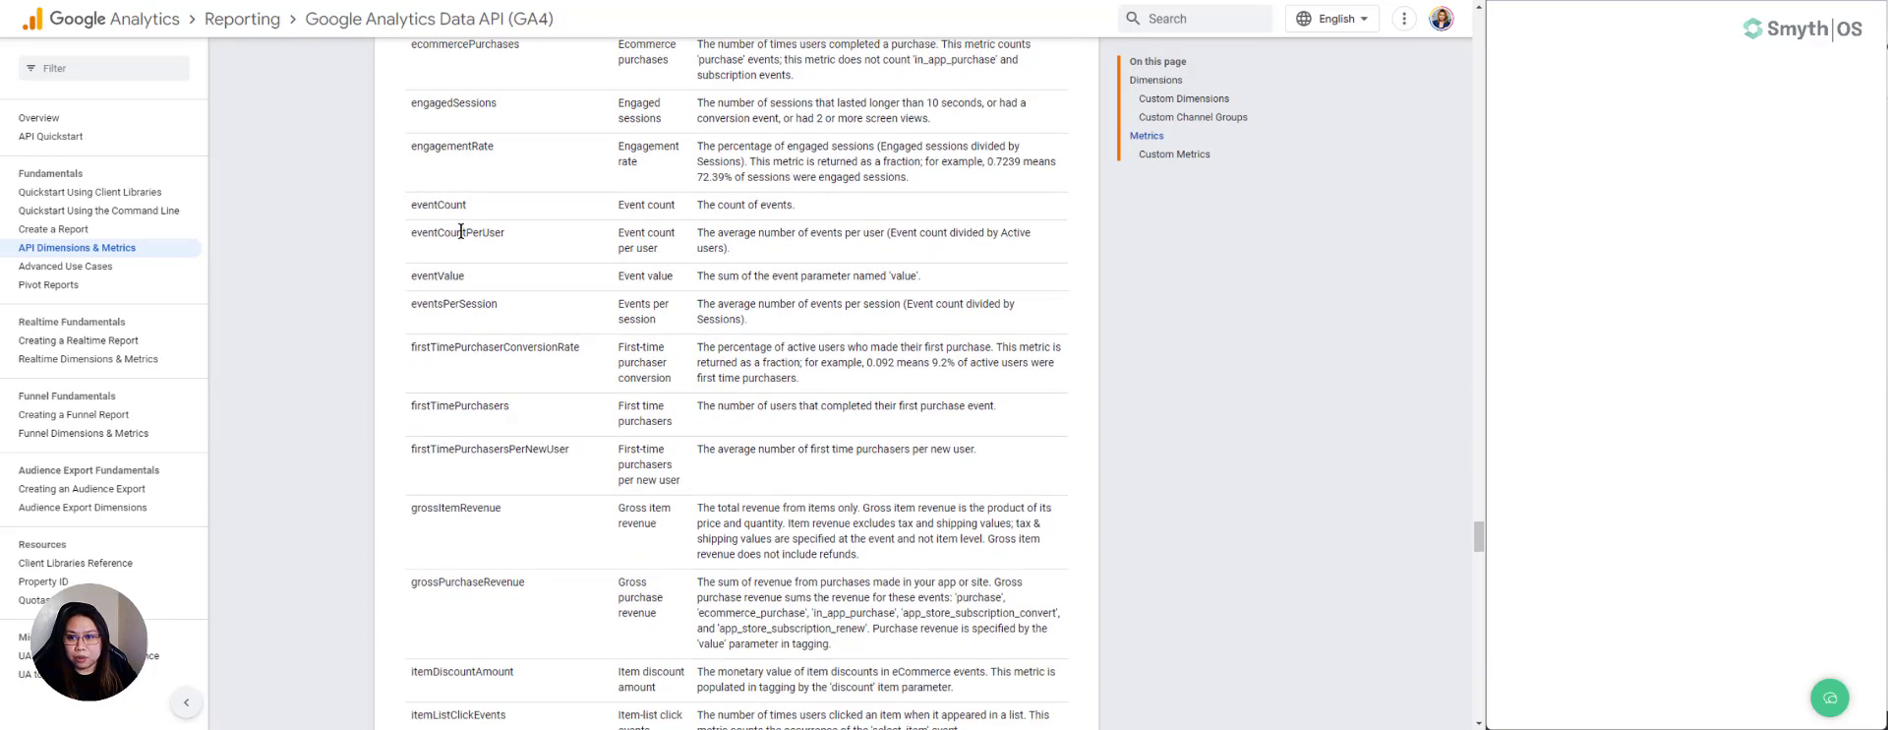
pyautogui.scroll(-6, 540, 507)
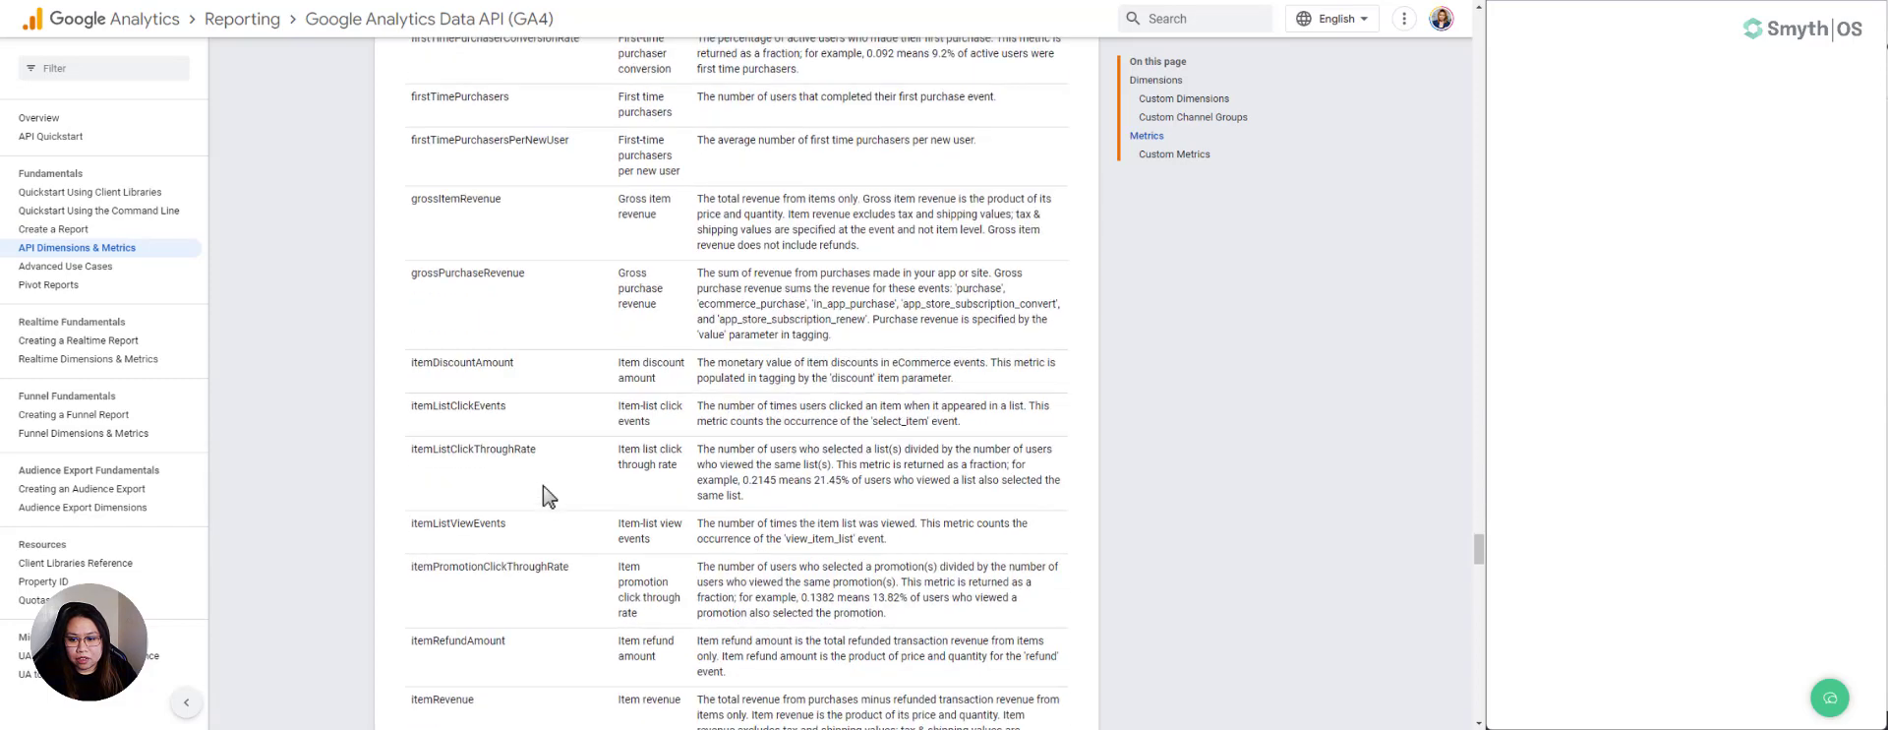
# - Return to SmythOS and add a third input named path to the APICall component
pyautogui.click(1362, 0)
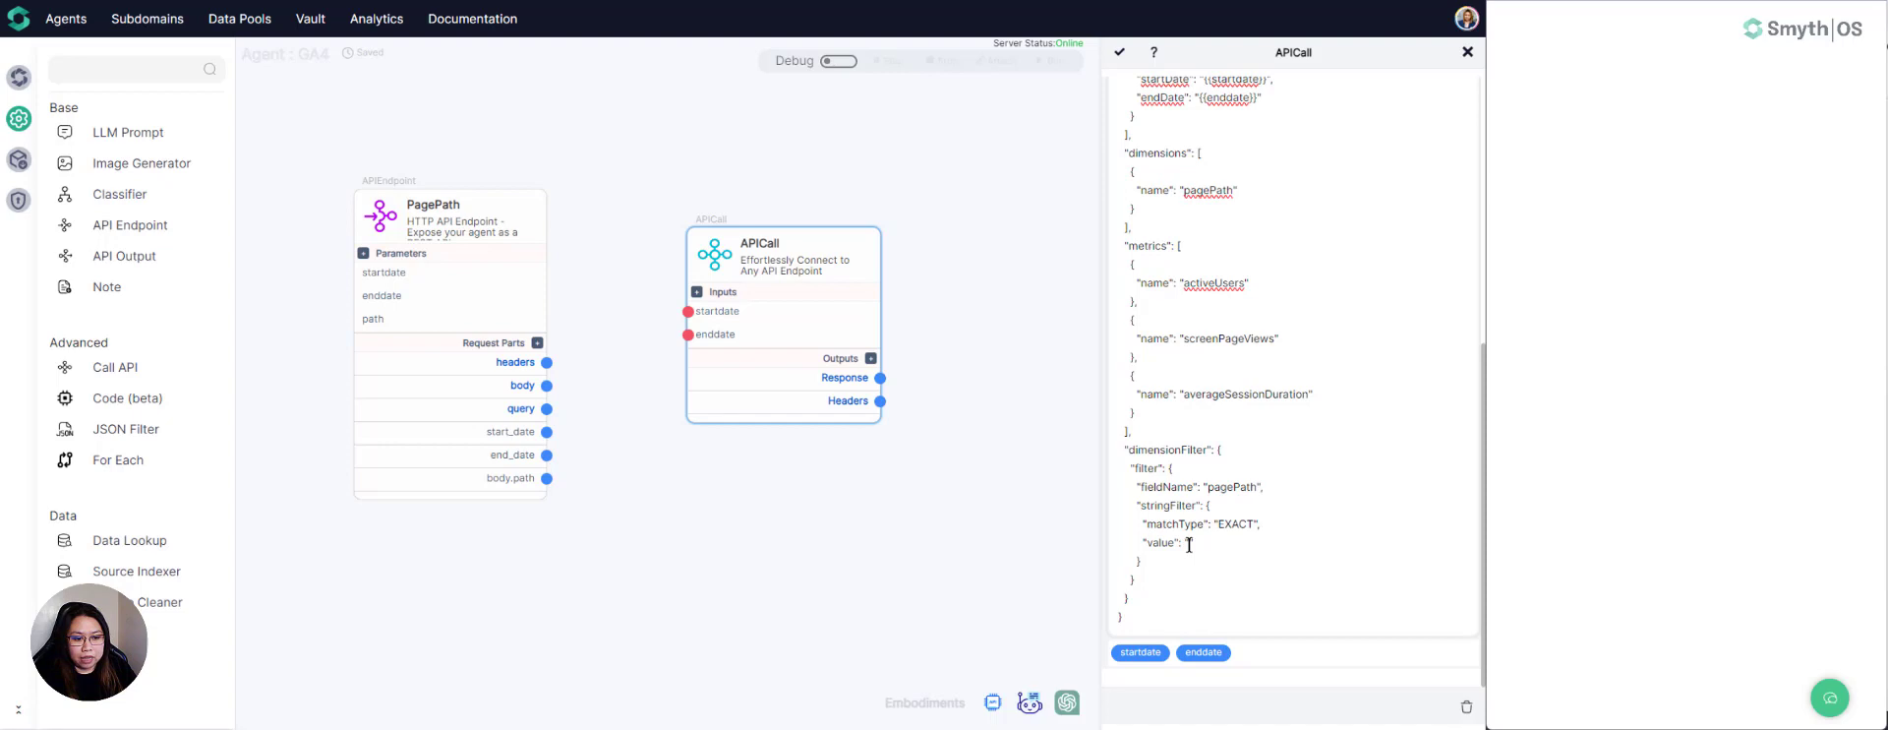
pyautogui.click(696, 292)
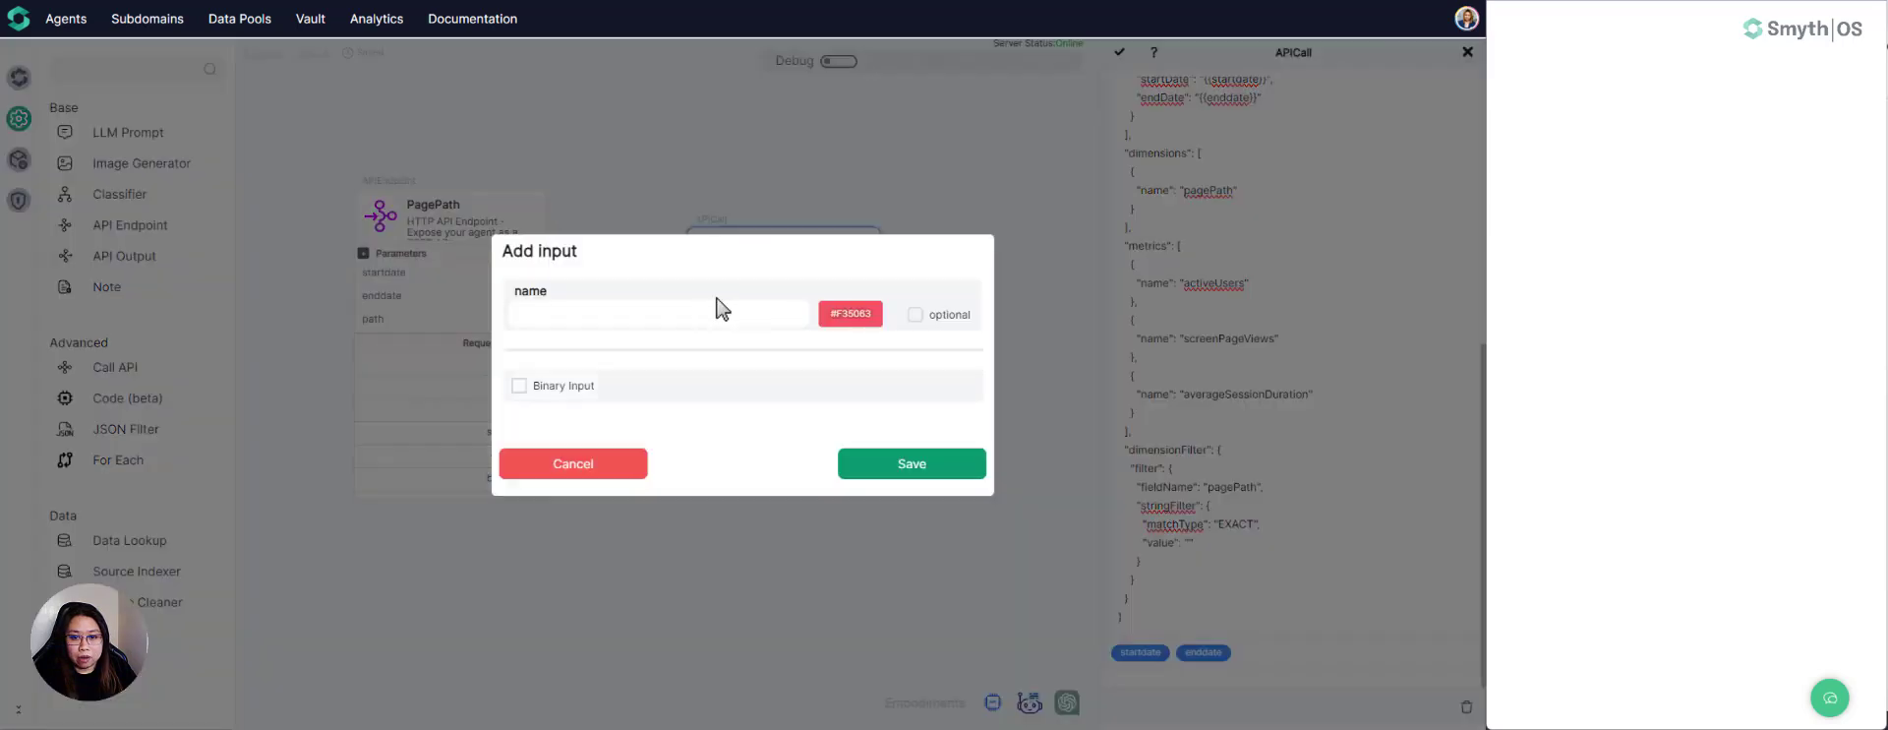
pyautogui.click(663, 319)
pyautogui.write('p')
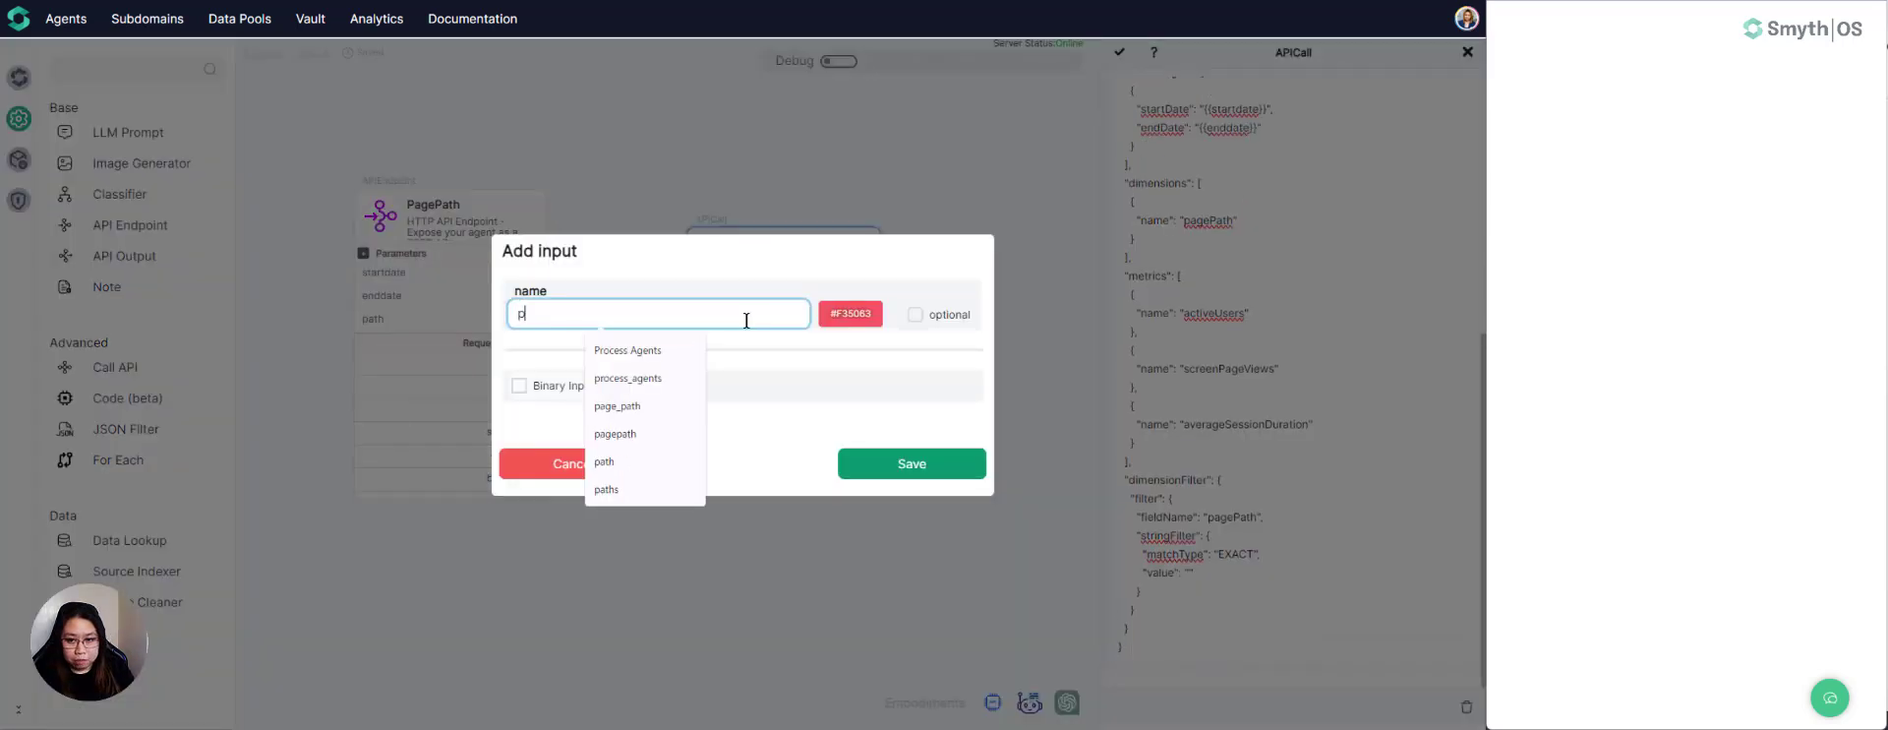
pyautogui.write('age')
pyautogui.press('BackSpace')
pyautogui.press('BackSpace')
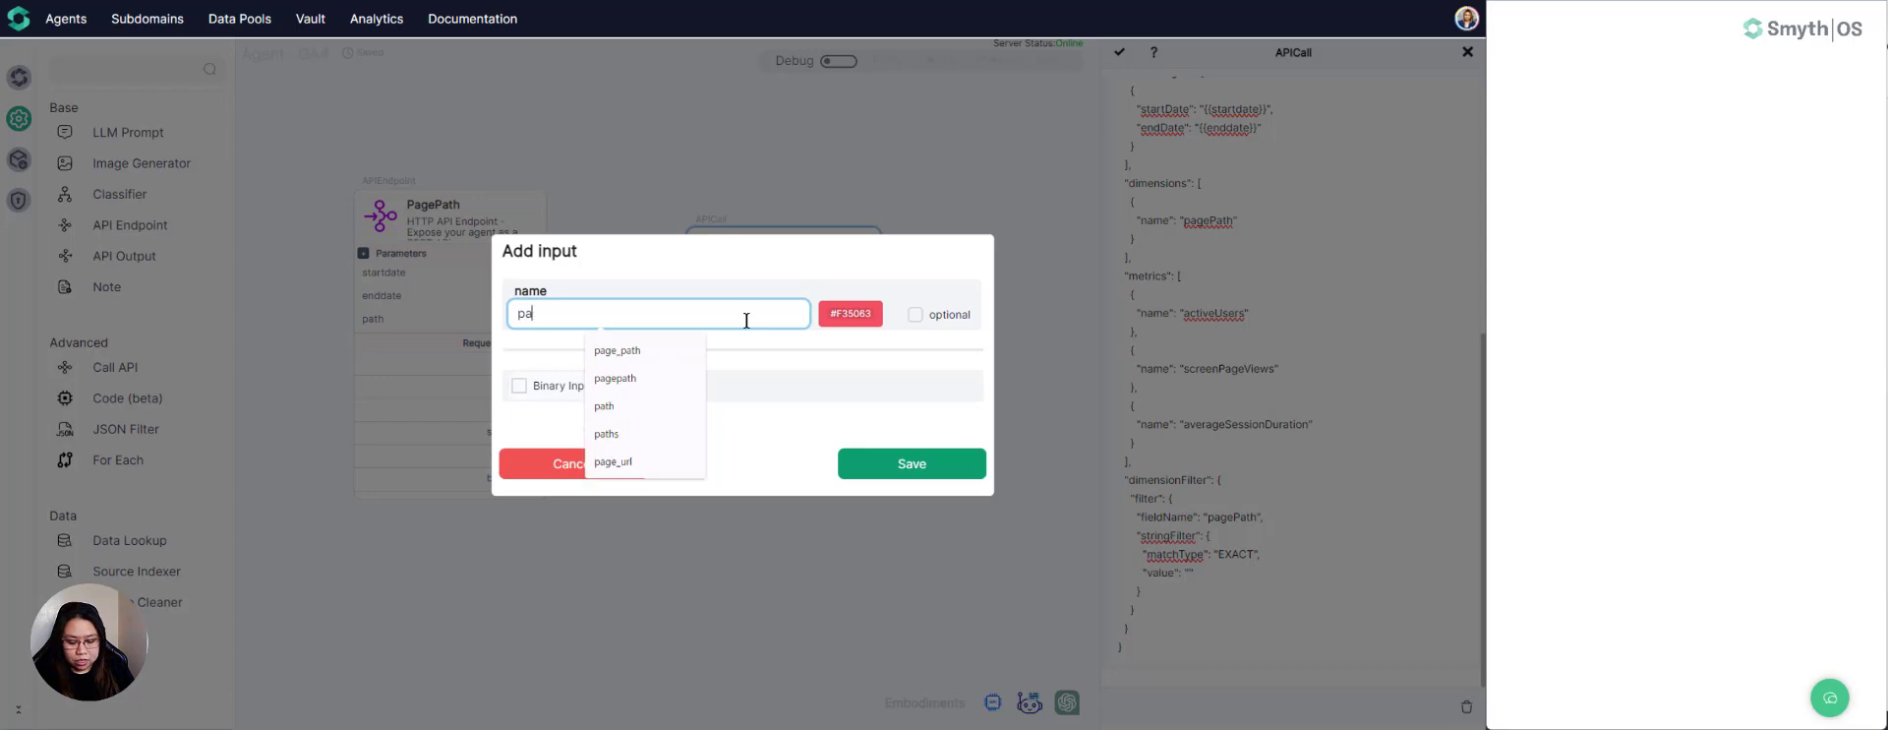
pyautogui.write('th')
pyautogui.click(939, 470)
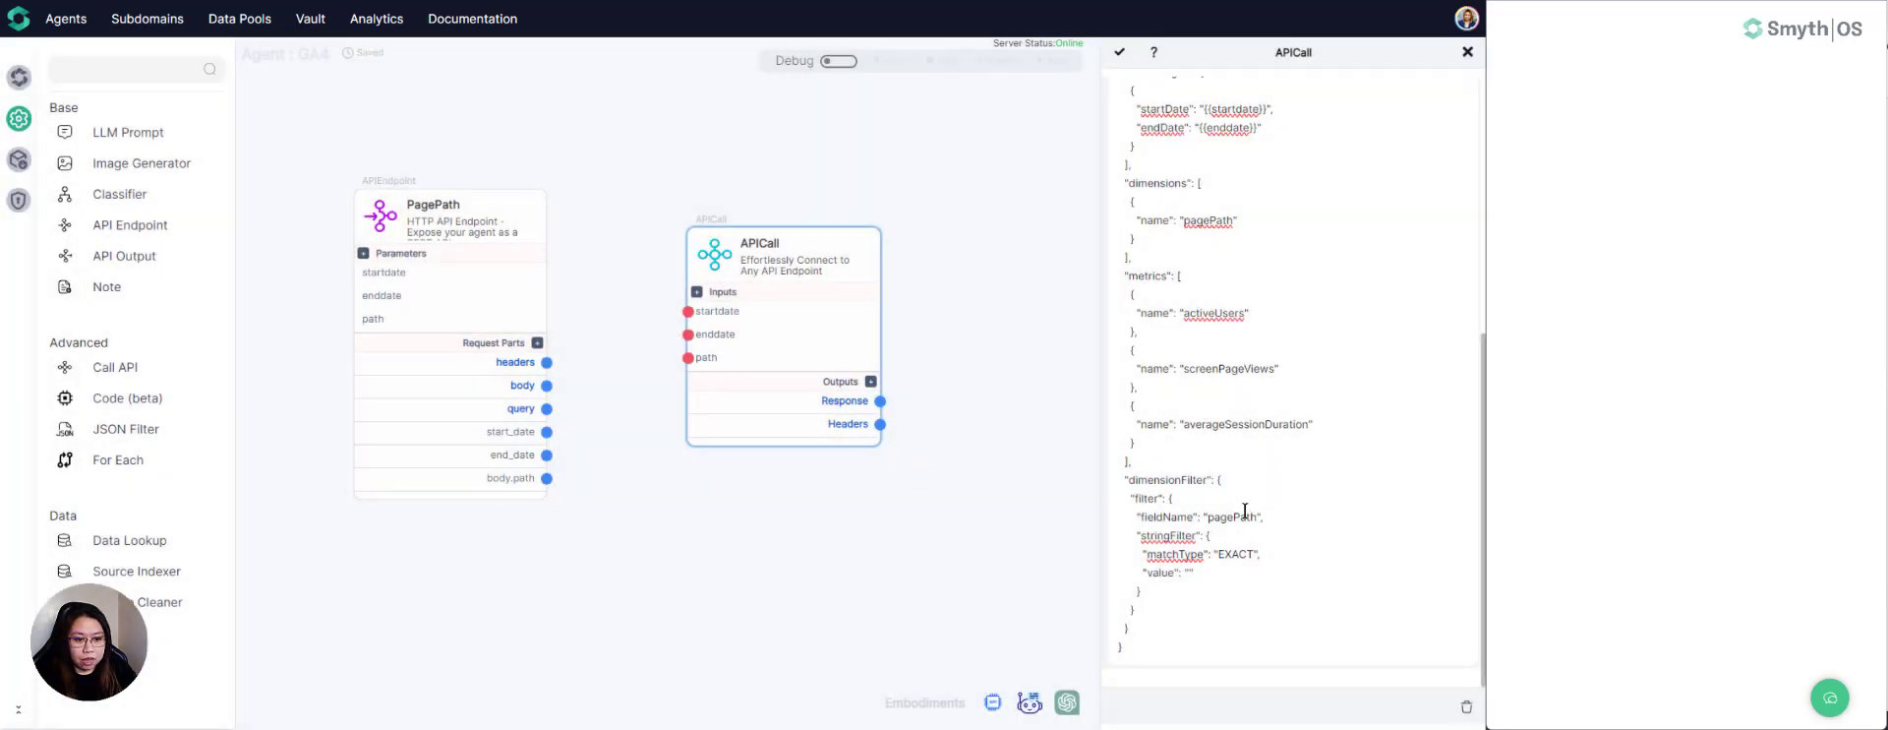
# - Insert the {{path}} variable as the stringFilter value in the request body's dimensionFilter and save the APICall settings
pyautogui.click(1189, 573)
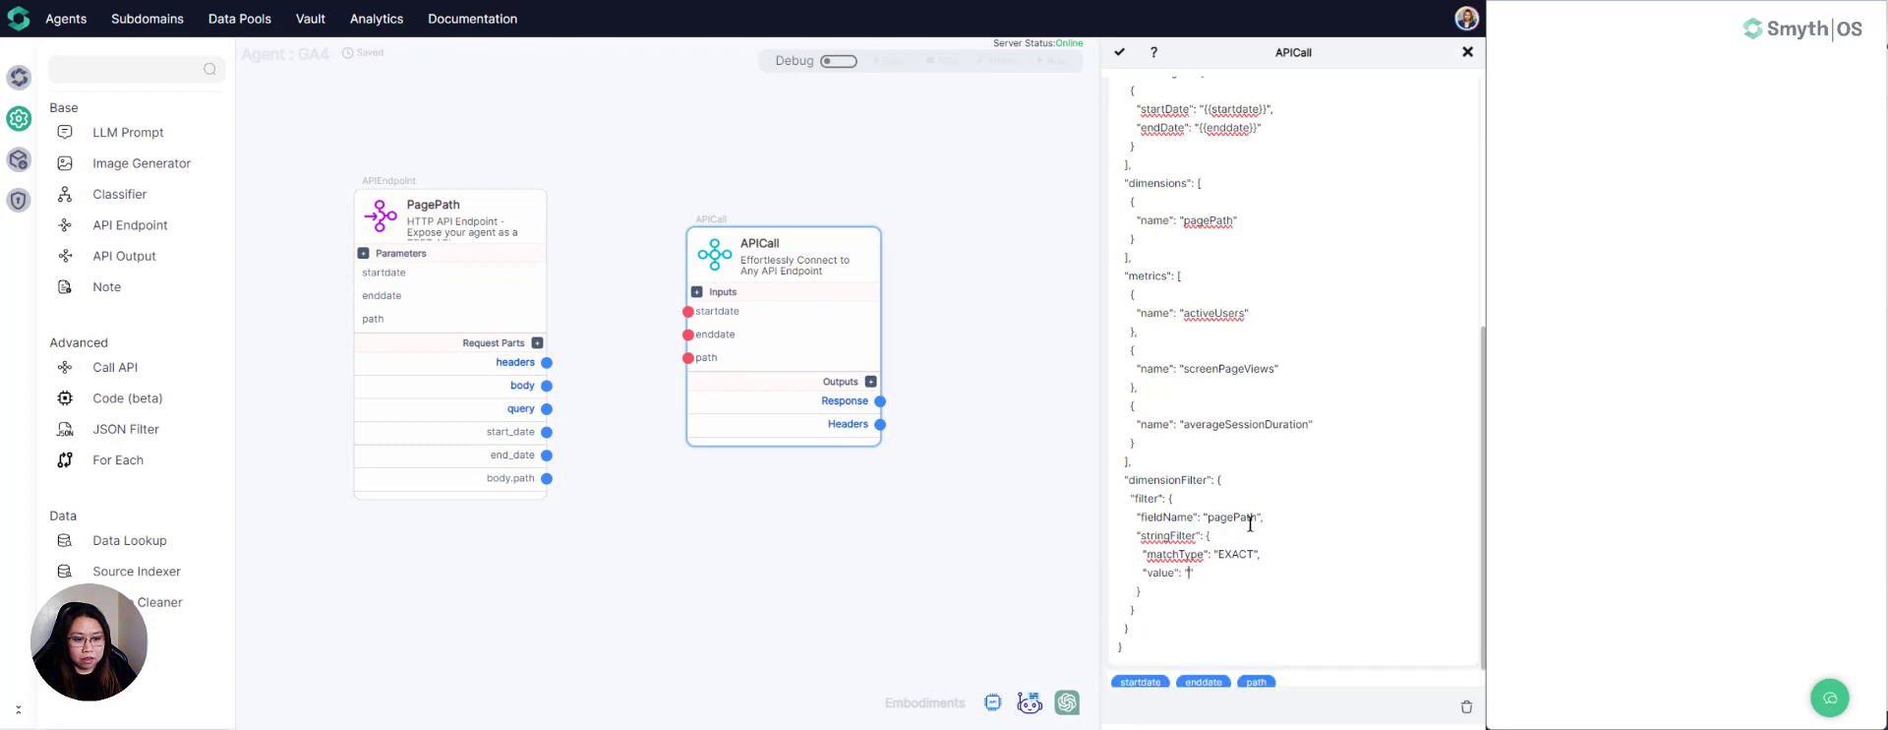
pyautogui.scroll(-1, 1263, 497)
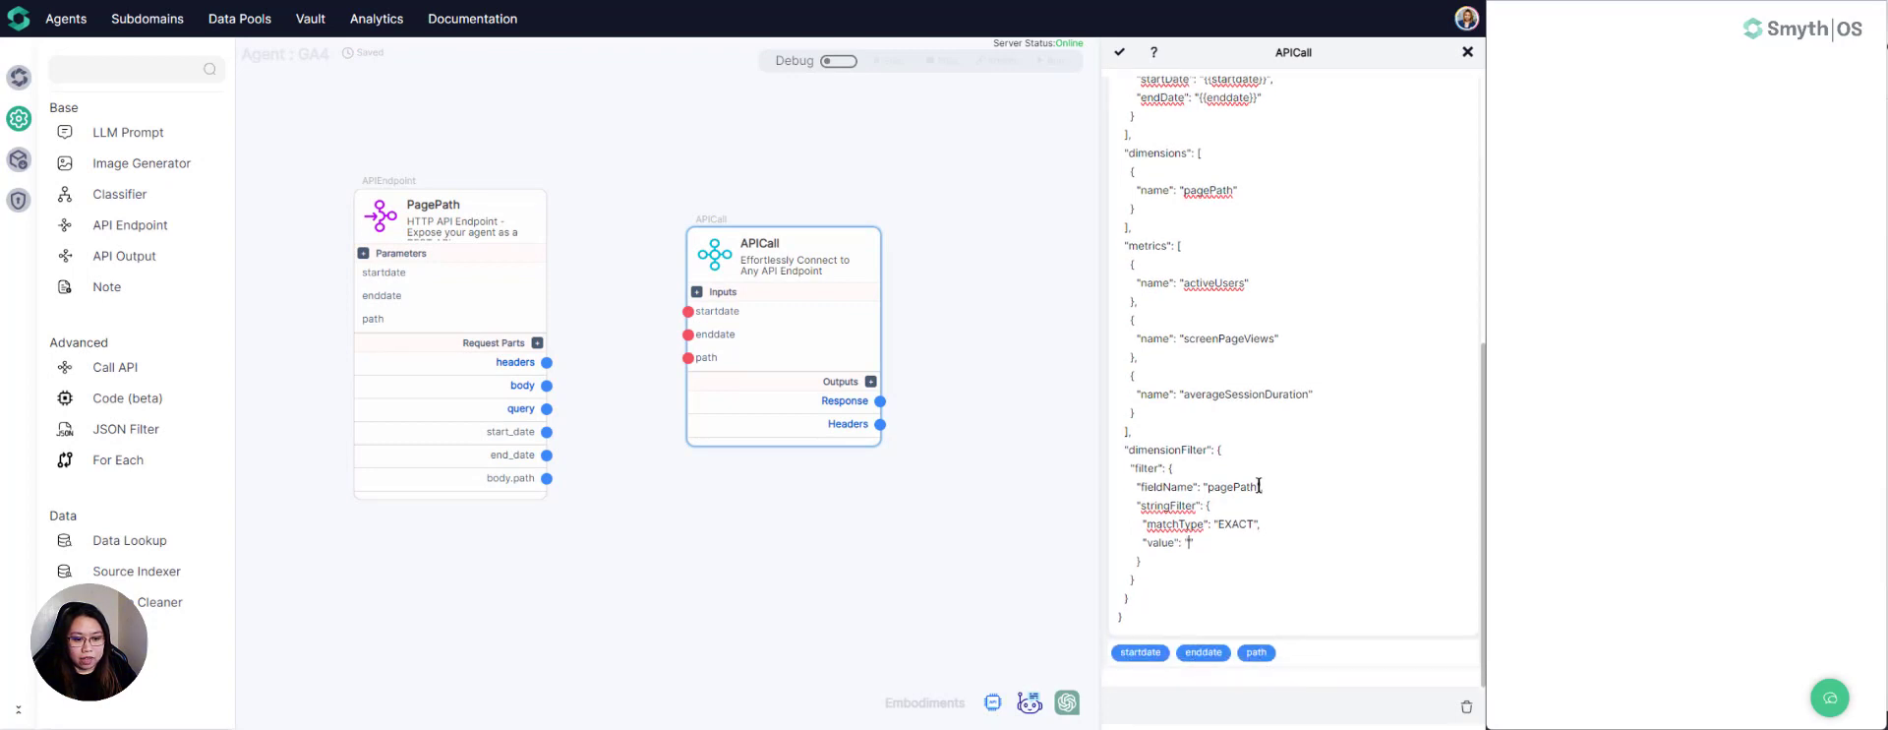
pyautogui.click(1256, 652)
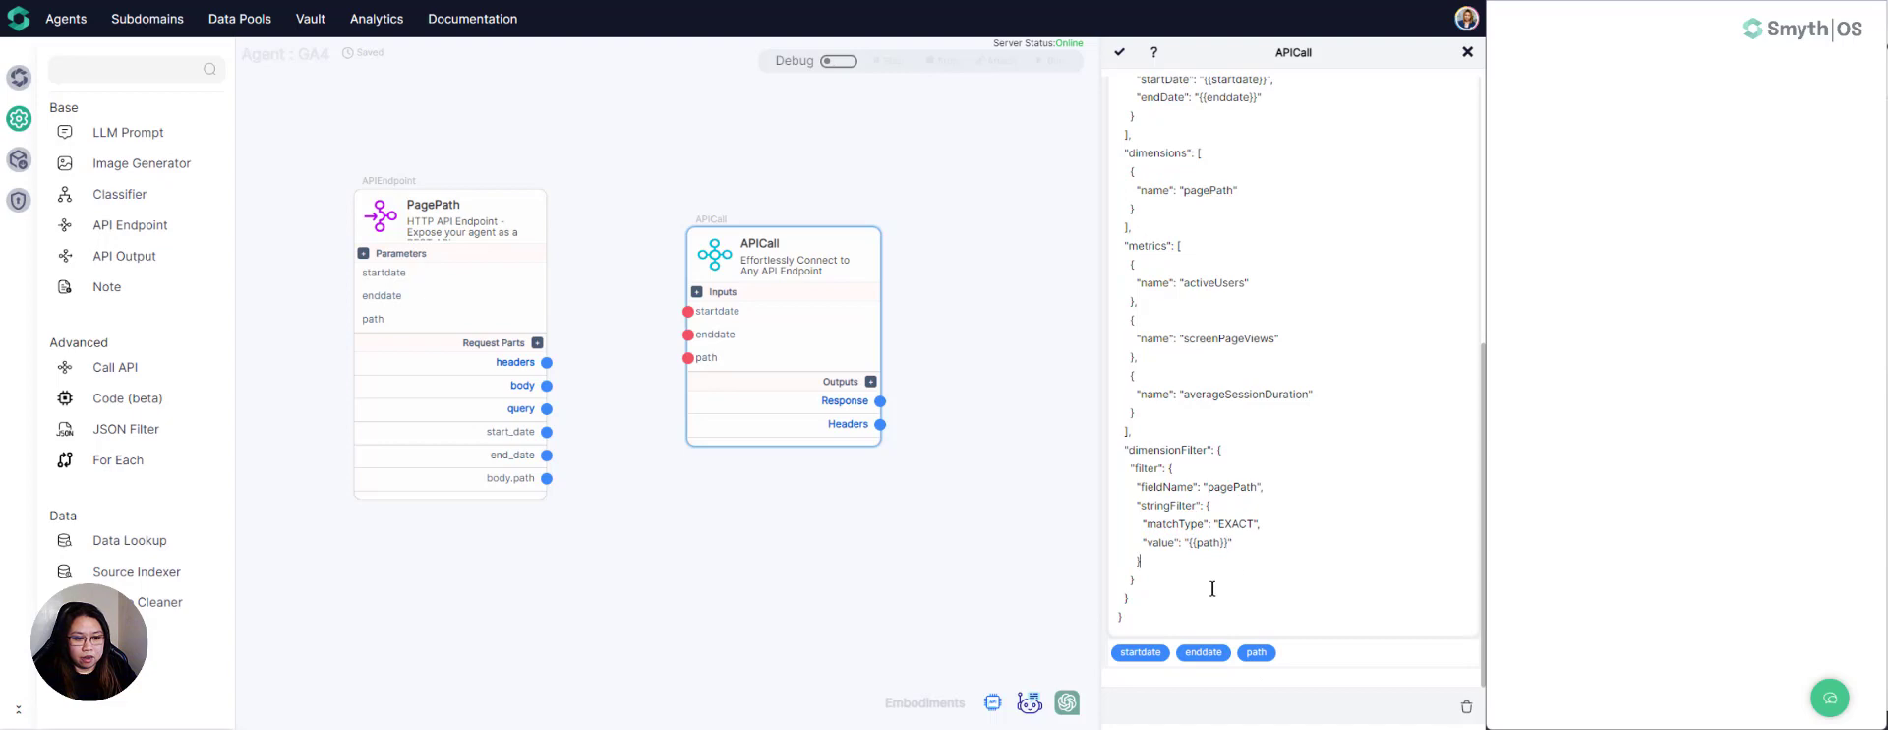
pyautogui.scroll(5, 1198, 544)
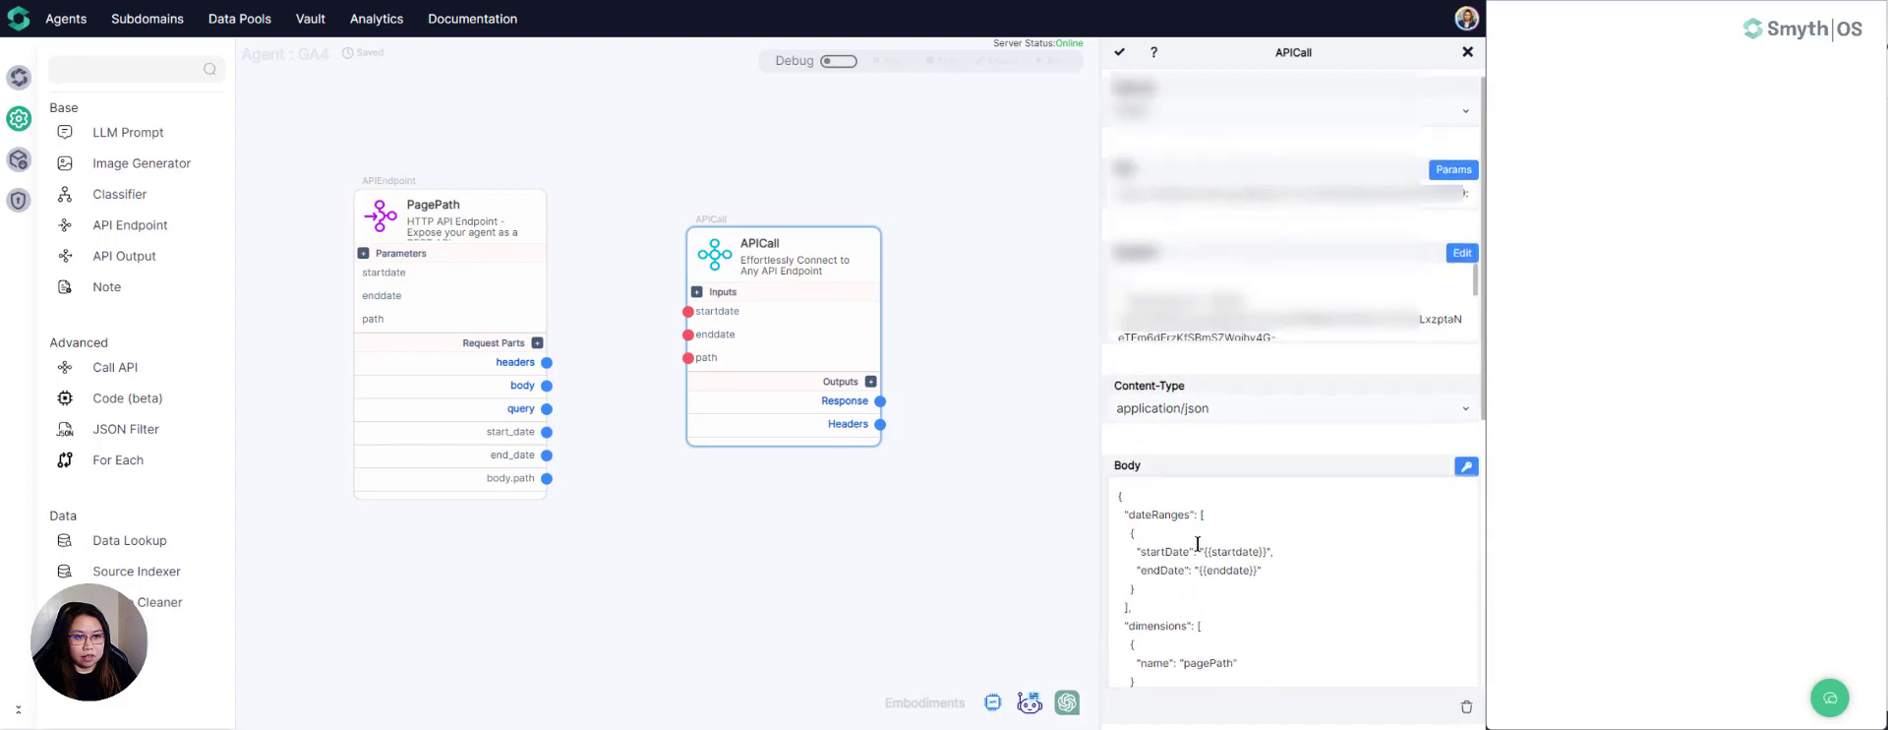
pyautogui.click(1118, 56)
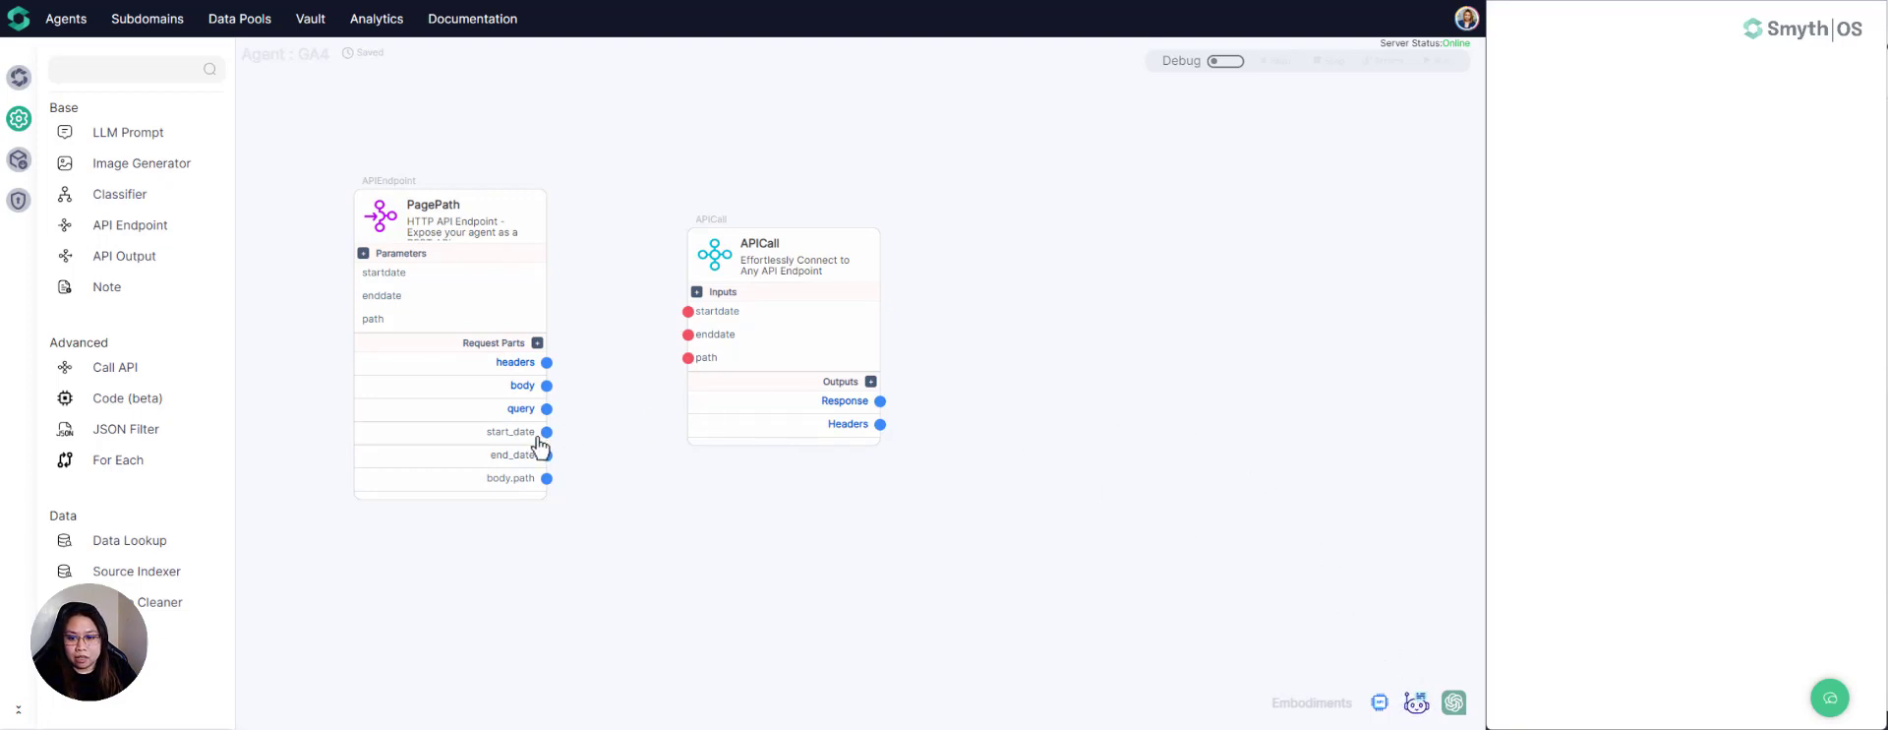
# - Connect PagePath's start_date, end_date and body.path outputs to APICall's startdate, enddate and path inputs, and move APICall level with PagePath
pyautogui.moveTo(544, 438); pyautogui.dragTo(687, 317)
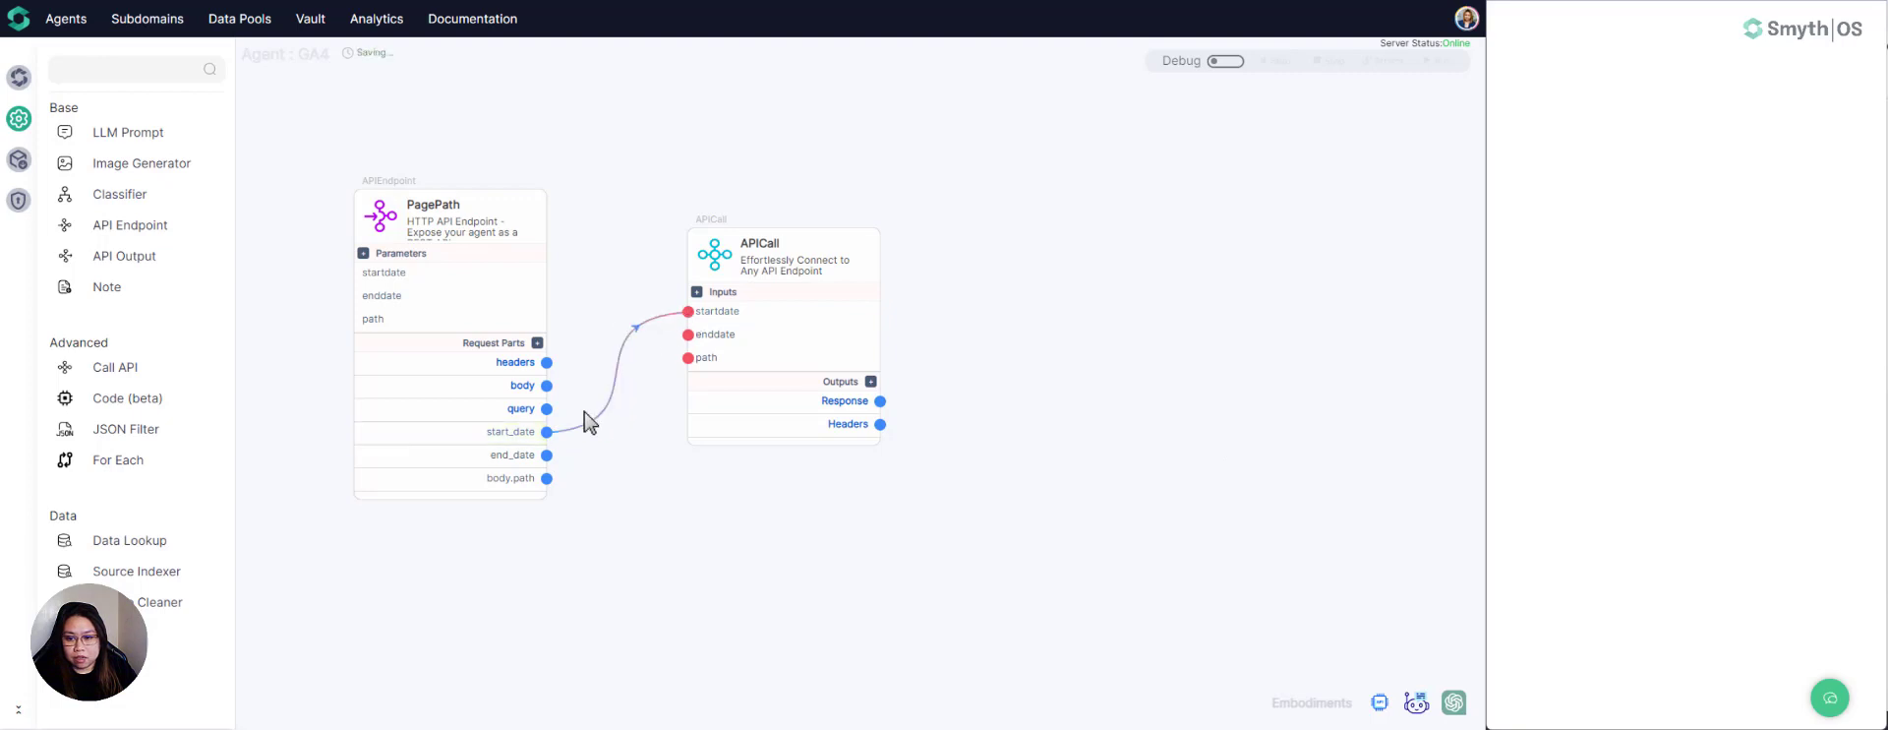
pyautogui.moveTo(546, 455); pyautogui.dragTo(687, 335)
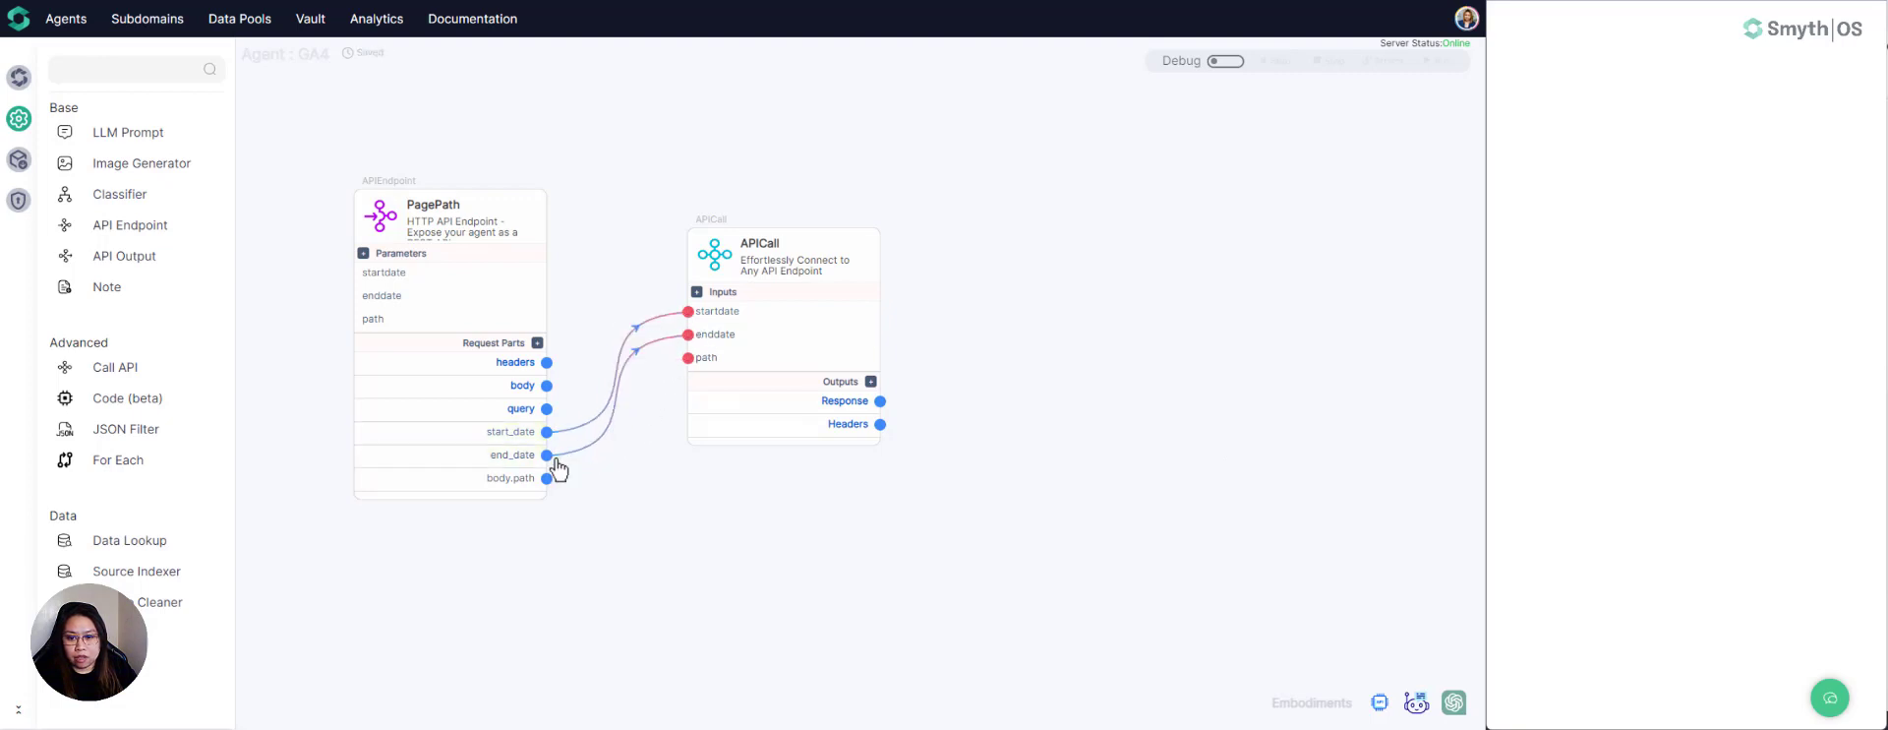
pyautogui.moveTo(547, 478); pyautogui.dragTo(687, 358)
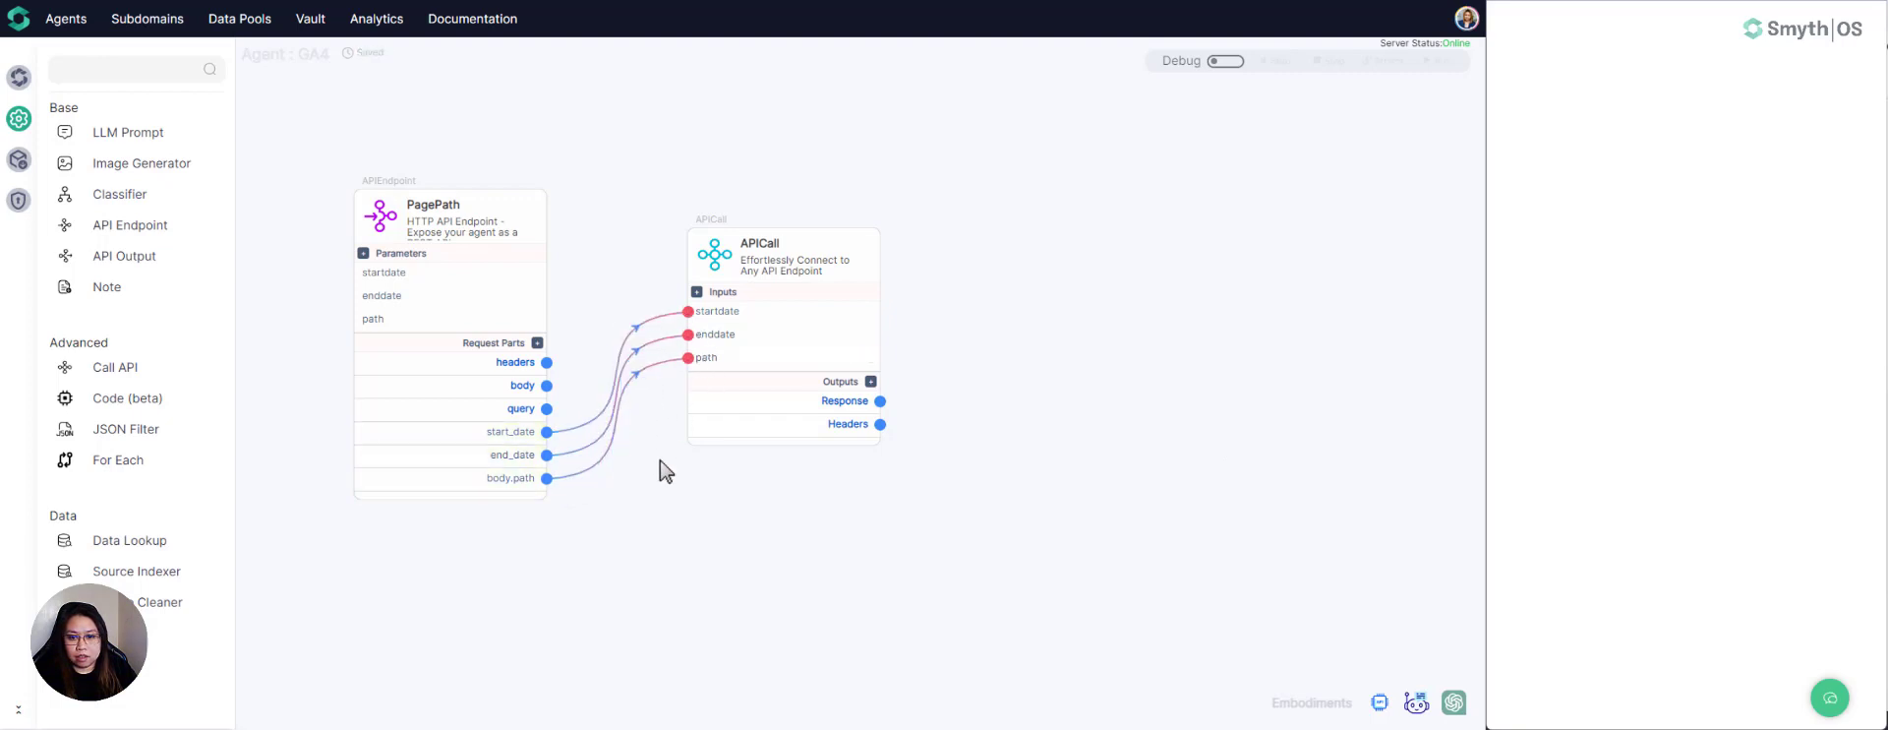
pyautogui.moveTo(715, 273); pyautogui.dragTo(711, 217)
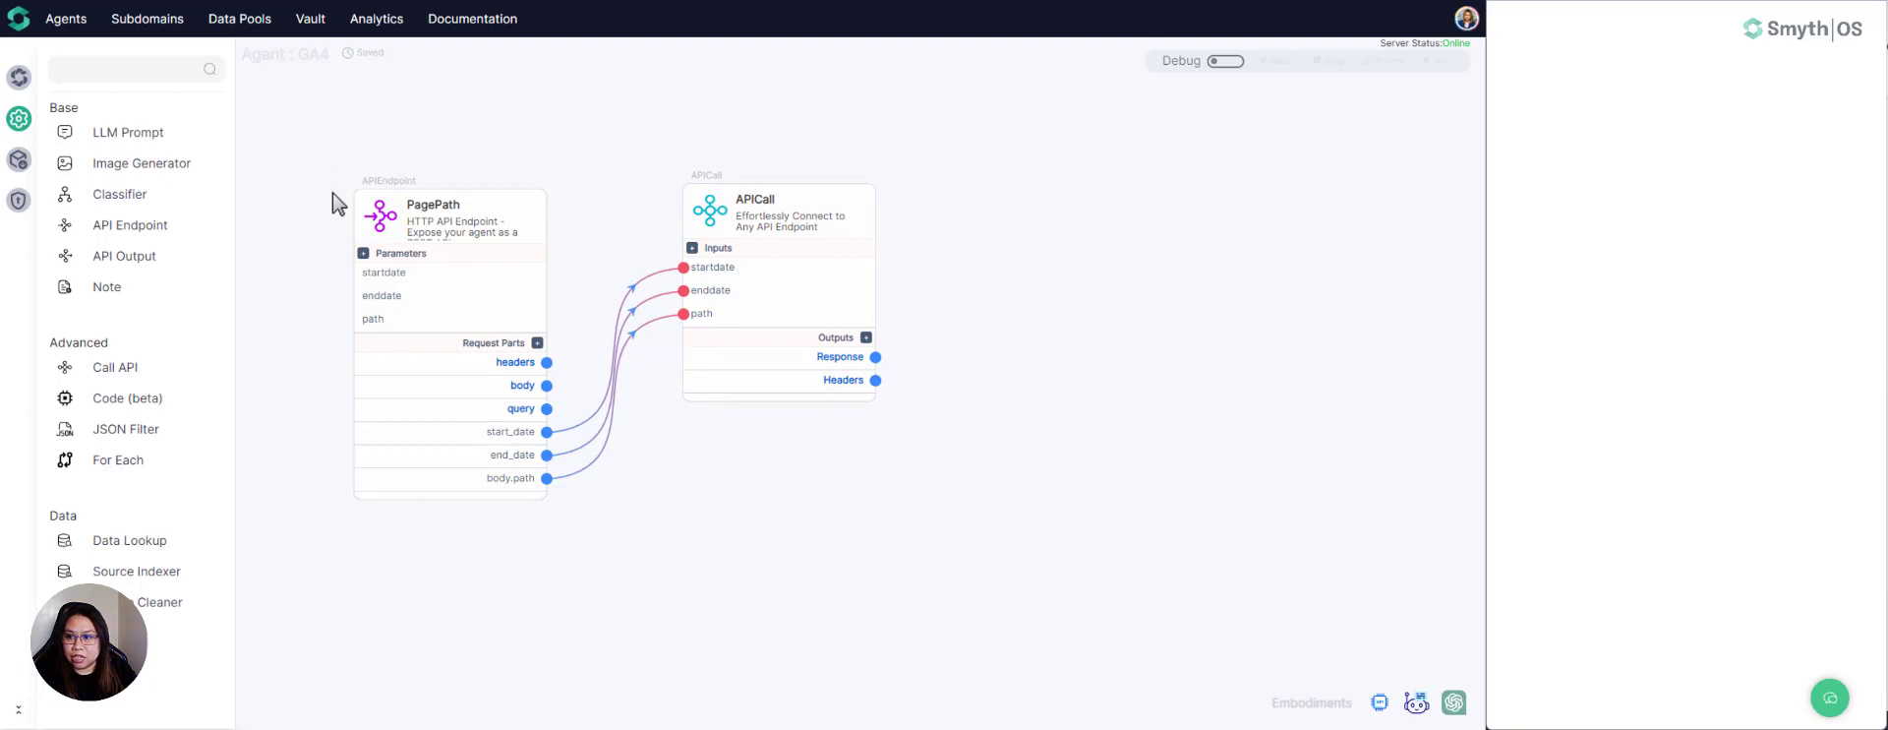
# - Review the settings of the PagePath endpoint and the APICall component, closing each one after checking it
pyautogui.doubleClick(383, 236)
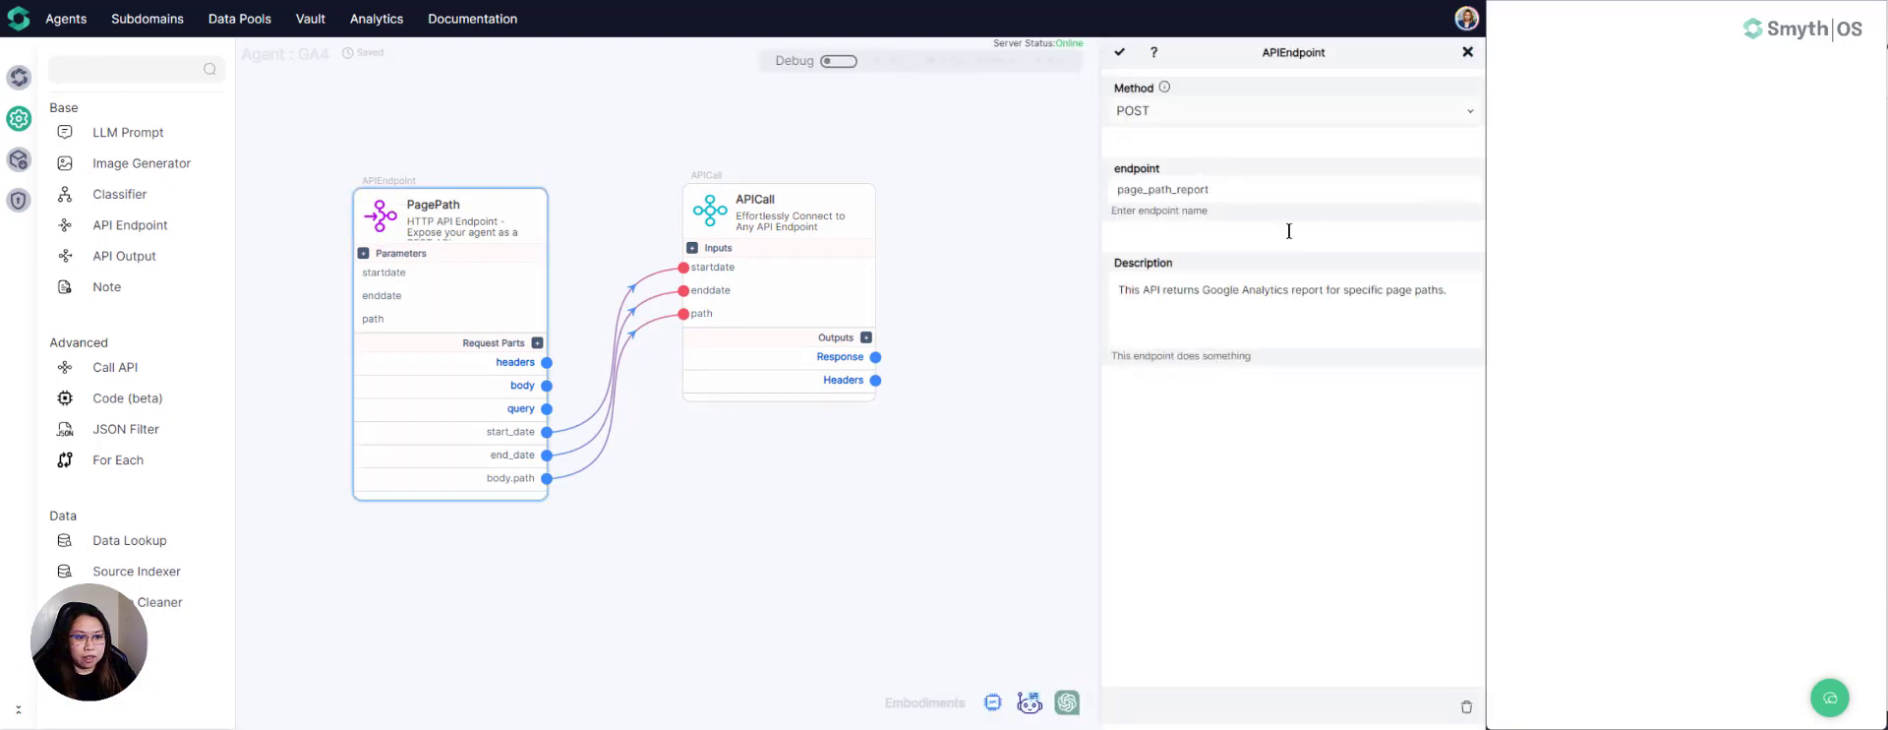
pyautogui.click(1115, 51)
pyautogui.doubleClick(710, 210)
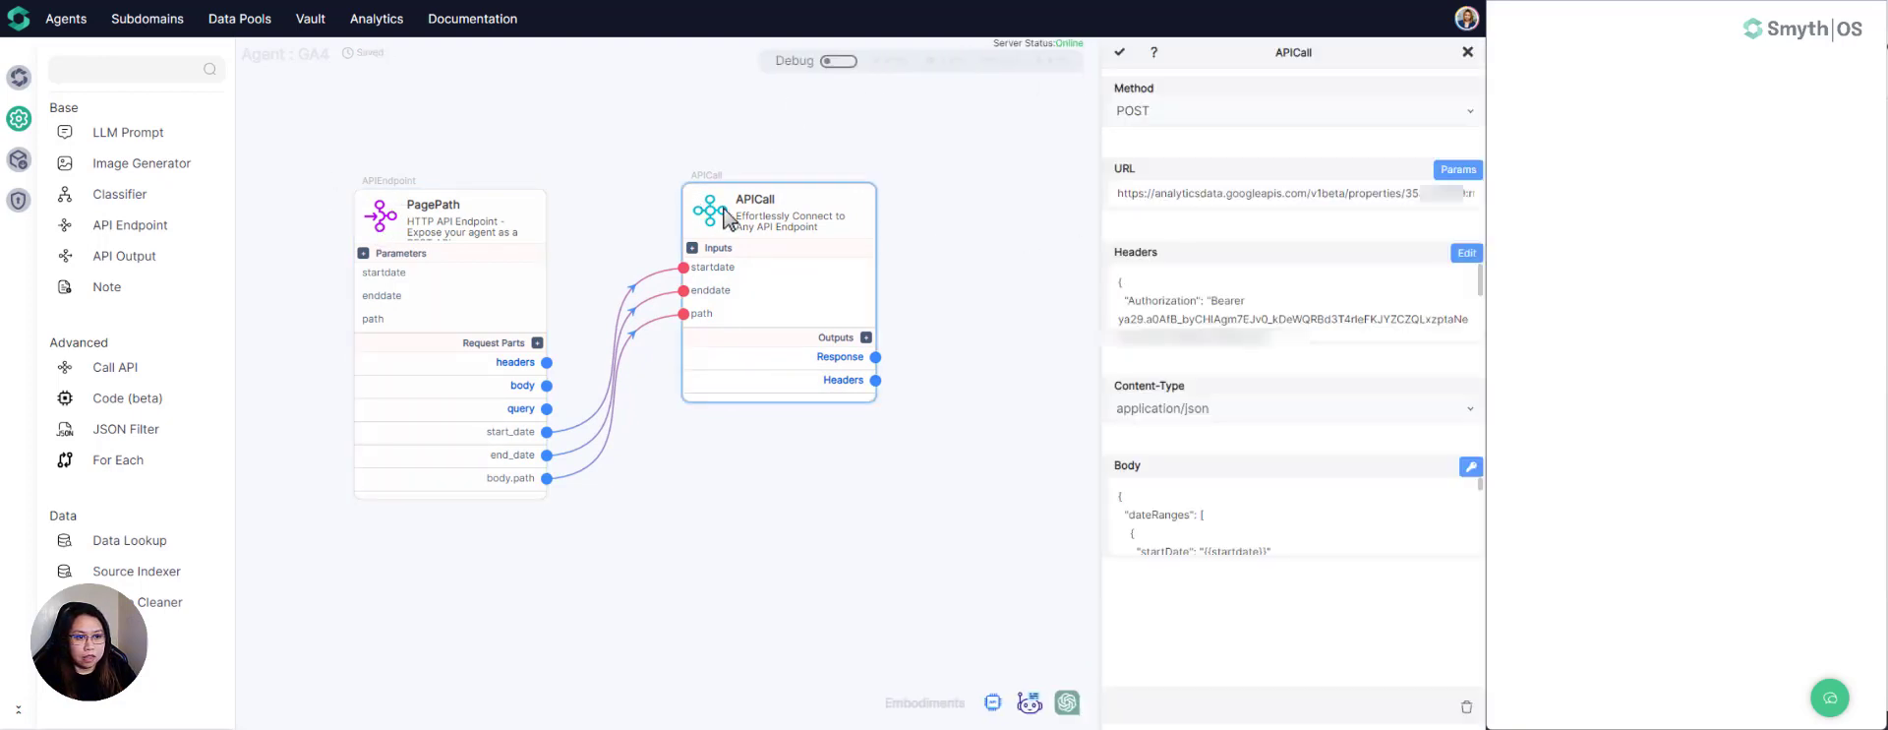
pyautogui.click(1119, 52)
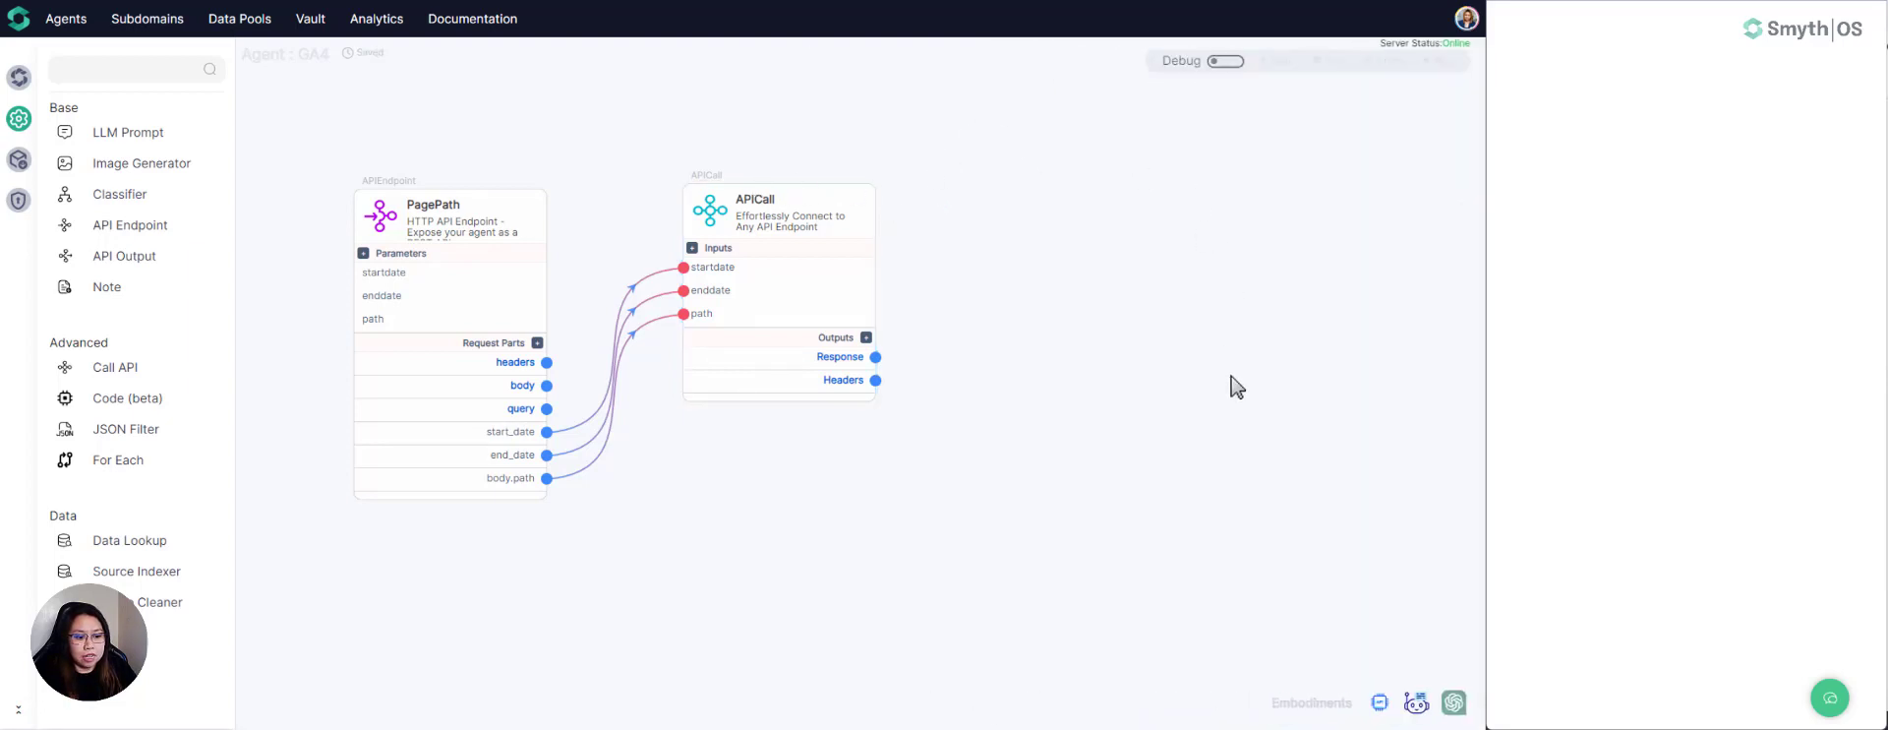
# - Turn on debug mode and open the debug injection inputs of the PagePath component at startdate
pyautogui.click(1229, 63)
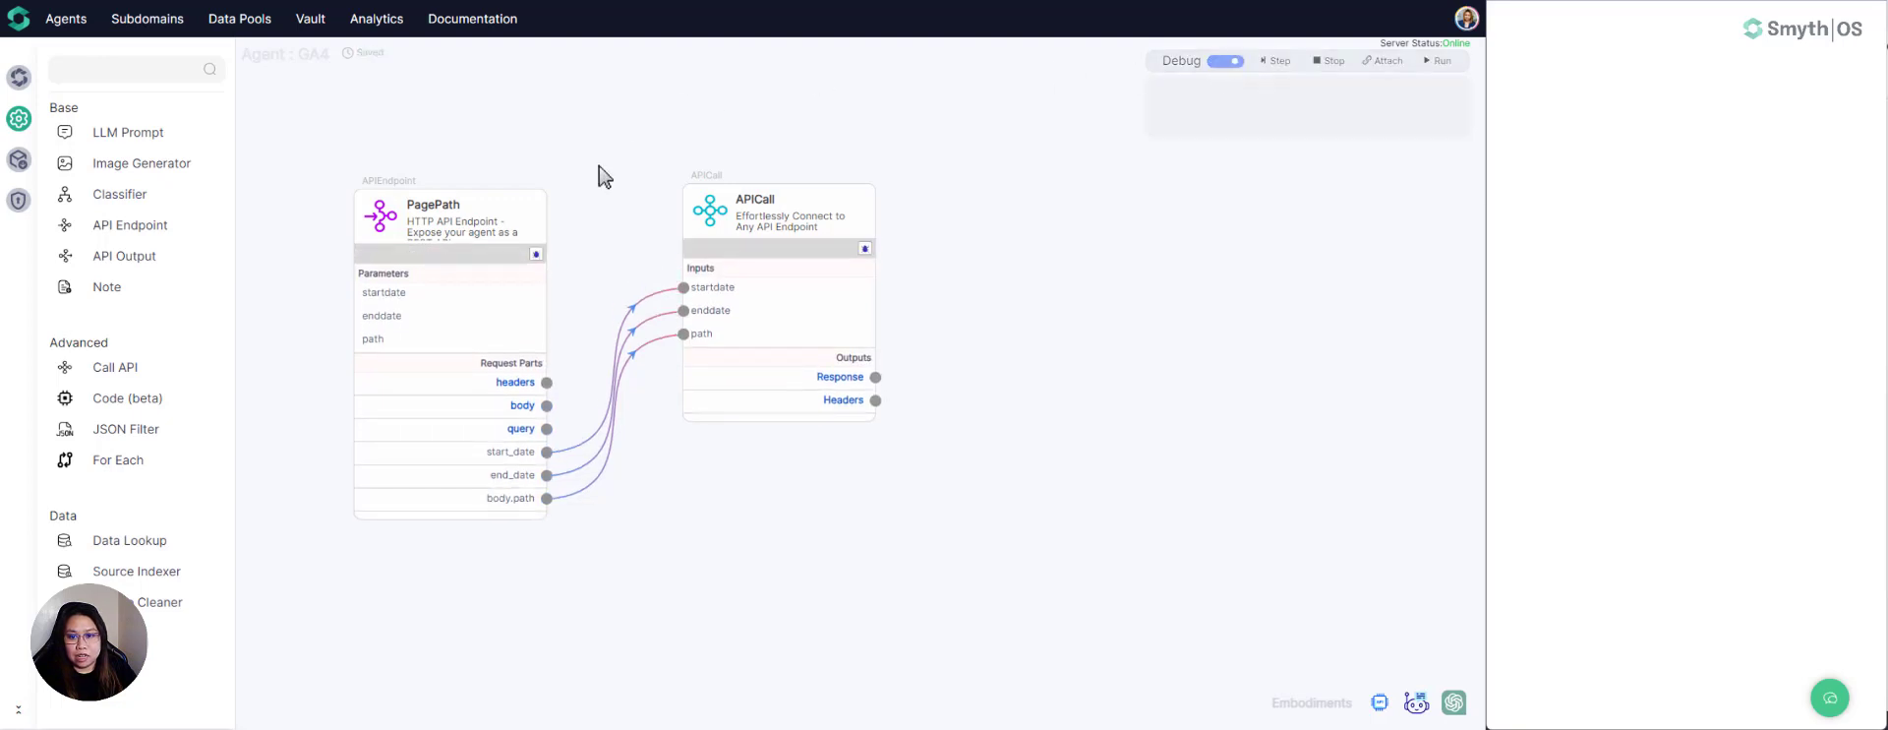
pyautogui.click(536, 255)
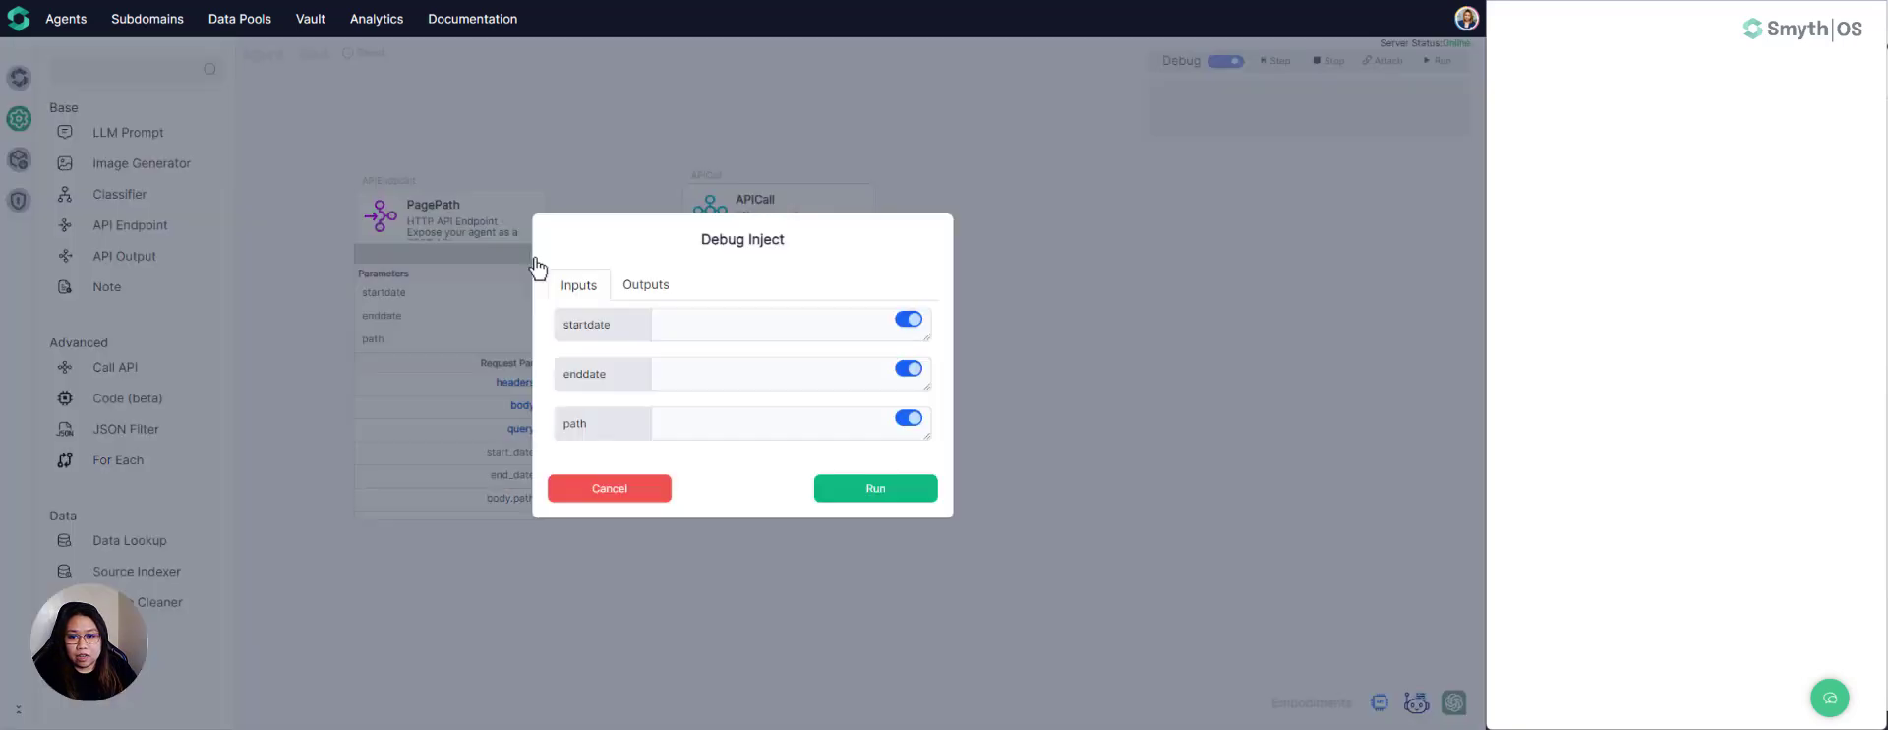
pyautogui.click(681, 316)
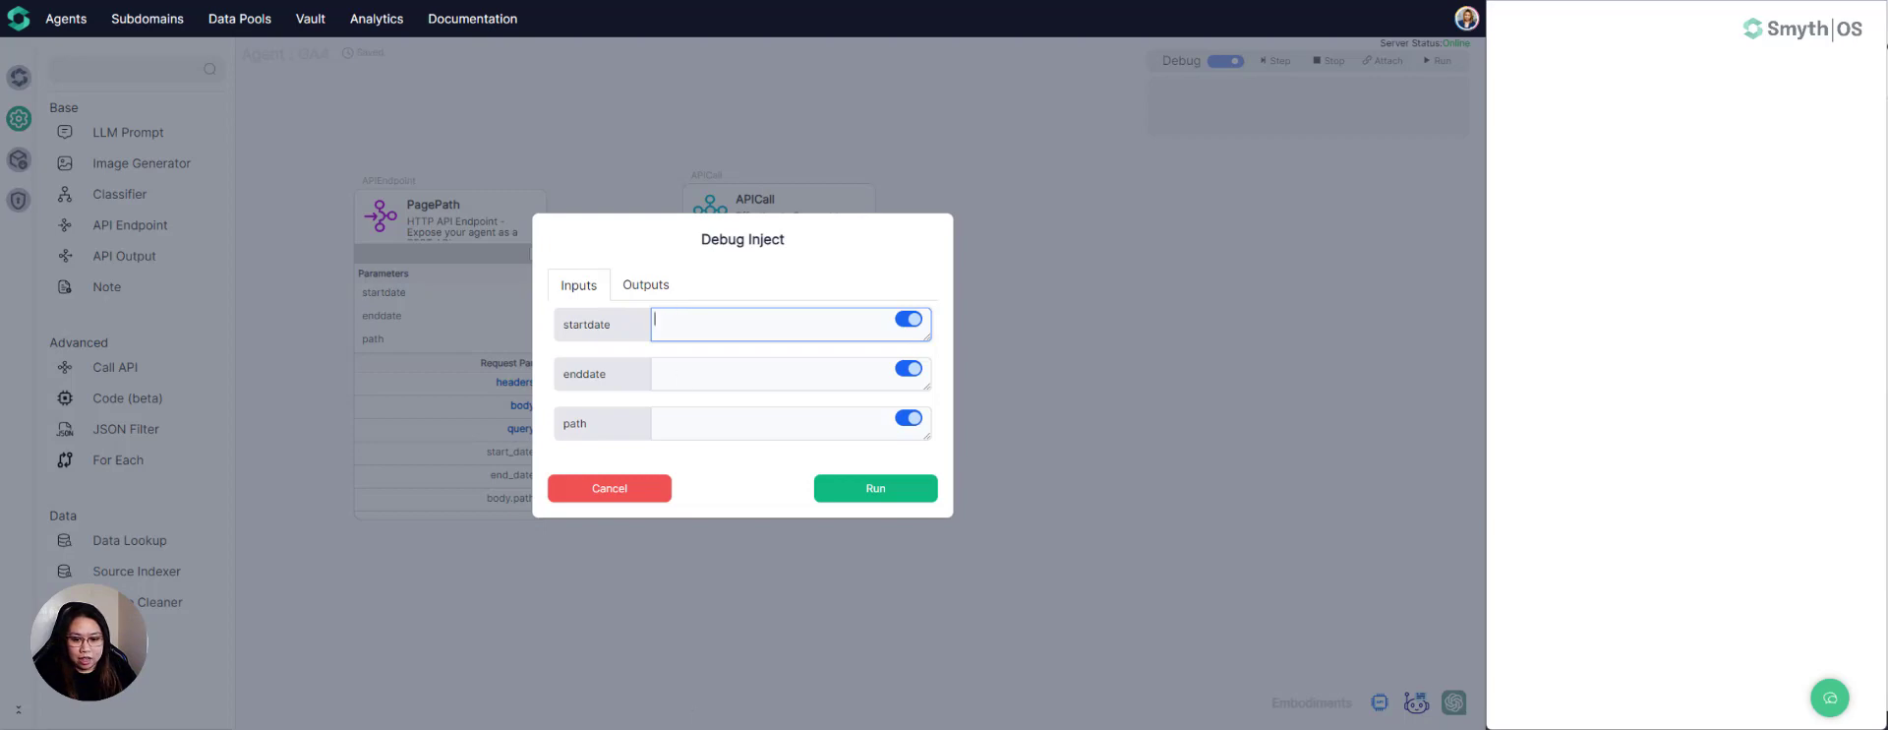
# - Switch to Google Analytics and check the Audiences report's date range and page paths for test values
pyautogui.moveTo(811, 727)
pyautogui.click(859, 644)
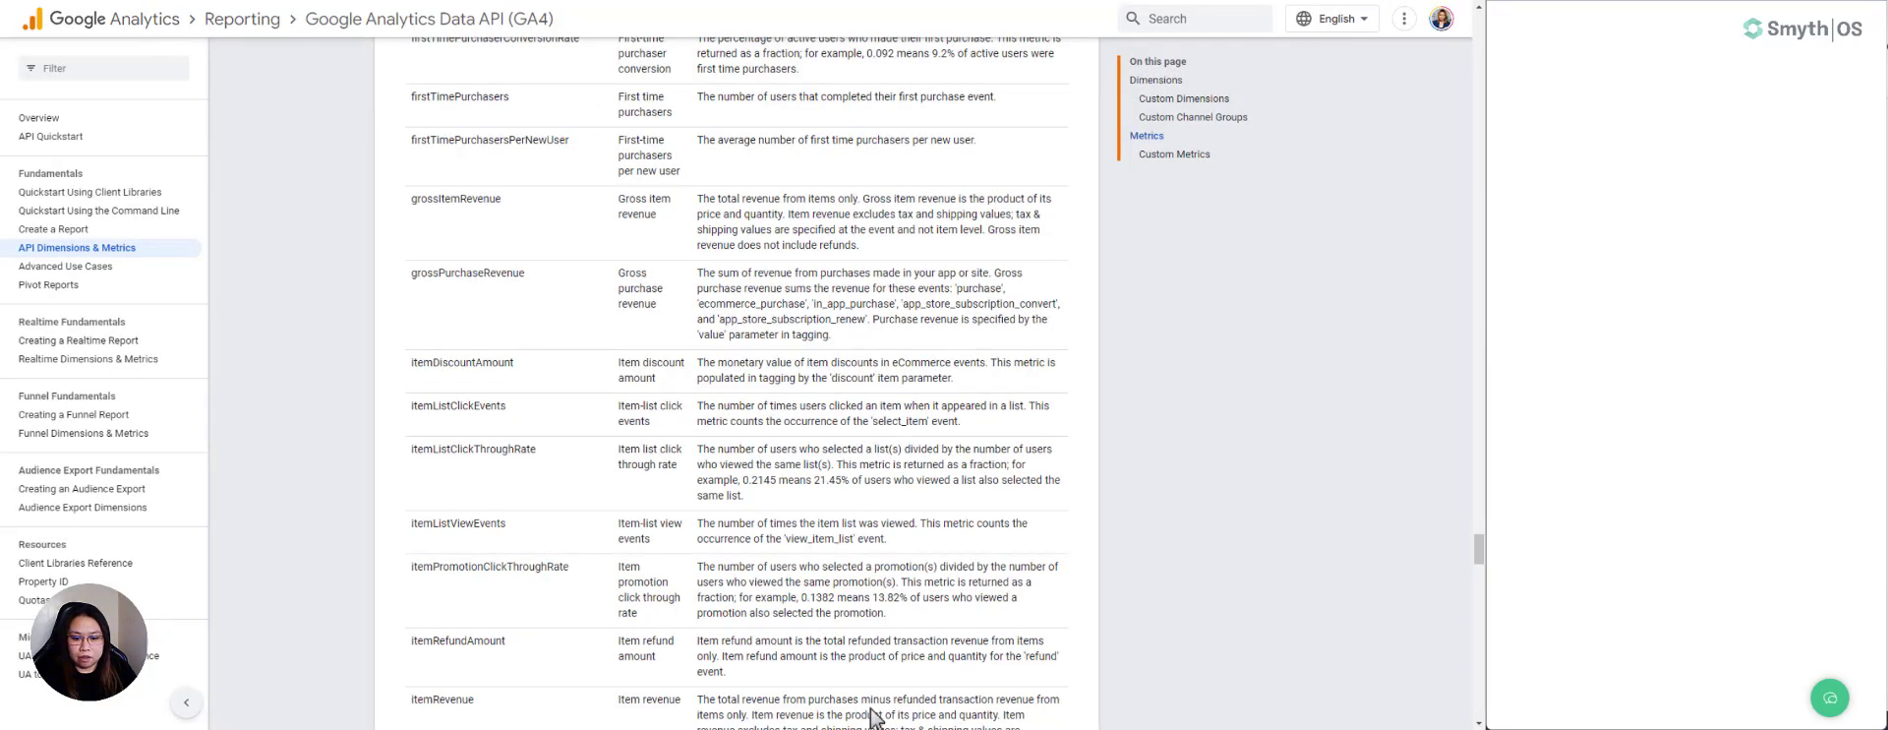
pyautogui.moveTo(875, 718)
pyautogui.click(723, 654)
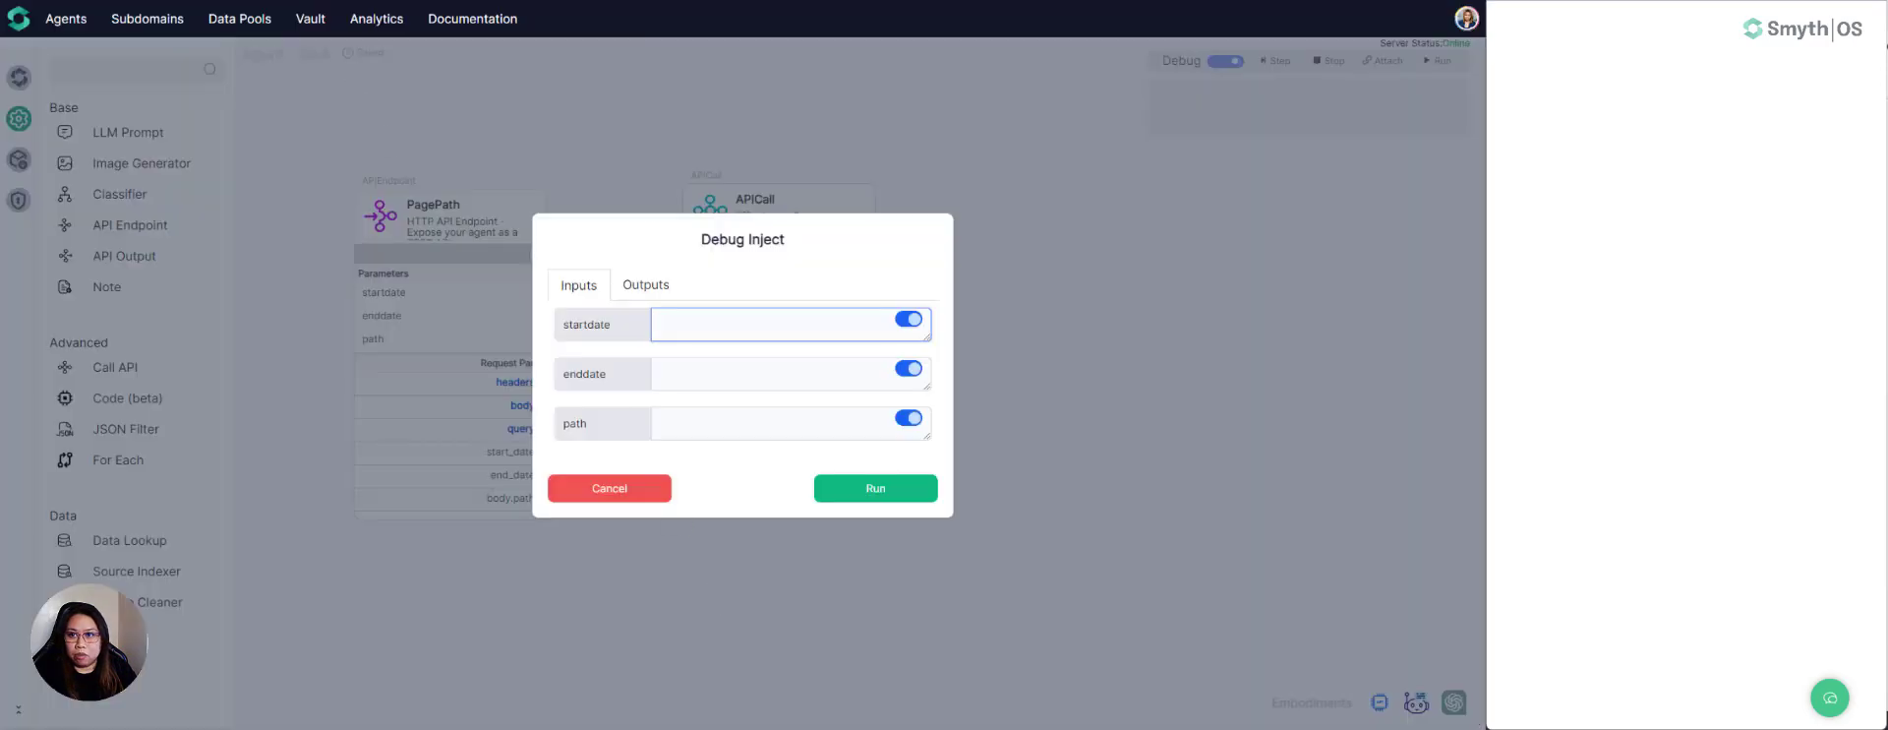
pyautogui.hotkey('alt', 'Tab')
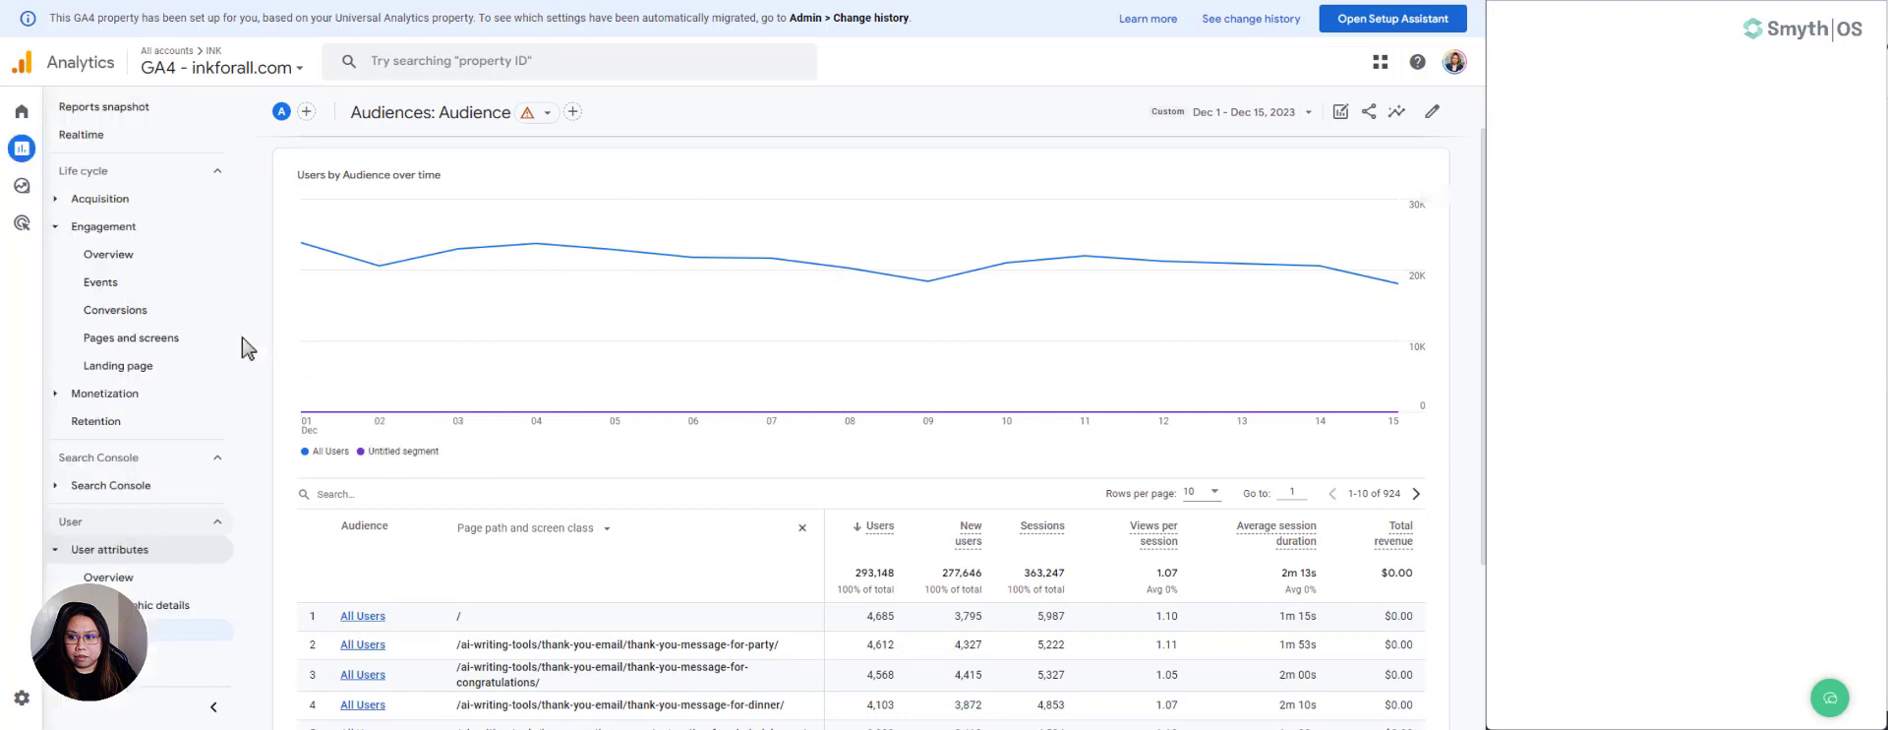
pyautogui.click(211, 339)
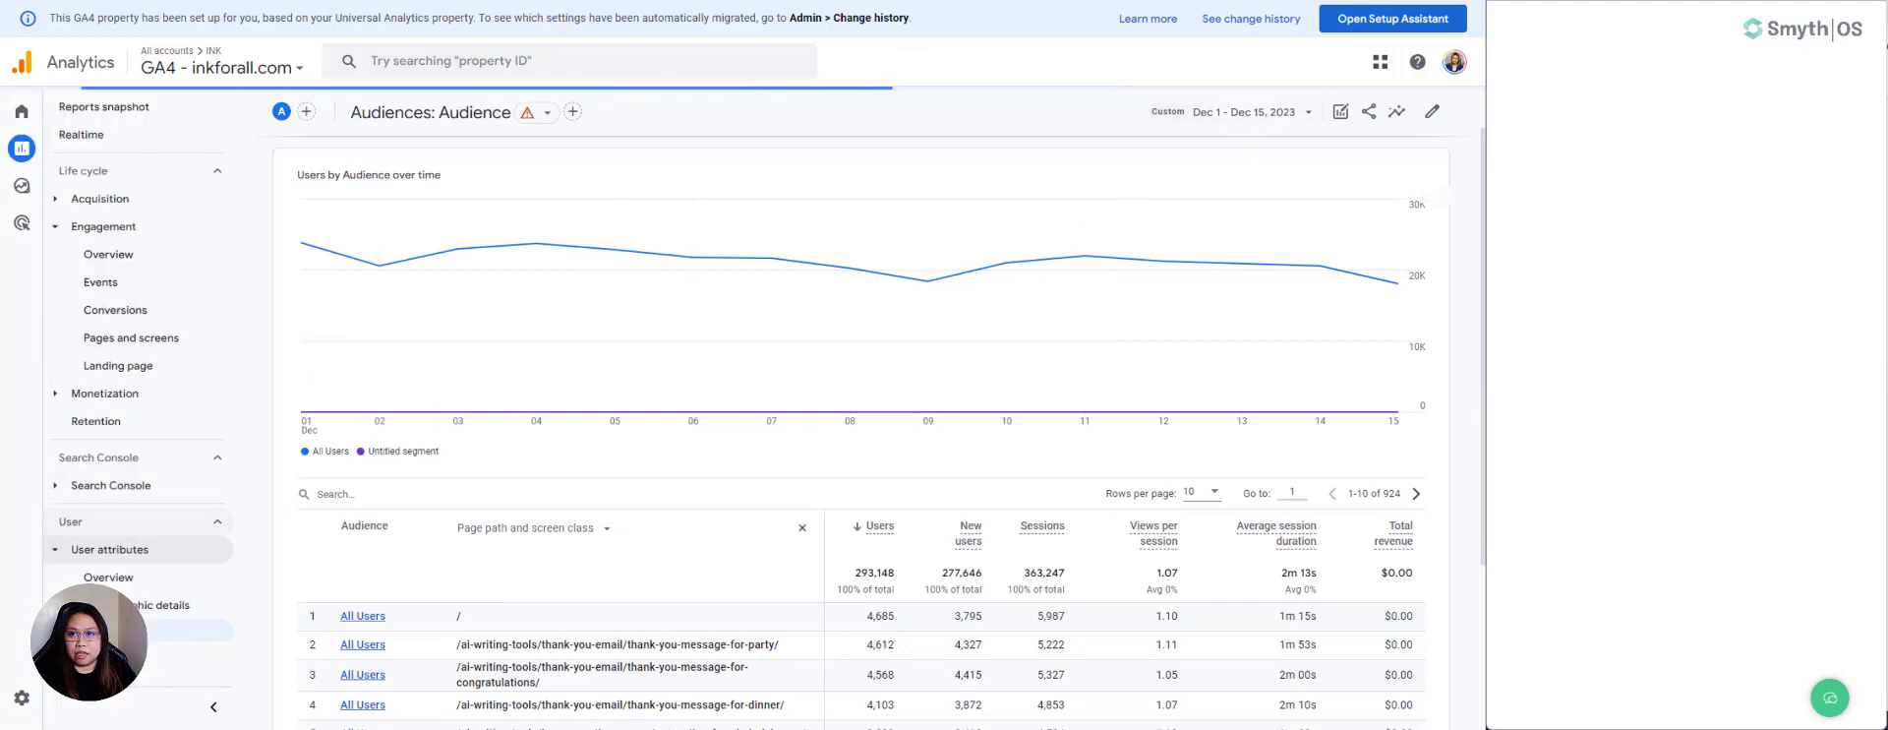
# - Return to SmythOS and run the PagePath debug injection with startdate 2023-12-01, enddate 2023-12-15 and path /
pyautogui.hotkey('alt', 'Tab')
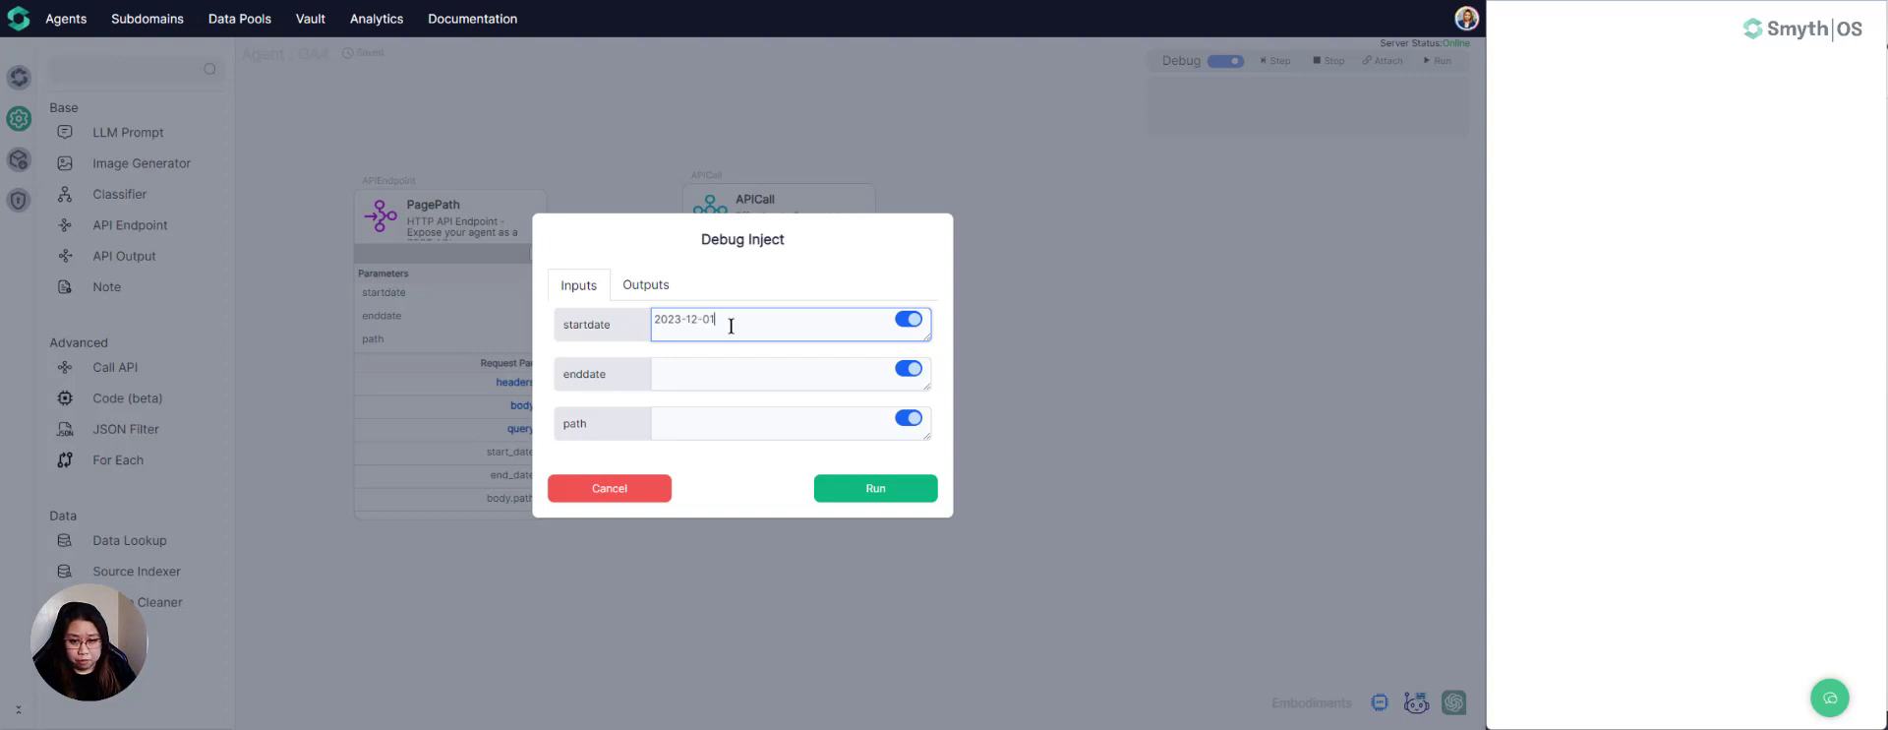
pyautogui.click(705, 373)
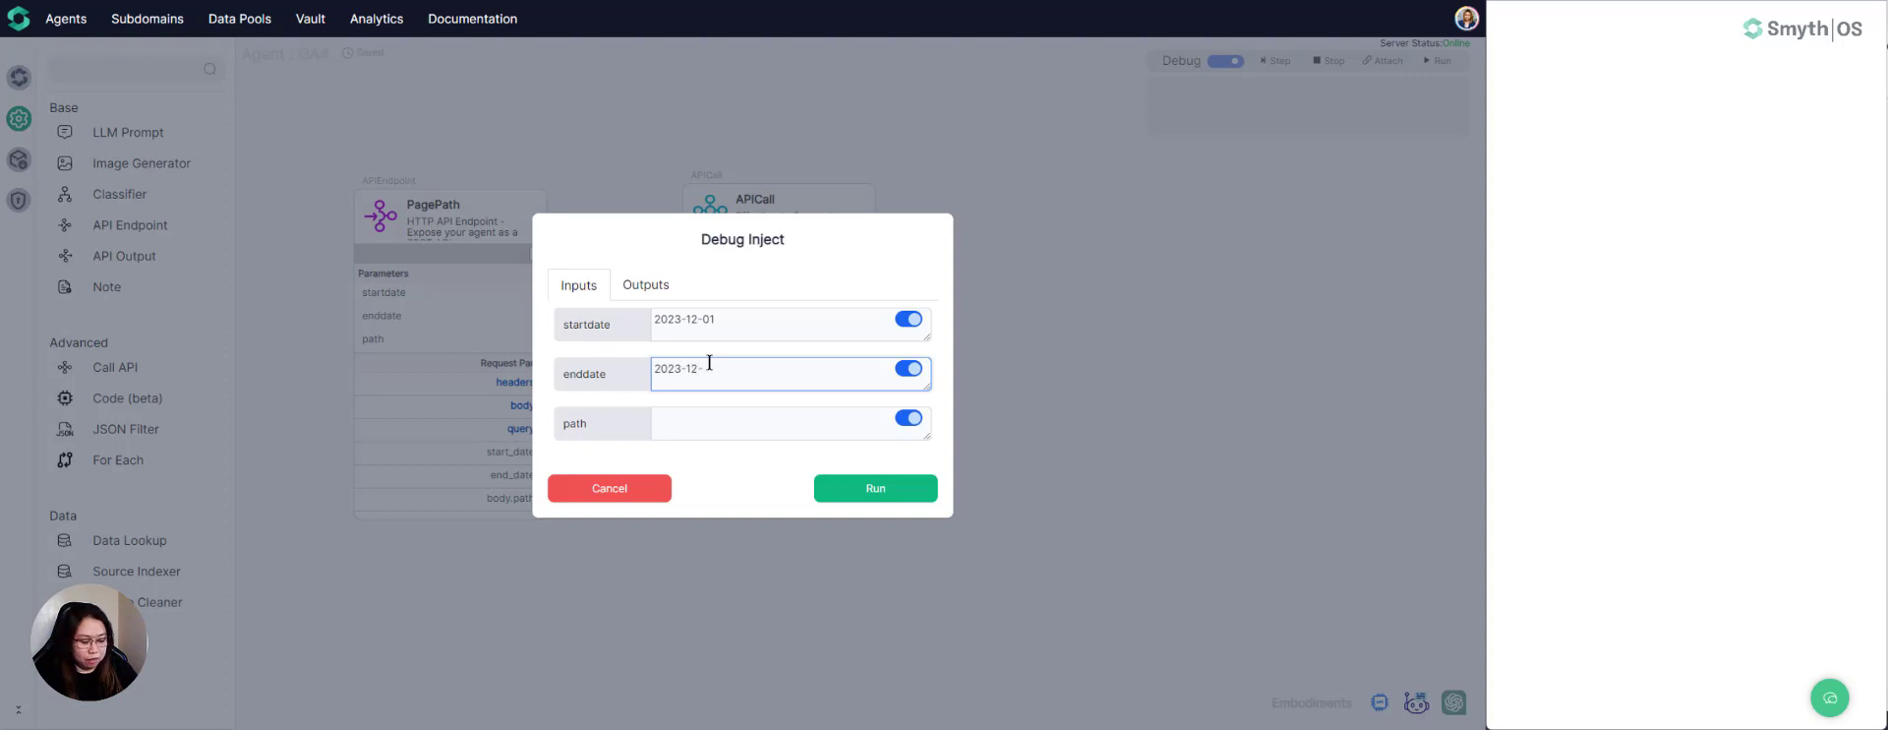
pyautogui.click(715, 429)
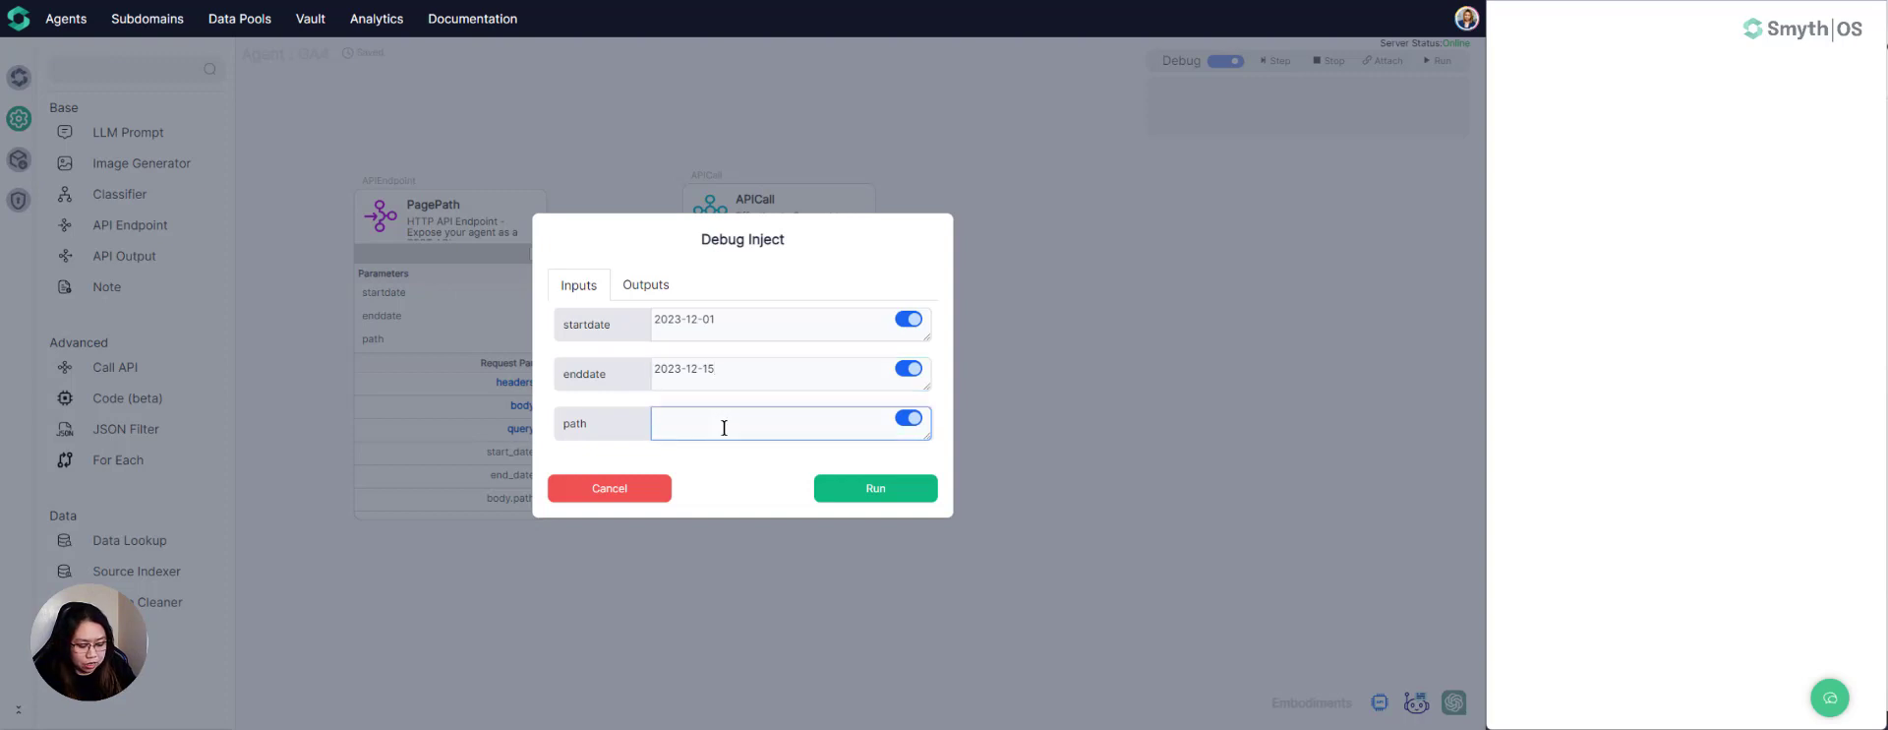
pyautogui.write('/')
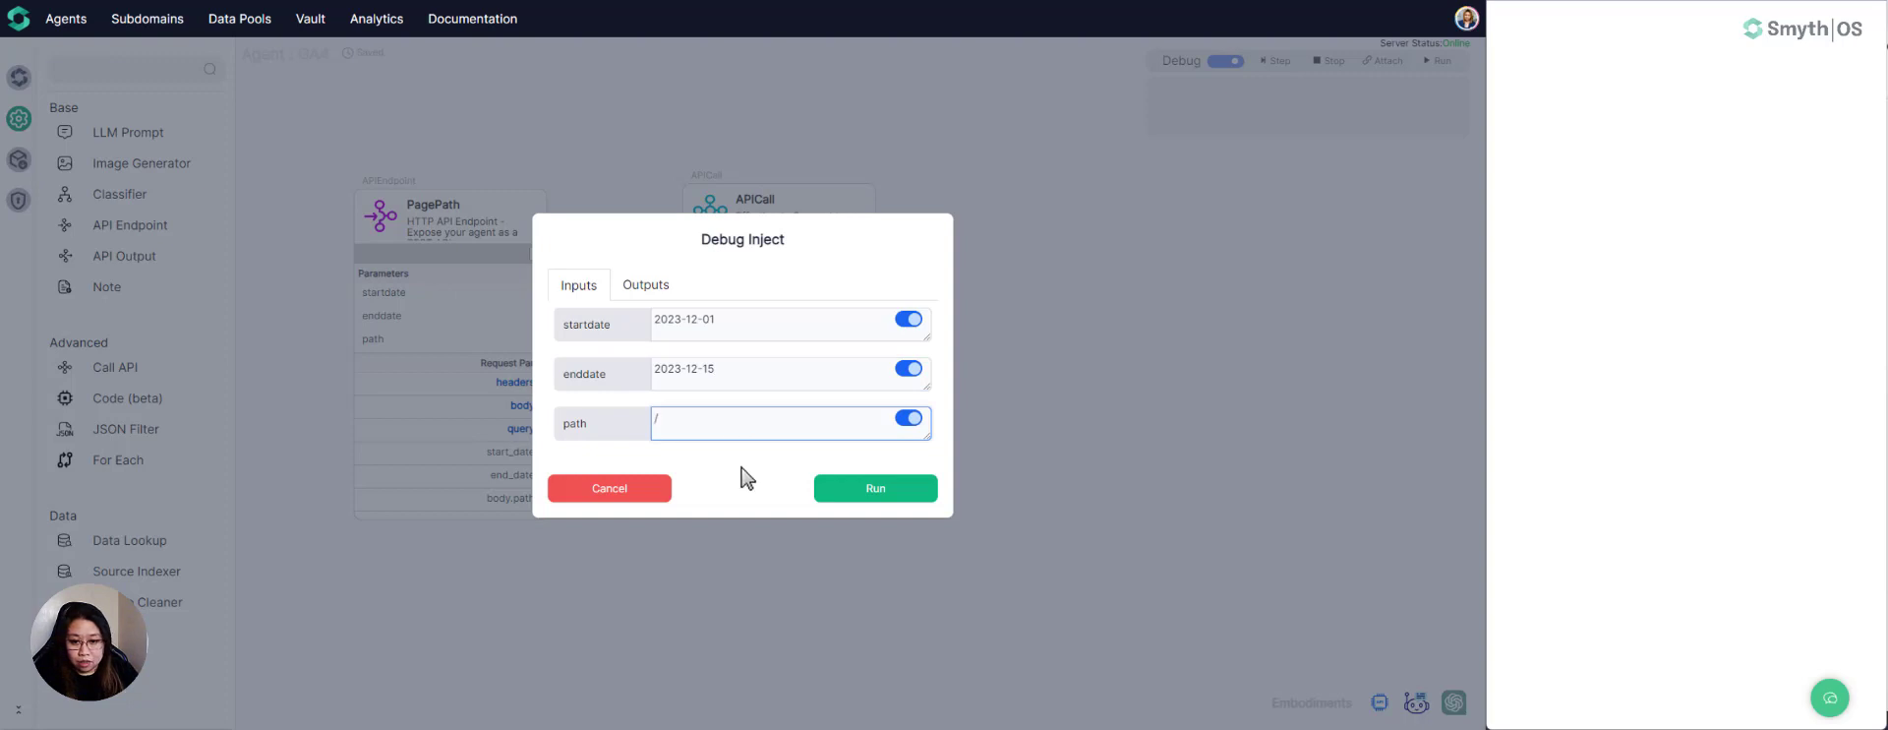
pyautogui.click(863, 491)
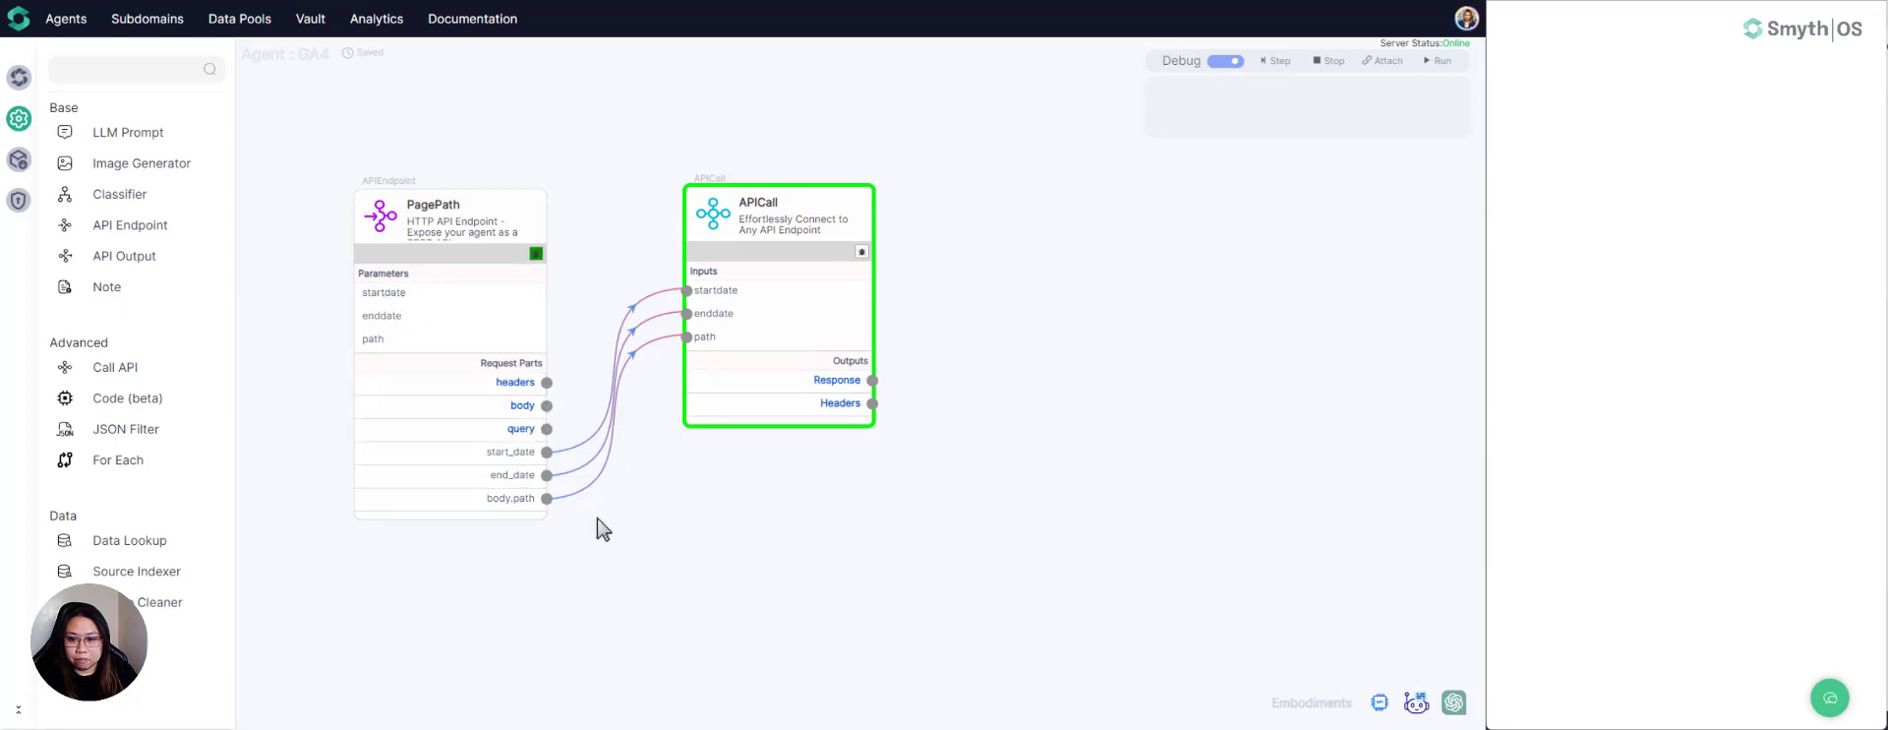
# - Inspect the debug values of PagePath's body, start_date, end_date and body.path outputs
pyautogui.moveTo(519, 413)
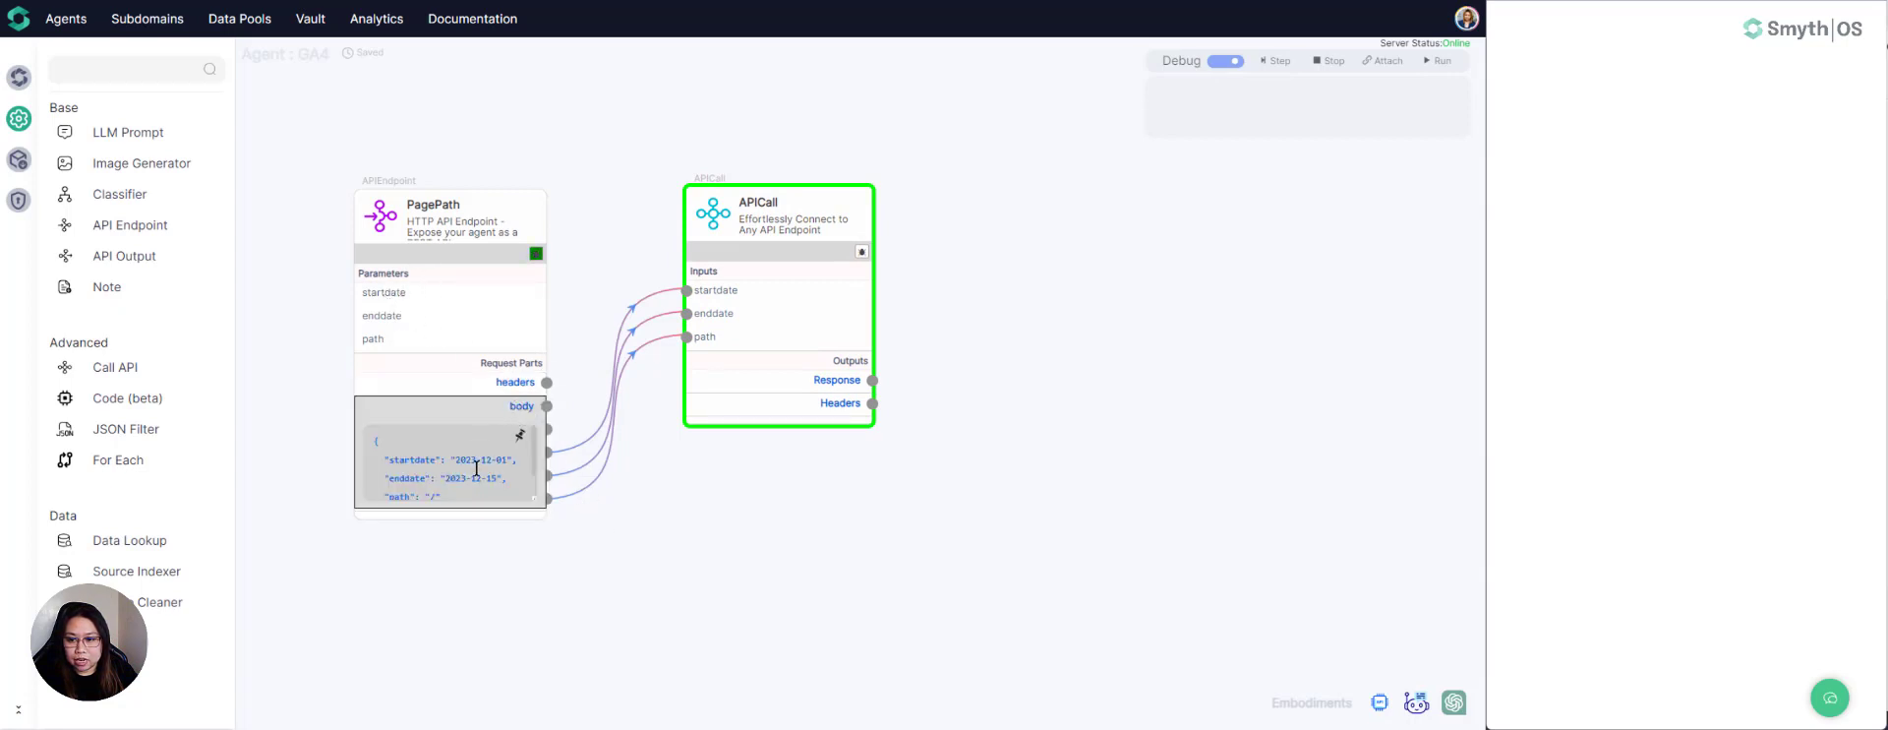
pyautogui.scroll(-1, 476, 468)
pyautogui.scroll(1, 476, 469)
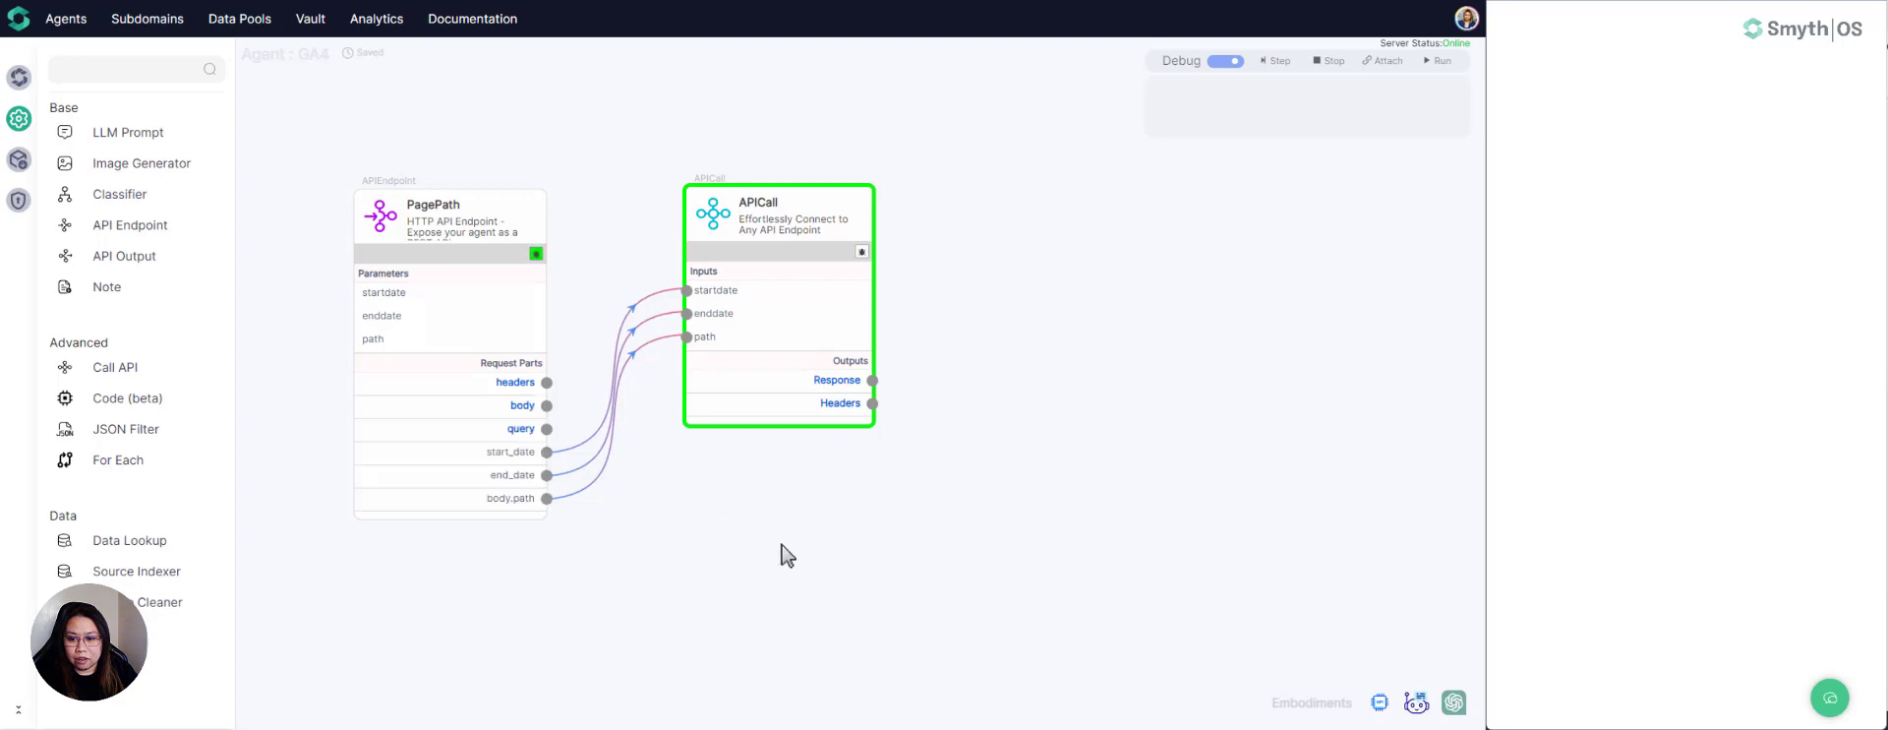
pyautogui.moveTo(762, 232)
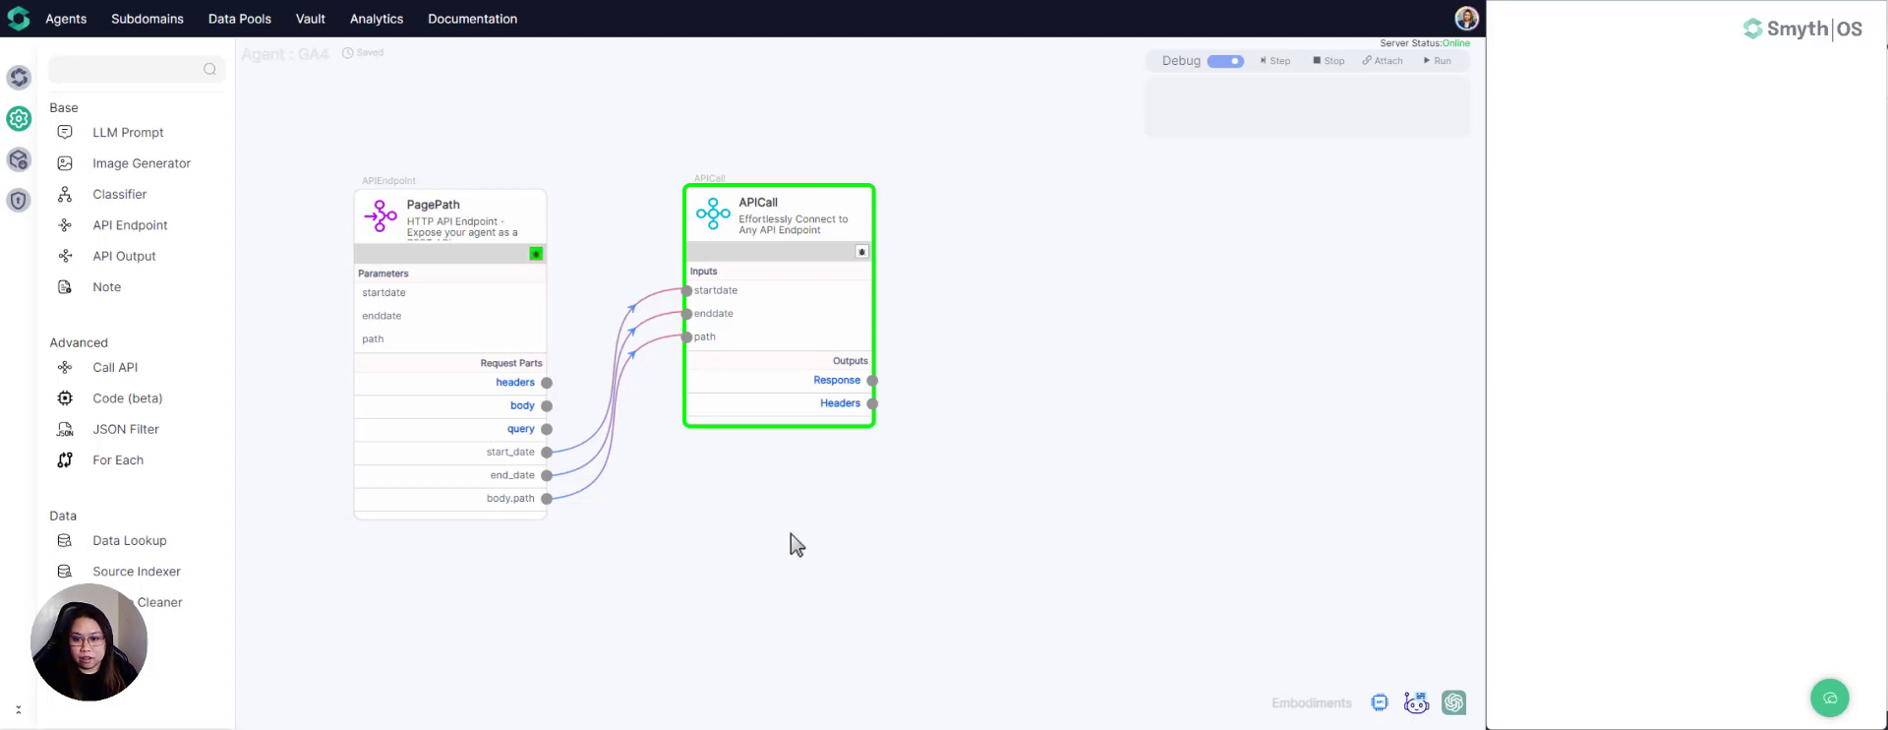
pyautogui.moveTo(510, 462)
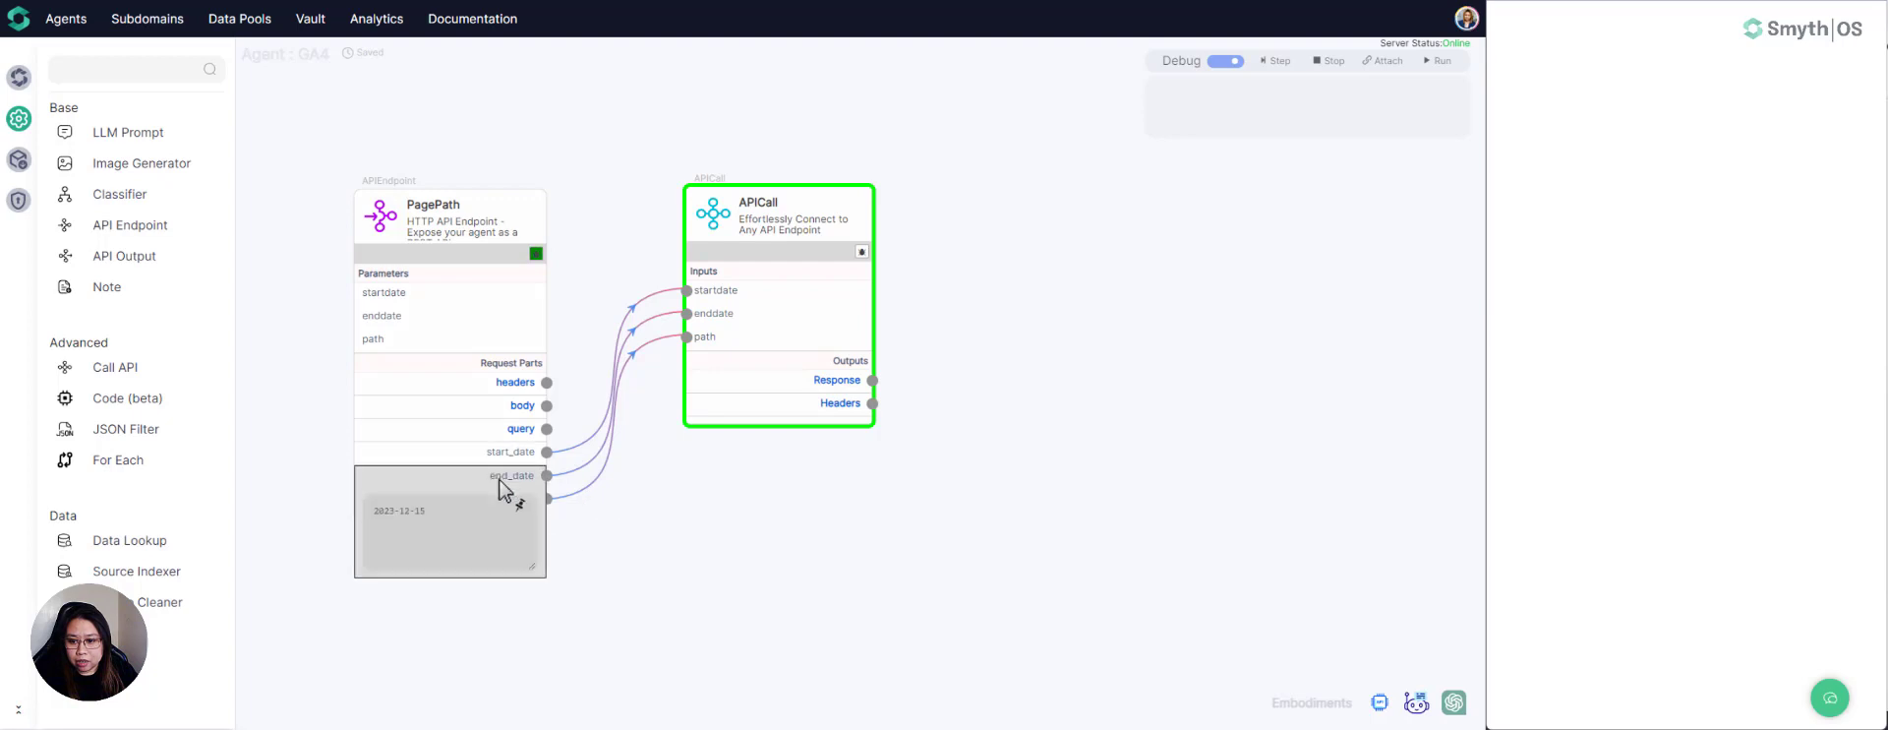
pyautogui.moveTo(510, 503)
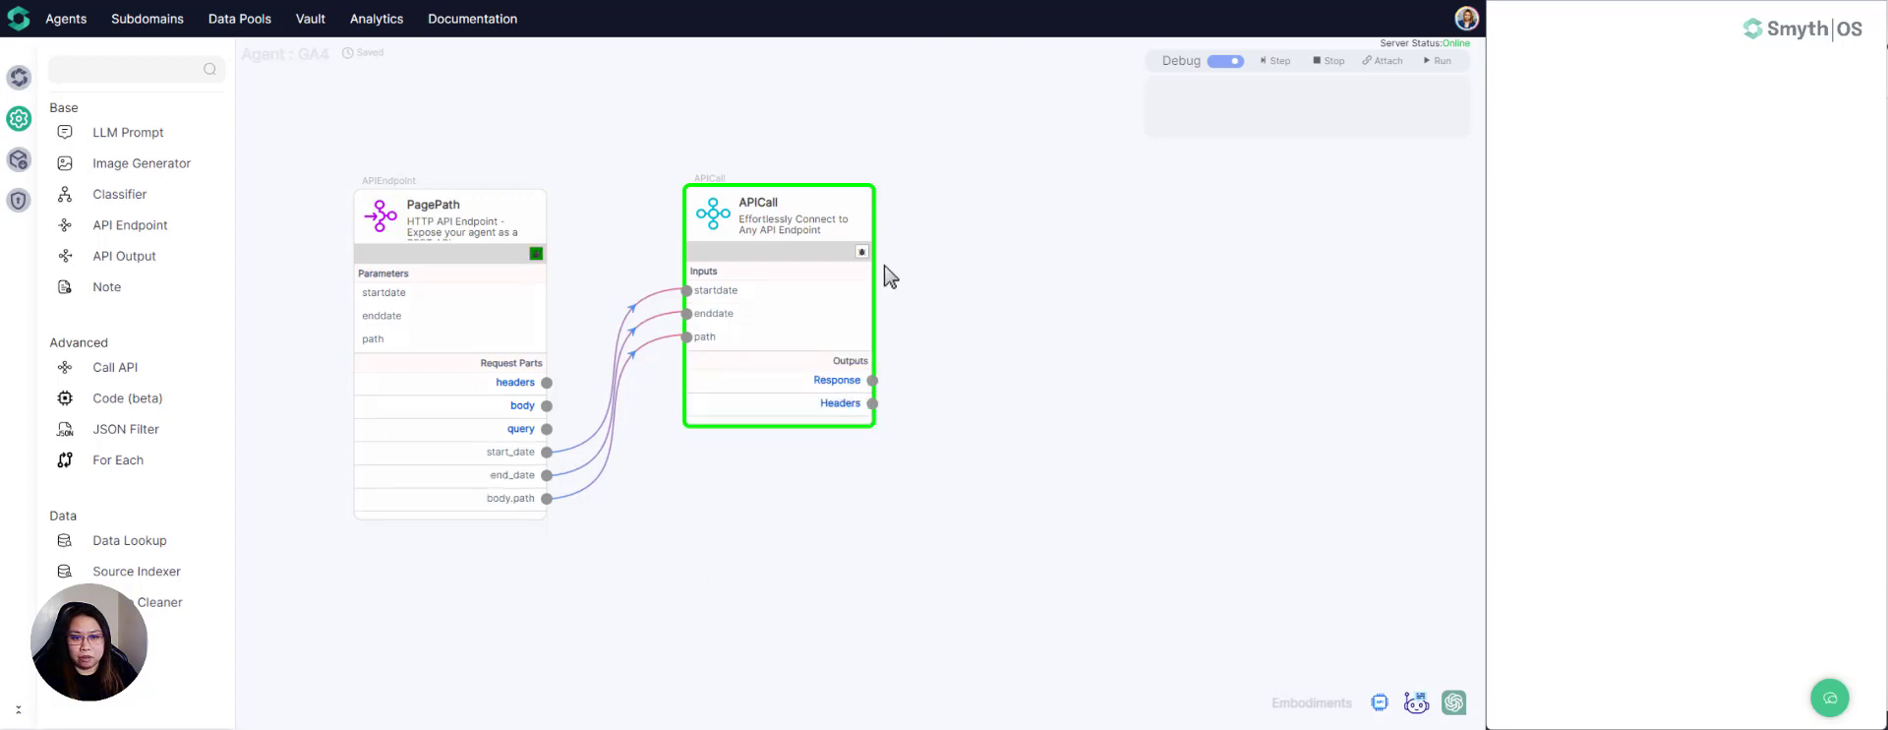
# - Advance the debug session by one step to execute APICall, and check its input values and Response output
pyautogui.click(1281, 63)
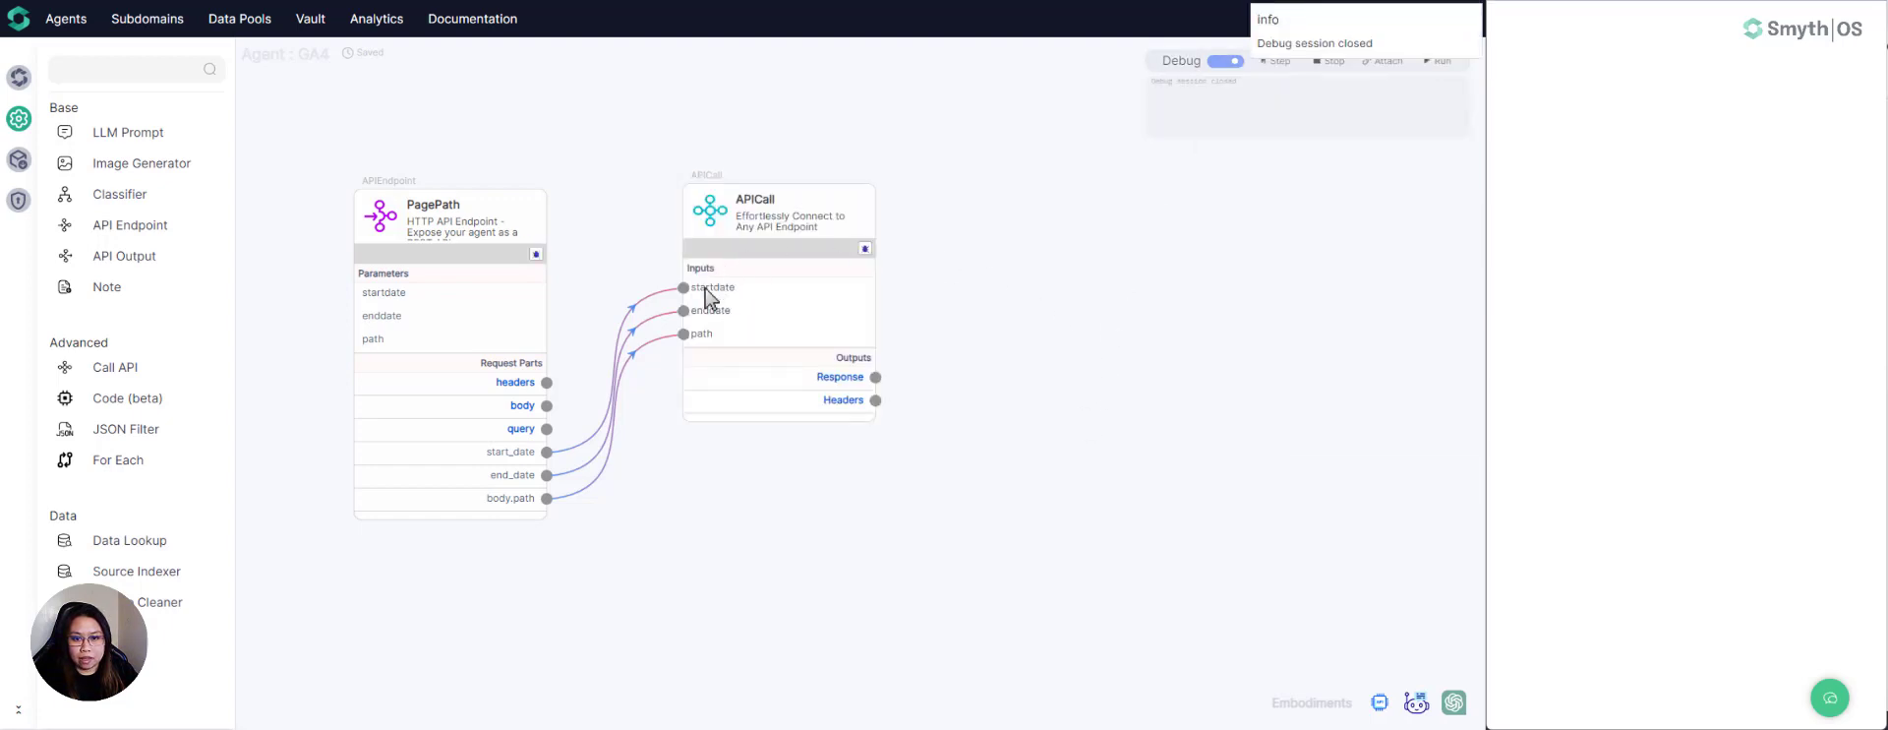
pyautogui.moveTo(710, 297)
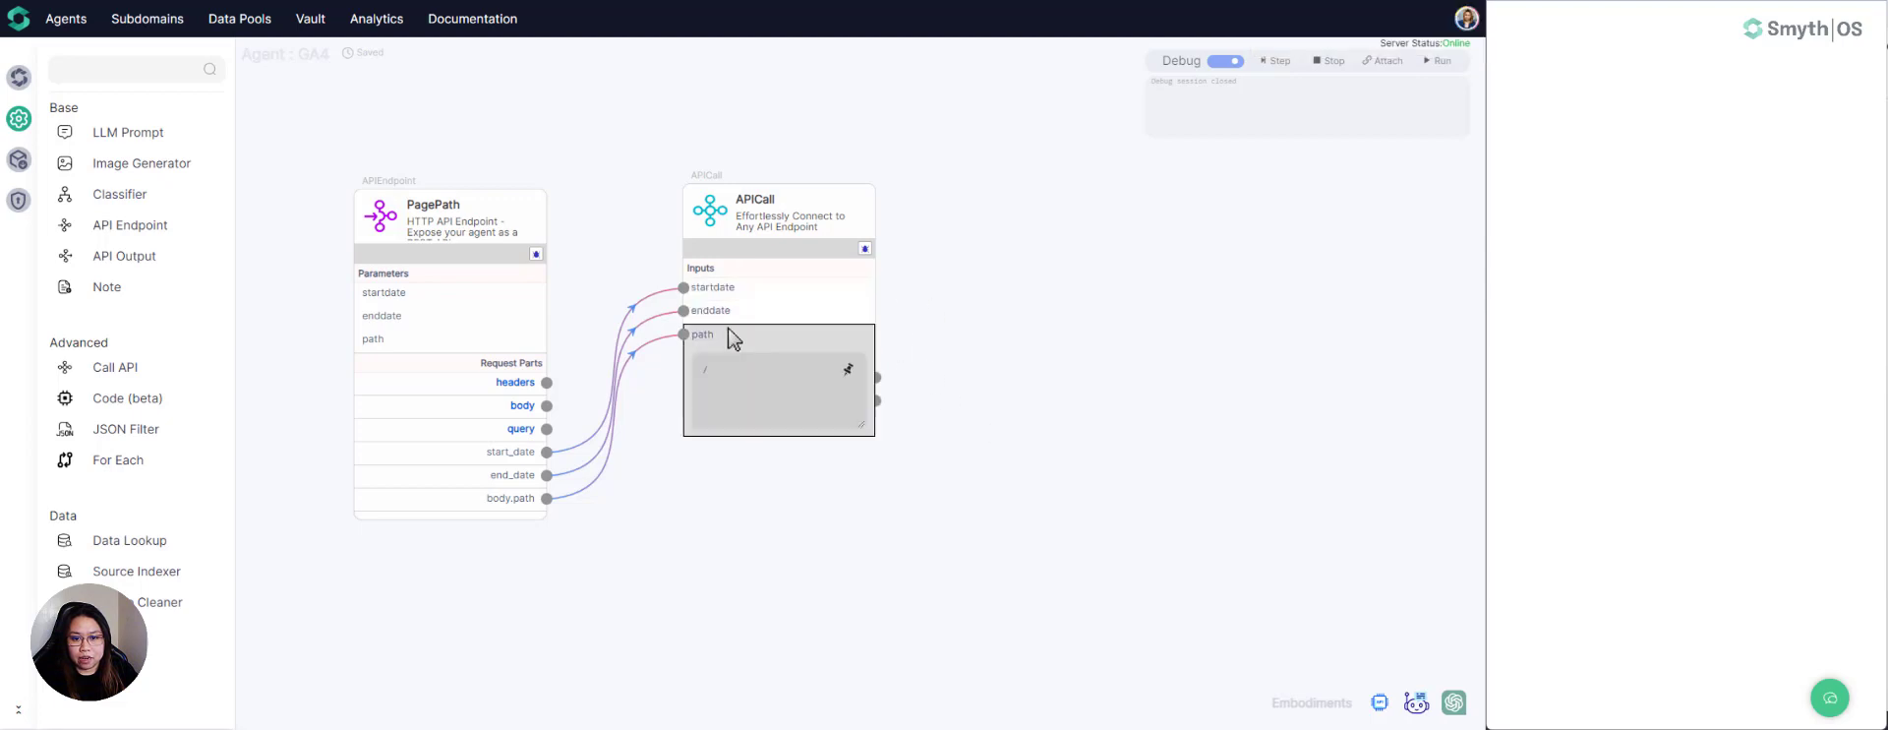
pyautogui.moveTo(862, 378)
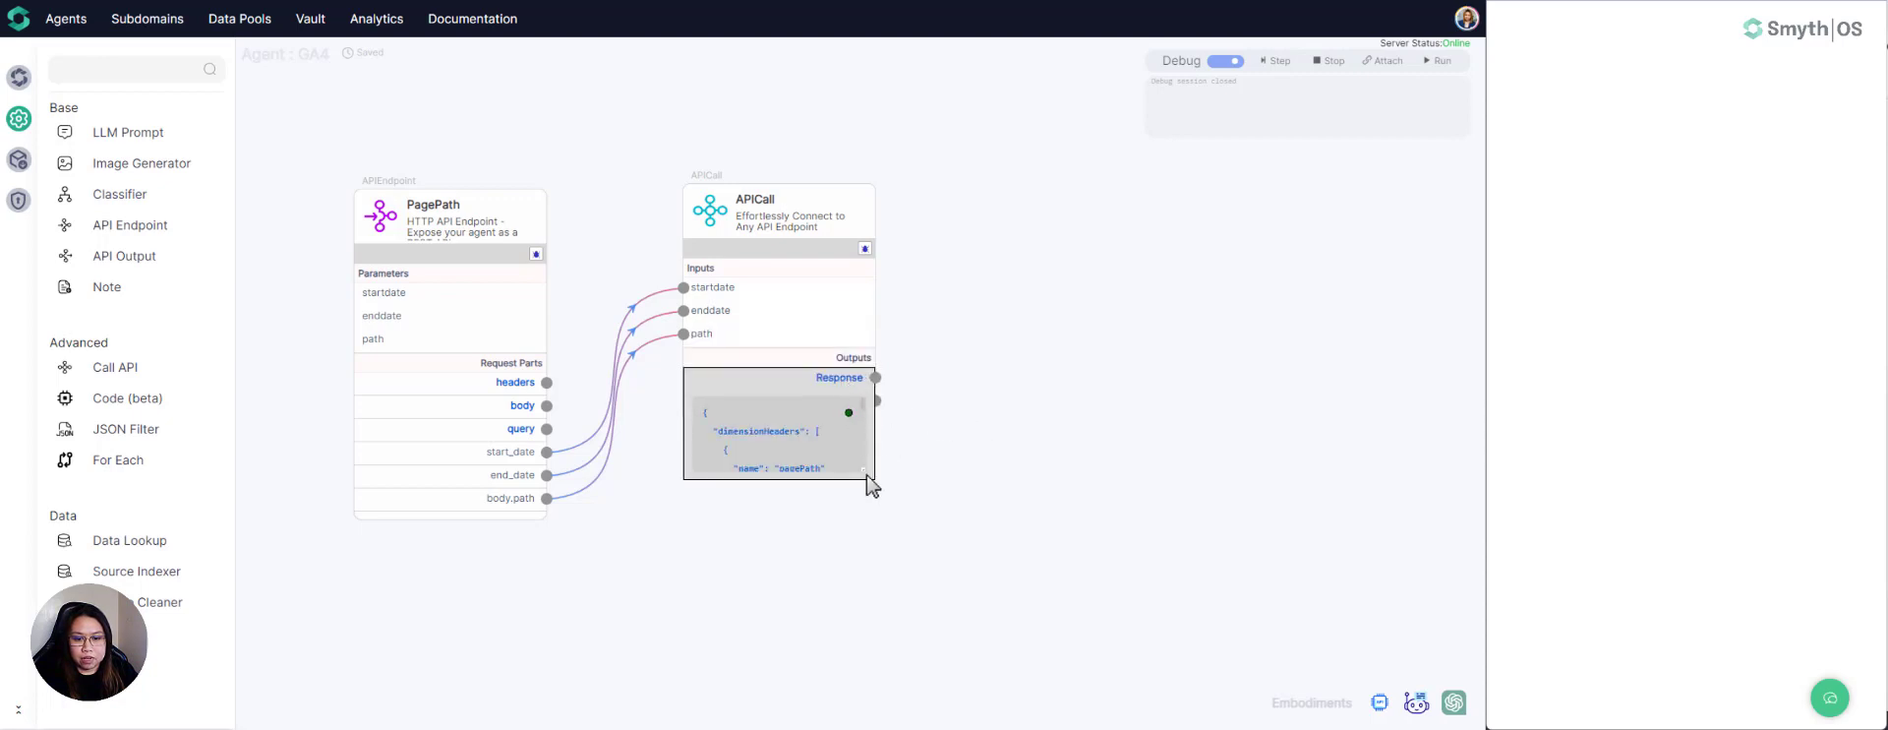
# - Widen the APICall component, enlarge its Response output and read through the metric headers and metric values
pyautogui.moveTo(876, 307); pyautogui.dragTo(1051, 312)
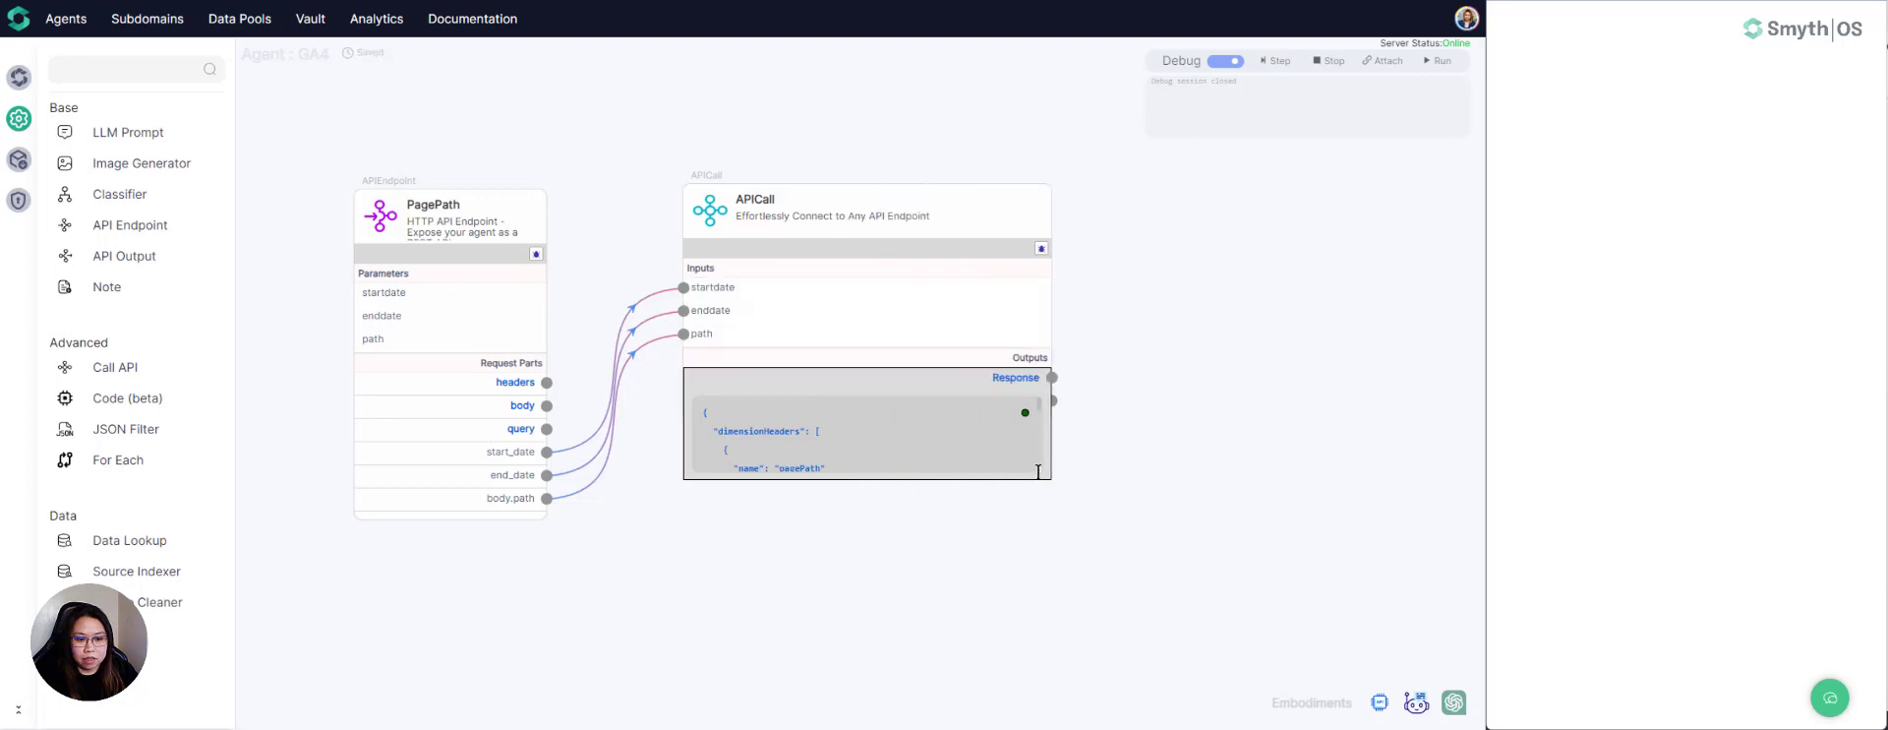
pyautogui.moveTo(1040, 473); pyautogui.dragTo(1062, 649)
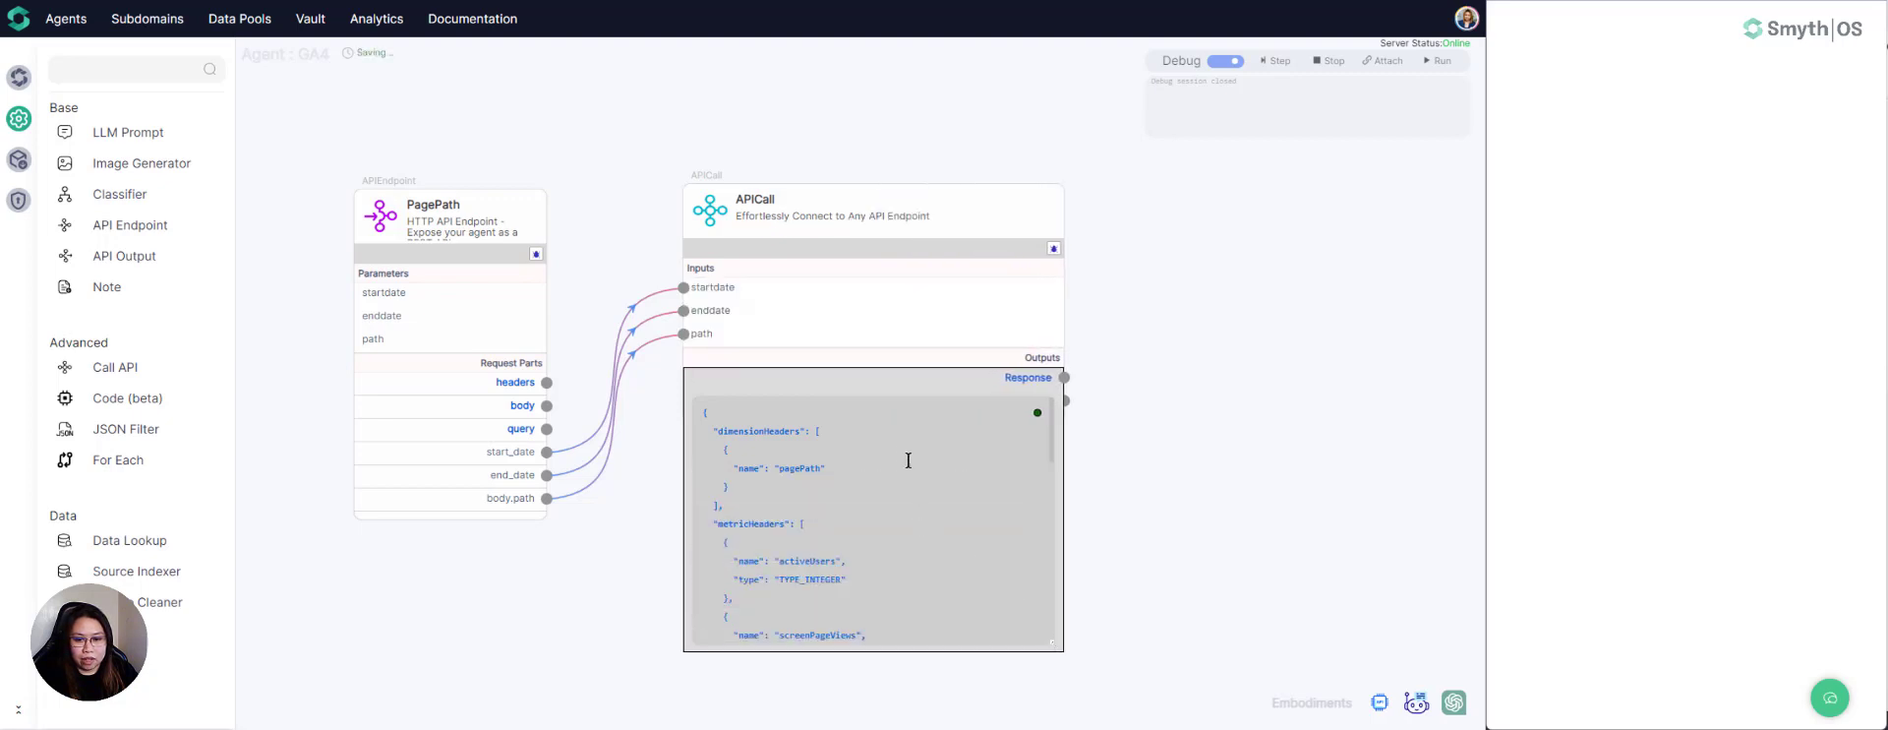
pyautogui.scroll(-3, 909, 461)
pyautogui.scroll(2, 904, 461)
pyautogui.scroll(-10, 843, 460)
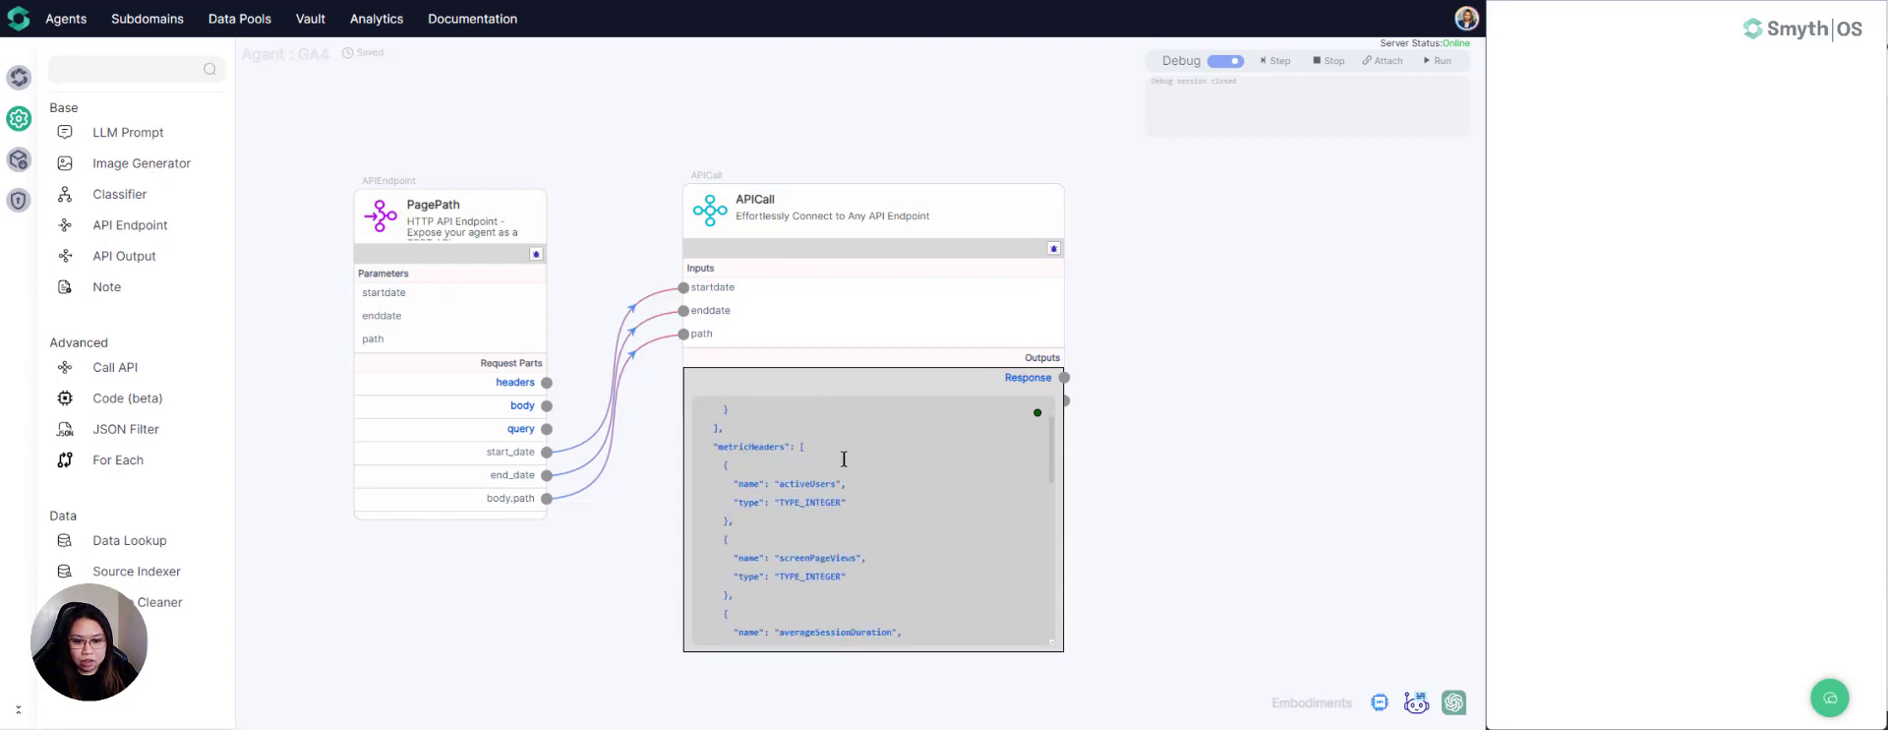
pyautogui.scroll(-2, 844, 459)
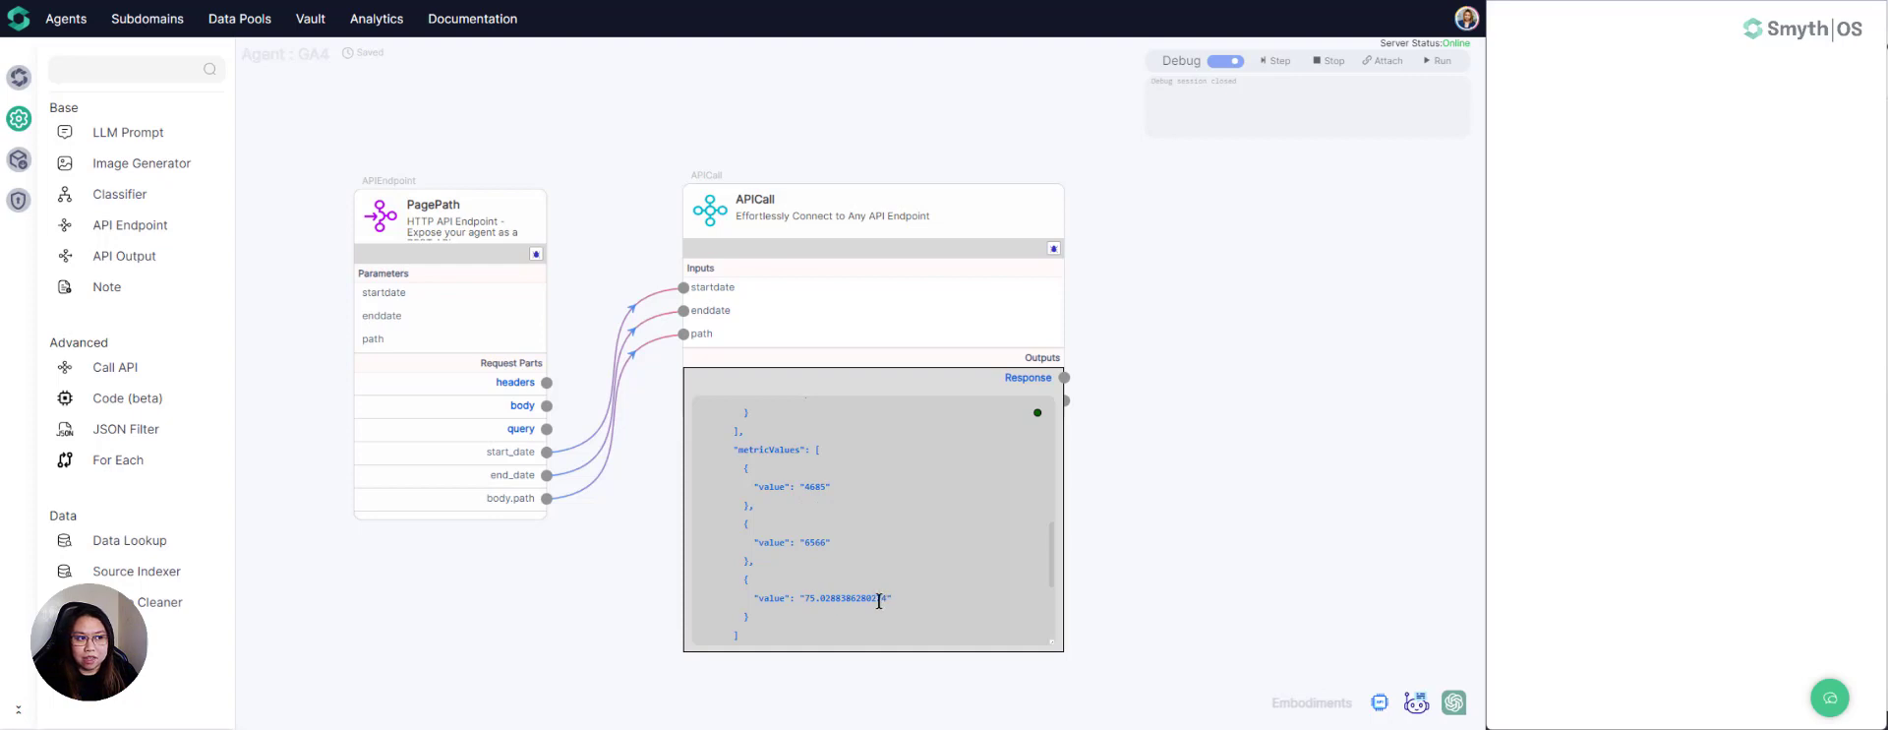
# - Open the agent's chat and compare its report for path / from 2023-12-01 to 2023-12-15 with the debug response
pyautogui.click(1829, 698)
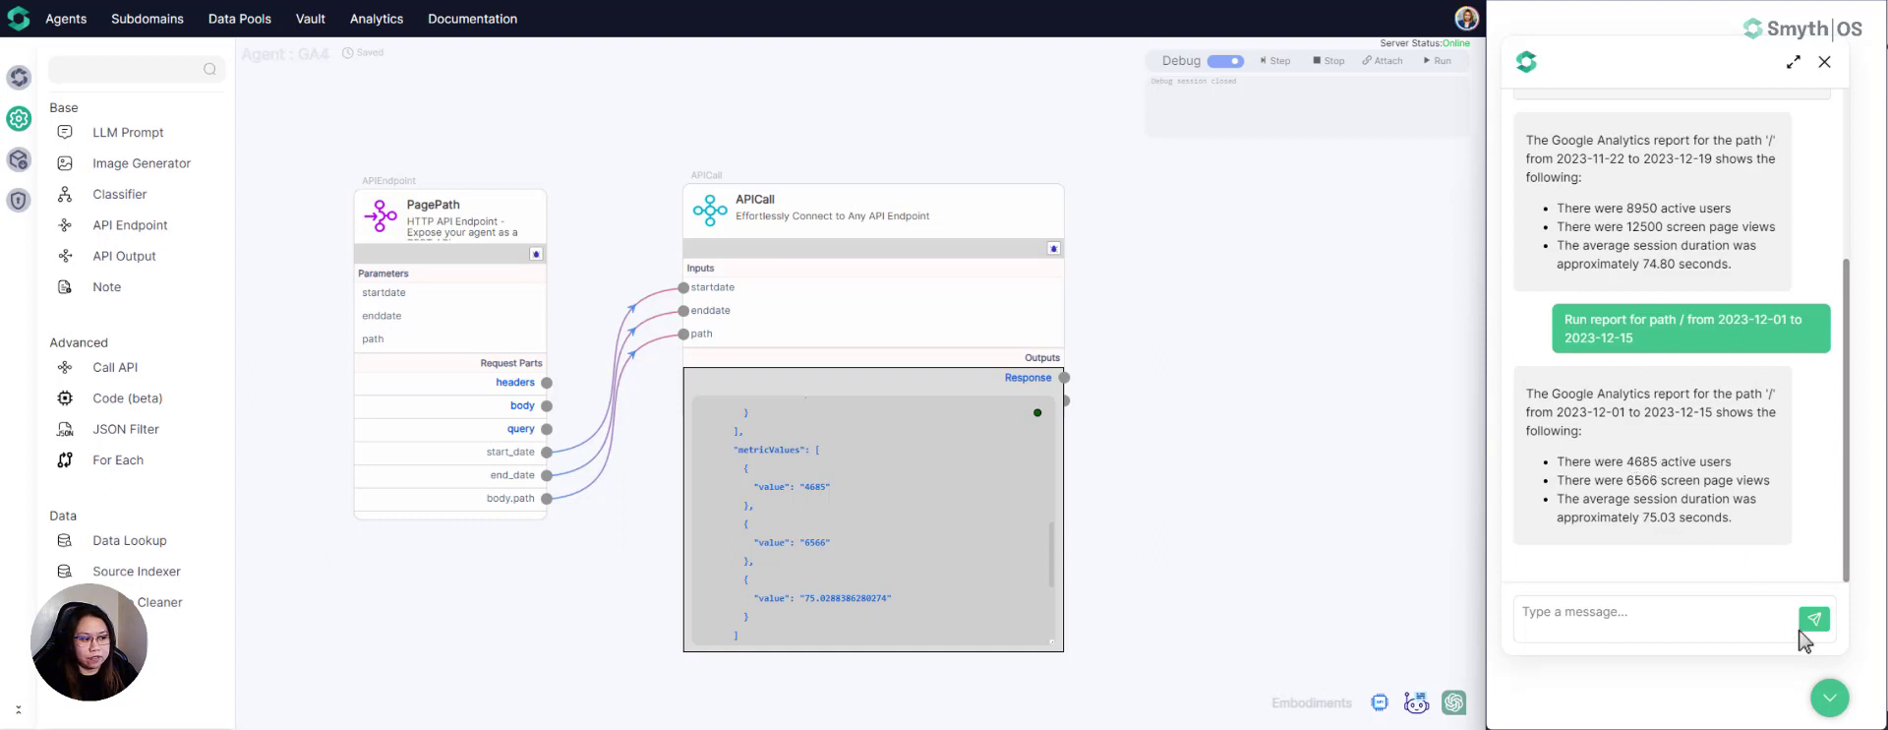
pyautogui.click(1822, 700)
pyautogui.click(1821, 698)
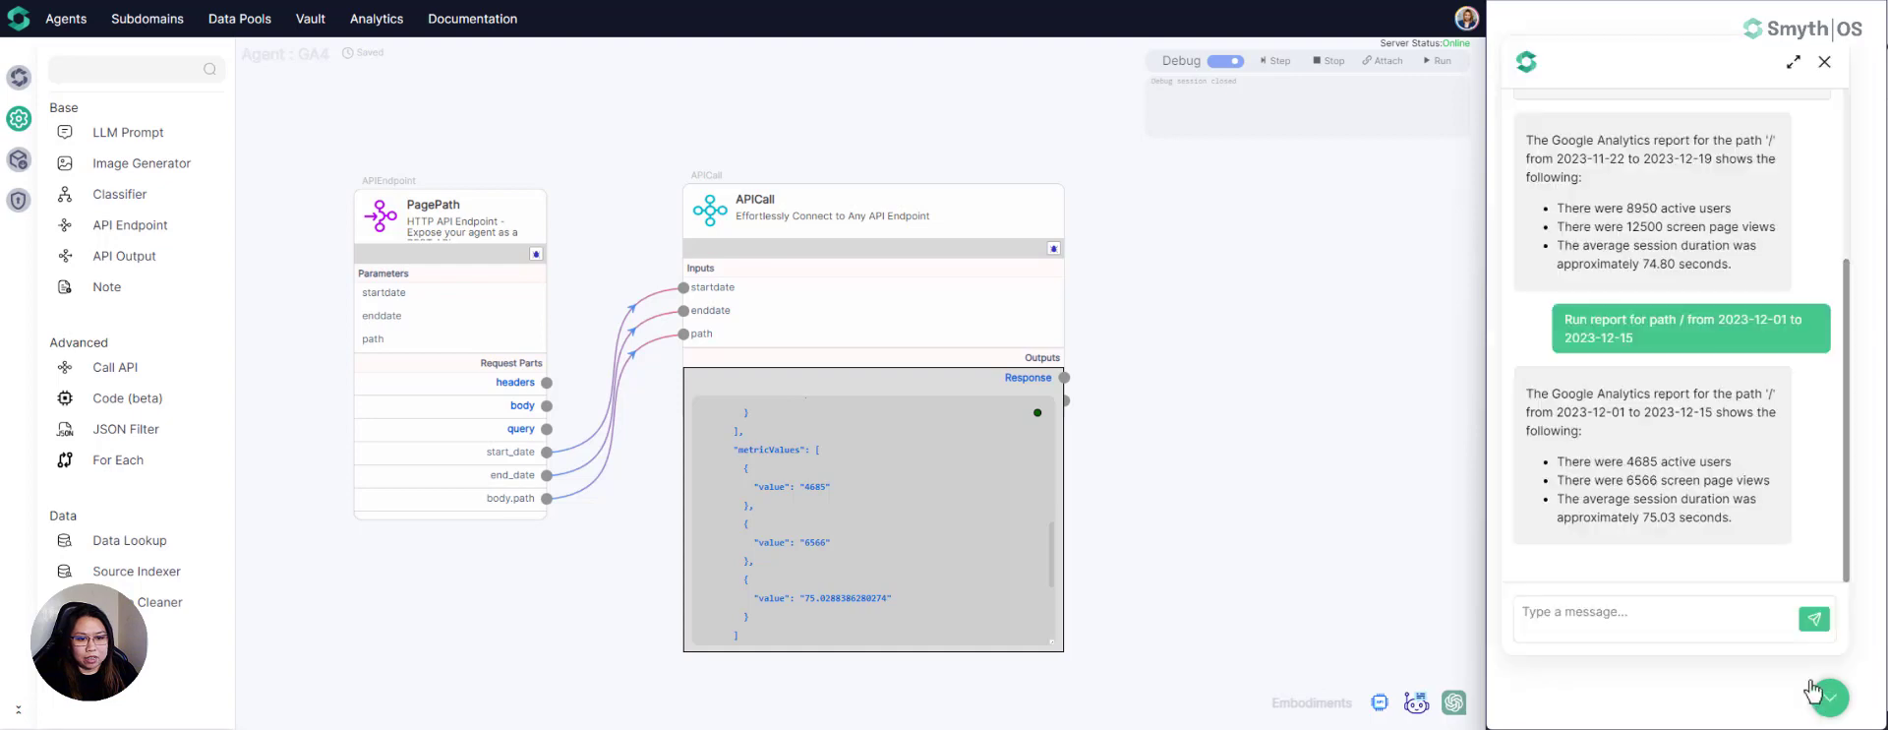
# - Turn off debug mode and move the APICall component slightly closer to PagePath
pyautogui.click(1218, 63)
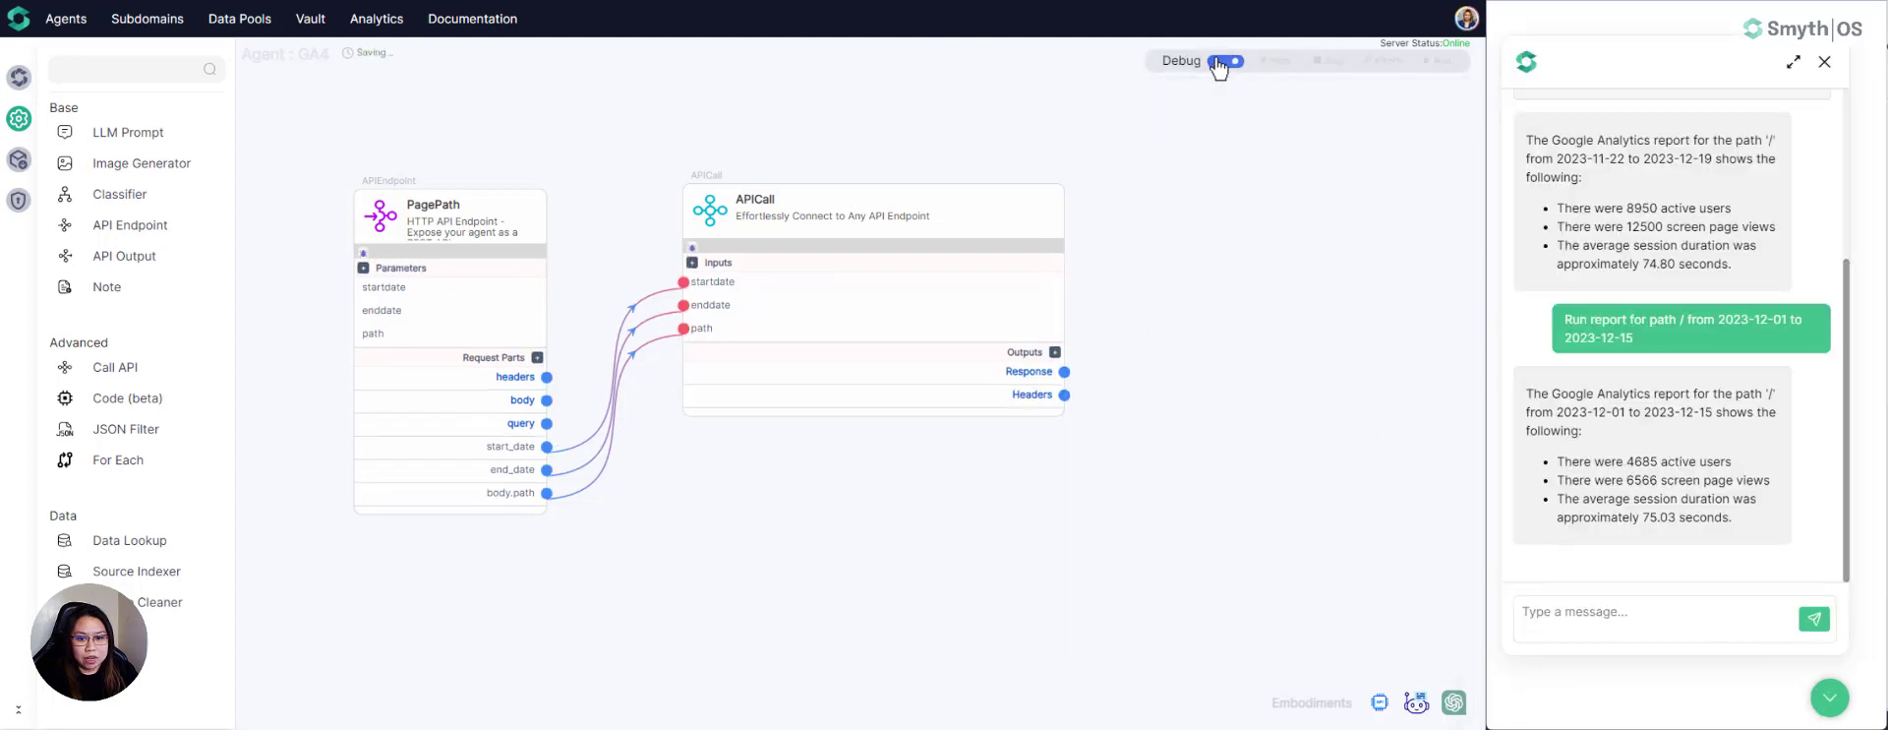
pyautogui.moveTo(796, 234); pyautogui.dragTo(769, 238)
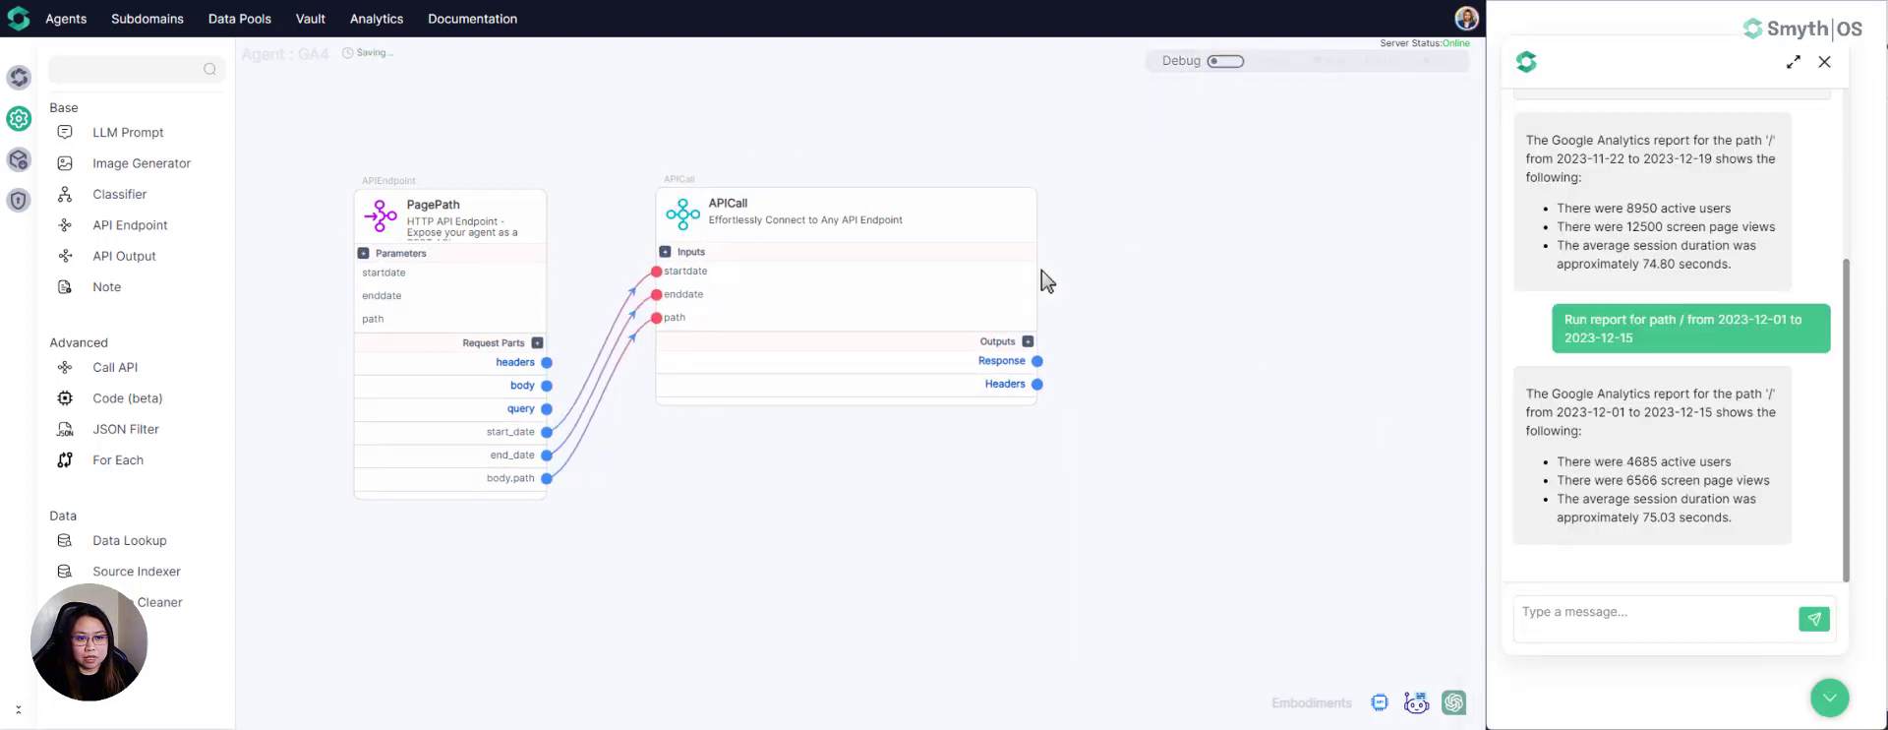
# - Narrow the APICall component, turn on debug mode and open the agent's chatbot embodiment
pyautogui.moveTo(1037, 279); pyautogui.dragTo(944, 281)
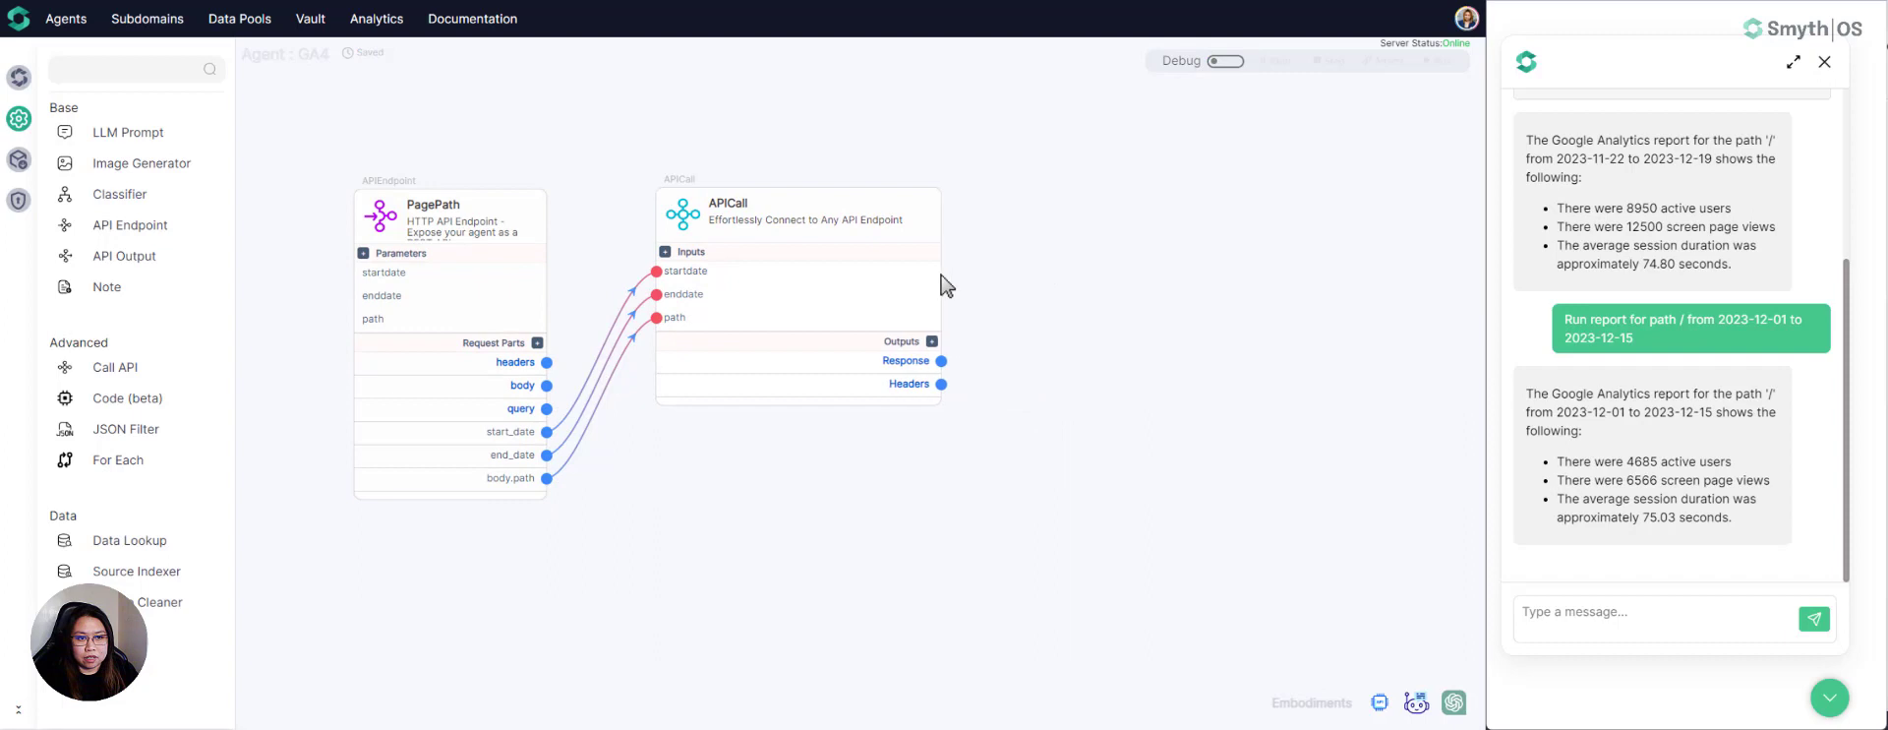
pyautogui.click(1223, 63)
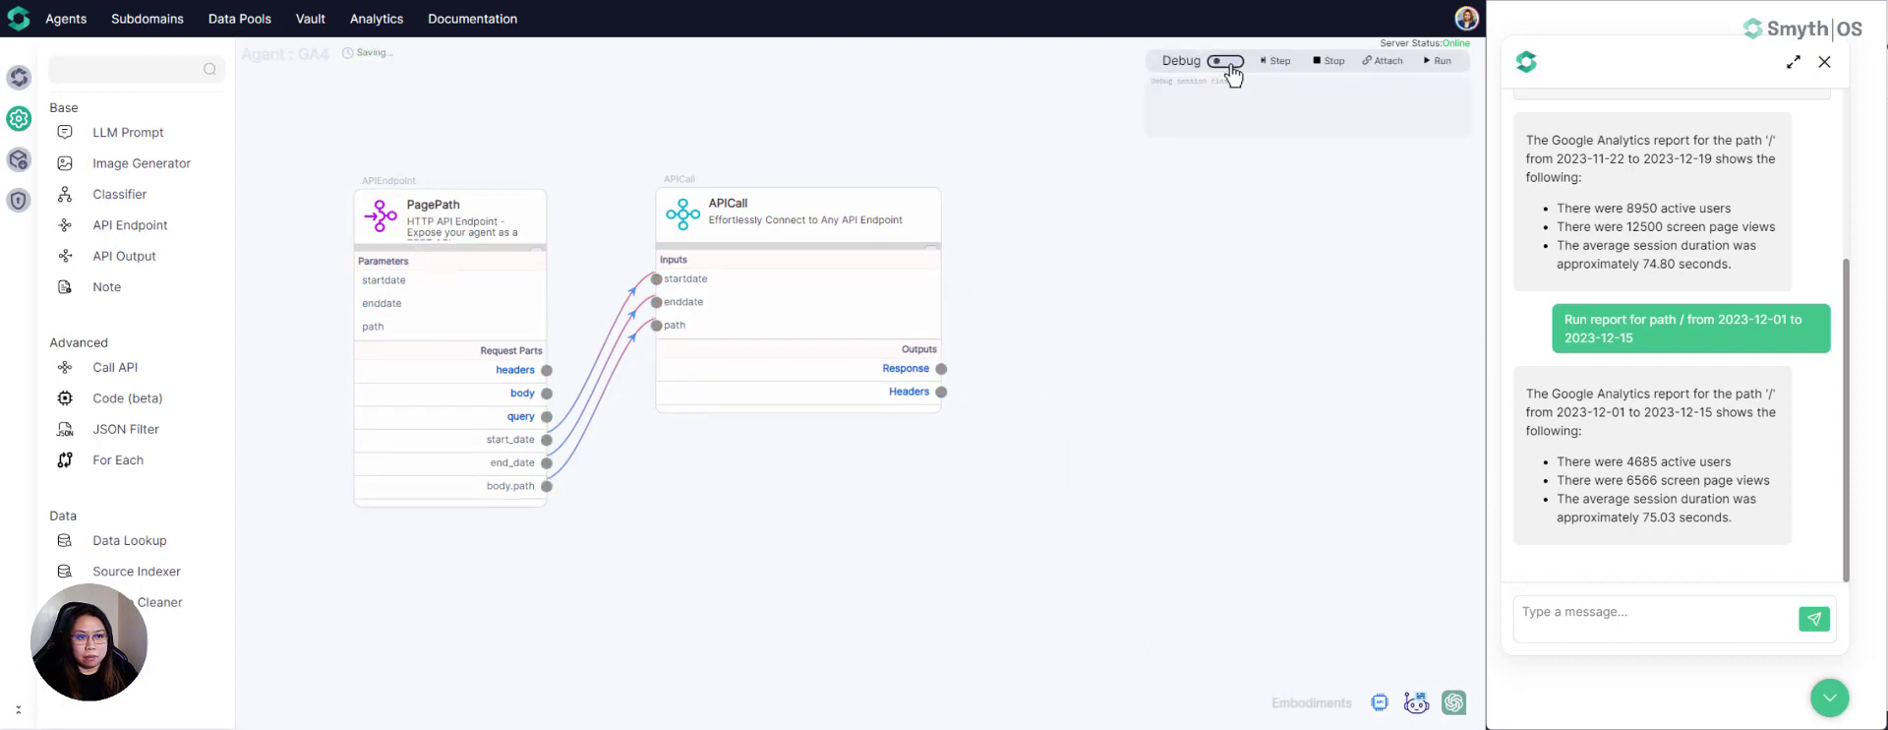
pyautogui.click(1418, 710)
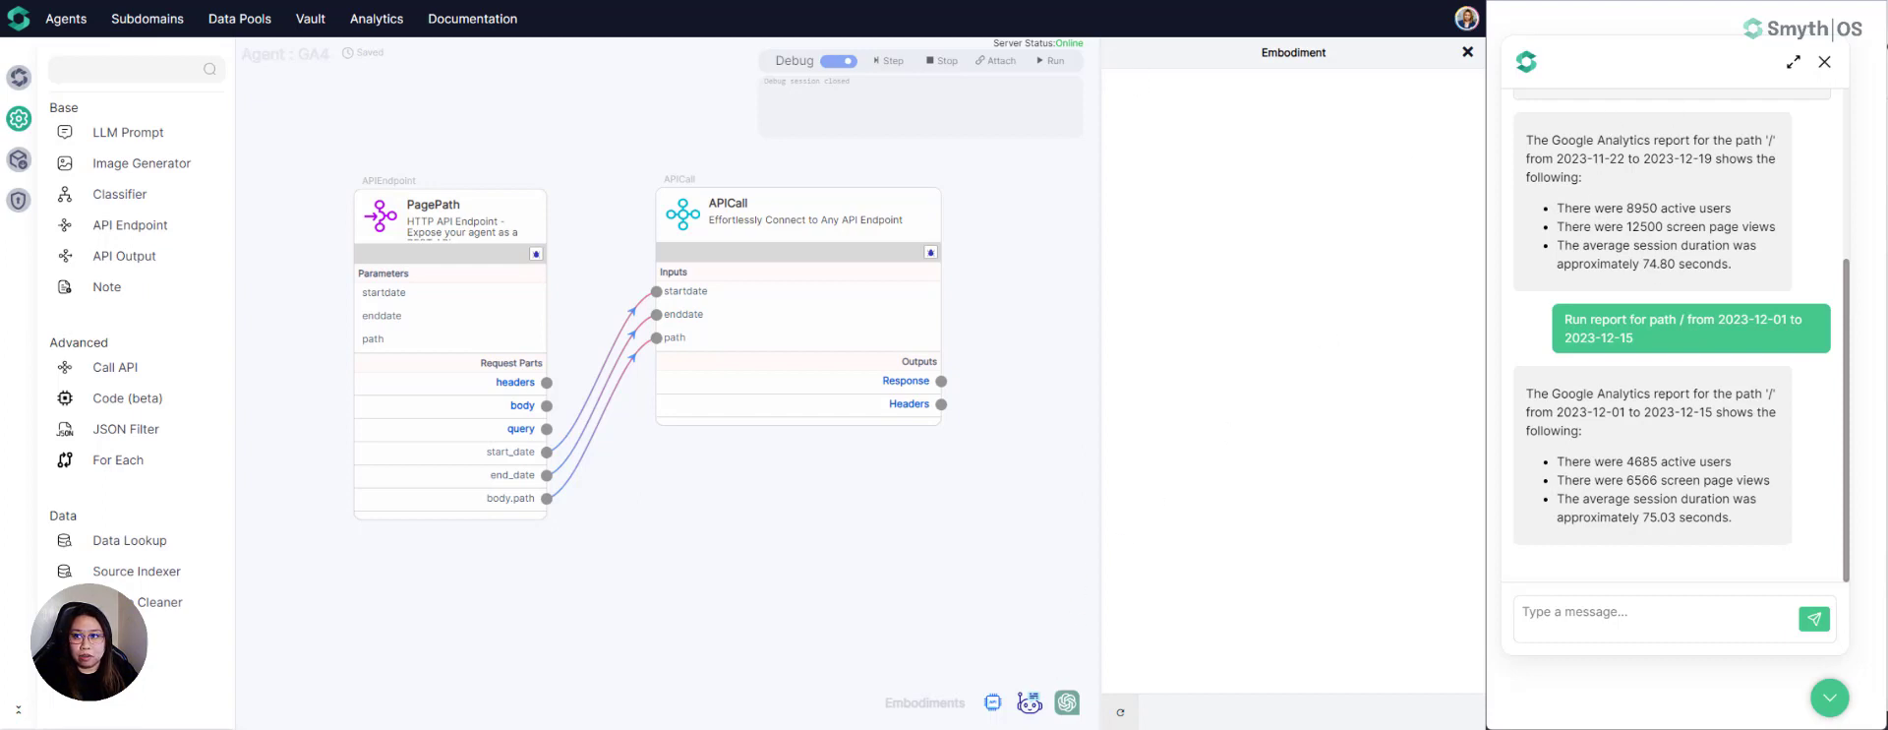
# - Return to the agents list and open the chatbot configuration of the GA4 agent
pyautogui.click(66, 19)
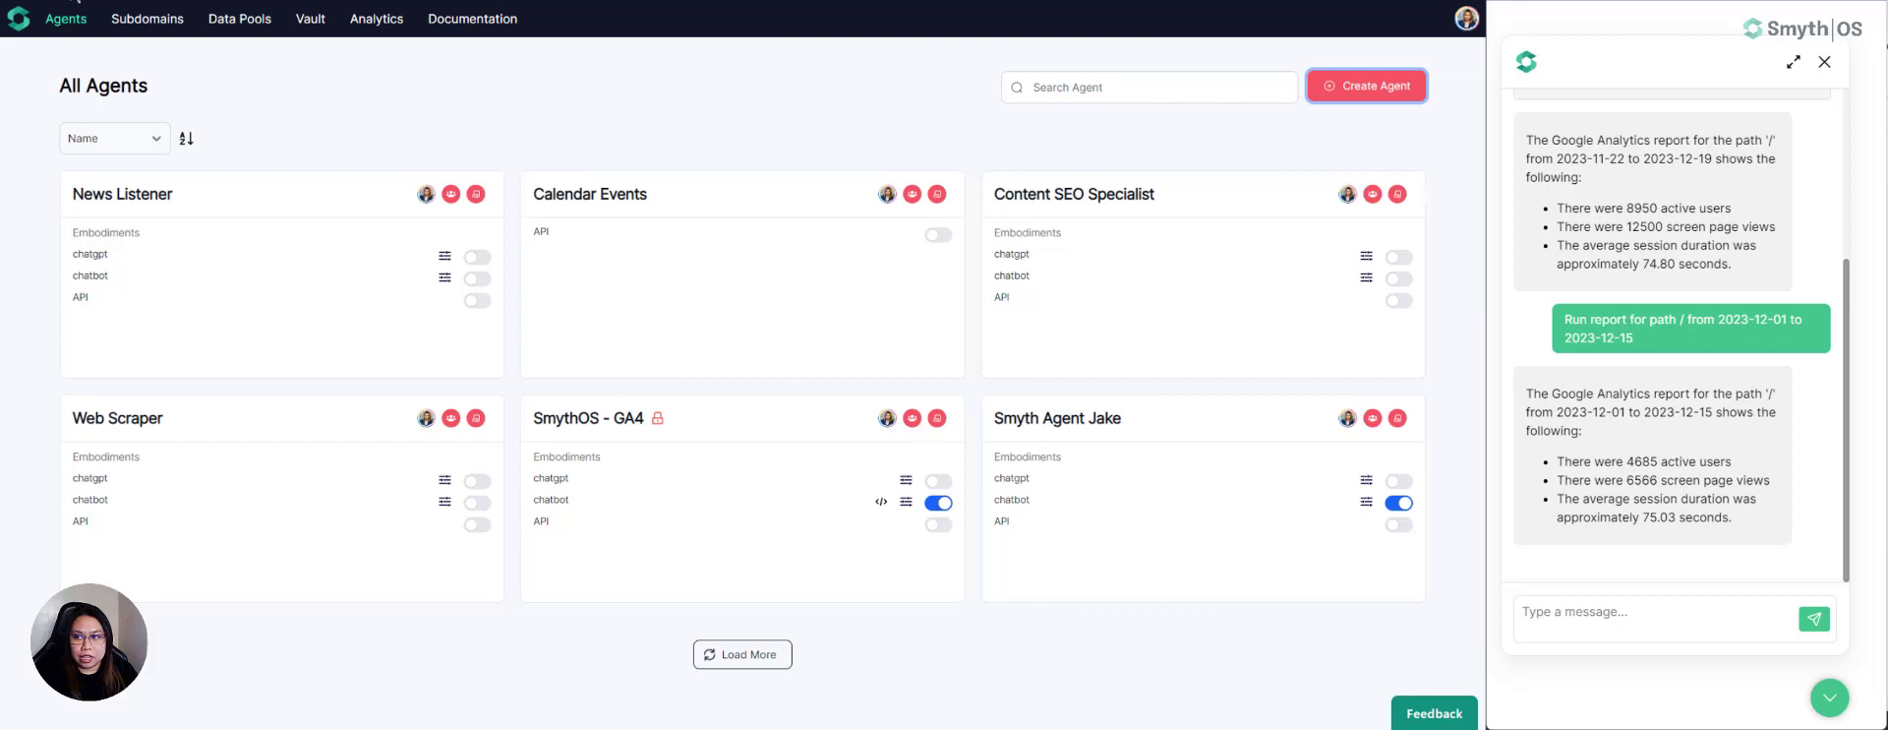
pyautogui.click(76, 1)
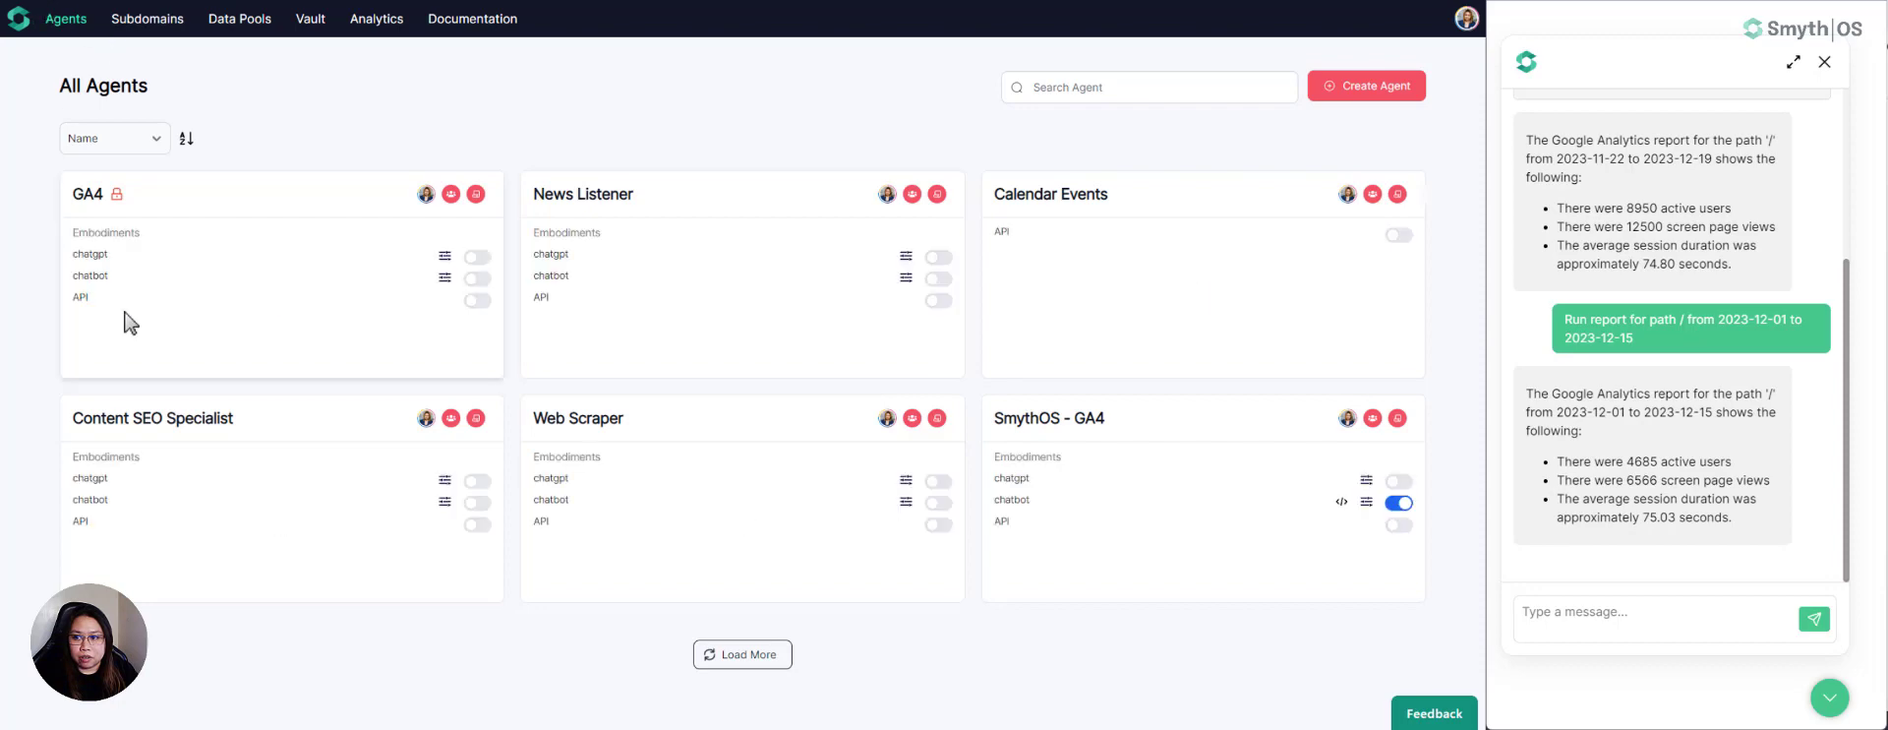
pyautogui.click(443, 280)
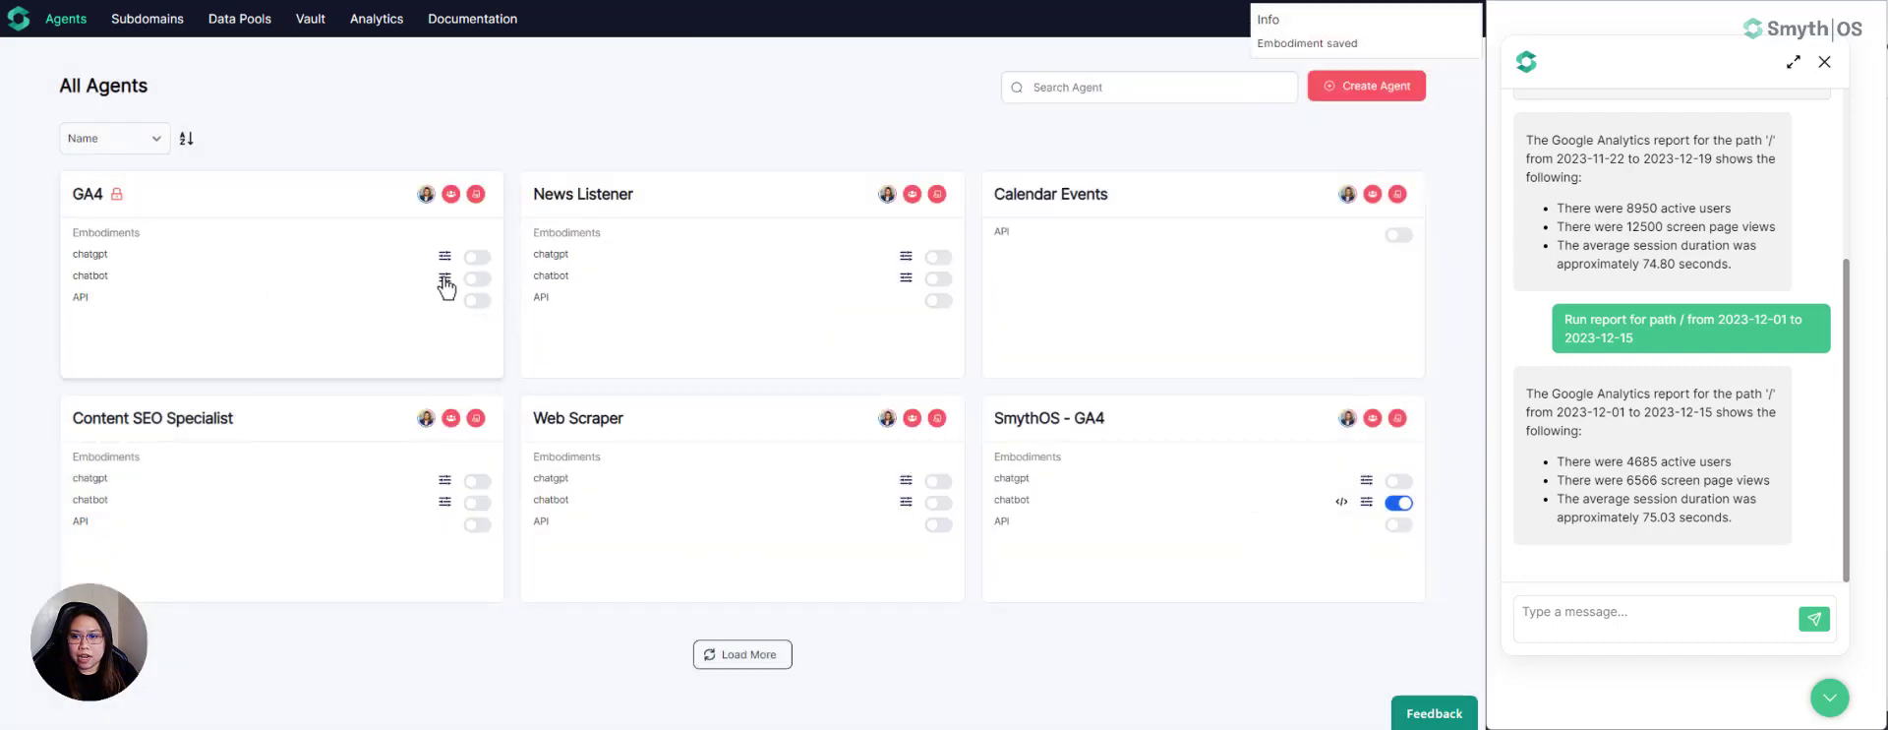
pyautogui.click(444, 279)
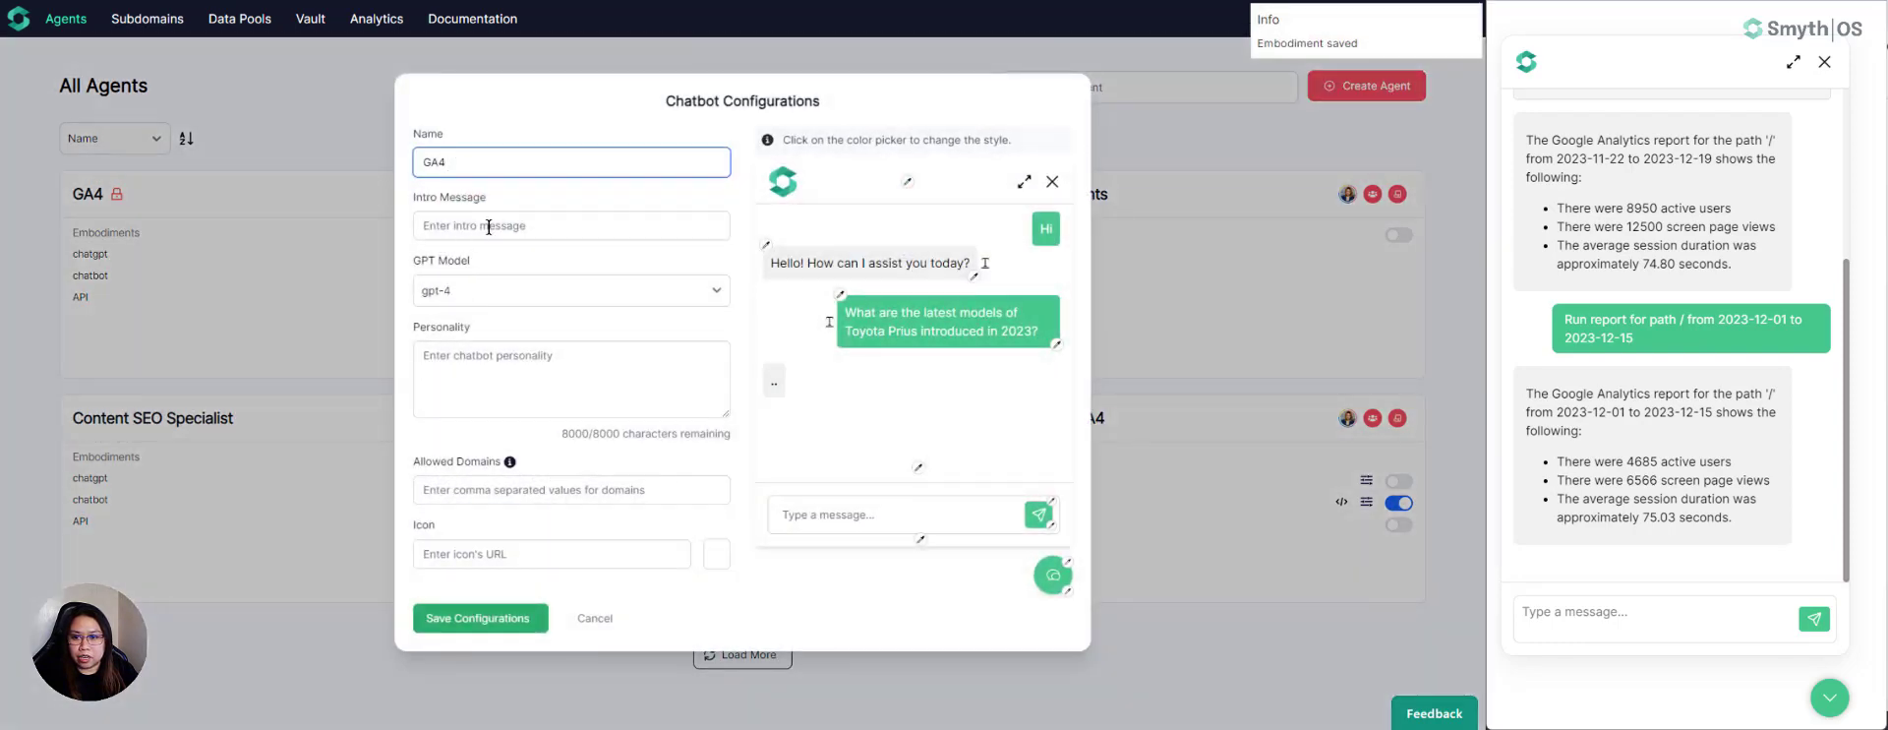
# - Save the intro message "Hi, I'm your personal assistant. How may I help you today?" and enable the GA4 agent's chatbot
pyautogui.click(489, 227)
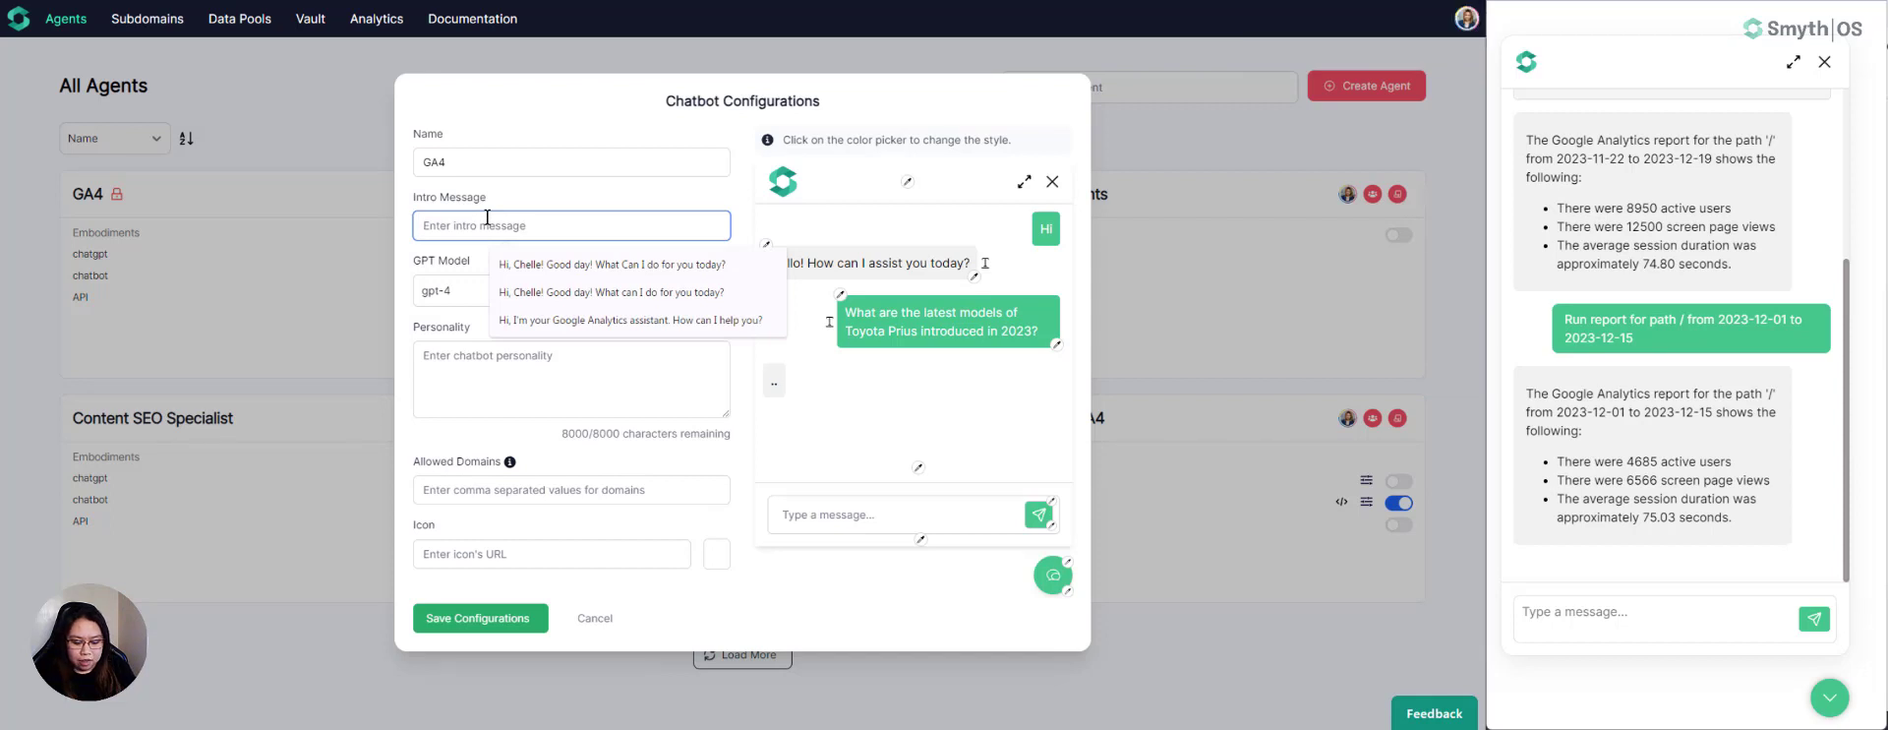
pyautogui.write("Hi I'")
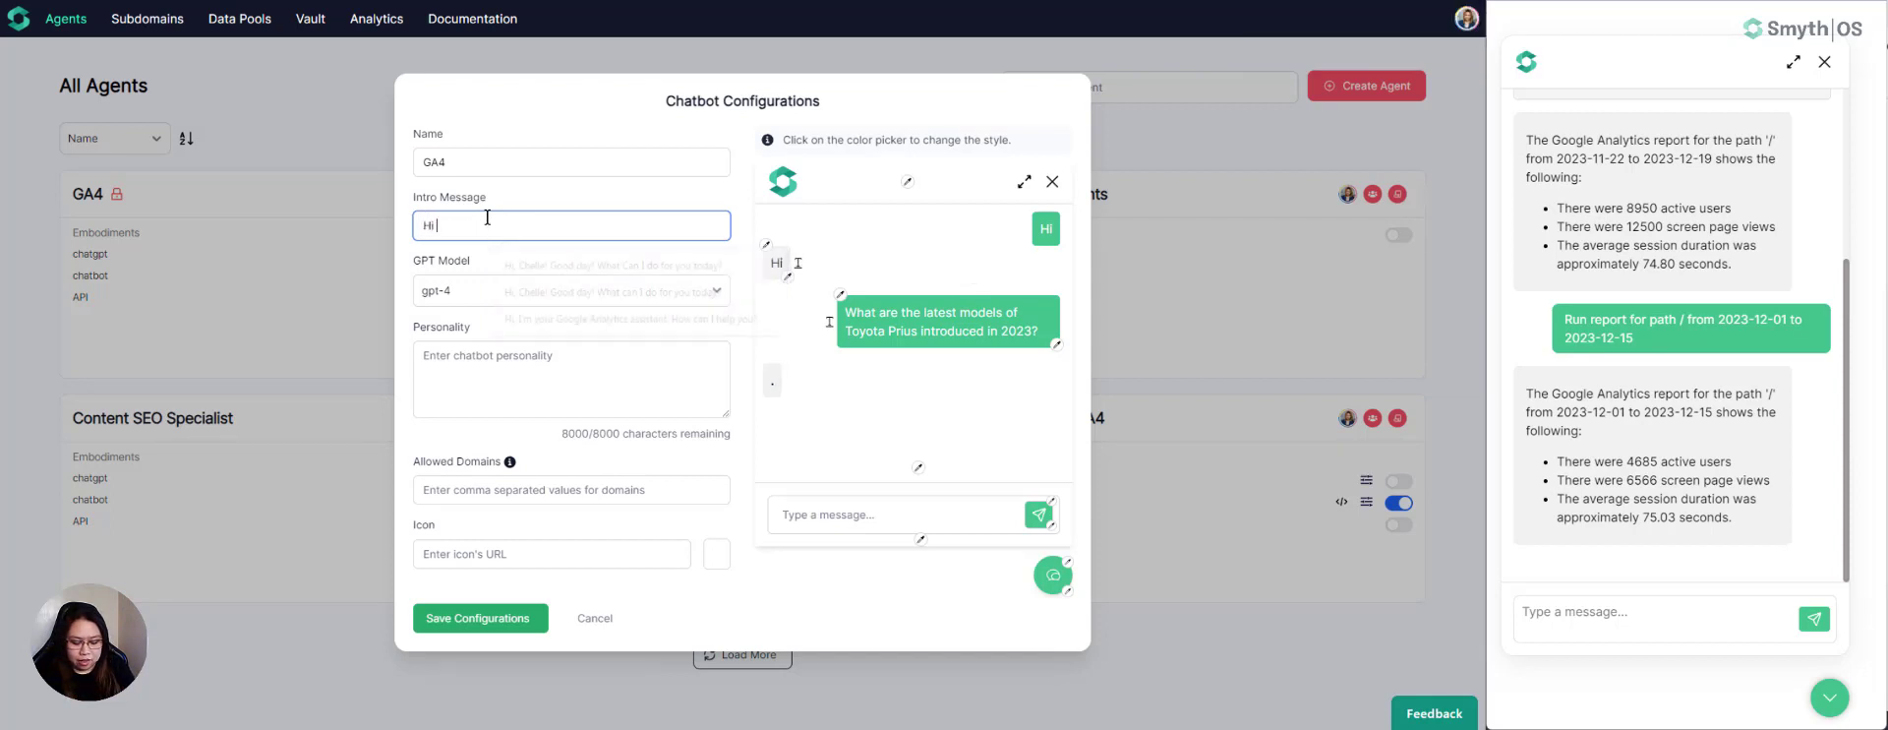
pyautogui.press('BackSpace')
pyautogui.press('BackSpace')
pyautogui.press('BackSpace')
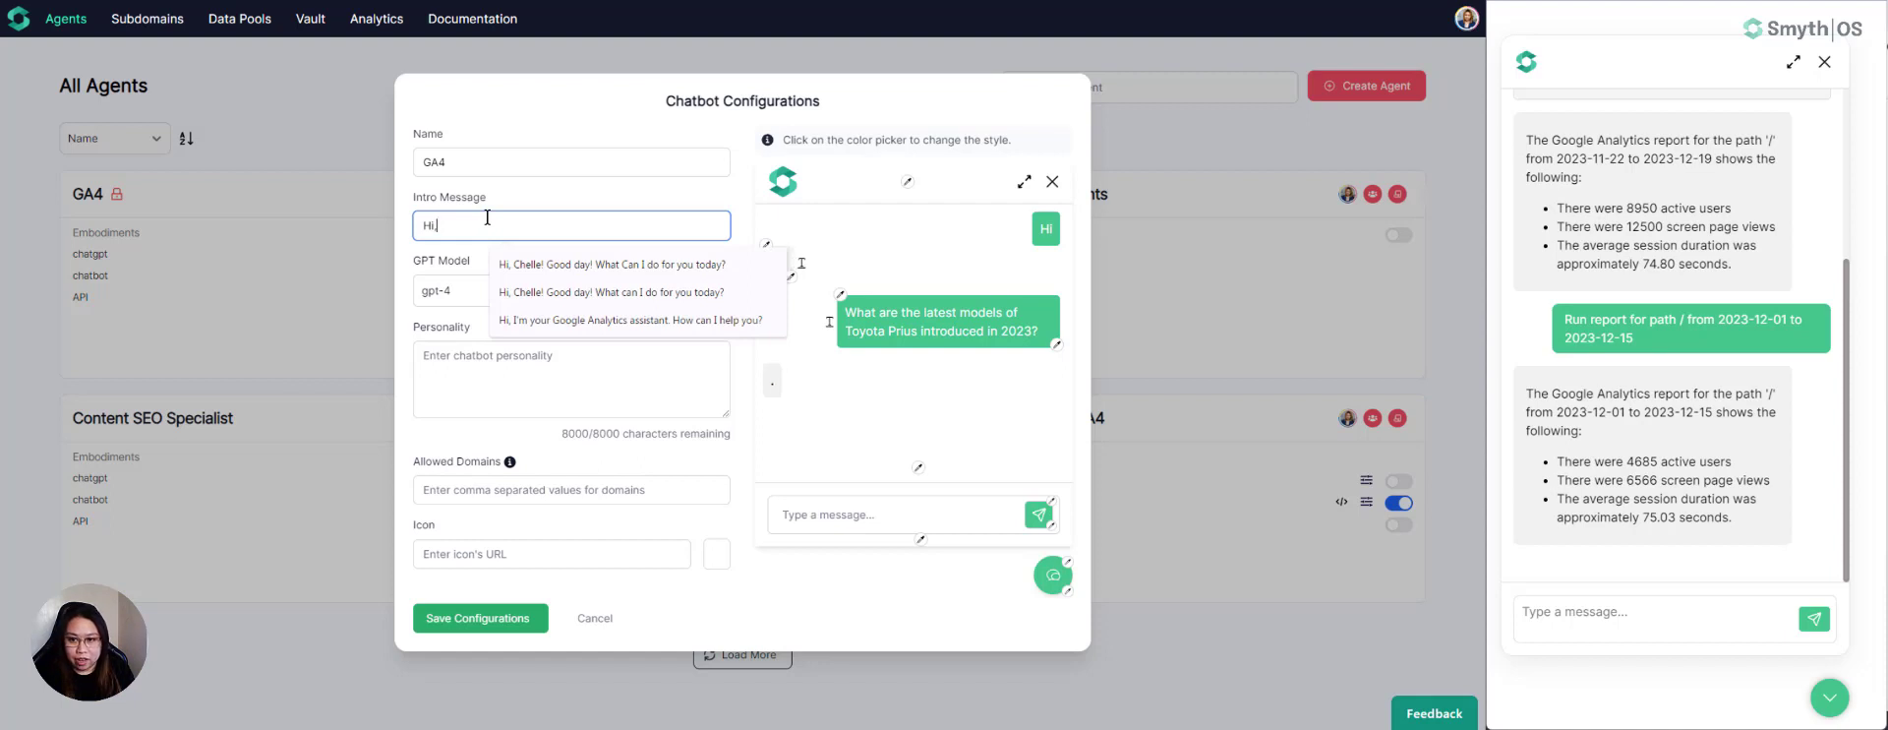
pyautogui.write(", I'm yo")
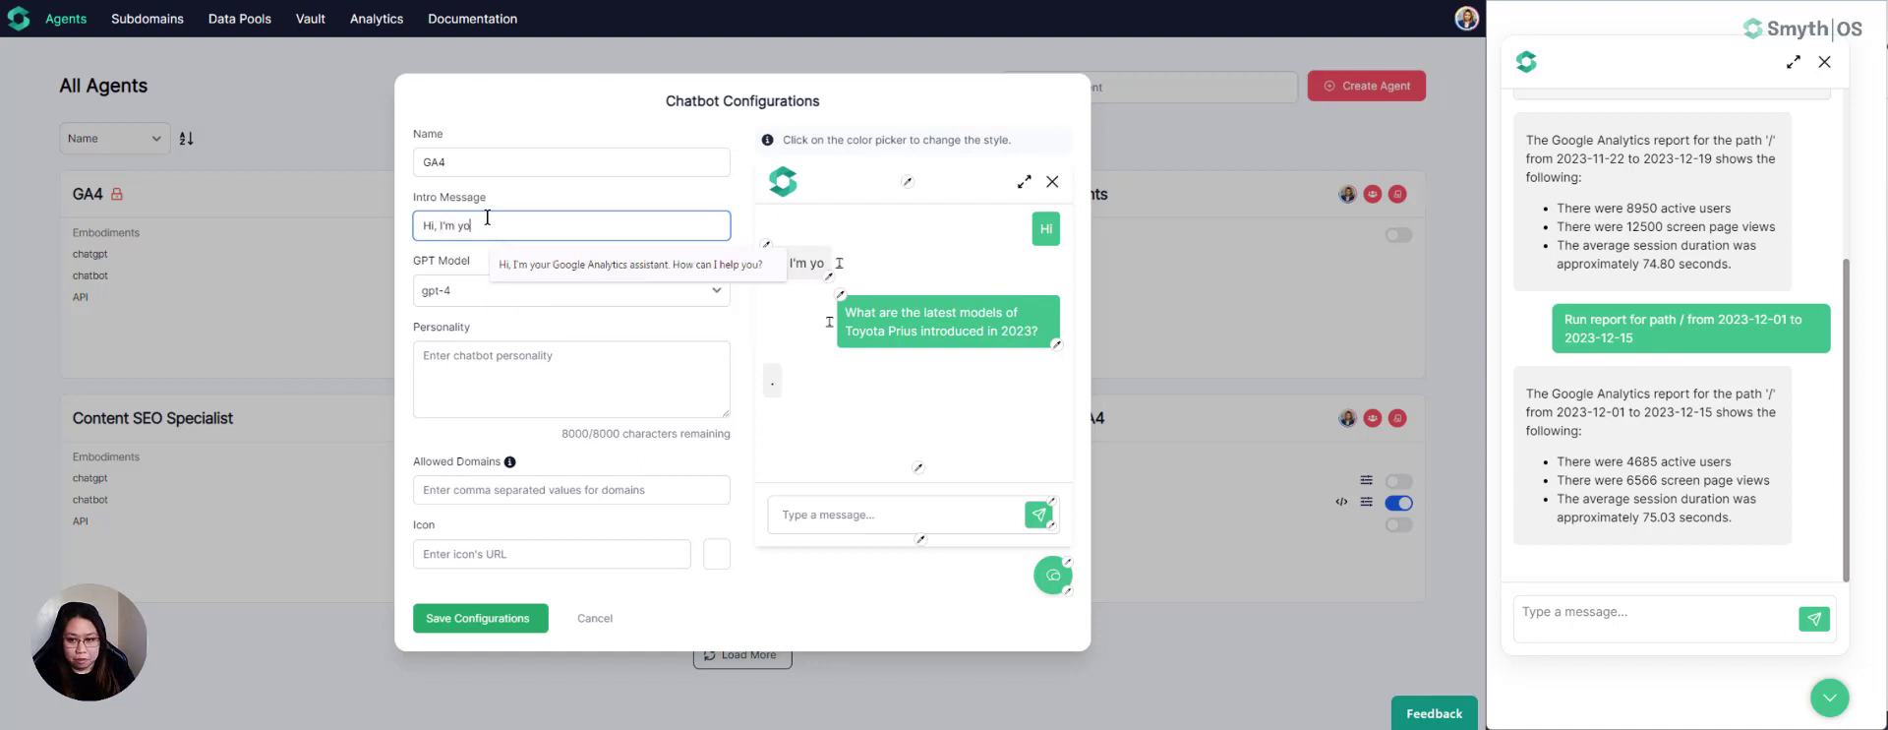
pyautogui.write('ur persona')
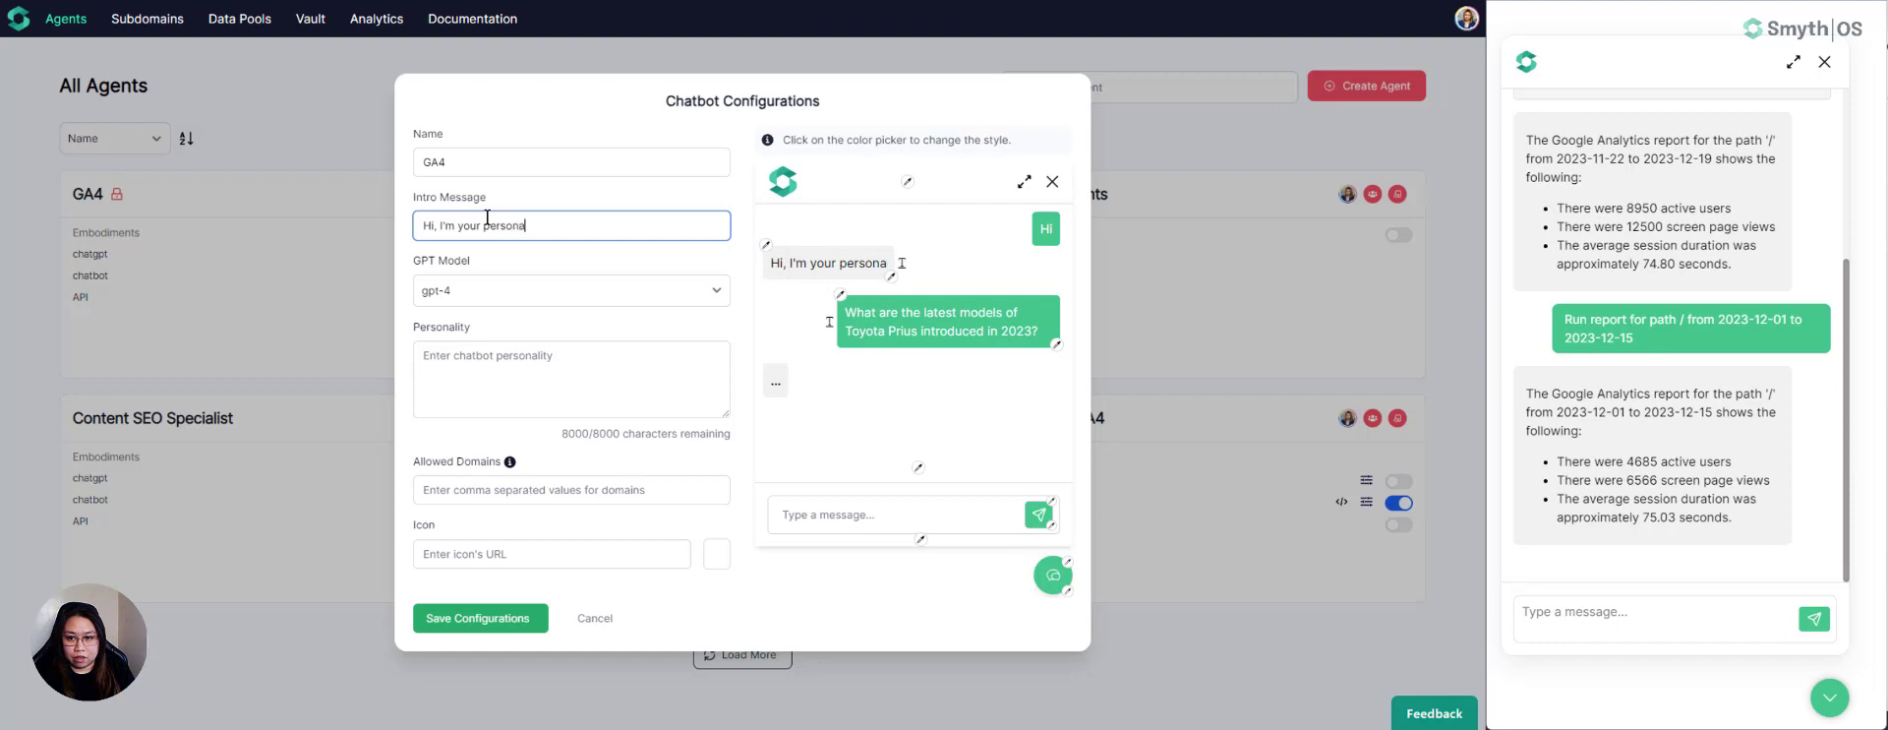
pyautogui.write('l assistant. H')
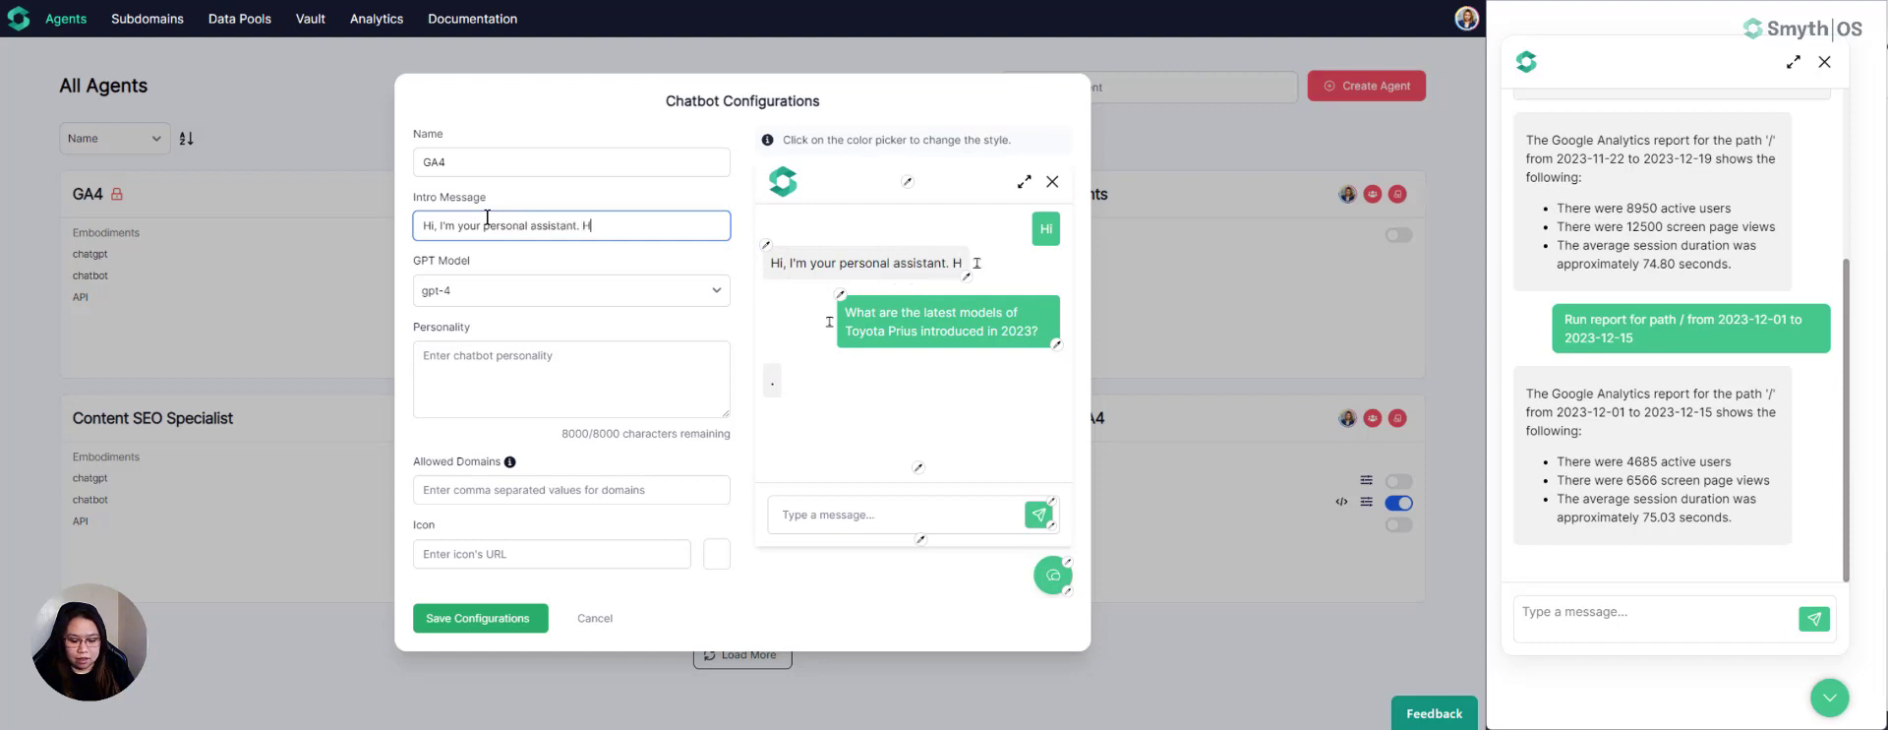
pyautogui.write('ow may I help you today?')
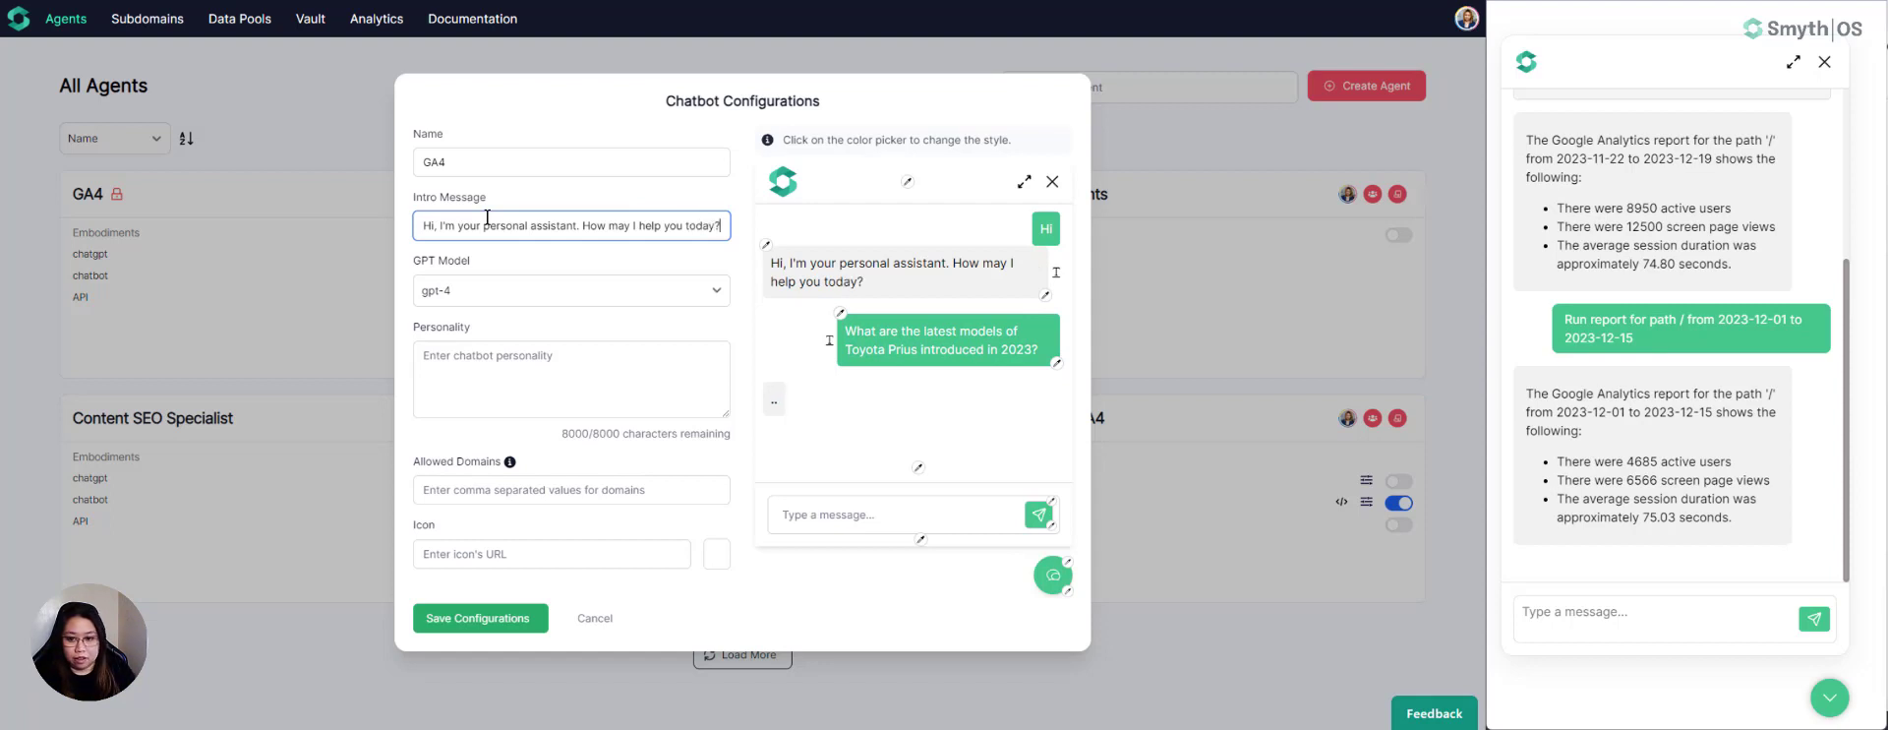
pyautogui.click(472, 627)
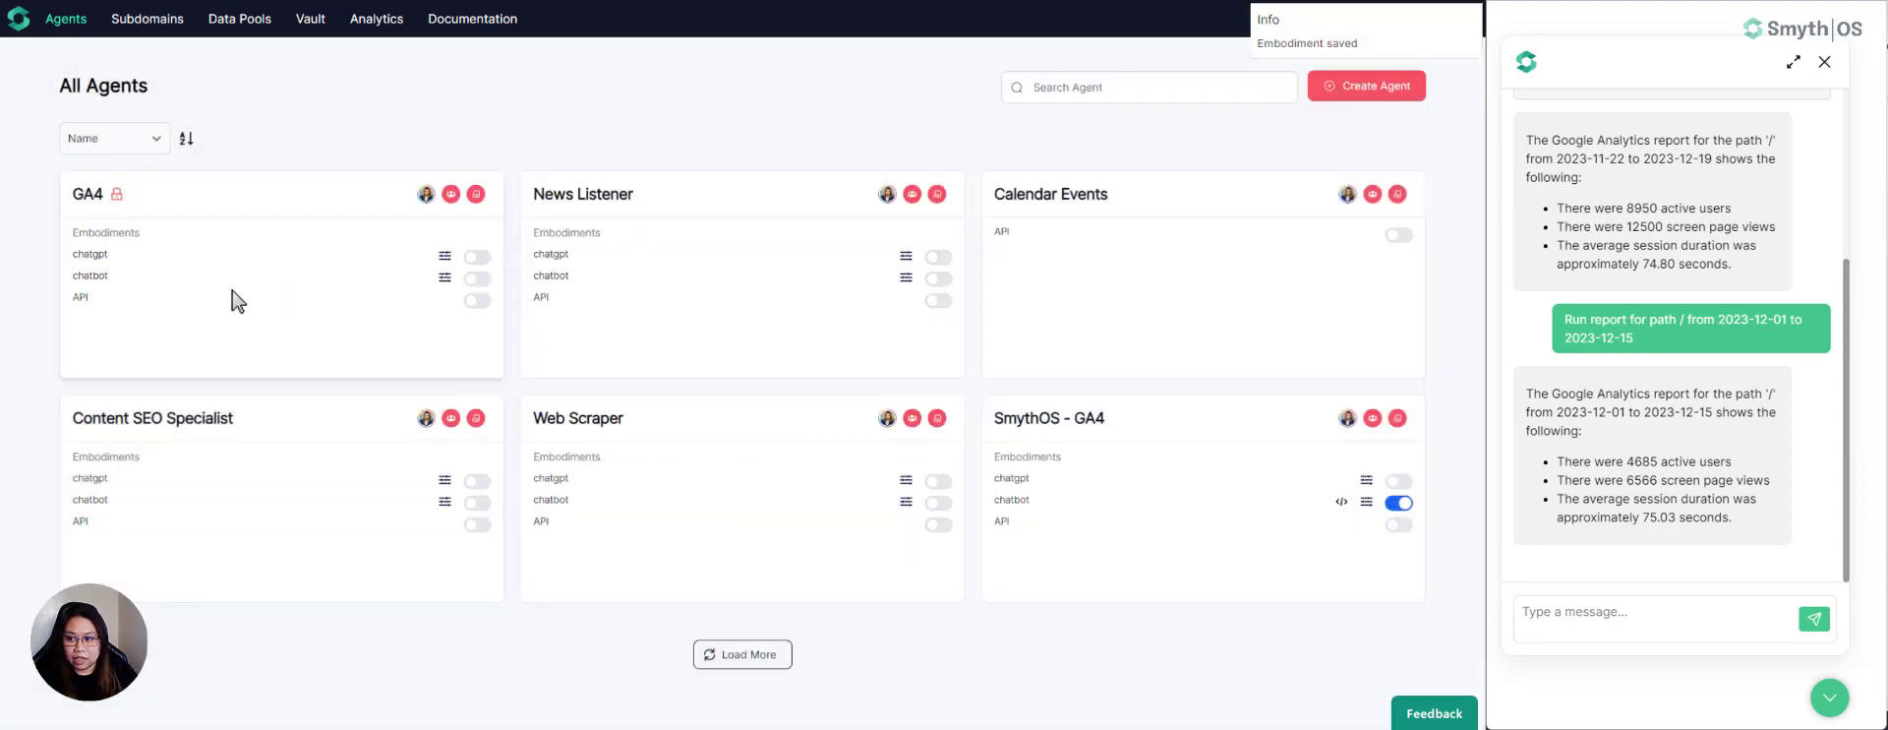
pyautogui.click(479, 279)
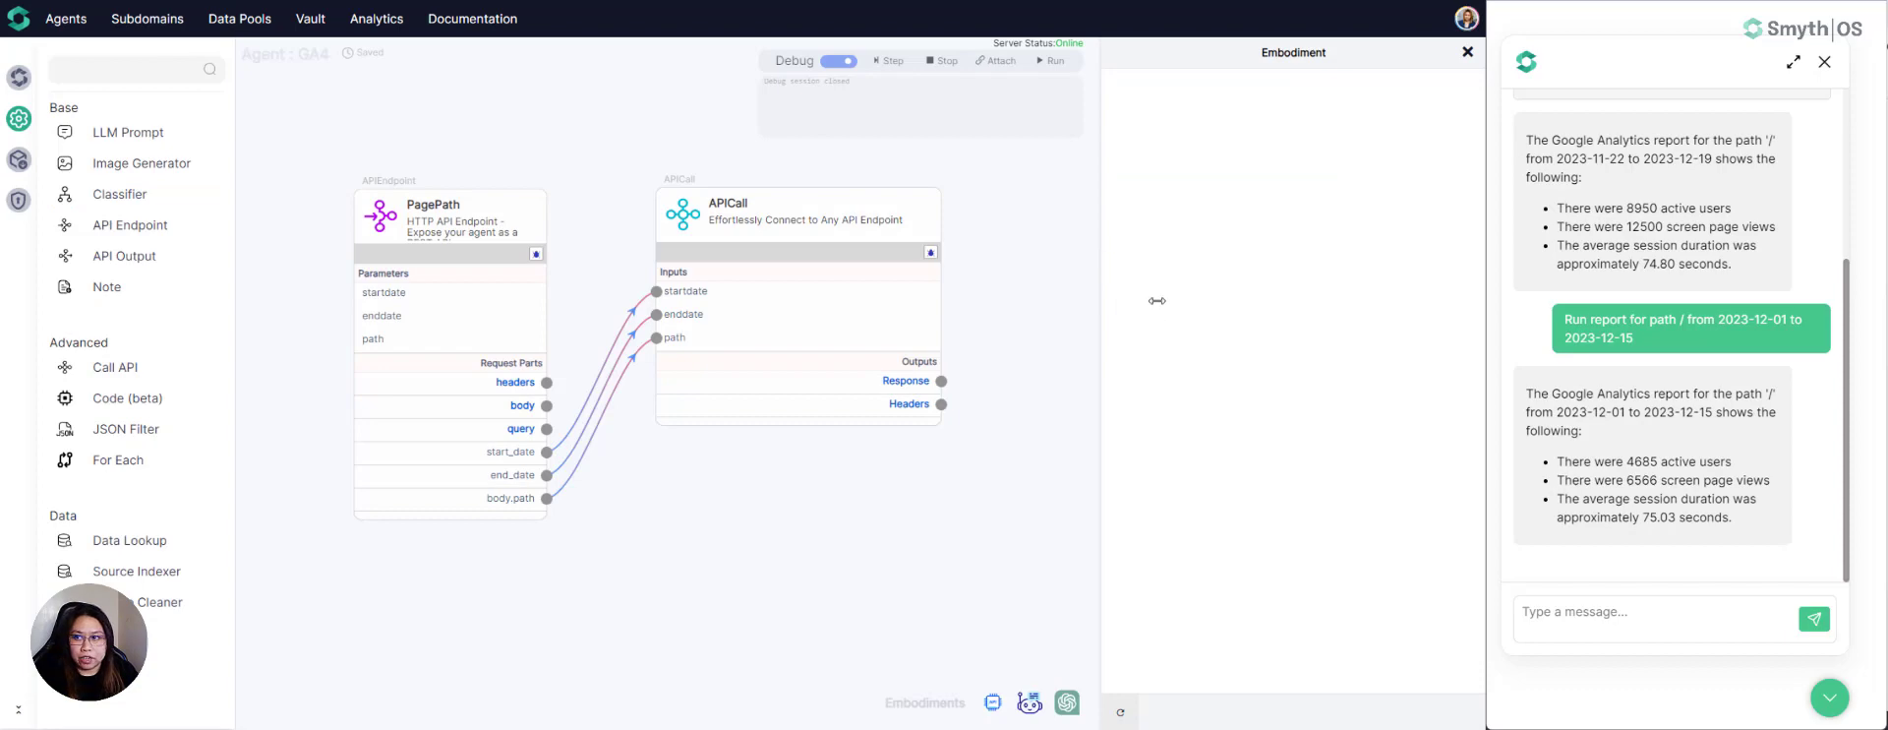
# - Return to the GA4 agent builder, open the chat in the chatbot embodiment and widen the embodiment area
pyautogui.hotkey('ctrl', 'Tab')
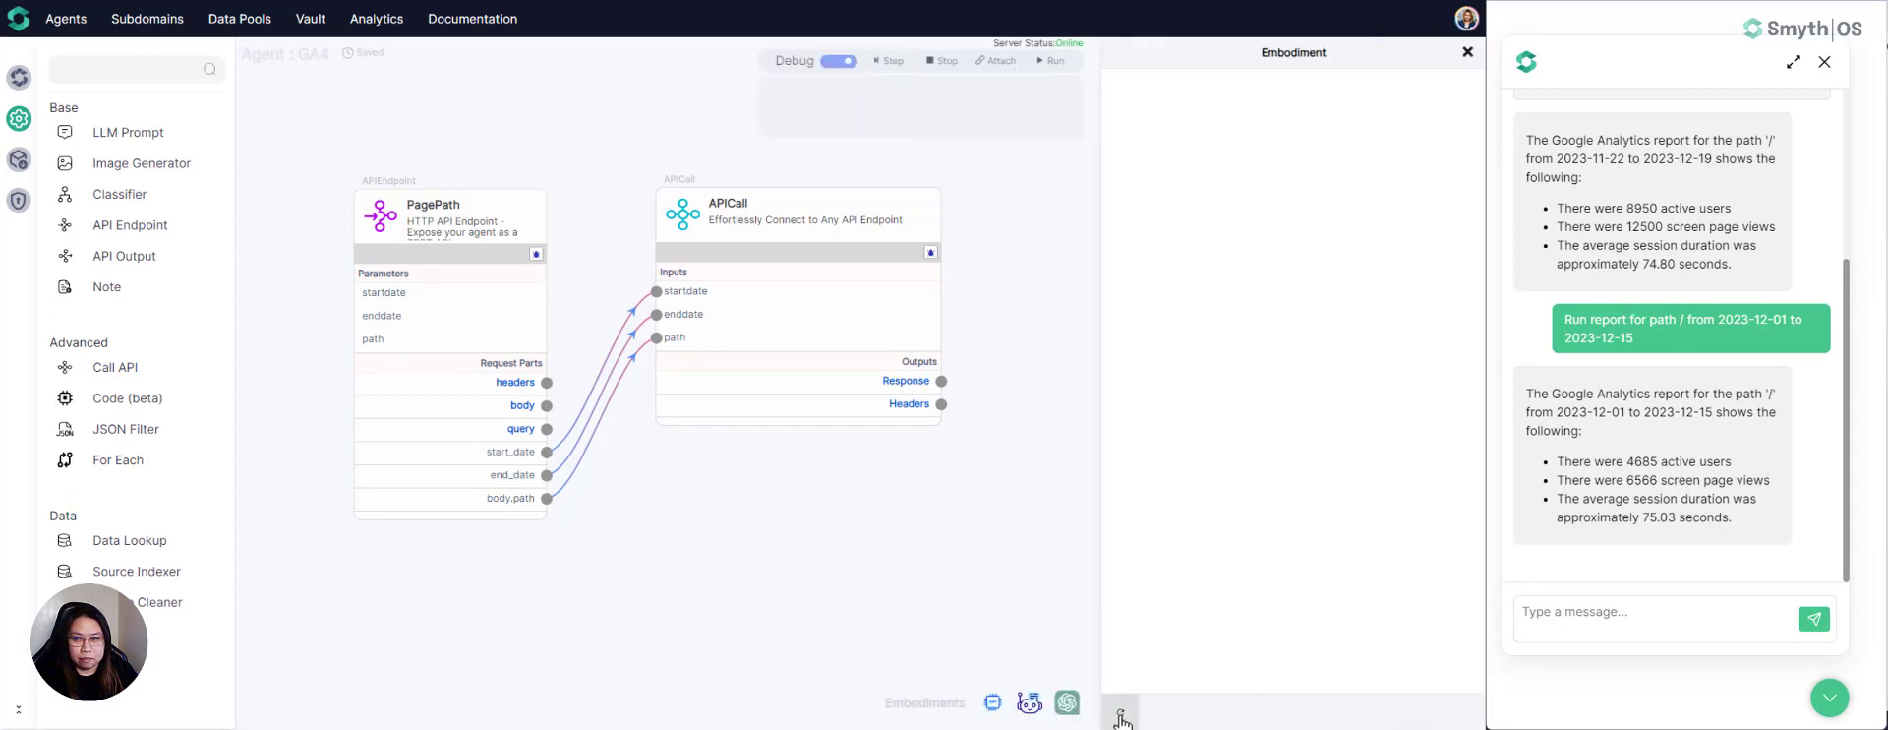
pyautogui.click(19, 77)
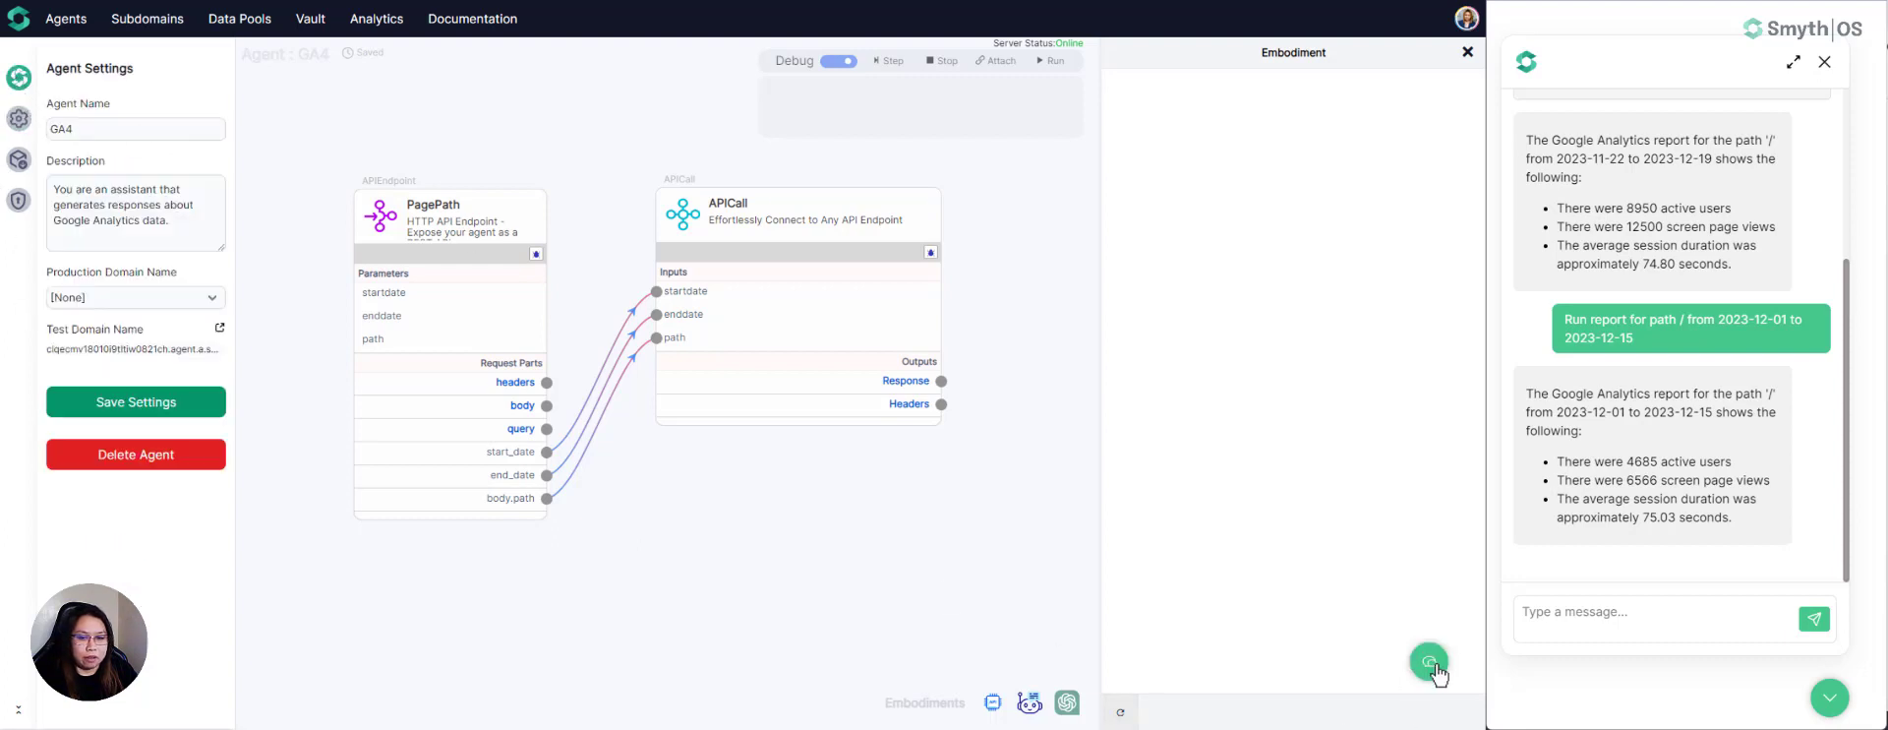
pyautogui.click(19, 118)
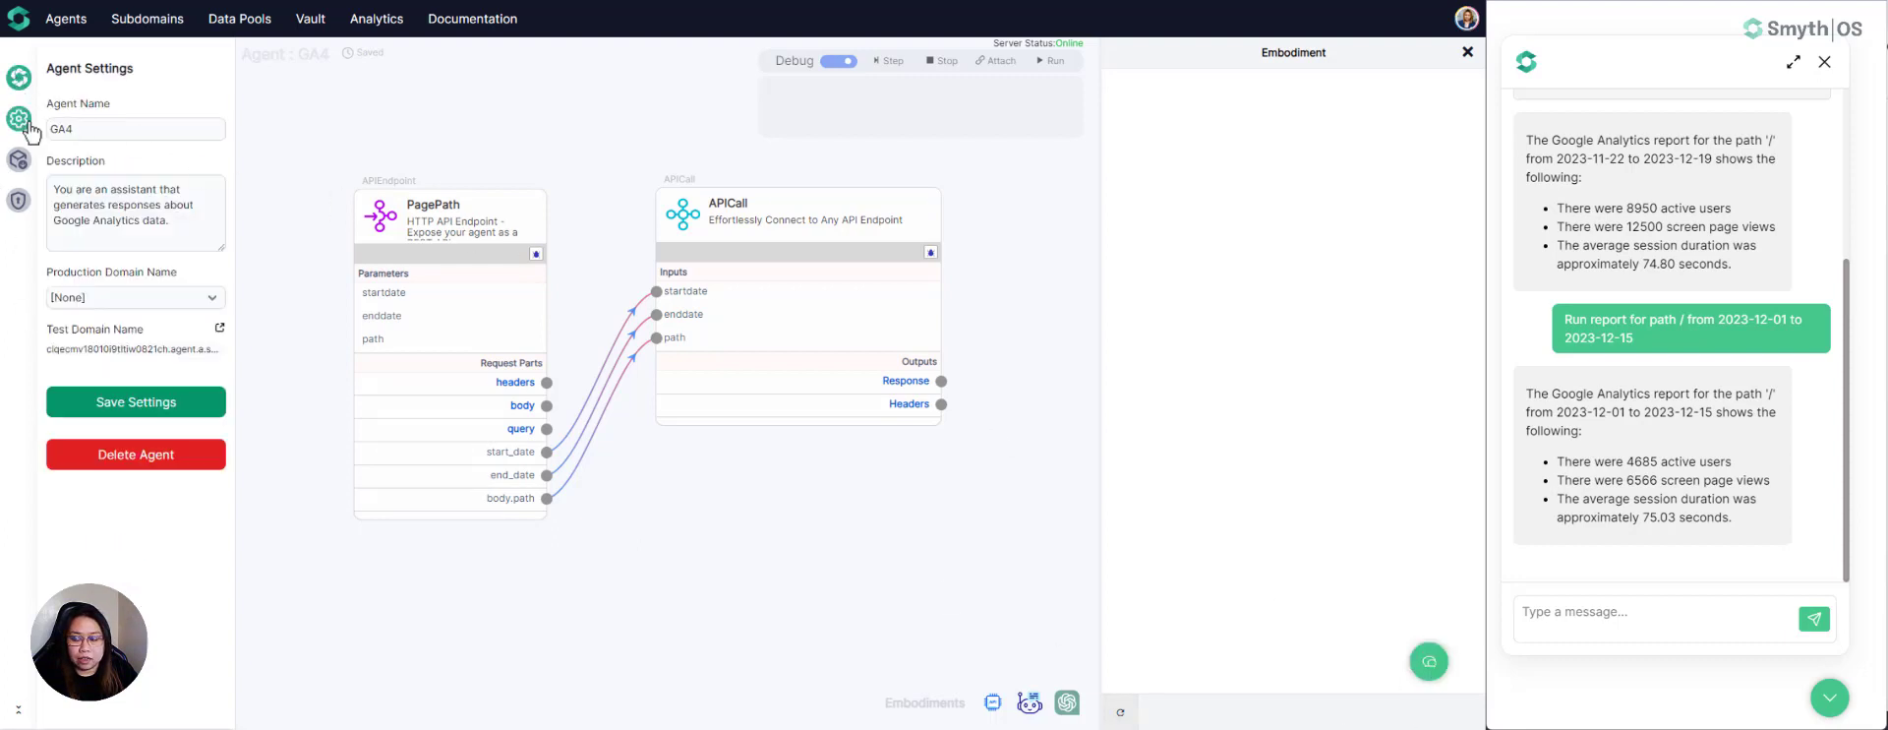
pyautogui.click(1429, 662)
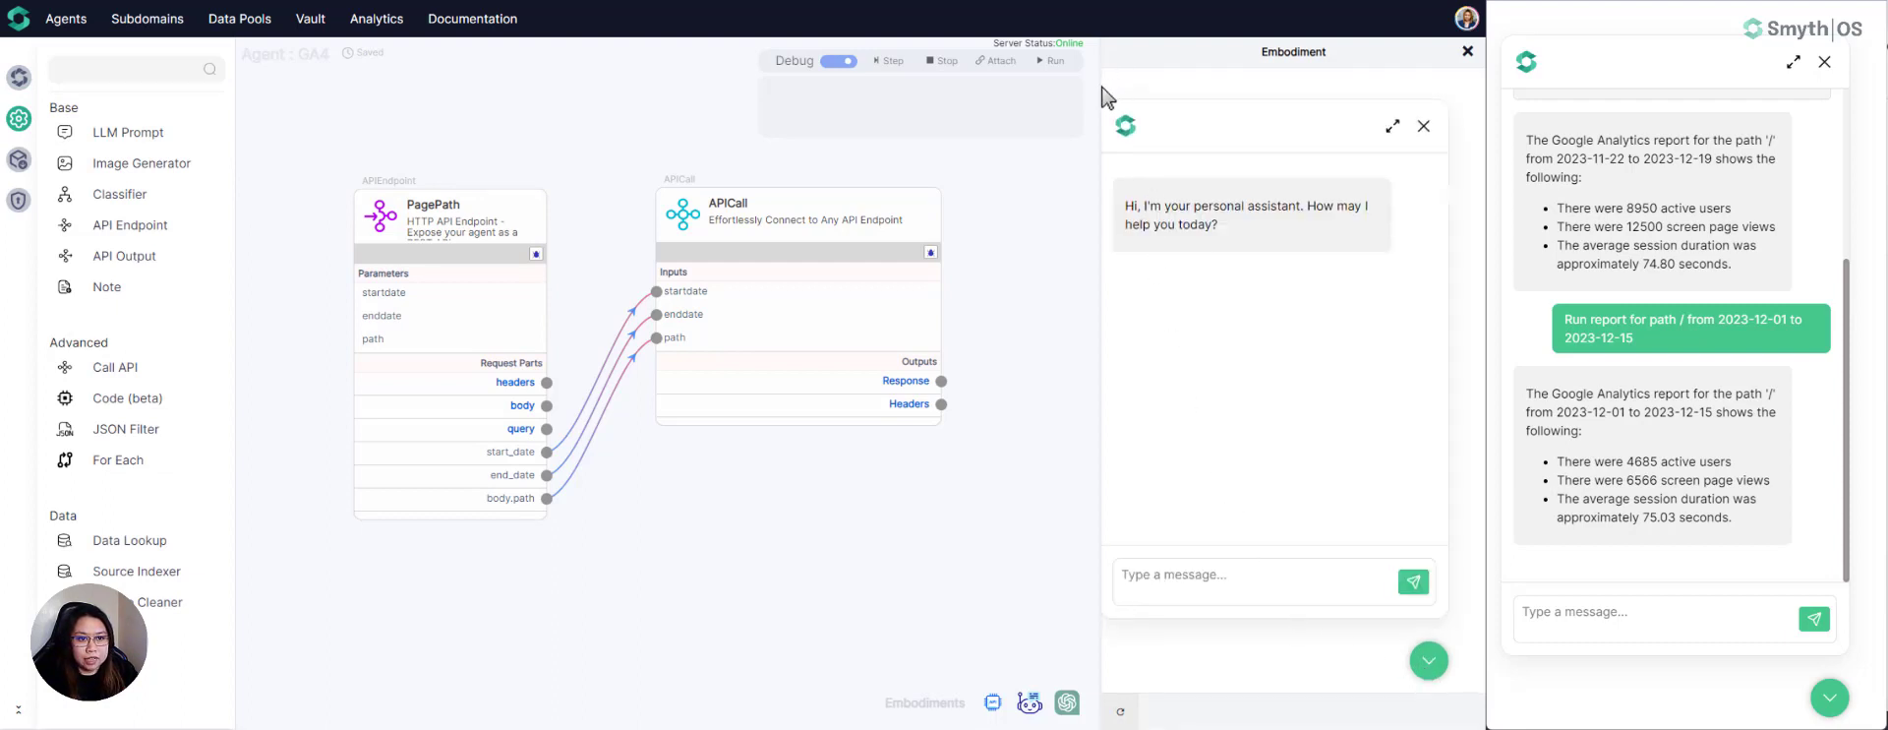
pyautogui.moveTo(1105, 93); pyautogui.dragTo(1008, 92)
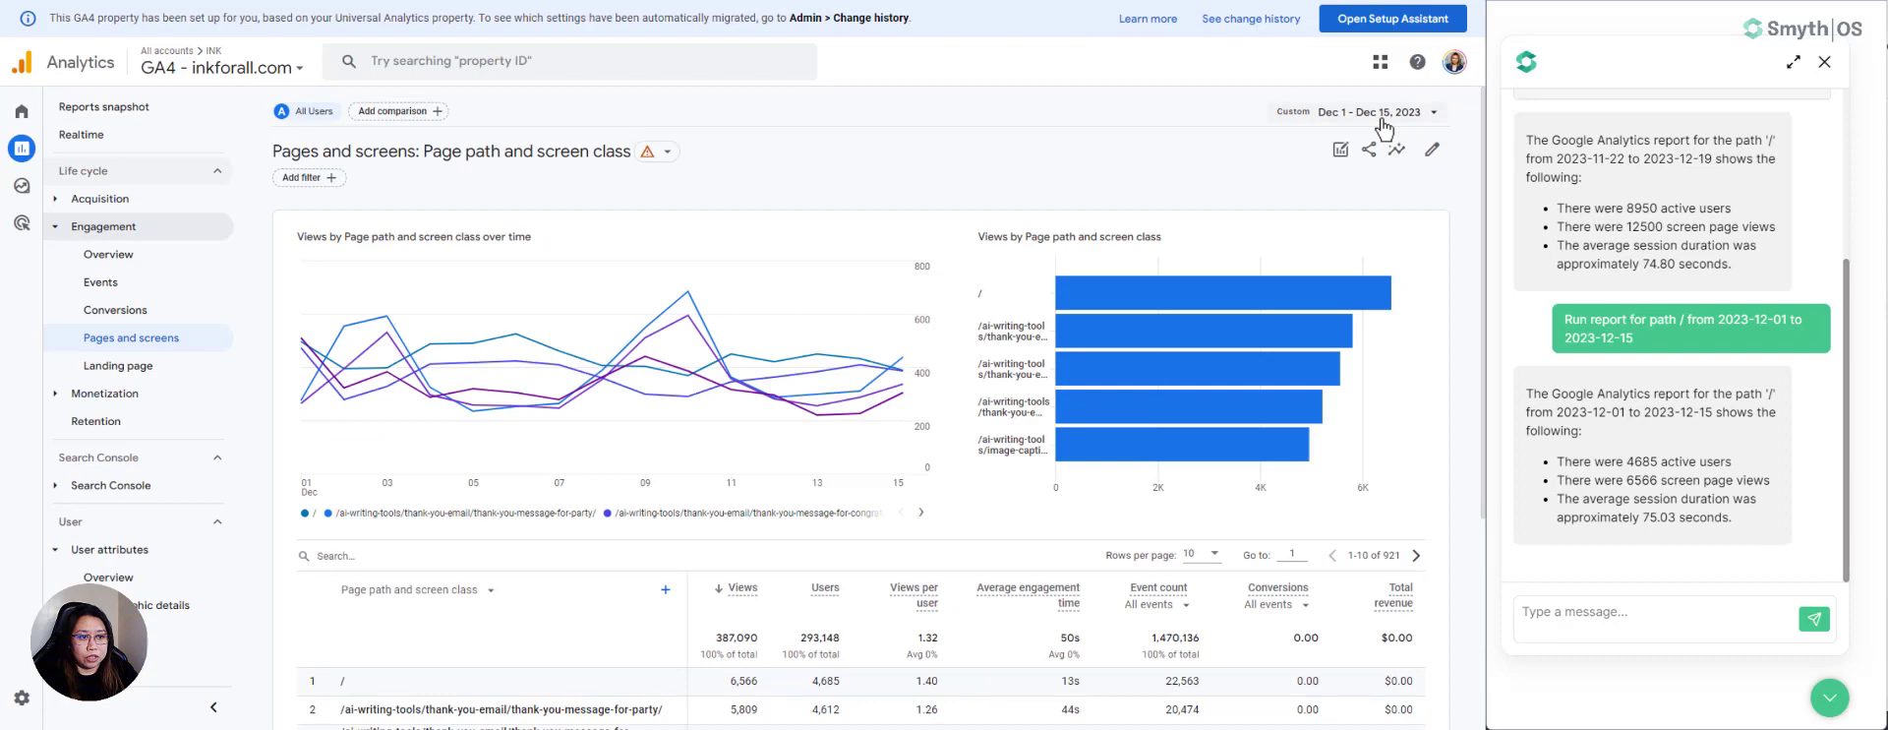
# - Switch to Google Analytics and set the Pages and screens report's date range to Nov 1 – Nov 30, 2023
pyautogui.click(1382, 114)
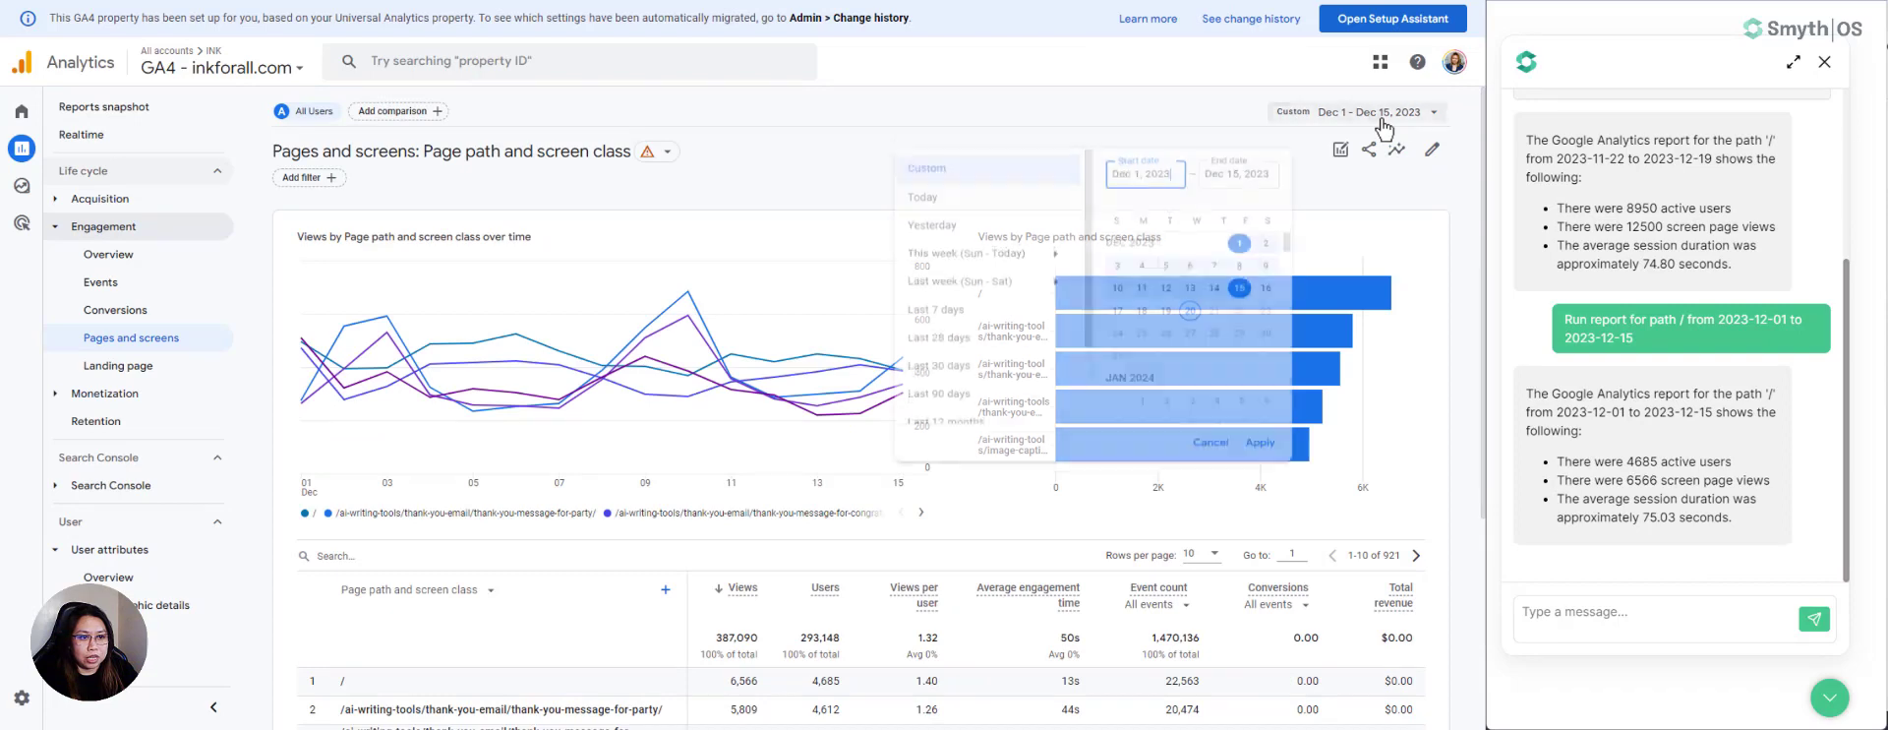
pyautogui.scroll(5, 1190, 295)
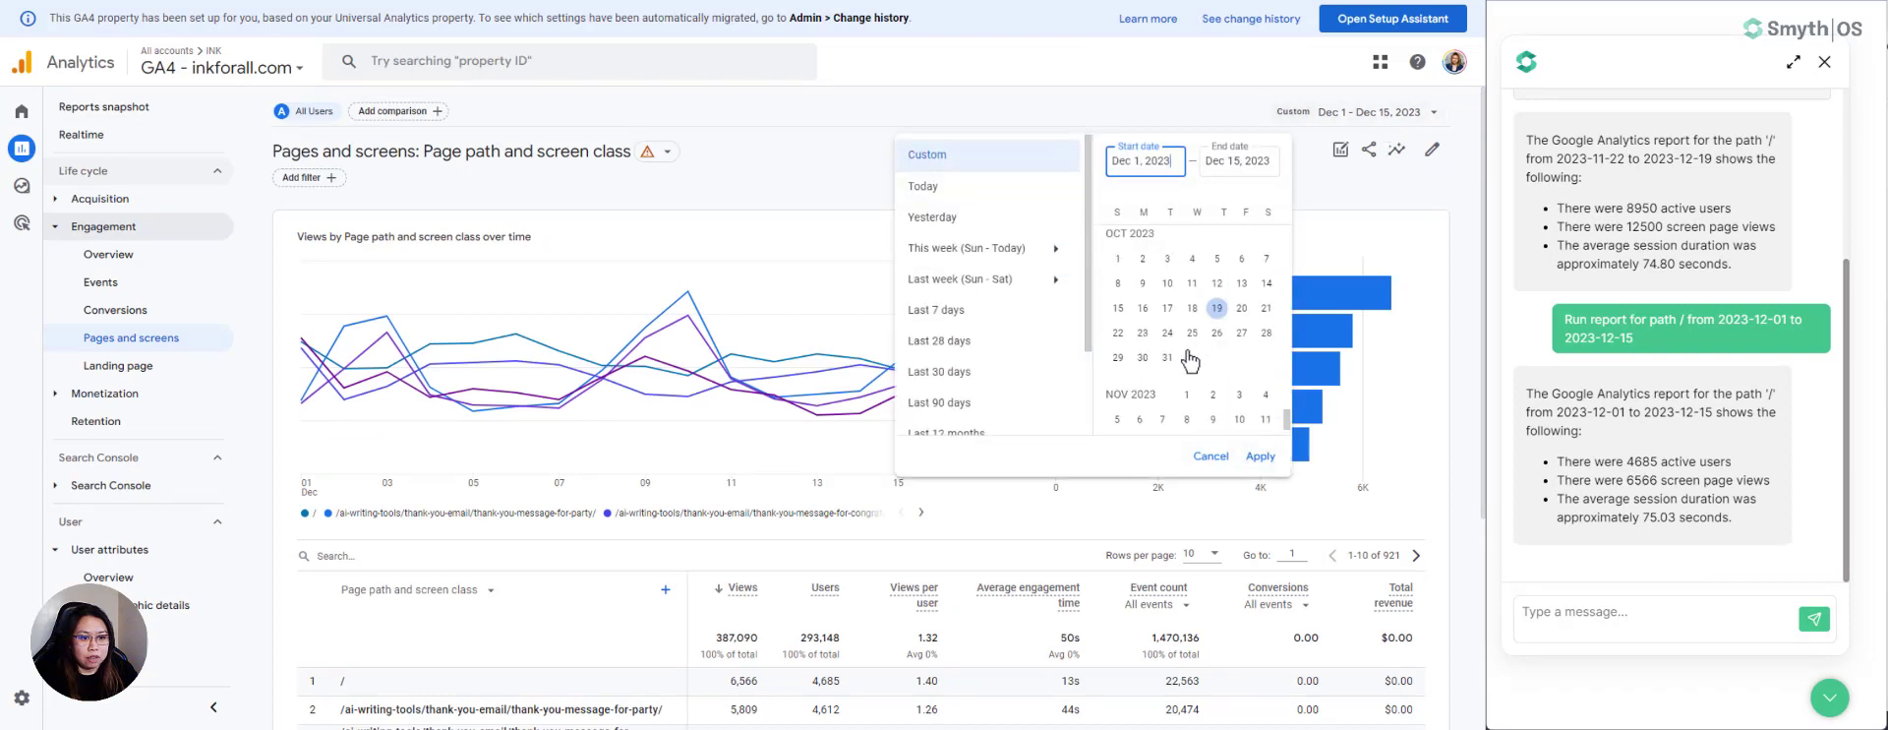
pyautogui.click(1187, 394)
pyautogui.scroll(-2, 1192, 398)
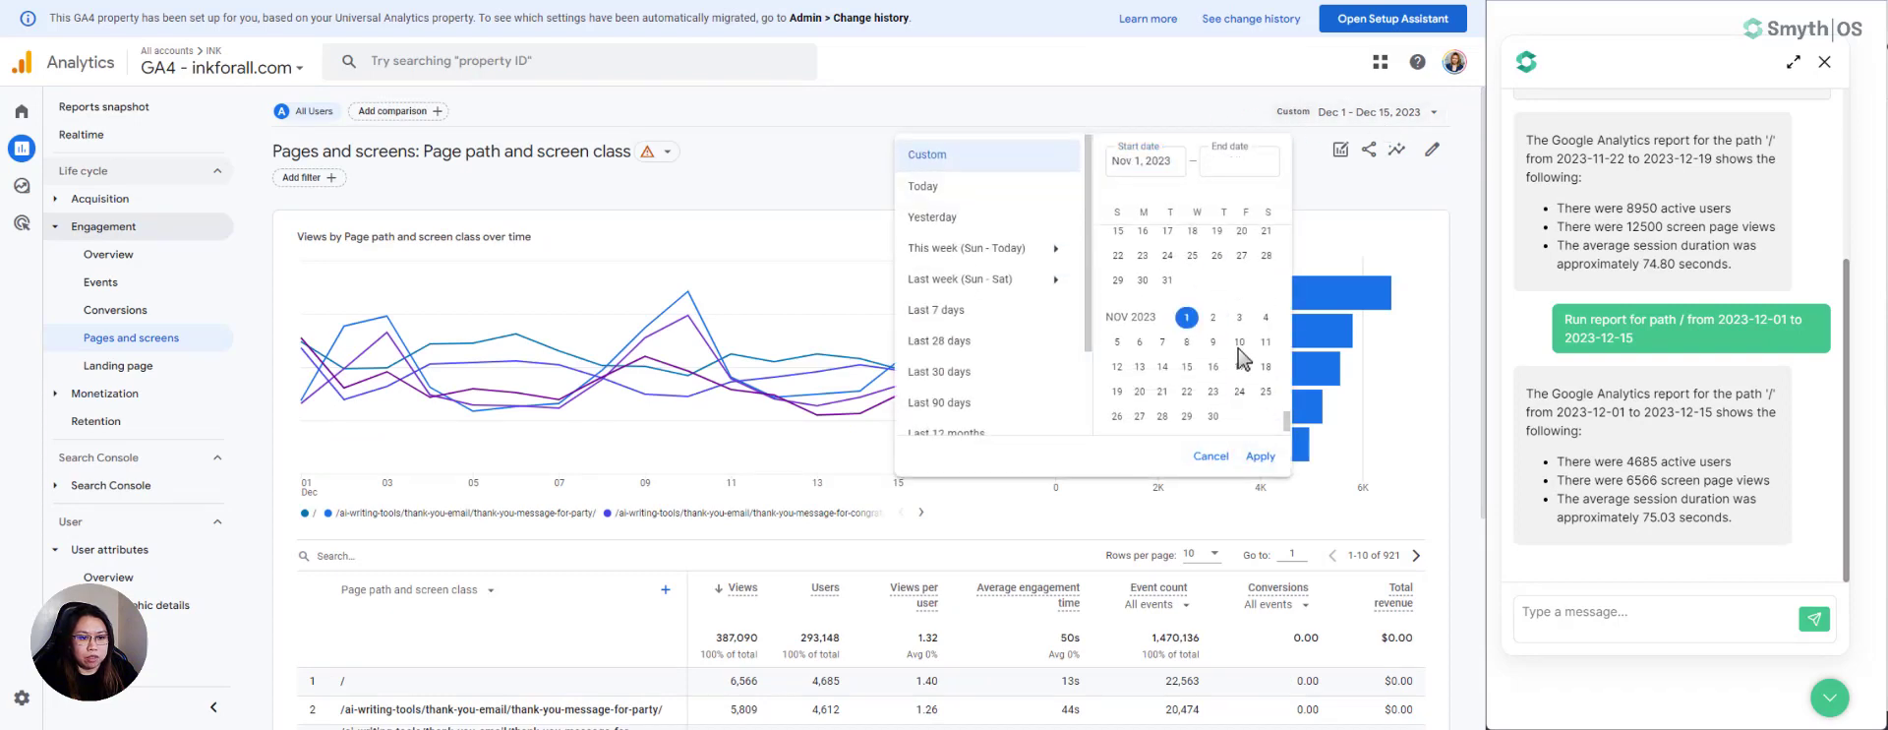
pyautogui.click(1213, 417)
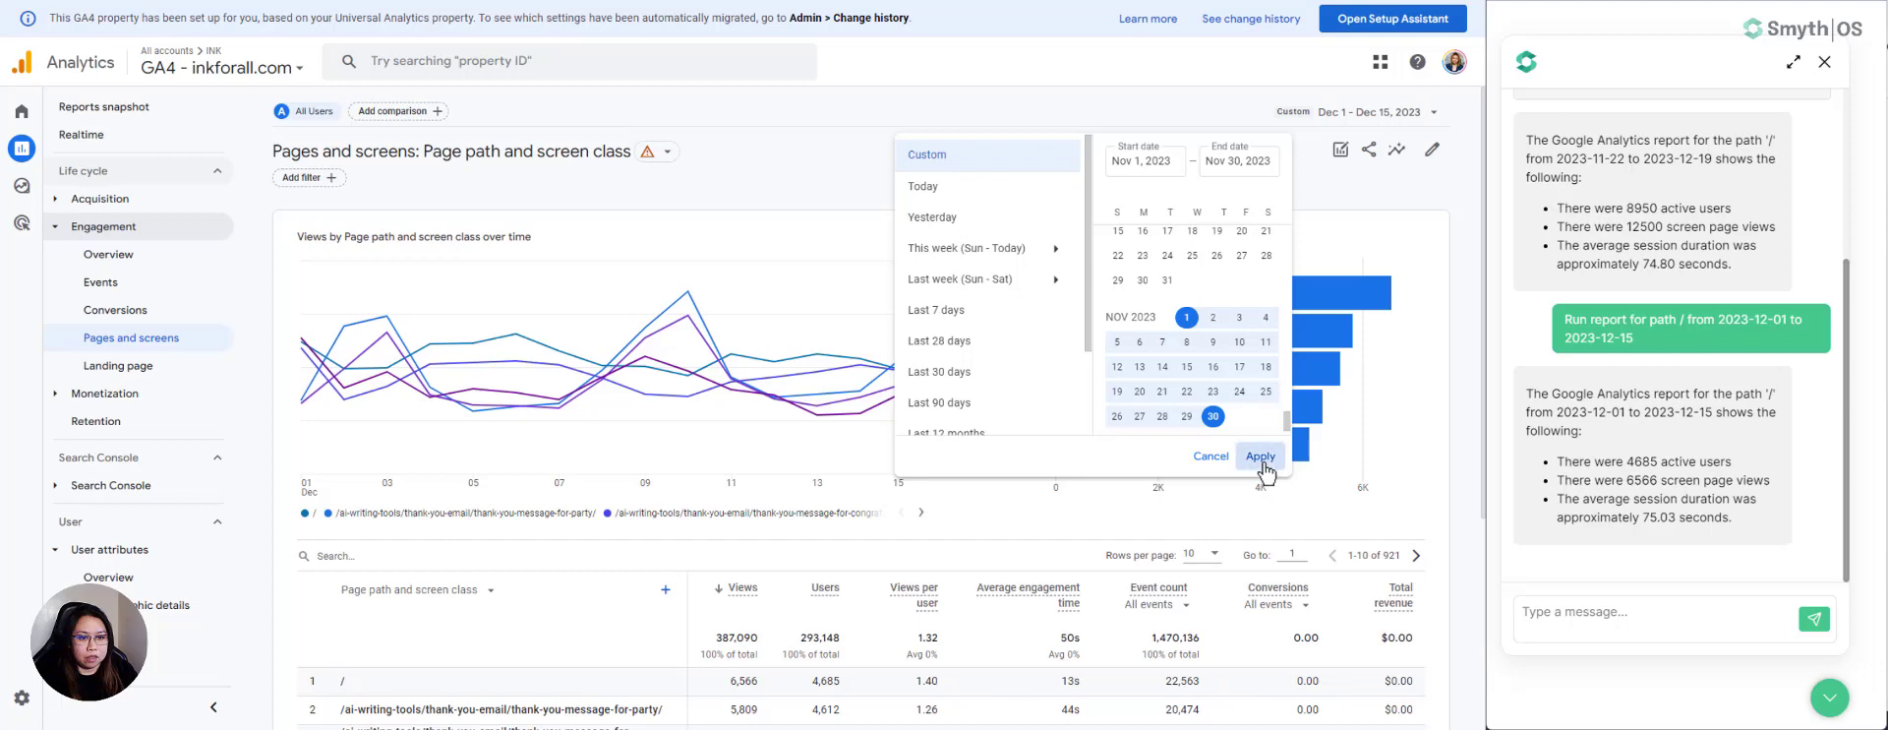
pyautogui.click(1262, 456)
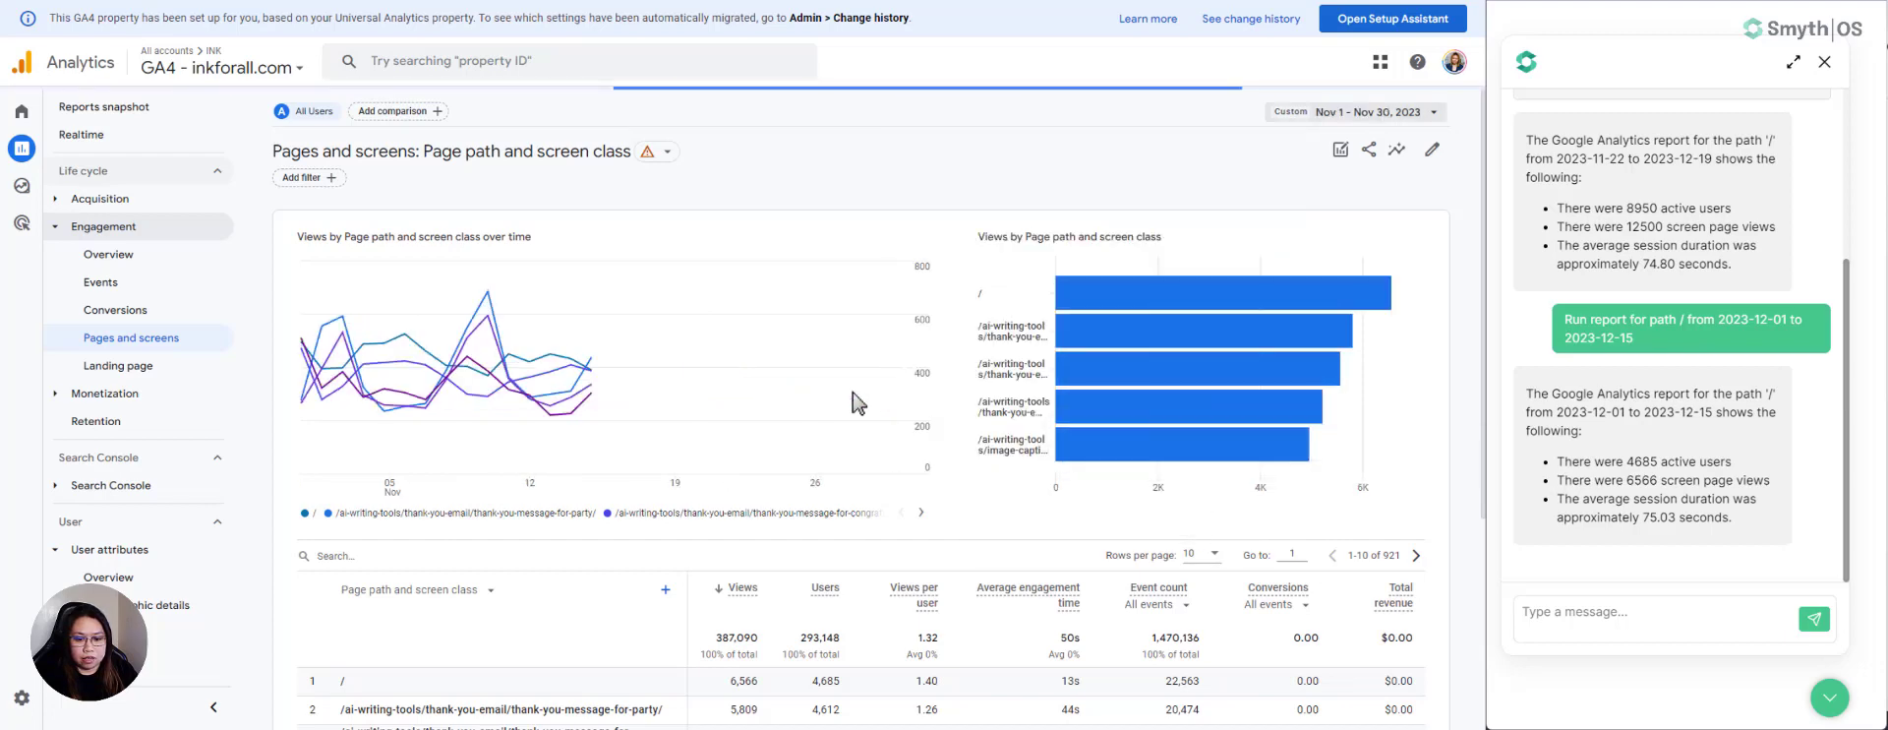
pyautogui.scroll(-3, 856, 398)
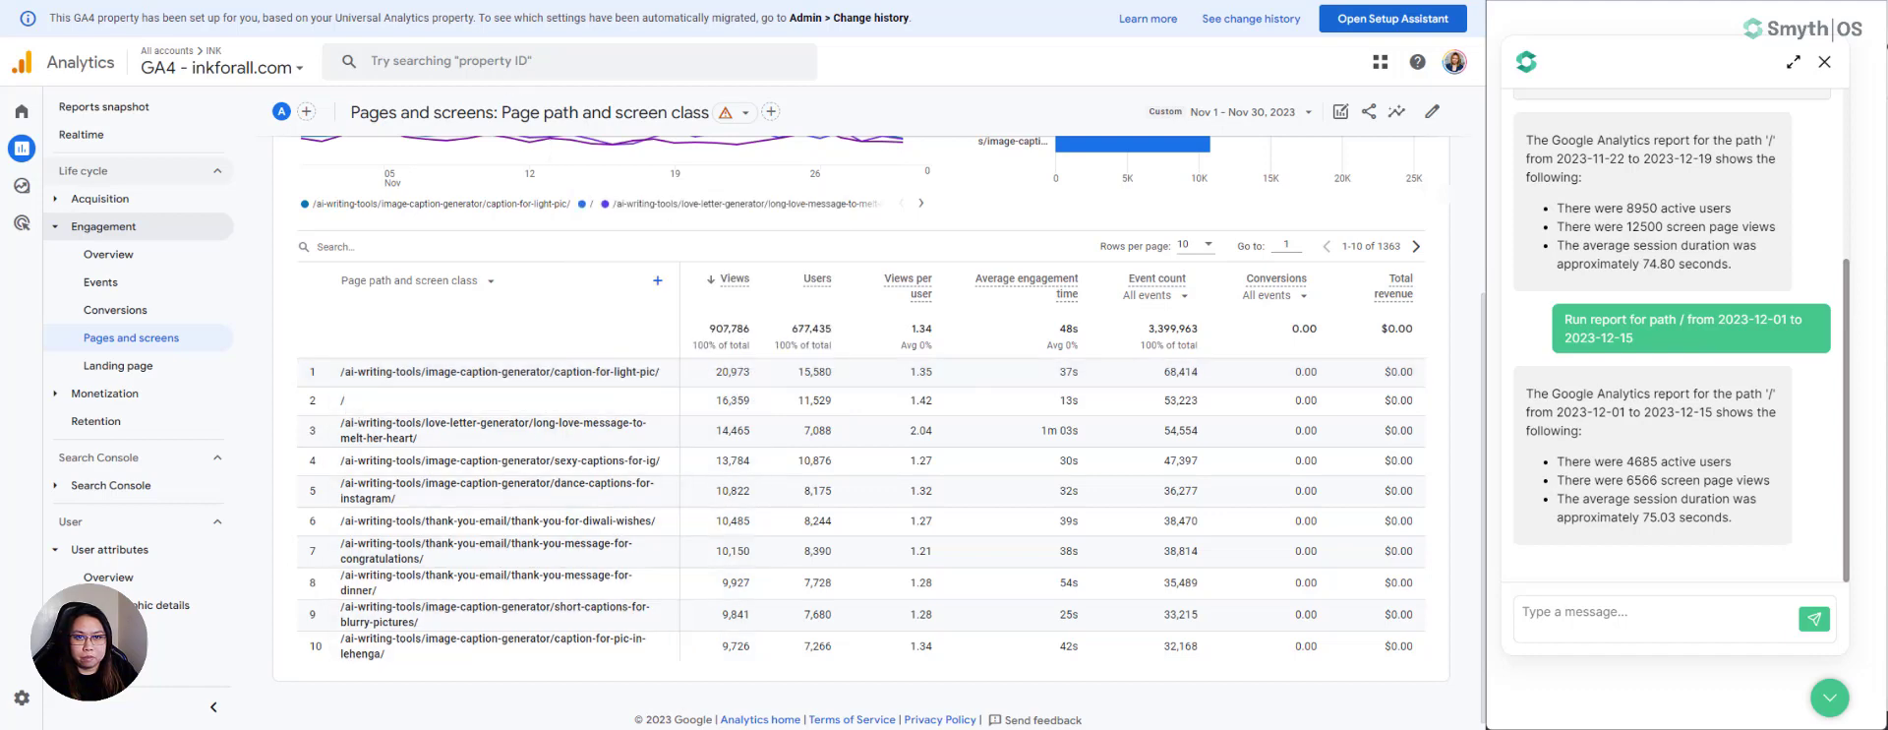
# - Back in SmythOS, send the GA4 chatbot "Run report for / from 2023-11-01 to 2023-11-30" and step the debugger through APICall
pyautogui.hotkey('ctrl', 'Tab')
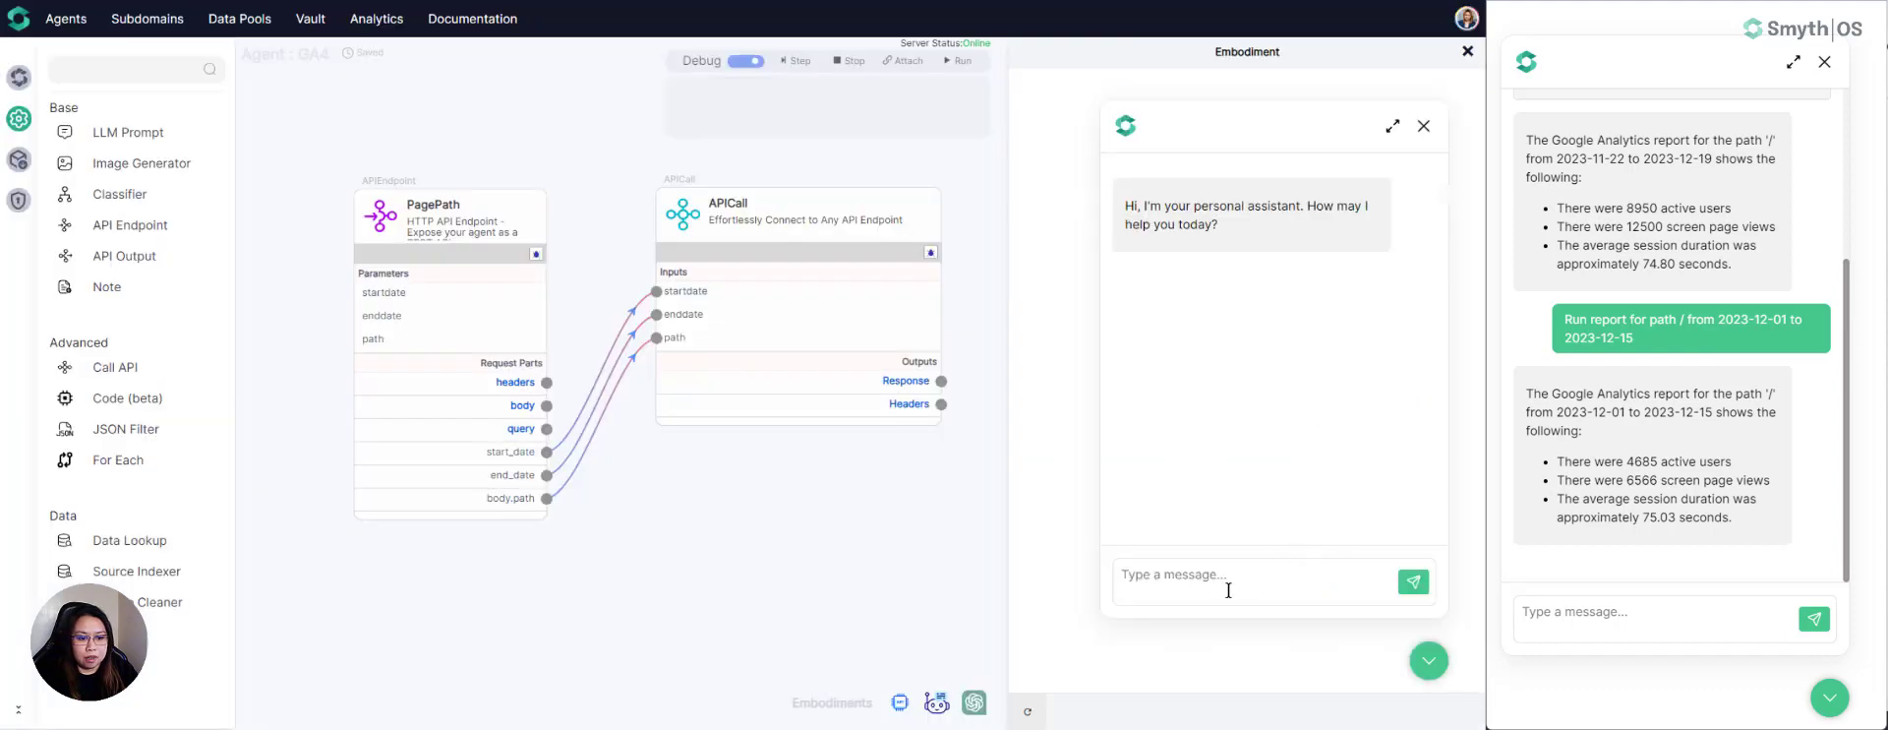
pyautogui.write('Run')
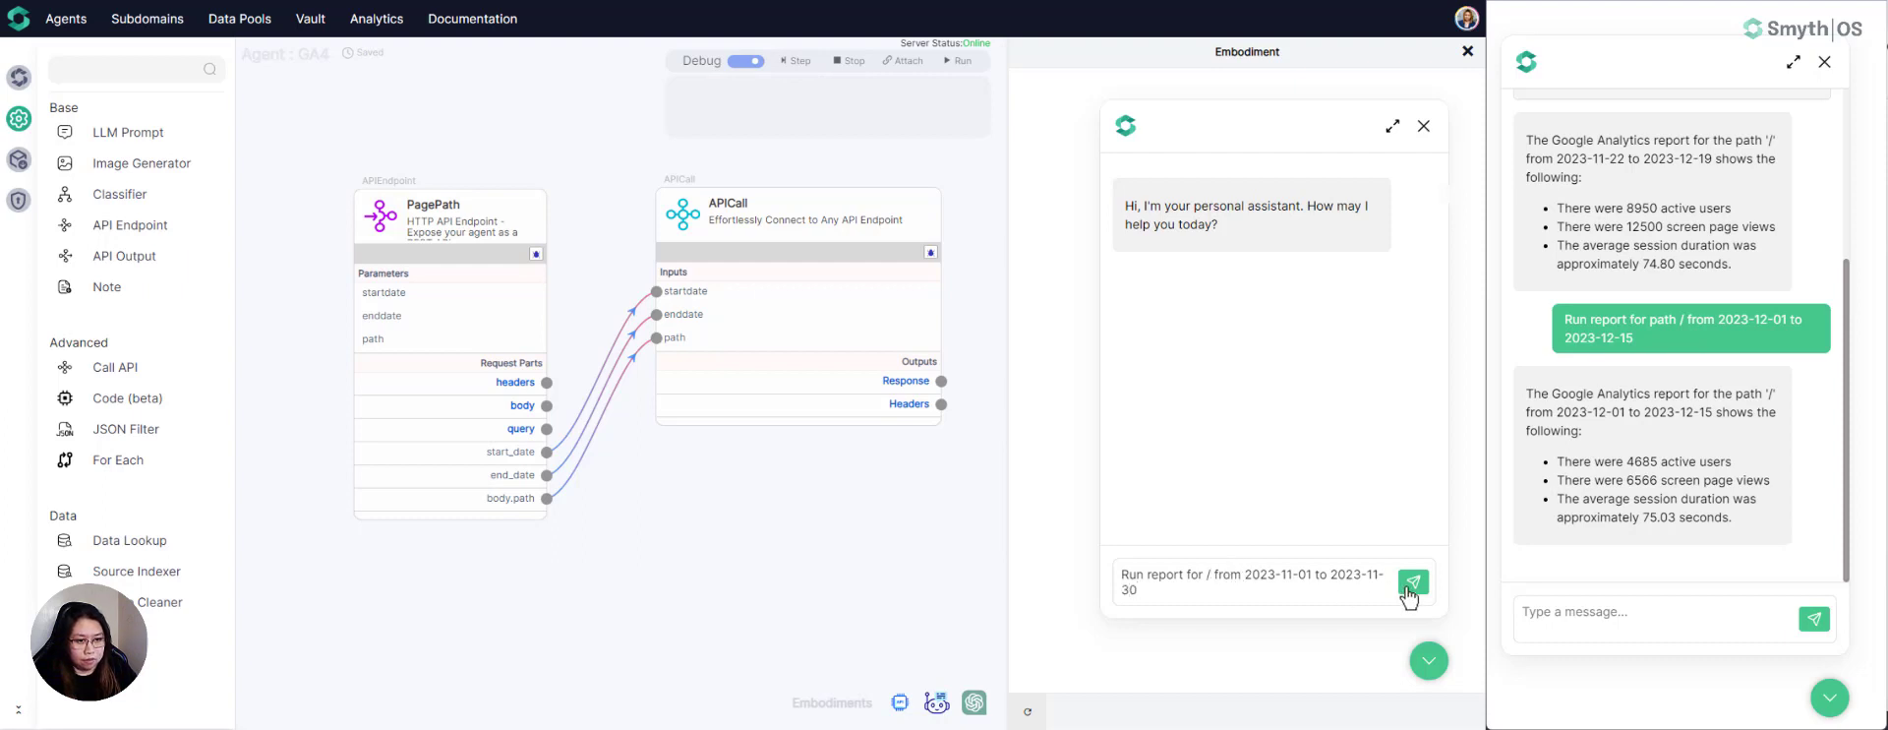
pyautogui.click(1412, 583)
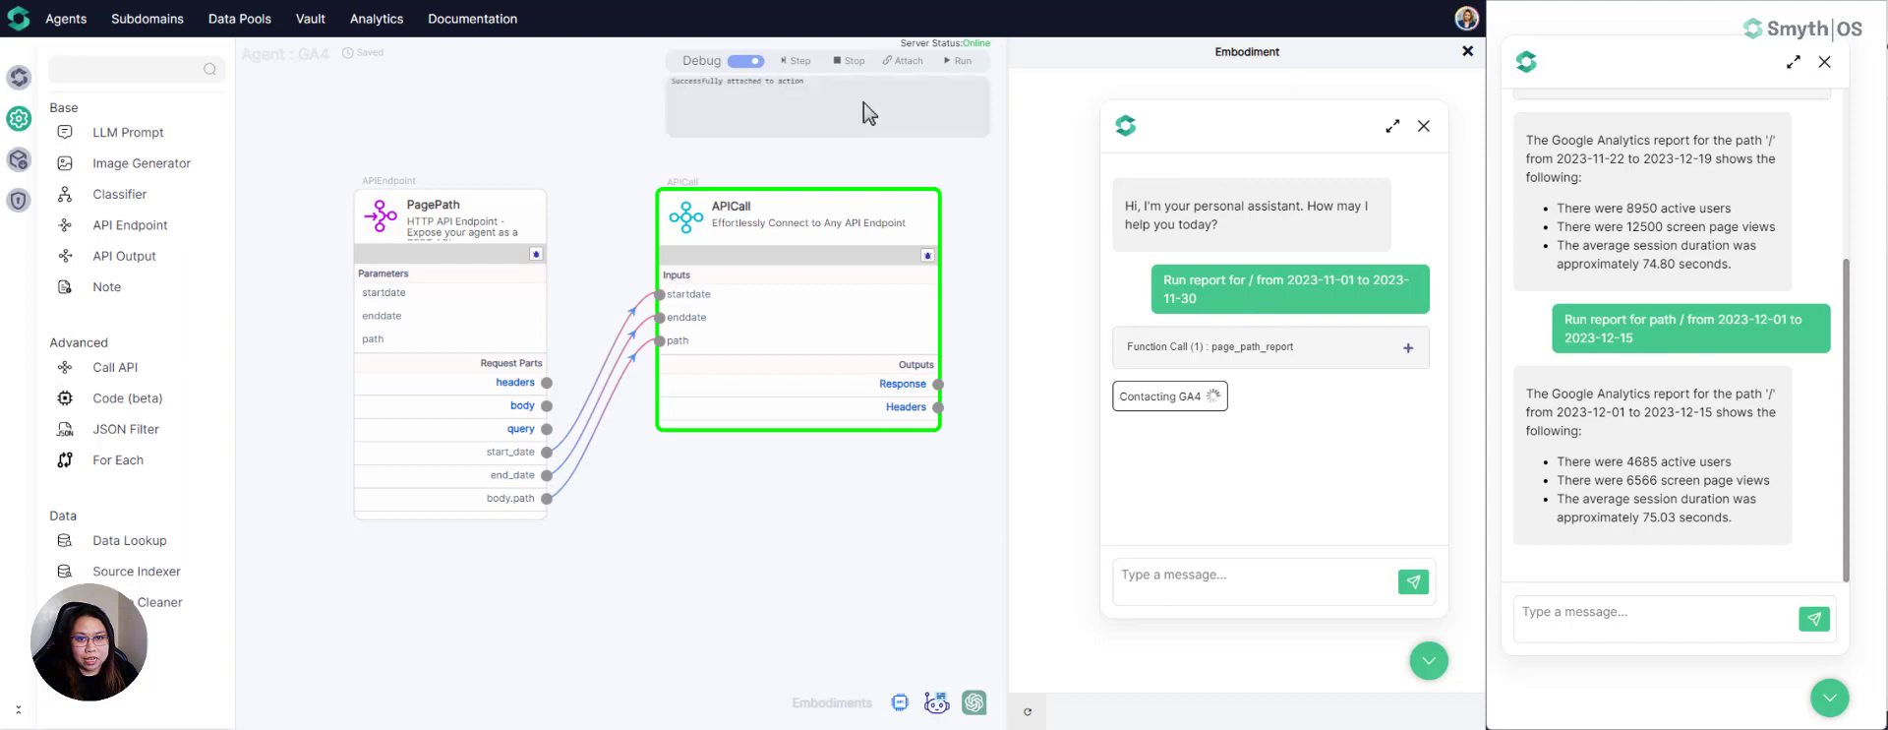
pyautogui.click(797, 62)
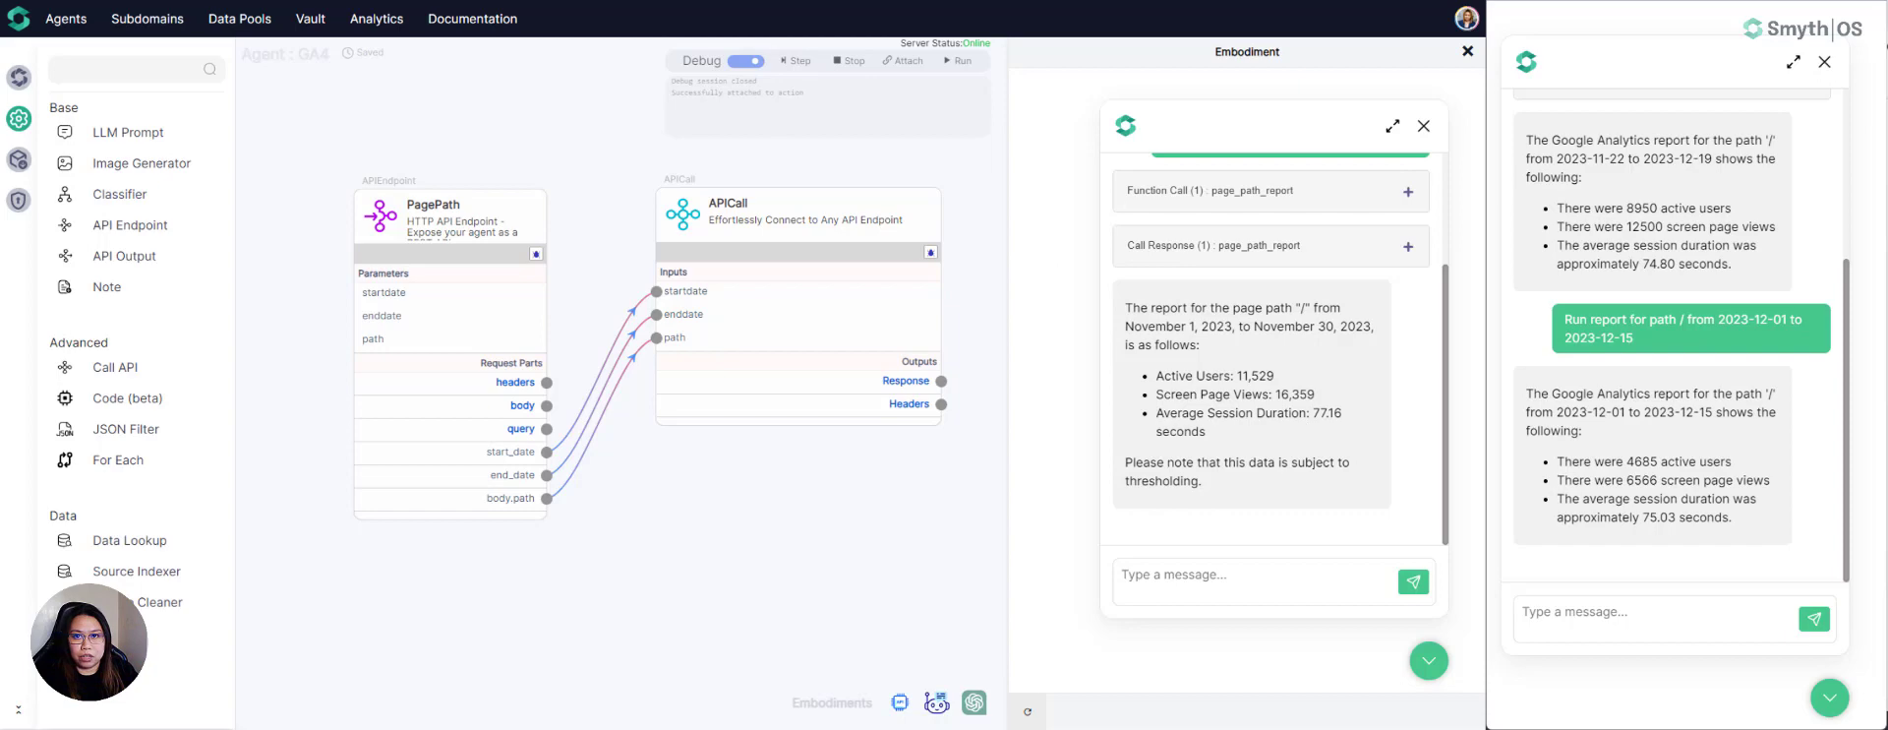
# - Compare the chatbot's active users and page views for path / with the Pages and screens report in Google Analytics
pyautogui.click(489, 1)
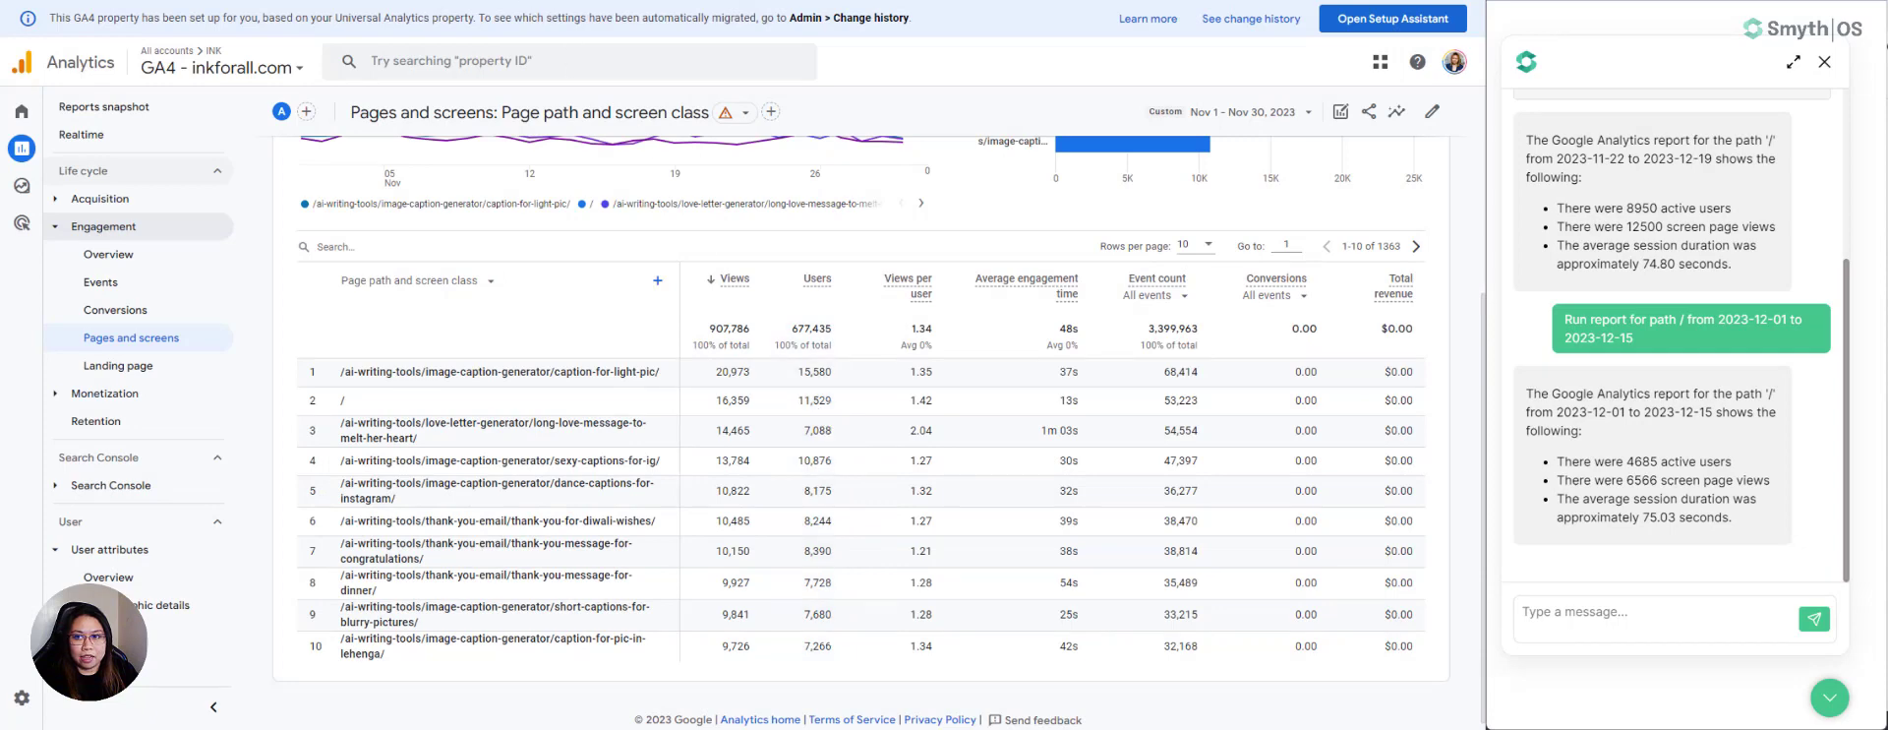
pyautogui.click(428, 1)
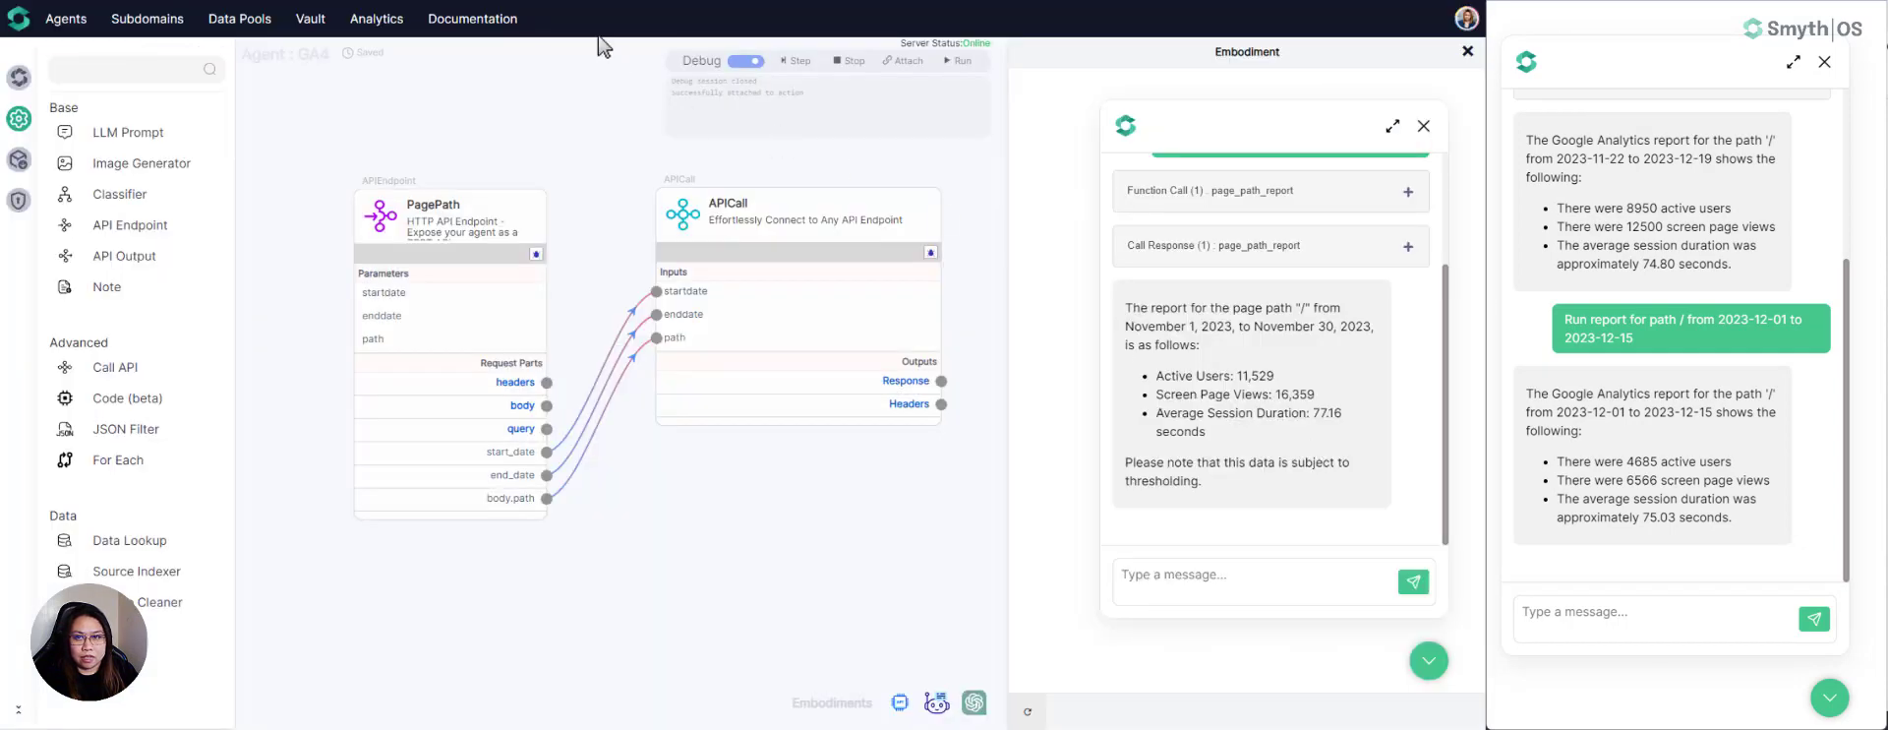
pyautogui.click(602, 1)
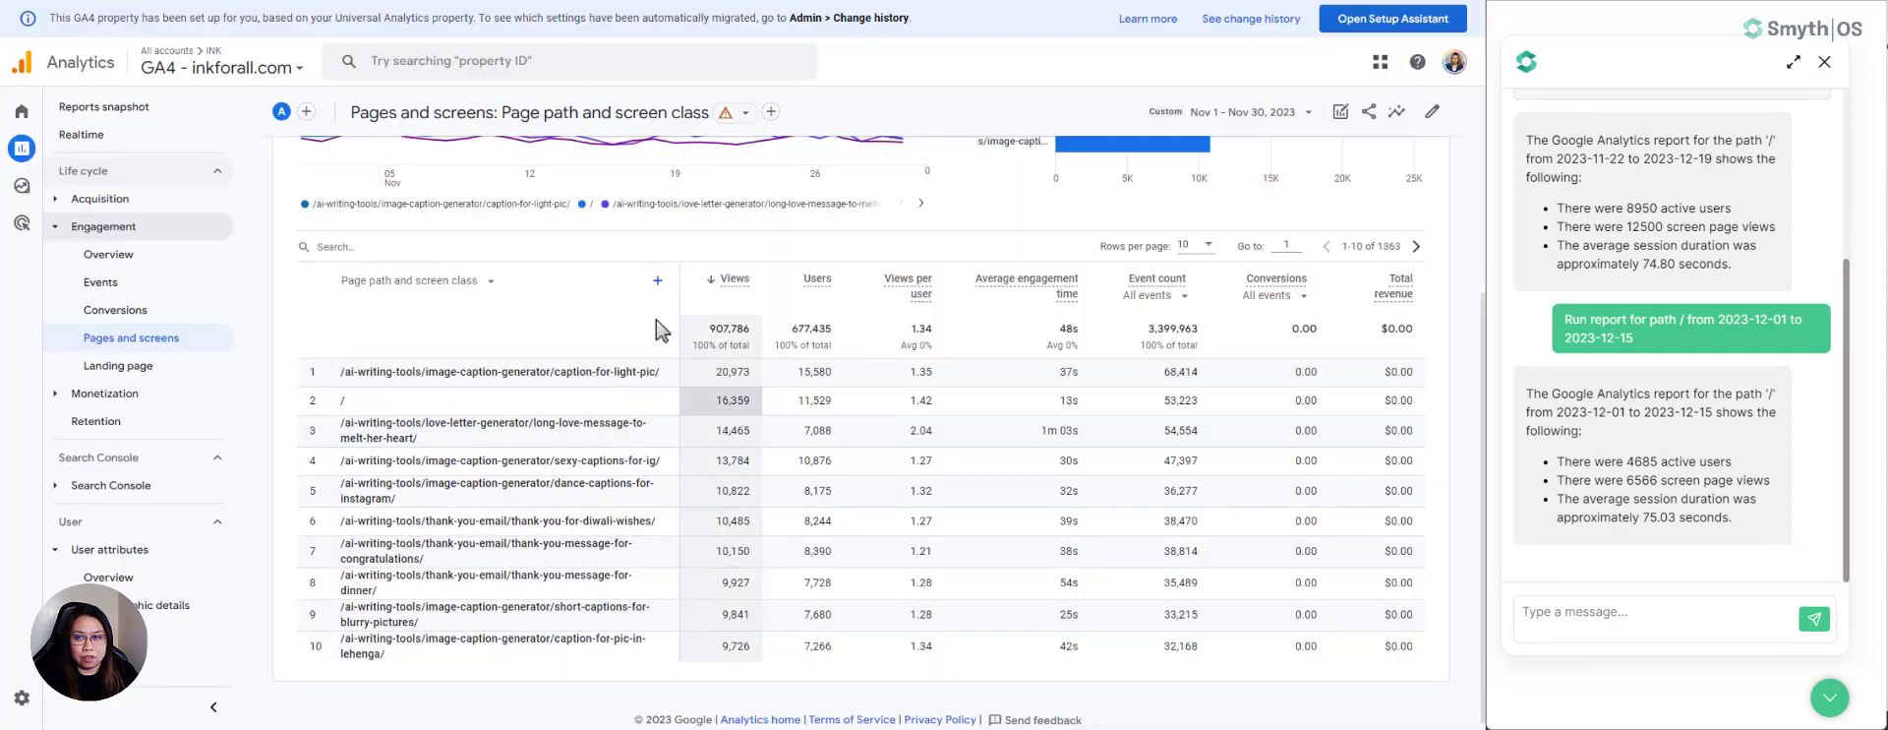
# - Add Page path and screen class as a secondary dimension to the Audiences report and compare path /'s average session duration with the chatbot's
pyautogui.click(108, 632)
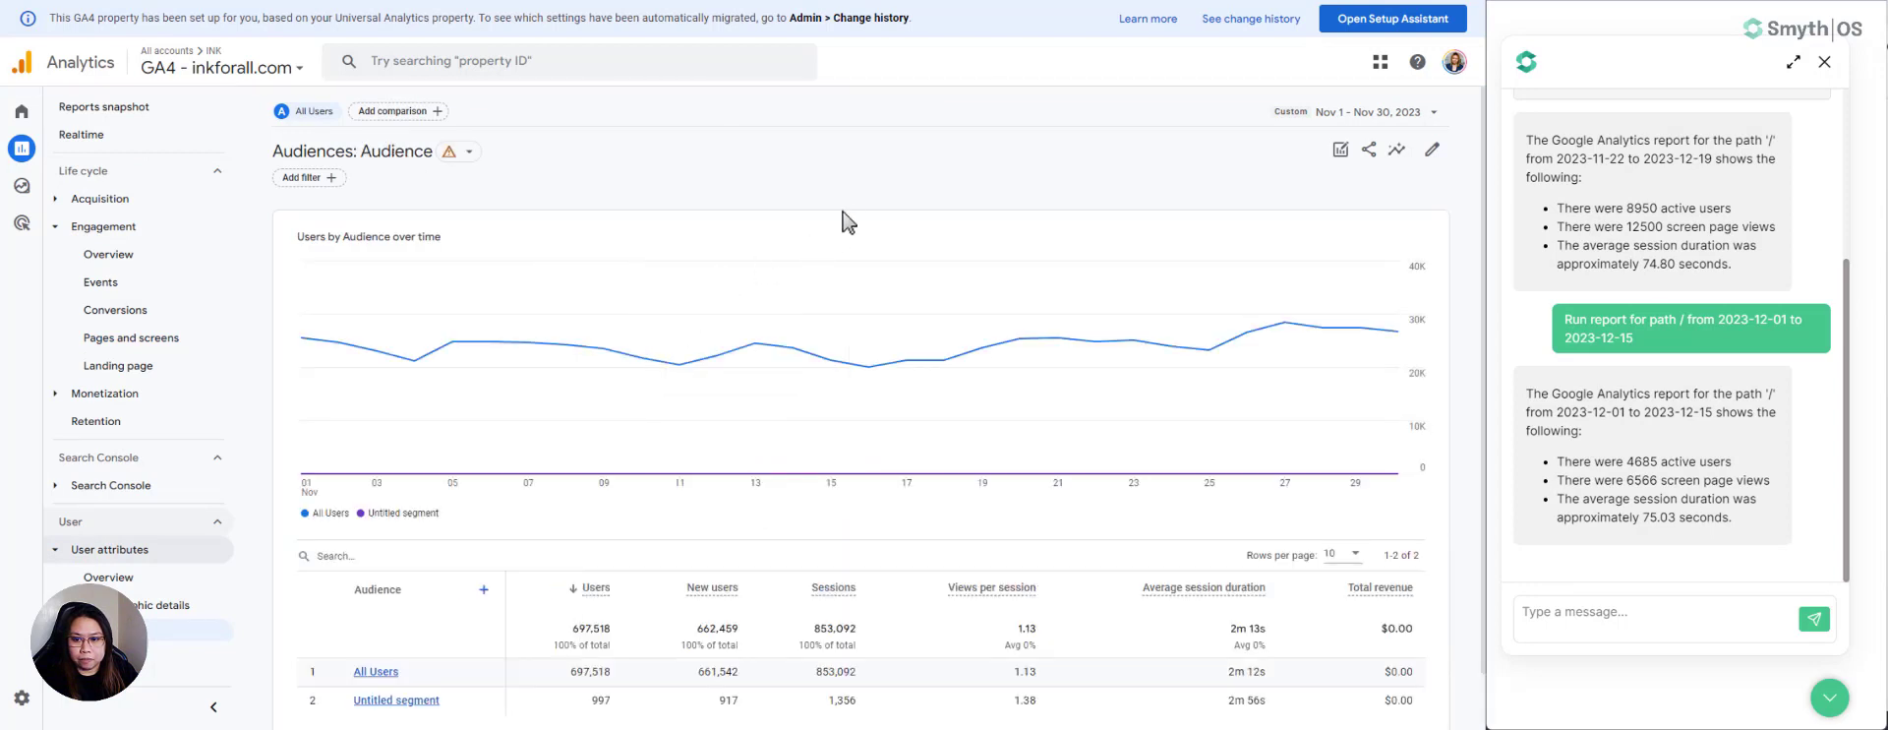
pyautogui.click(484, 590)
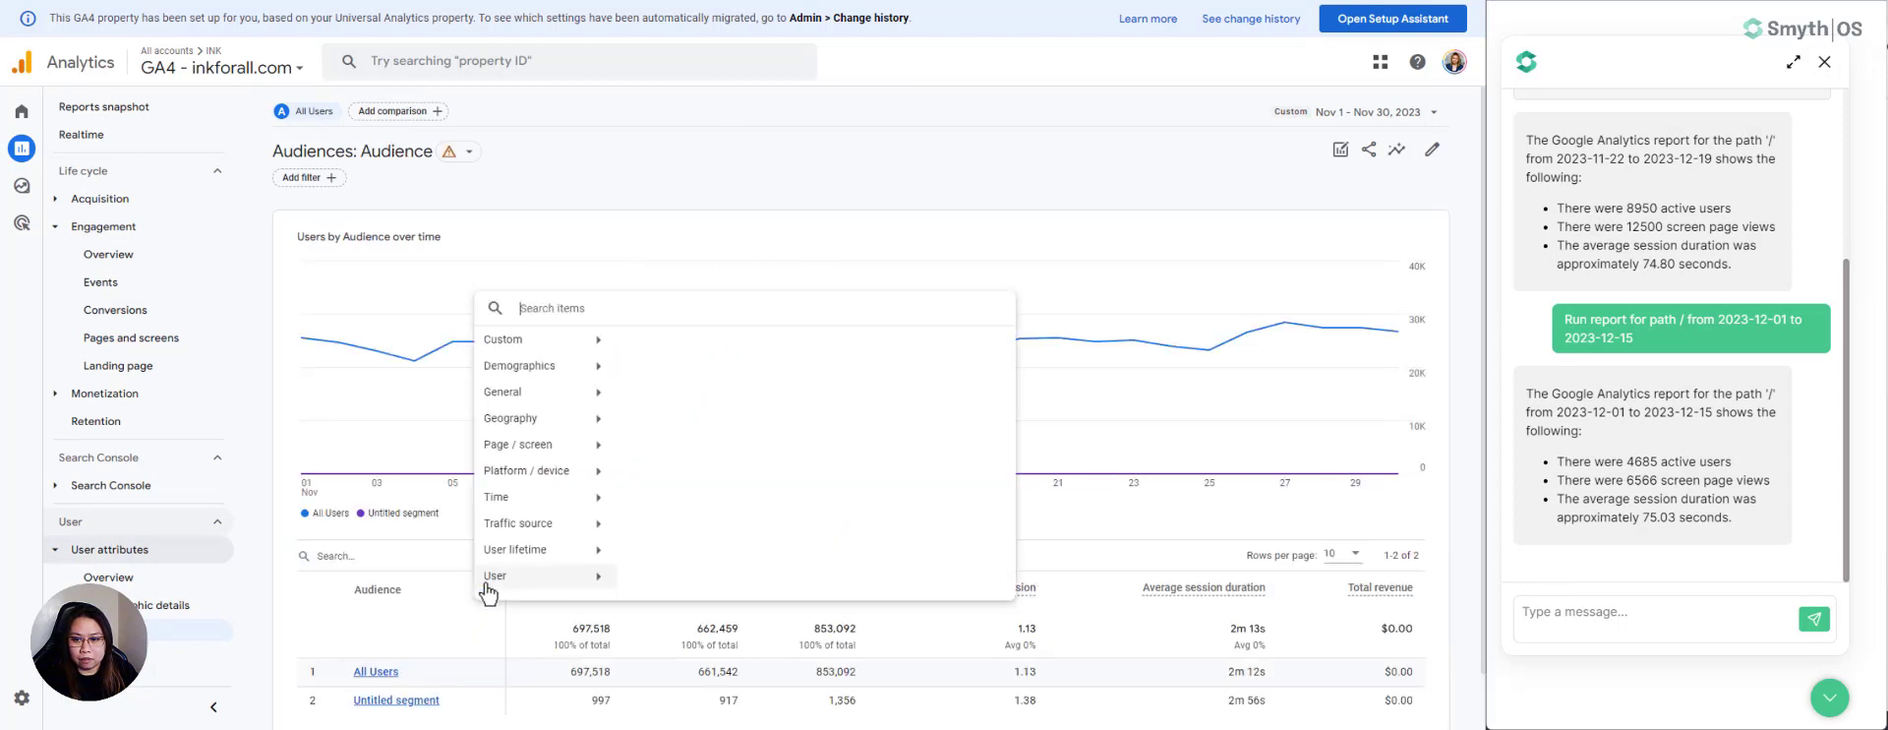
pyautogui.click(585, 451)
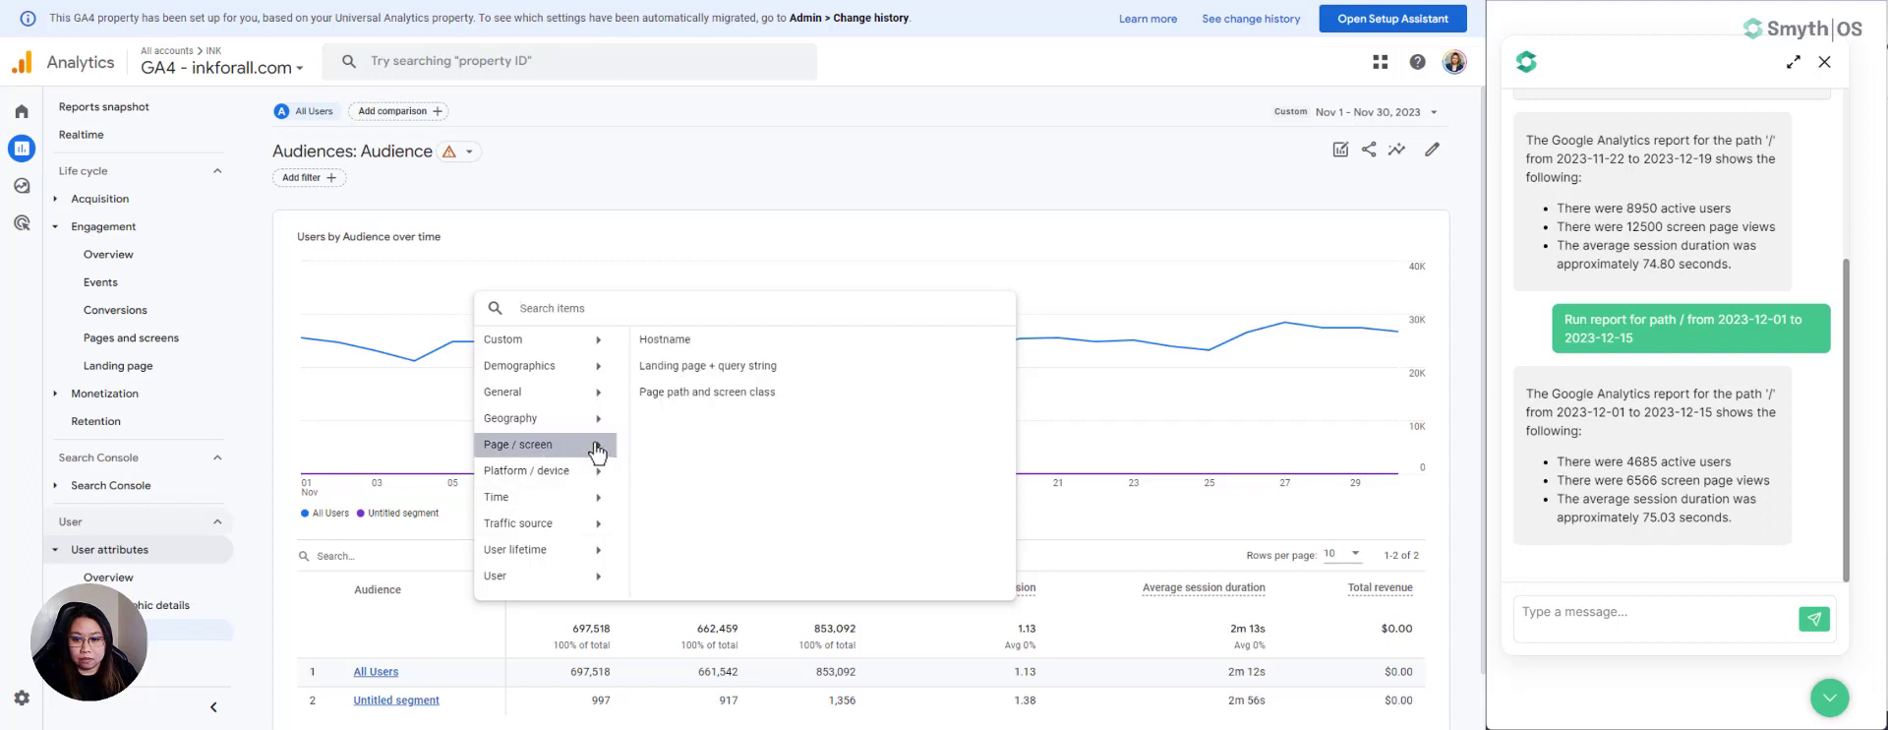
pyautogui.click(690, 392)
pyautogui.scroll(-1, 607, 544)
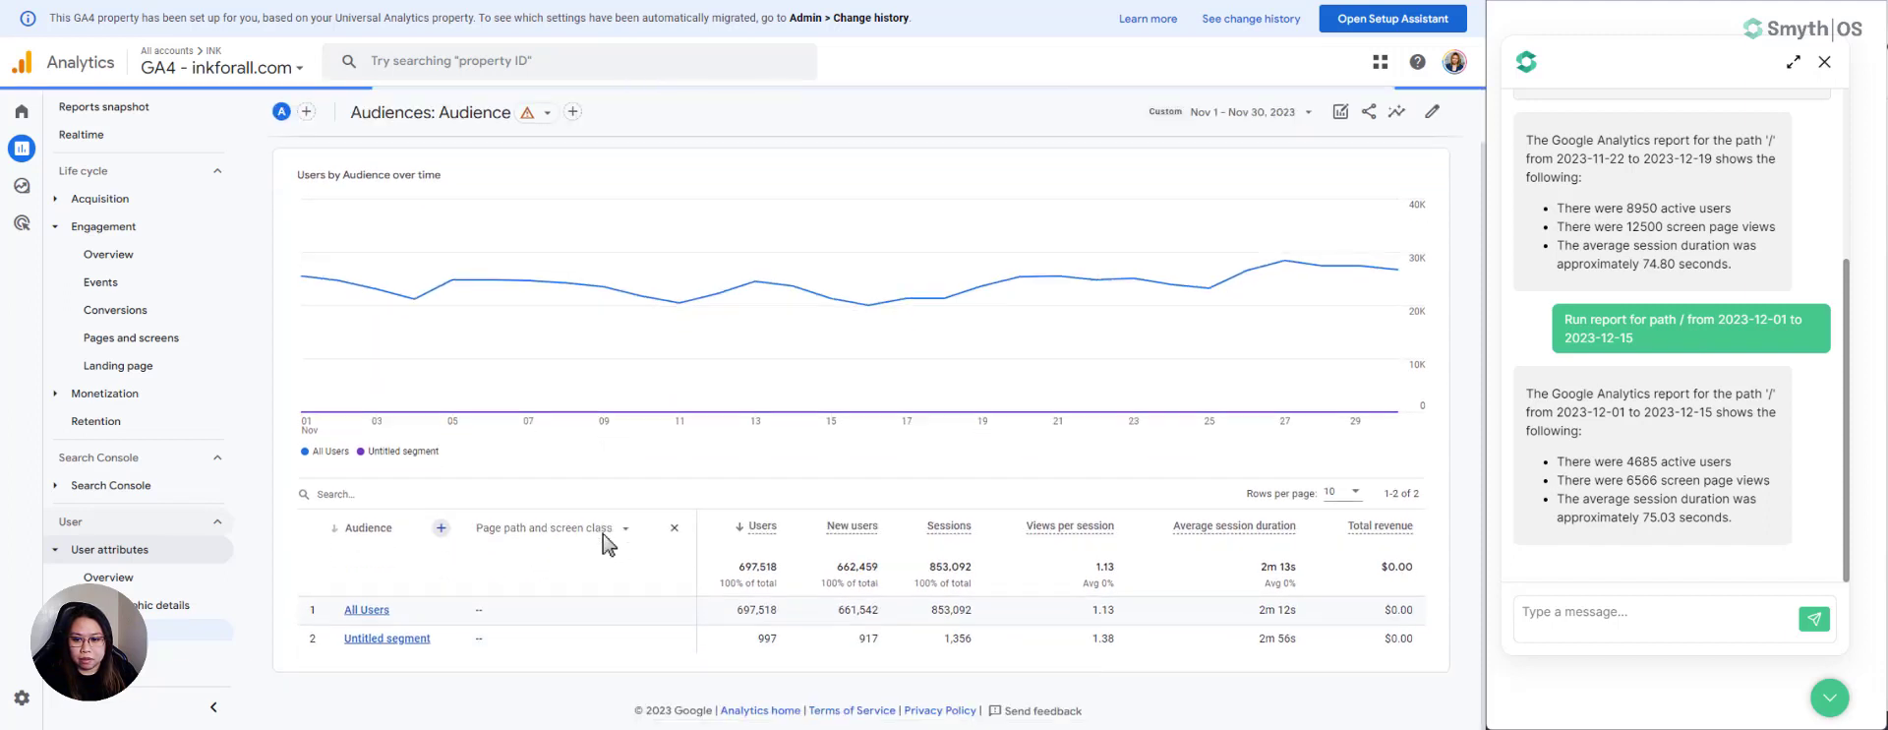
pyautogui.scroll(-2, 603, 536)
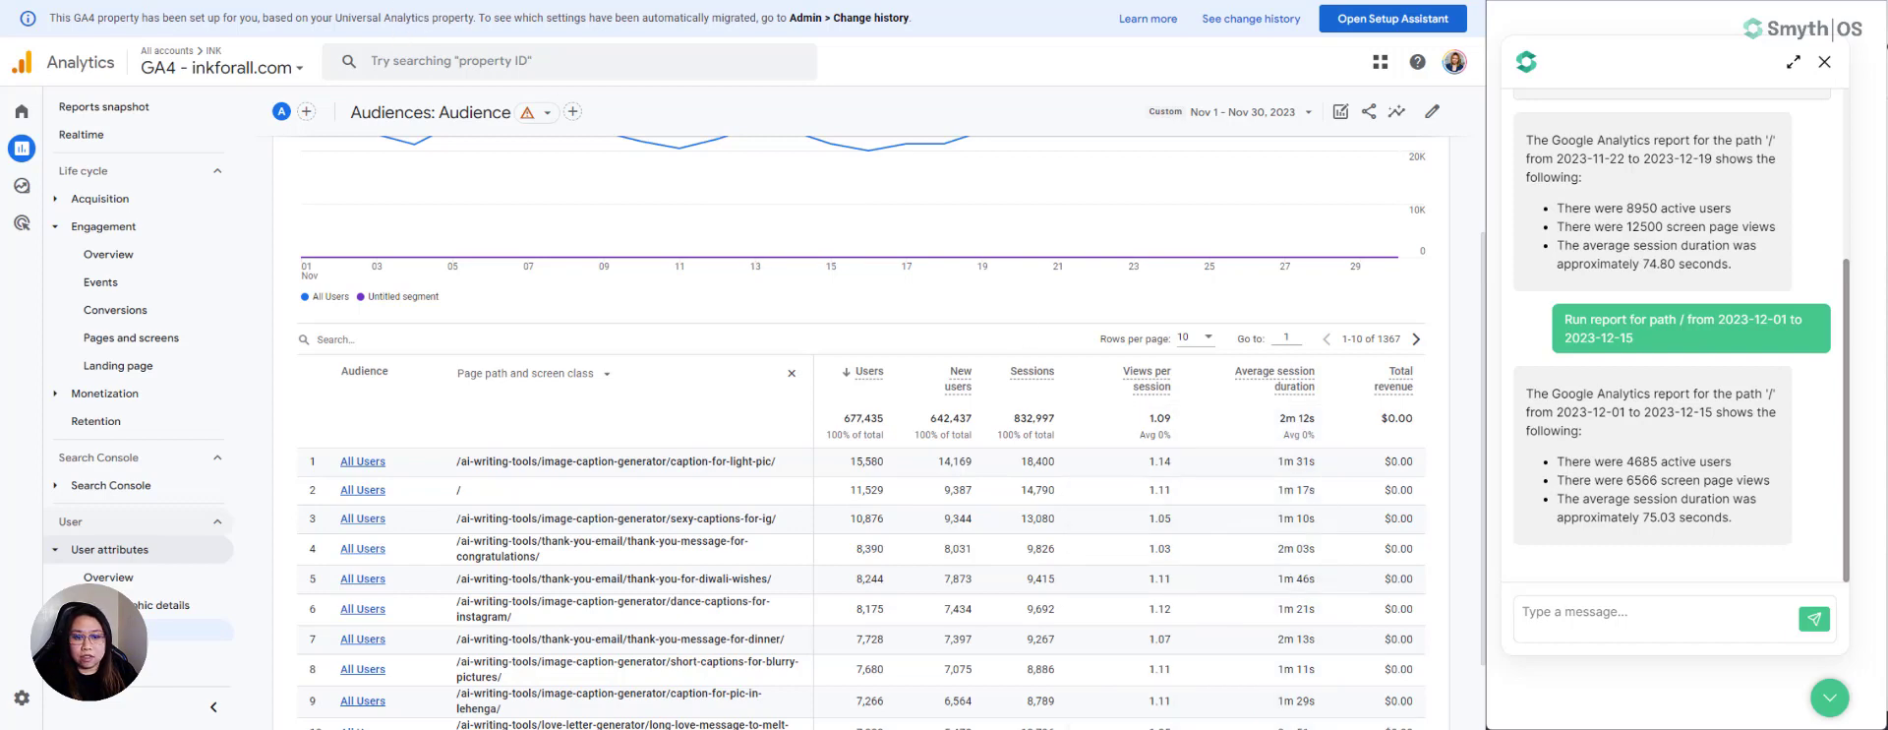
pyautogui.click(689, 1)
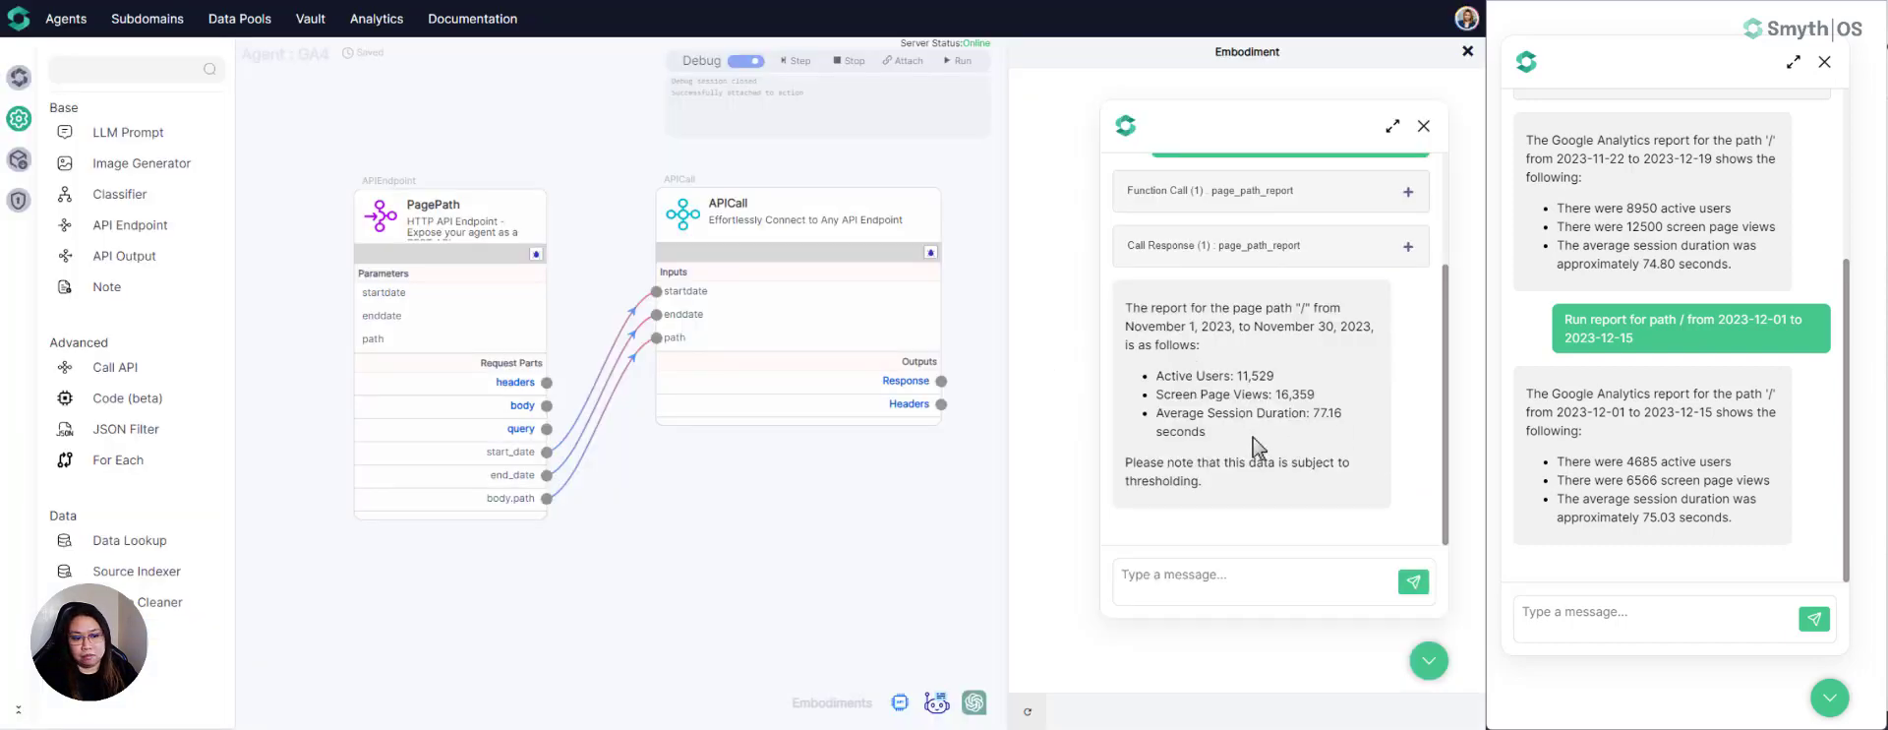